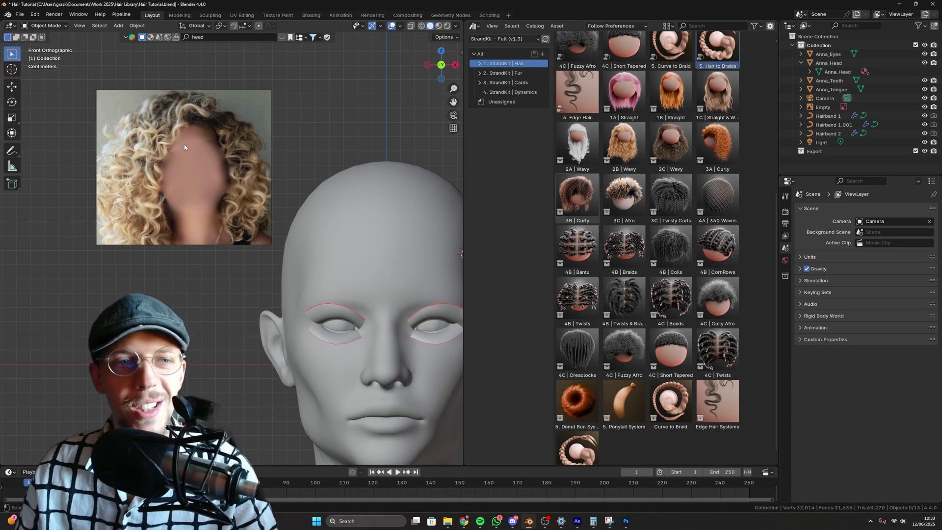
Step: Annotate the curly hair reference image with two arrows showing the hair flow from the parting to each side
{"action": "middle_click_drag", "start_coordinate": [191, 157], "coordinate": [220, 195], "text": "shift"}
{"action": "scroll", "coordinate": [250, 177], "scroll_direction": "up", "scroll_amount": 3}
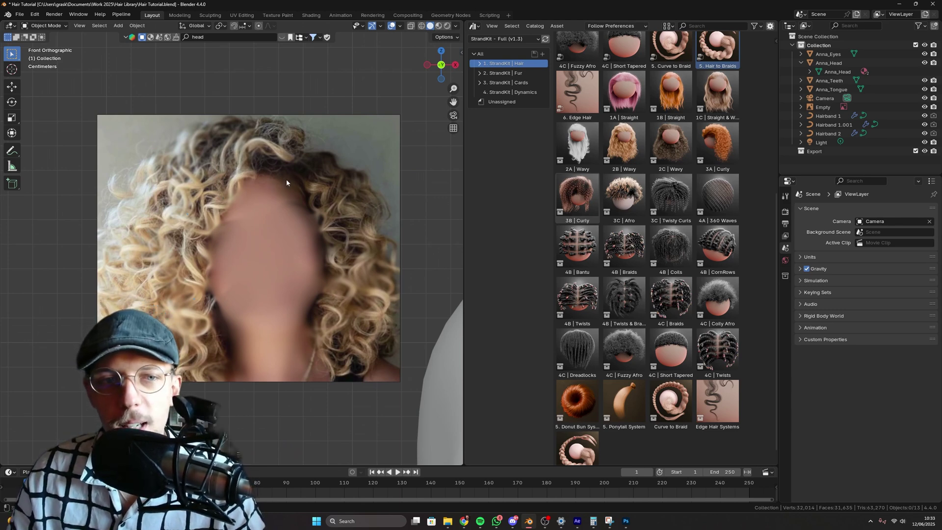
{"action": "mouse_move", "coordinate": [286, 181]}
{"action": "left_mouse_down"}
{"action": "mouse_move", "coordinate": [309, 143]}
{"action": "mouse_move", "coordinate": [236, 117]}
{"action": "mouse_move", "coordinate": [142, 165]}
{"action": "left_mouse_up"}
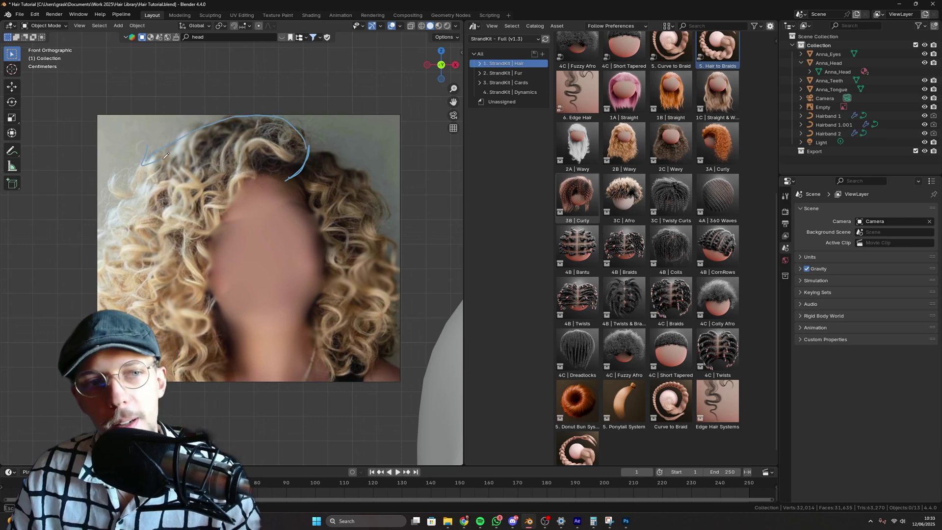
{"action": "mouse_move", "coordinate": [309, 149]}
{"action": "left_mouse_down"}
{"action": "mouse_move", "coordinate": [369, 185]}
{"action": "mouse_move", "coordinate": [376, 260]}
{"action": "mouse_move", "coordinate": [386, 252]}
{"action": "left_mouse_up"}
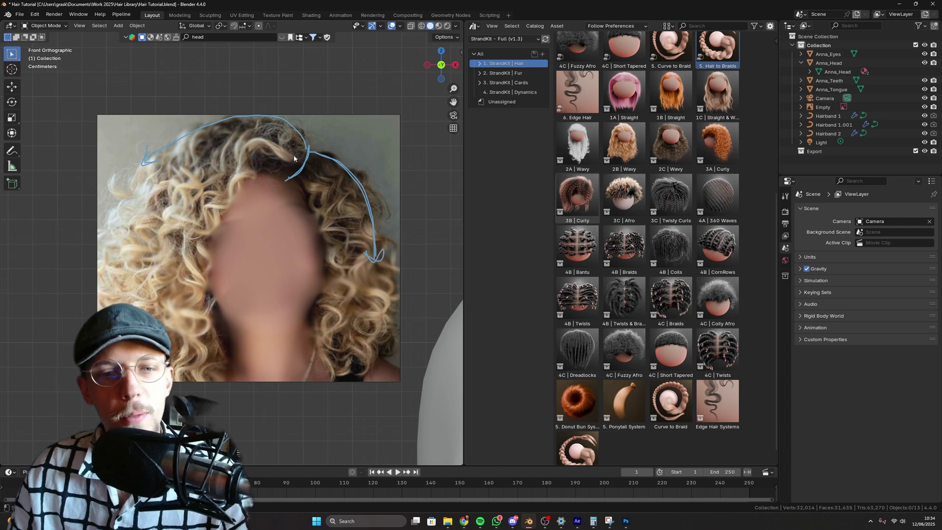
Step: Trace a wavy curl guideline from the parting down beside the face on the reference image, and erase it
{"action": "middle_click_drag", "start_coordinate": [293, 157], "coordinate": [317, 150], "text": "shift"}
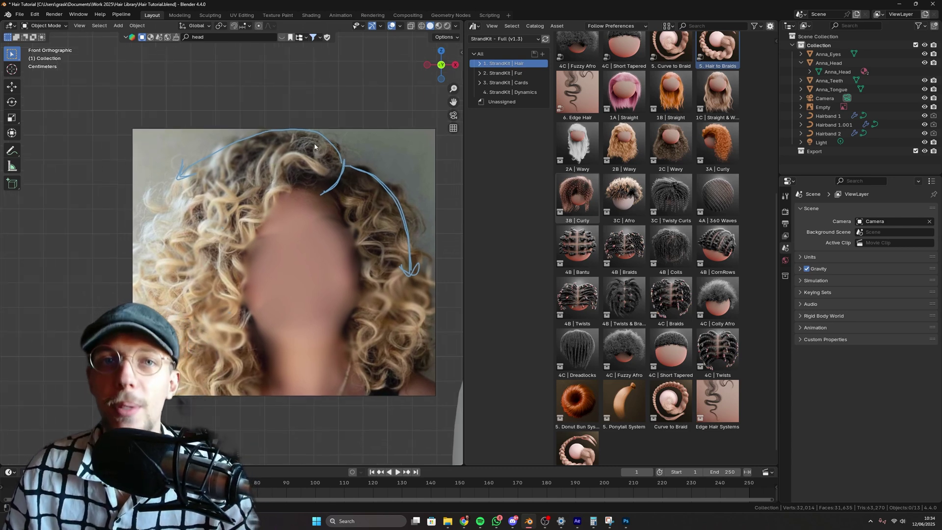
{"action": "scroll", "coordinate": [336, 172], "scroll_direction": "up", "scroll_amount": 1}
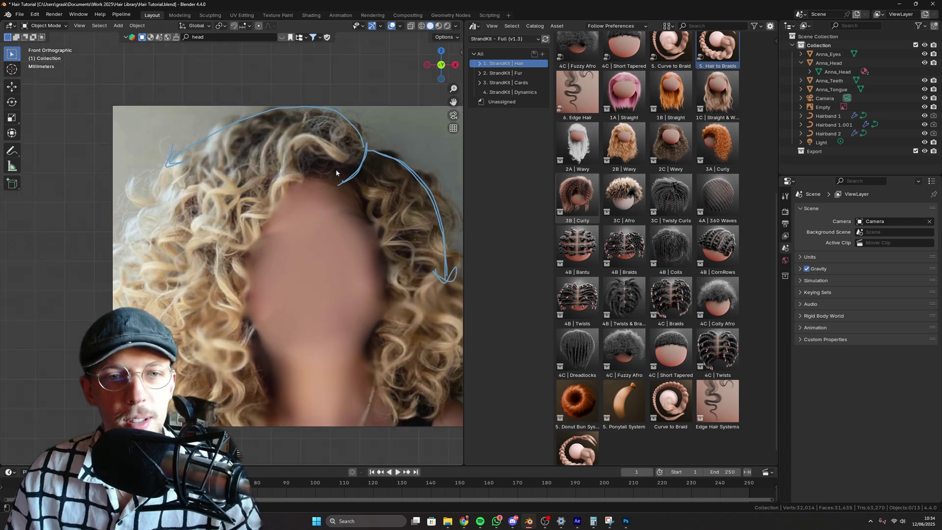
{"action": "mouse_move", "coordinate": [354, 155]}
{"action": "left_mouse_down"}
{"action": "mouse_move", "coordinate": [319, 132]}
{"action": "mouse_move", "coordinate": [293, 136]}
{"action": "mouse_move", "coordinate": [284, 183]}
{"action": "mouse_move", "coordinate": [221, 274]}
{"action": "mouse_move", "coordinate": [231, 321]}
{"action": "left_mouse_up"}
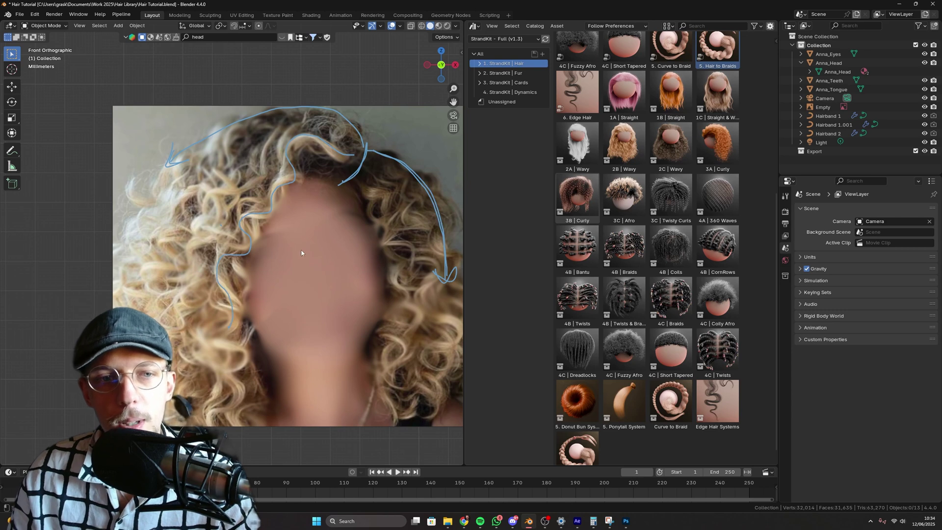
{"action": "scroll", "coordinate": [301, 247], "scroll_direction": "down", "scroll_amount": 3}
{"action": "scroll", "coordinate": [300, 245], "scroll_direction": "up", "scroll_amount": 2}
{"action": "mouse_move", "coordinate": [220, 265]}
{"action": "left_mouse_down", "text": "ctrl"}
{"action": "mouse_move", "coordinate": [221, 290]}
{"action": "mouse_move", "coordinate": [228, 265]}
{"action": "left_mouse_up", "text": "ctrl"}
{"action": "mouse_move", "coordinate": [268, 222]}
{"action": "left_mouse_down", "text": "ctrl"}
{"action": "mouse_move", "coordinate": [250, 206]}
{"action": "mouse_move", "coordinate": [295, 156]}
{"action": "mouse_move", "coordinate": [325, 168]}
{"action": "left_mouse_up", "text": "ctrl"}
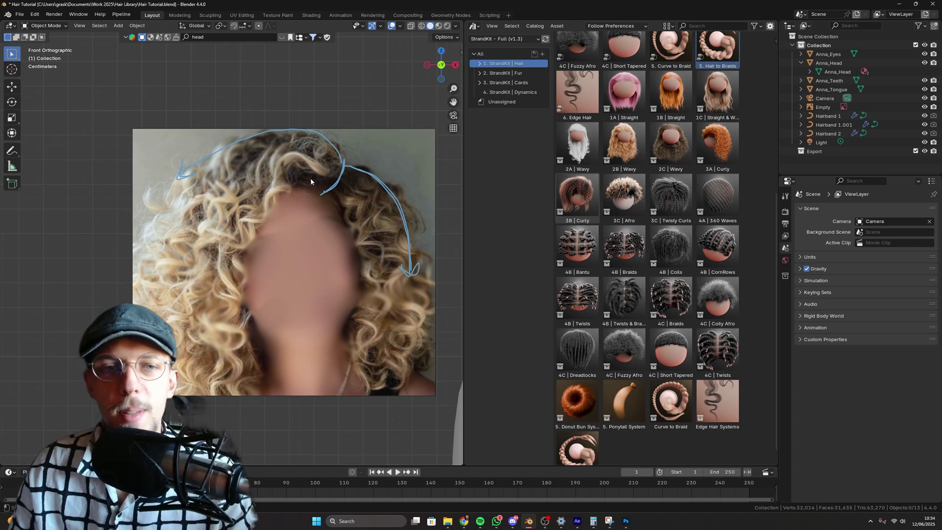
Step: Select the head mesh and check its real-world dimensions in the transform properties
{"action": "scroll", "coordinate": [313, 155], "scroll_direction": "down", "scroll_amount": 3}
{"action": "scroll", "coordinate": [286, 156], "scroll_direction": "down", "scroll_amount": 1}
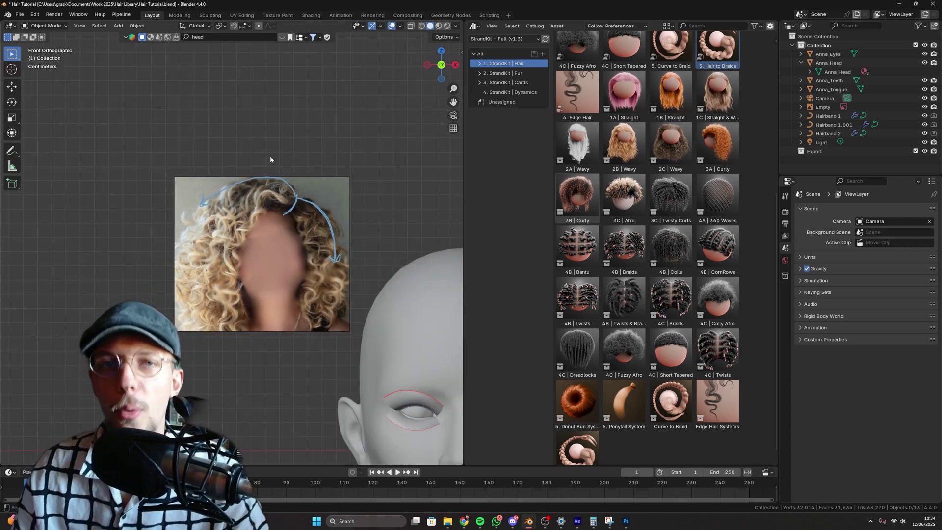
{"action": "scroll", "coordinate": [280, 167], "scroll_direction": "up", "scroll_amount": 2}
{"action": "scroll", "coordinate": [173, 185], "scroll_direction": "down", "scroll_amount": 3}
{"action": "middle_click_drag", "start_coordinate": [370, 201], "coordinate": [272, 143], "text": "shift"}
{"action": "left_click", "coordinate": [328, 240]}
{"action": "middle_click_drag", "start_coordinate": [328, 239], "coordinate": [308, 167], "text": "shift"}
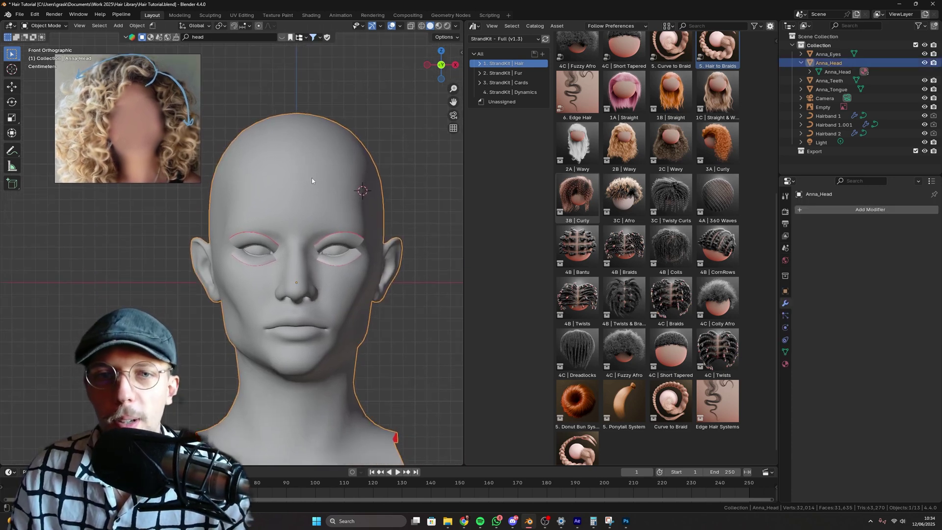
{"action": "key", "text": "n"}
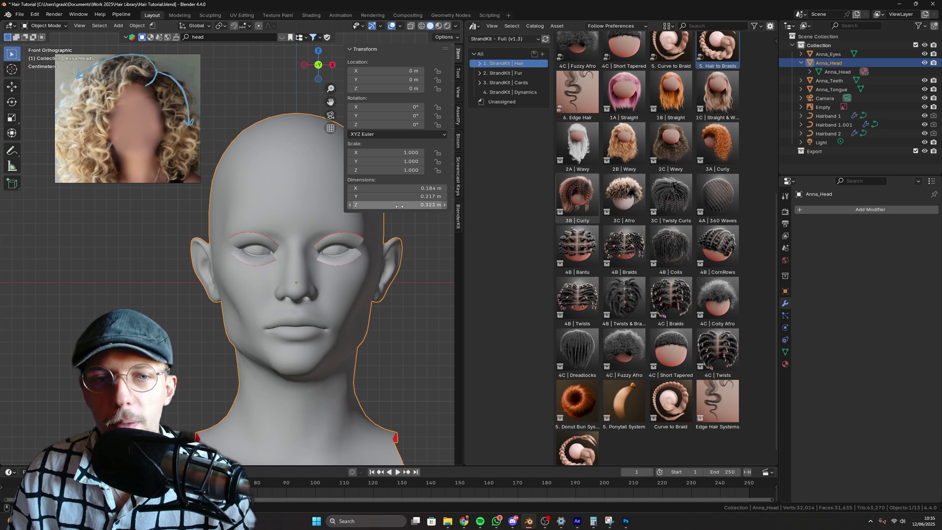
{"action": "scroll", "coordinate": [326, 311], "scroll_direction": "down", "scroll_amount": 1}
{"action": "middle_click_drag", "start_coordinate": [326, 307], "coordinate": [279, 284], "text": "shift"}
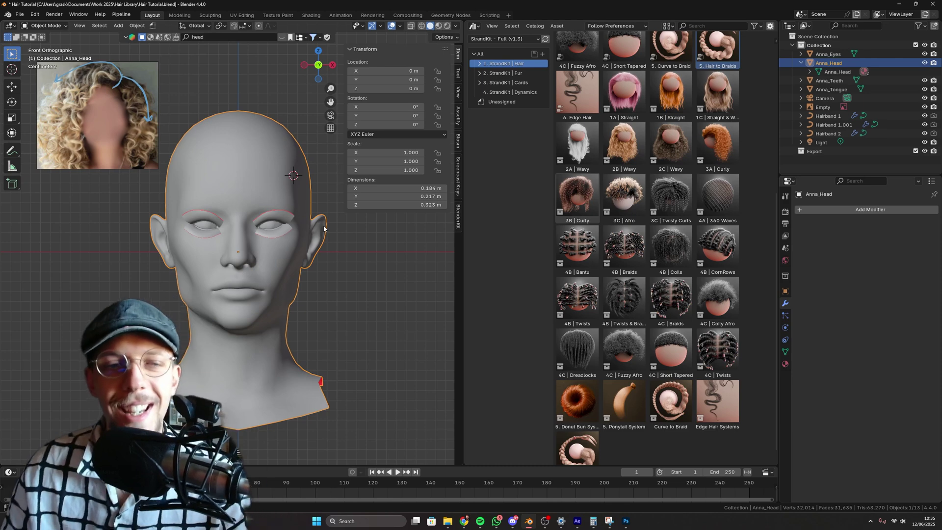
{"action": "middle_click_drag", "start_coordinate": [278, 190], "coordinate": [329, 248], "text": "shift"}
{"action": "key", "text": "n"}
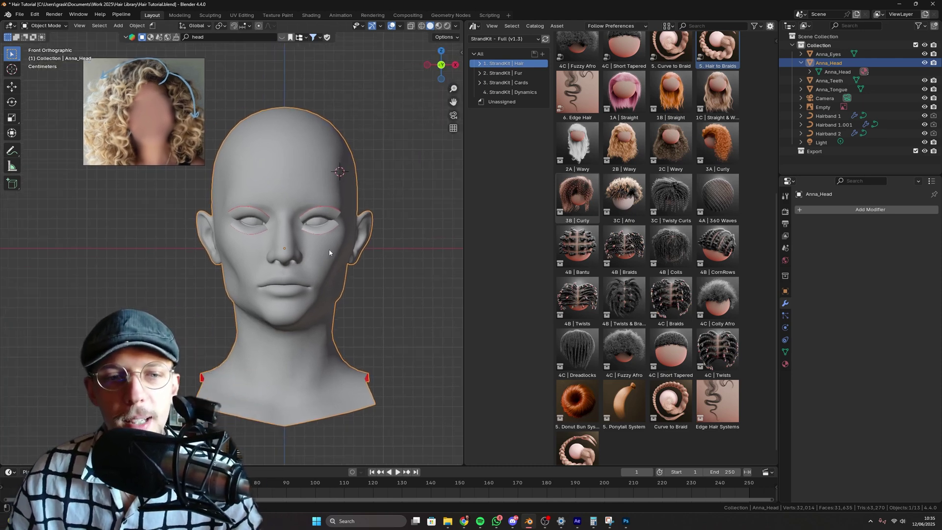
Step: Reset the head object's origin with the Set Origin command
{"action": "scroll", "coordinate": [295, 238], "scroll_direction": "up", "scroll_amount": 10}
{"action": "scroll", "coordinate": [274, 248], "scroll_direction": "down", "scroll_amount": 5}
{"action": "key", "text": "KP_1"}
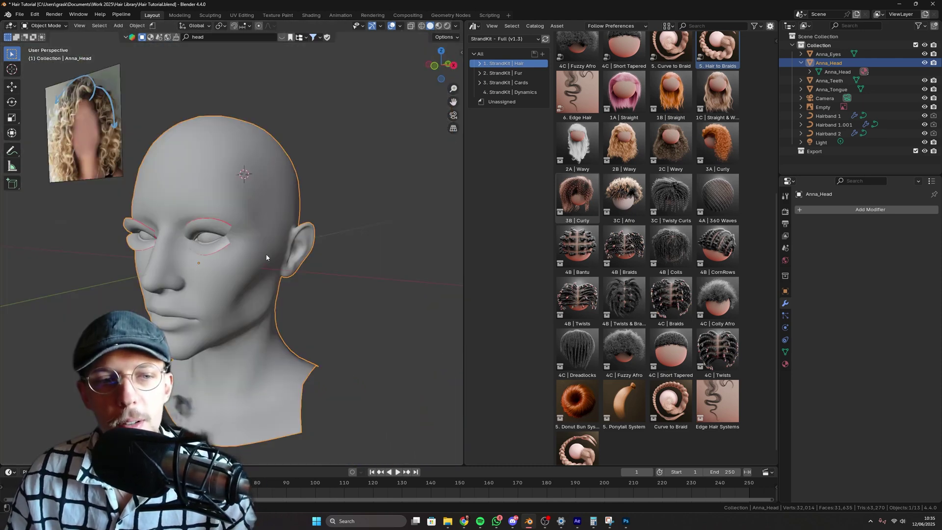
{"action": "scroll", "coordinate": [254, 246], "scroll_direction": "up", "scroll_amount": 3}
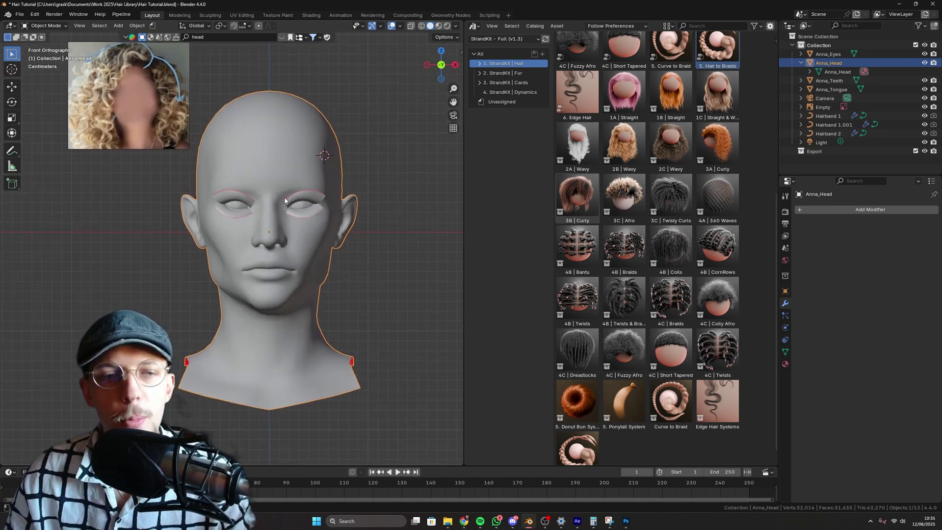
{"action": "right_click", "coordinate": [305, 151]}
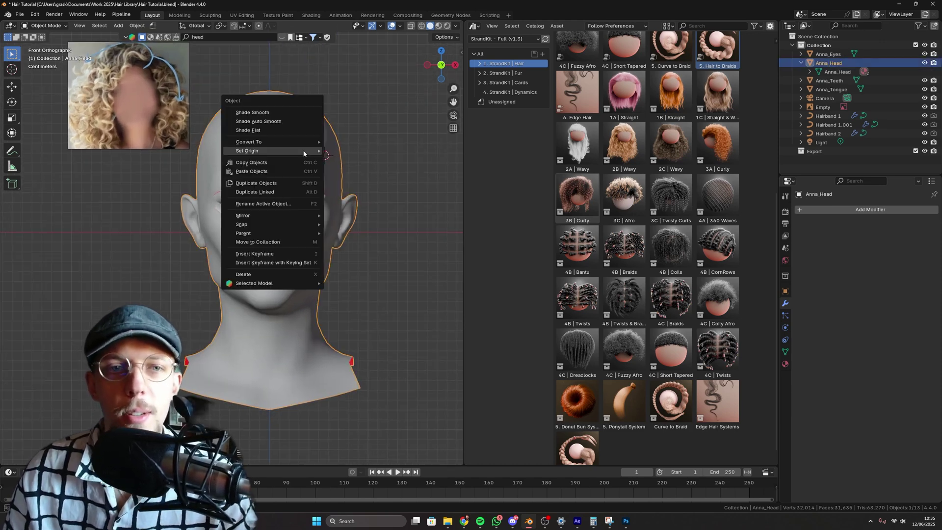
{"action": "mouse_move", "coordinate": [304, 151]}
{"action": "left_click", "coordinate": [378, 169]}
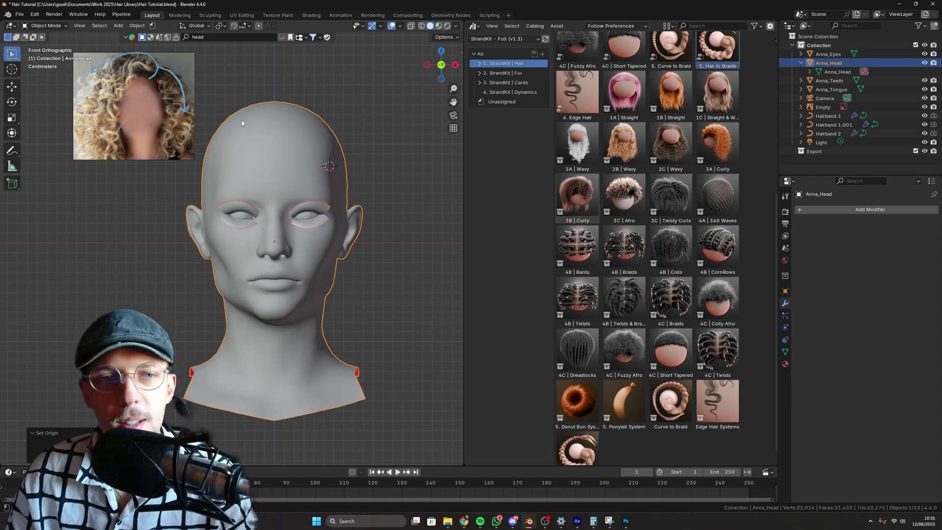
Step: Enter Edit Mode on the head and select all linked faces of the skin, excluding the separate geometry around the eyes
{"action": "key", "text": "Tab"}
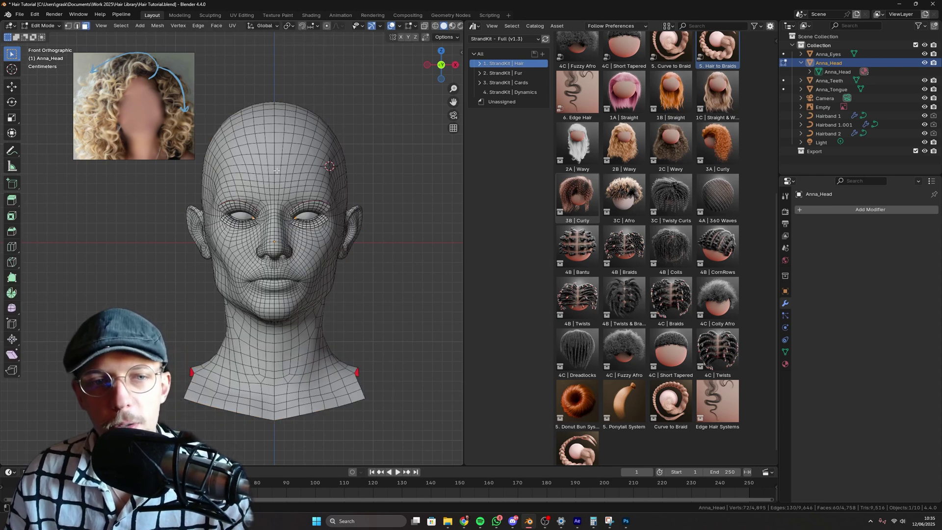
{"action": "key", "text": "ctrl+l"}
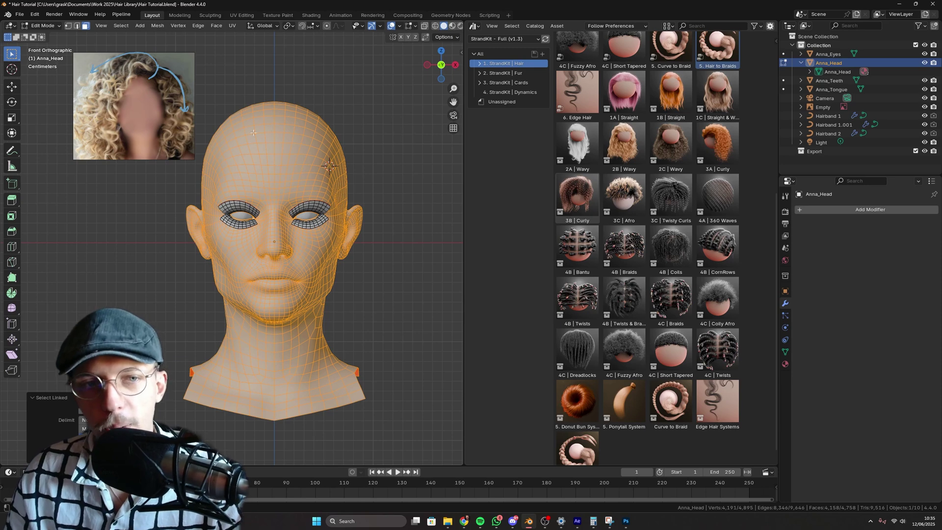
{"action": "key", "text": "alt+a"}
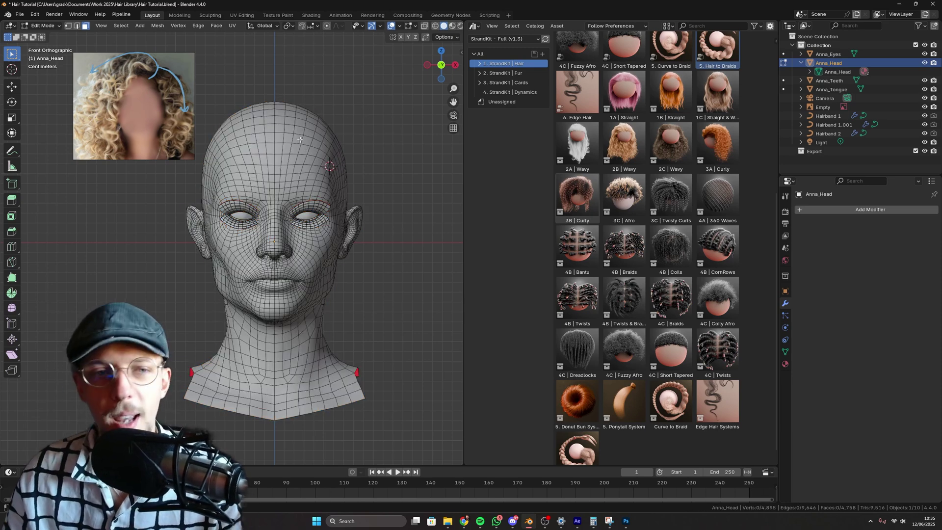
{"action": "key", "text": "ctrl+l"}
{"action": "key", "text": "alt+a"}
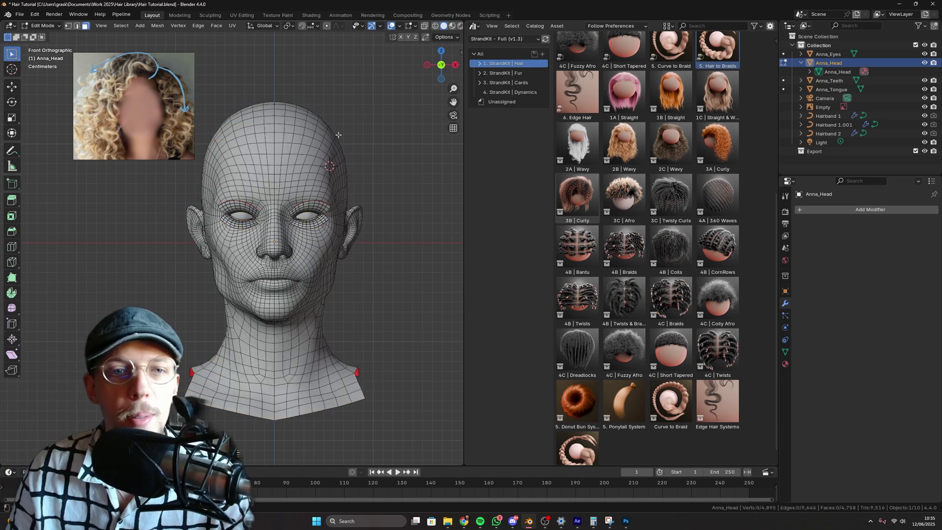
{"action": "key", "text": "ctrl+l"}
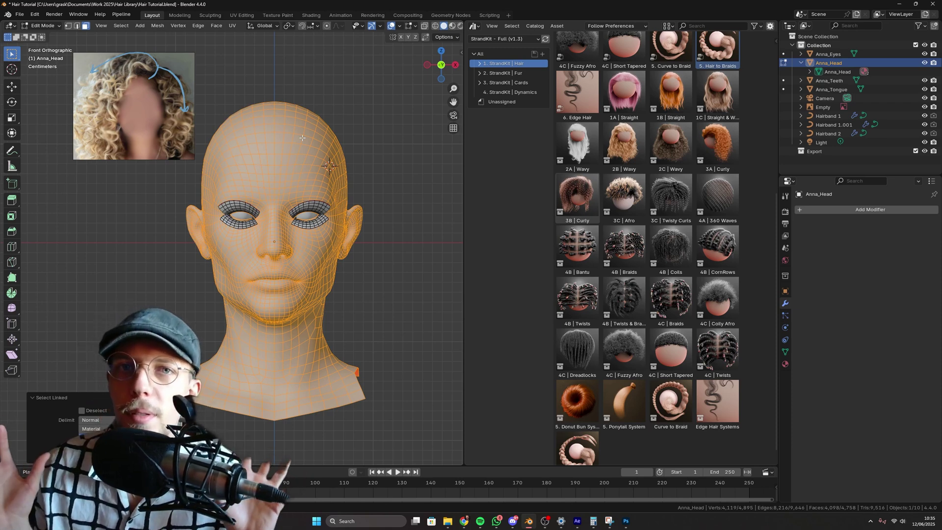
Step: Recalculate the selected head faces' normals so they point outward, and check the viewport overlay options
{"action": "scroll", "coordinate": [301, 137], "scroll_direction": "up", "scroll_amount": 1}
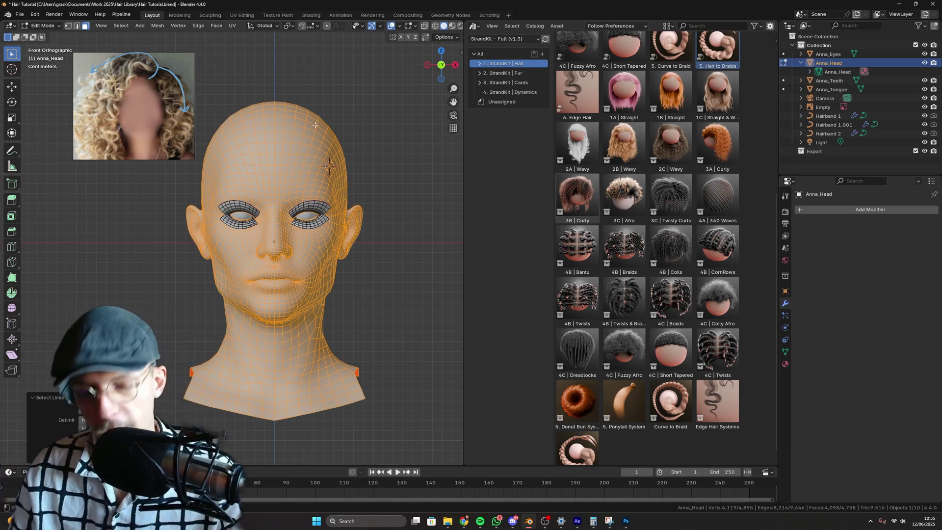
{"action": "key", "text": "shift+n"}
{"action": "middle_click_drag", "start_coordinate": [298, 141], "coordinate": [274, 151], "text": "shift"}
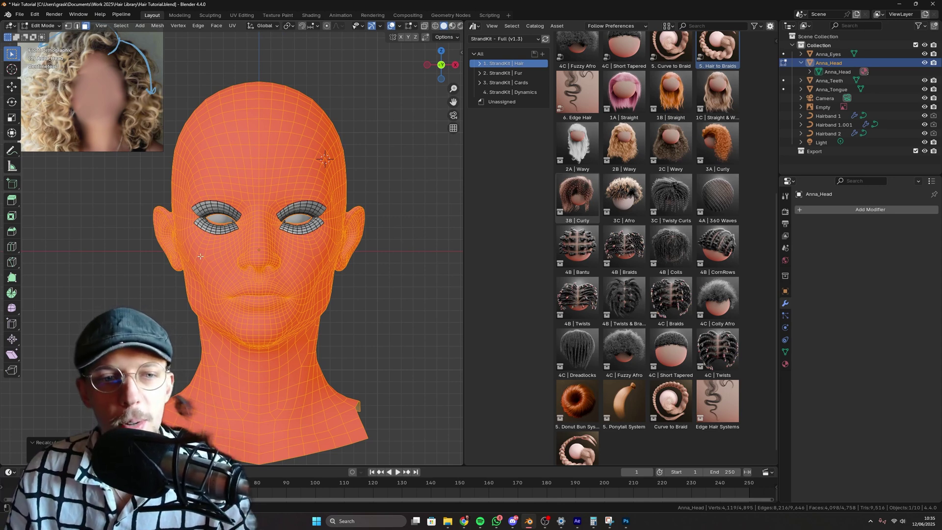
{"action": "key", "text": "ctrl+z"}
{"action": "key", "text": "ctrl+shift+z"}
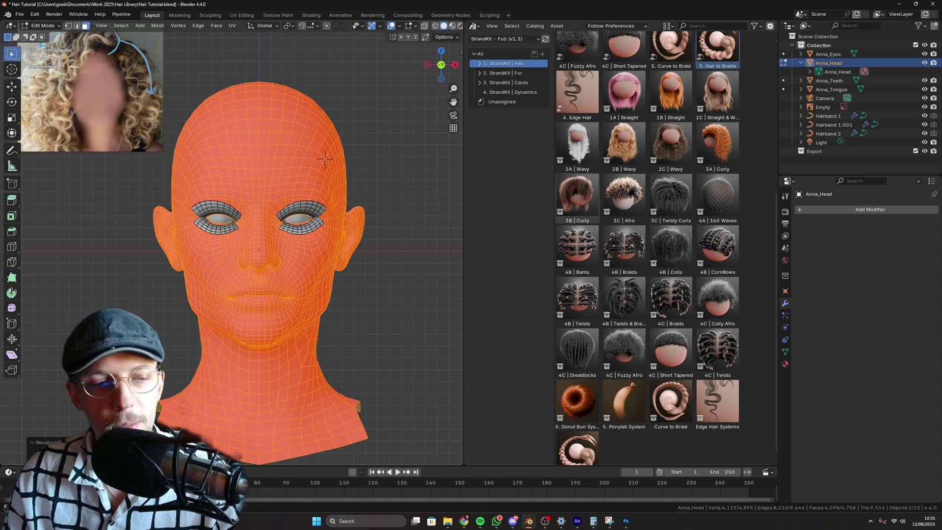
{"action": "key", "text": "shift+n"}
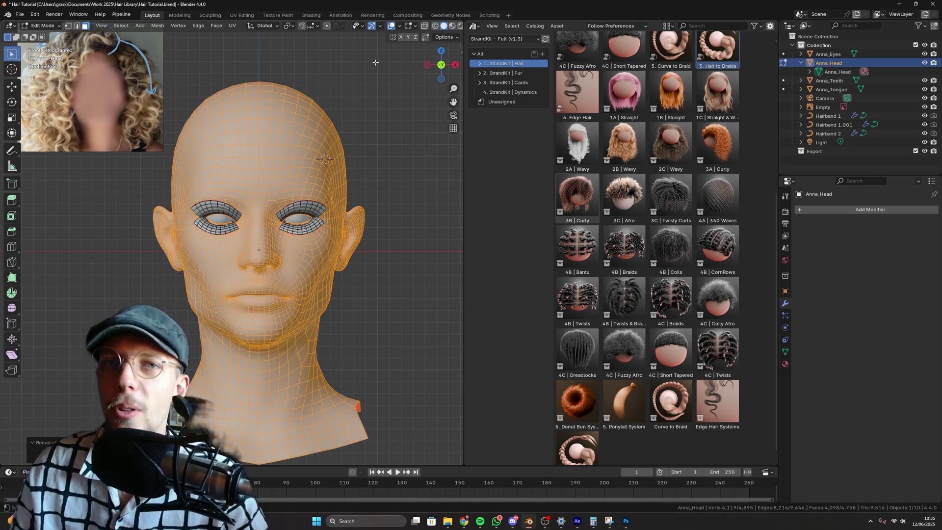
{"action": "left_click", "coordinate": [400, 27]}
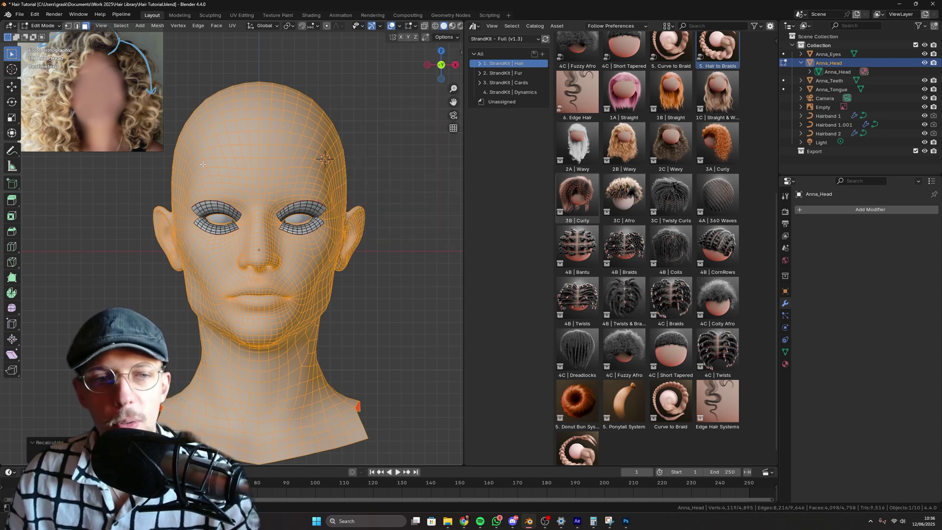
Step: Return to Object Mode and add an Empty Hair curve object to the head
{"action": "left_click", "coordinate": [47, 26]}
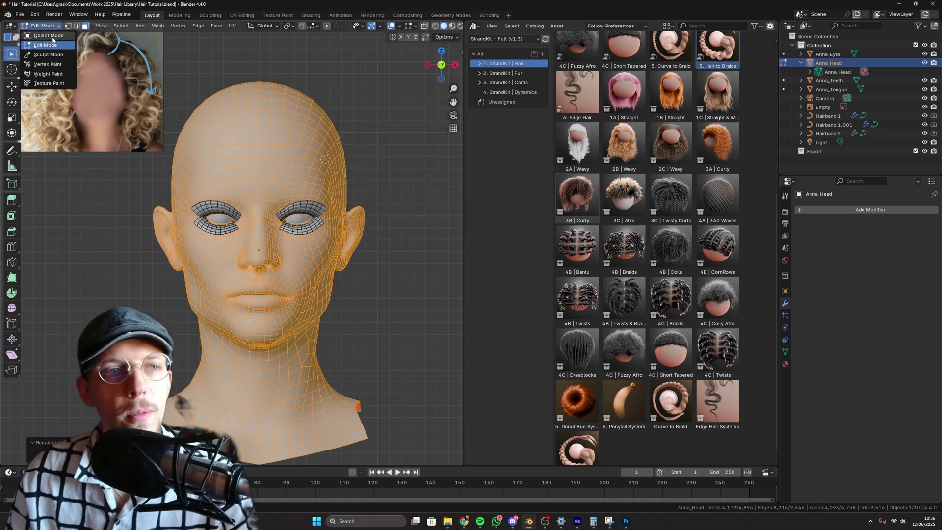
{"action": "left_click", "coordinate": [44, 35]}
{"action": "middle_click_drag", "start_coordinate": [251, 72], "coordinate": [294, 123], "text": "shift"}
{"action": "scroll", "coordinate": [301, 128], "scroll_direction": "up", "scroll_amount": 1}
{"action": "middle_click_drag", "start_coordinate": [323, 154], "coordinate": [310, 182], "text": "shift"}
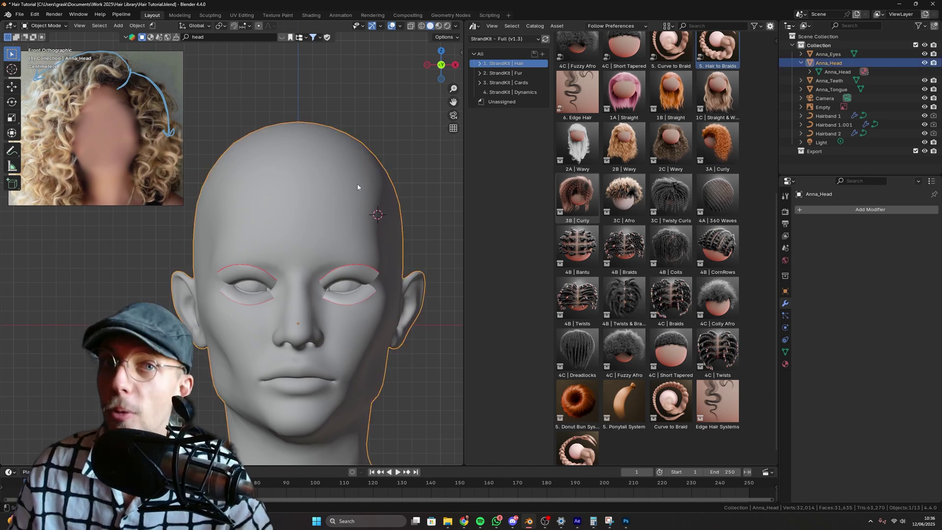
{"action": "key", "text": "shift+a"}
{"action": "mouse_move", "coordinate": [357, 181]}
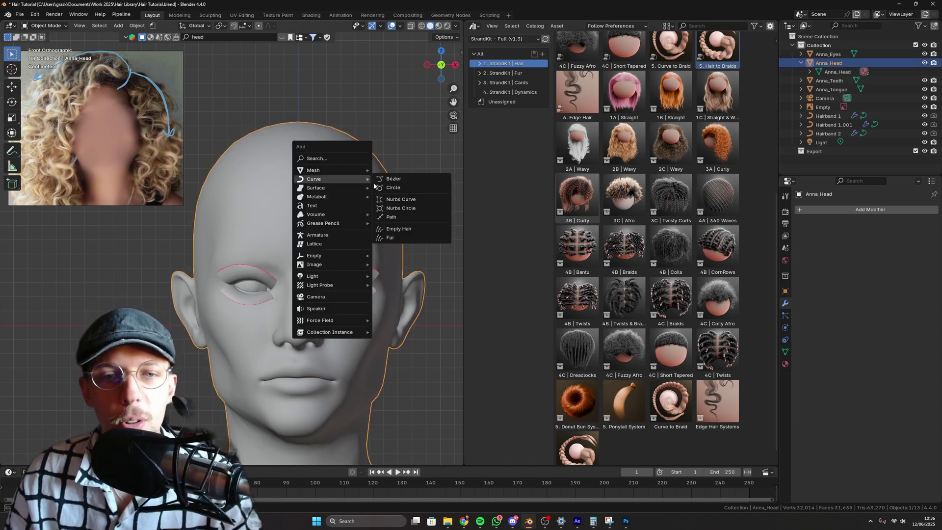
{"action": "left_click", "coordinate": [399, 228]}
Step: Switch the new hair curves to Sculpt Mode and activate the Add brush
{"action": "left_click", "coordinate": [55, 26]}
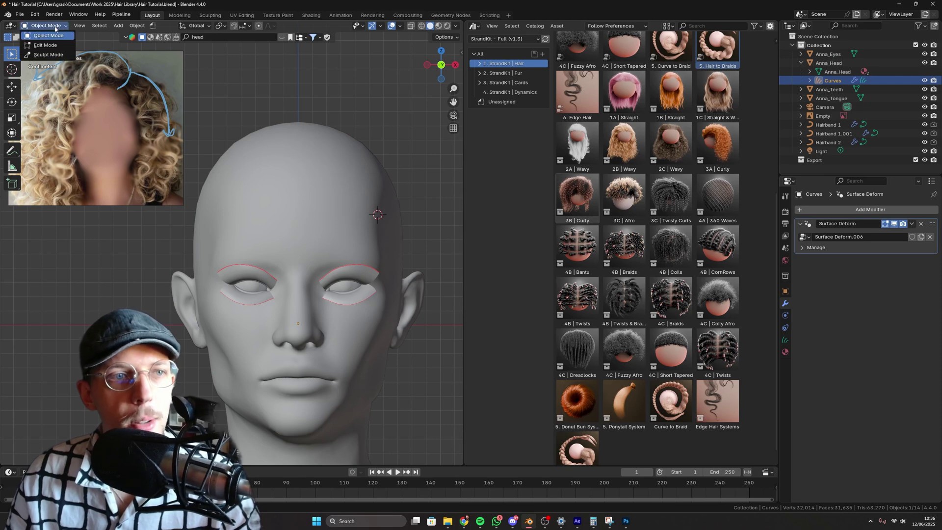
{"action": "left_click", "coordinate": [54, 55]}
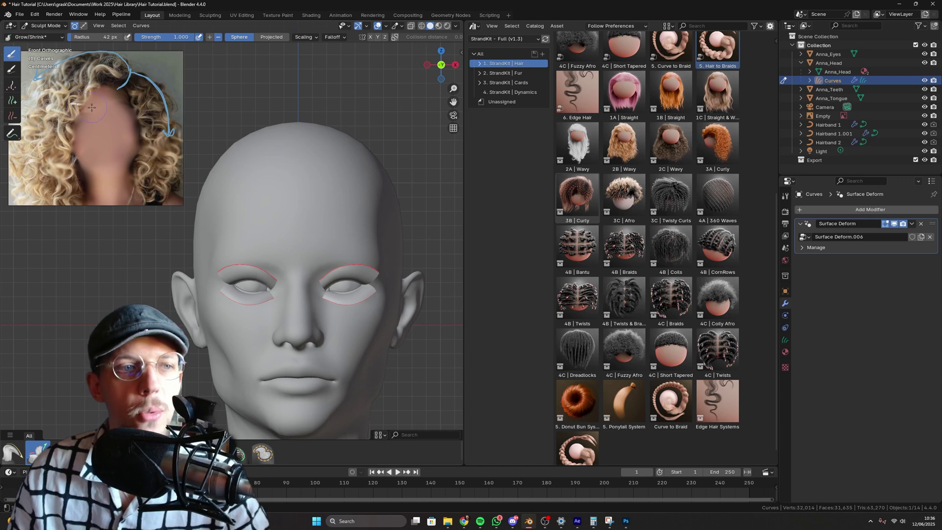
{"action": "left_click", "coordinate": [15, 86]}
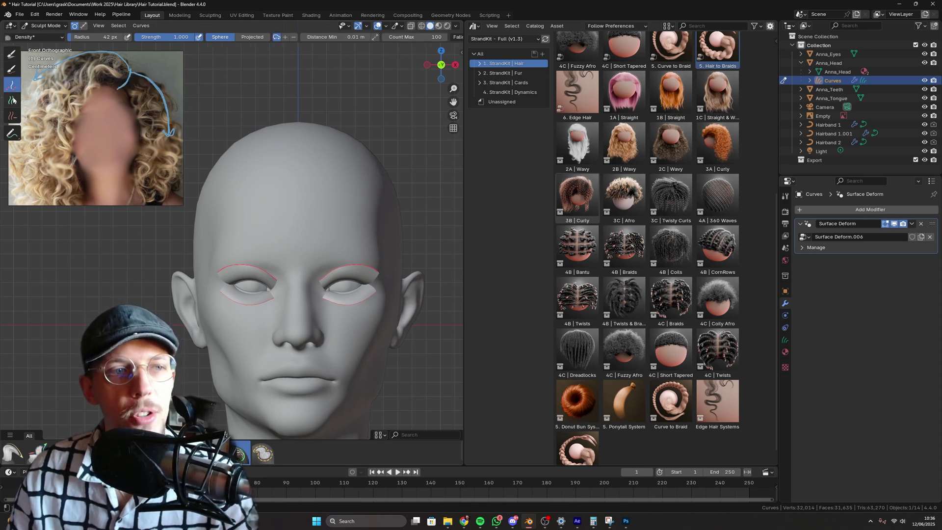
{"action": "left_click", "coordinate": [13, 101]}
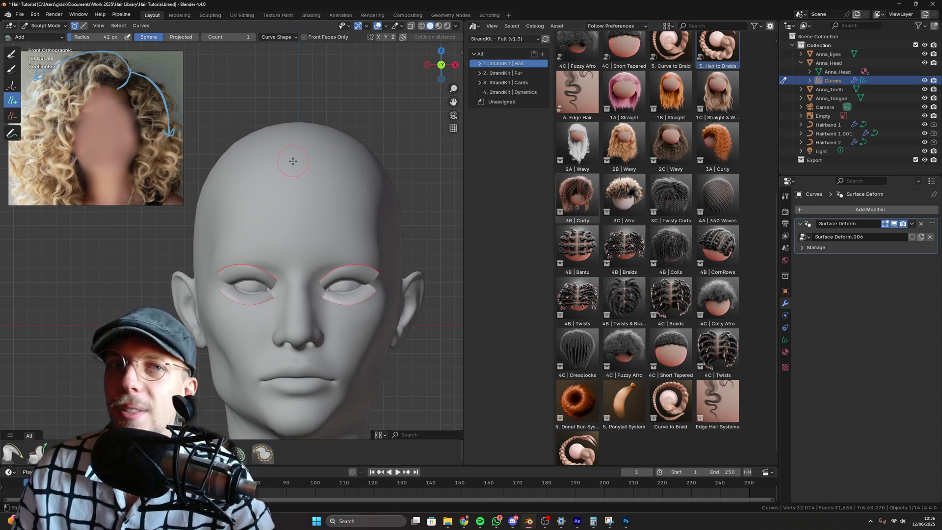
Step: Try painting hair strands across the top of the forehead with the Add brush, and undo the strokes
{"action": "mouse_move", "coordinate": [299, 165]}
{"action": "left_mouse_down"}
{"action": "mouse_move", "coordinate": [282, 172]}
{"action": "mouse_move", "coordinate": [331, 185]}
{"action": "left_mouse_up"}
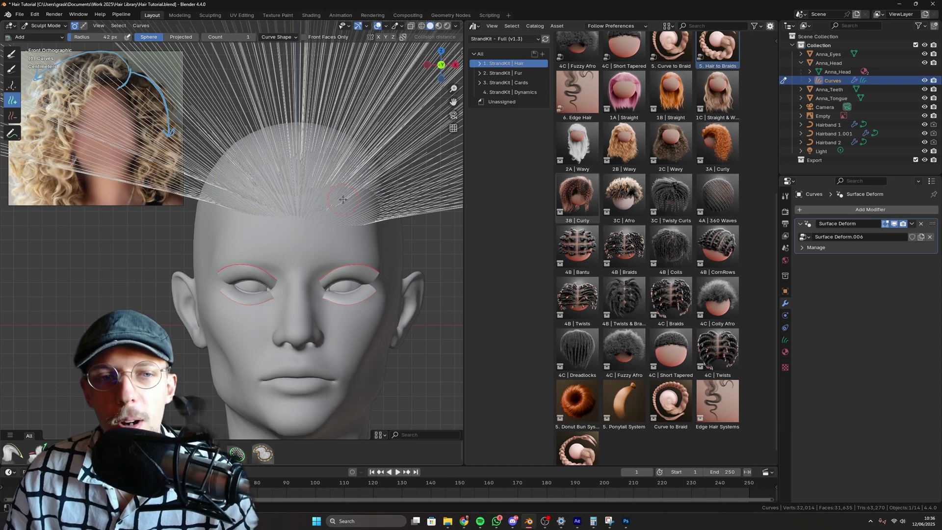
{"action": "key", "text": "ctrl+z"}
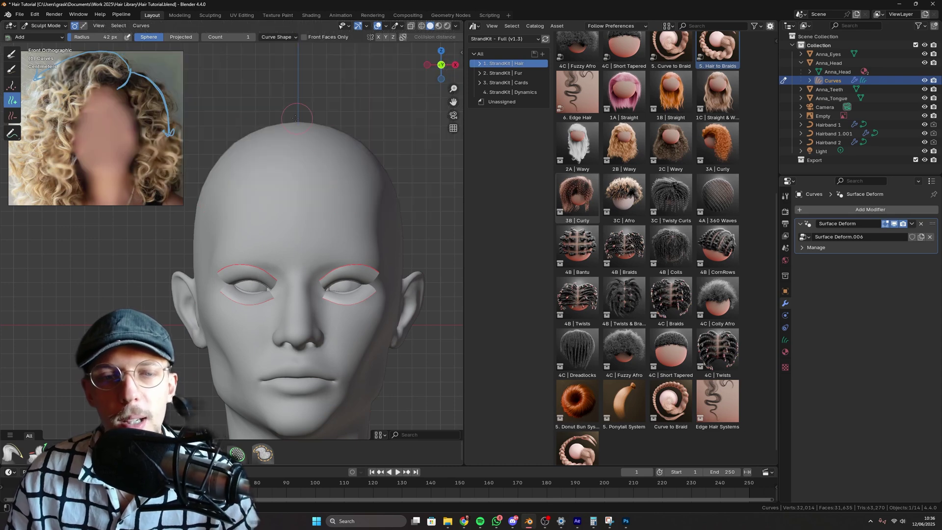
Step: Activate the Density brush, try painting hair across the top of the scalp, and undo the stroke
{"action": "left_click", "coordinate": [14, 86]}
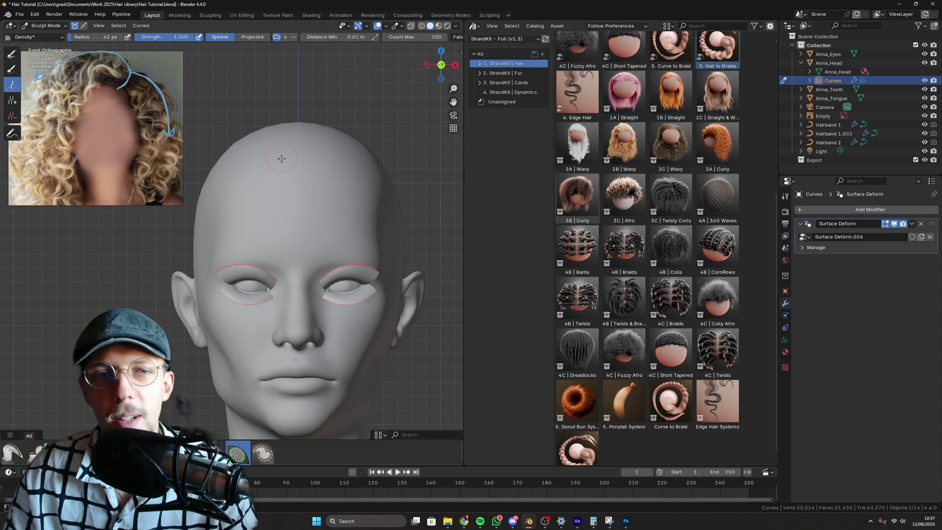
{"action": "mouse_move", "coordinate": [284, 147]}
{"action": "left_mouse_down"}
{"action": "mouse_move", "coordinate": [304, 151]}
{"action": "mouse_move", "coordinate": [253, 192]}
{"action": "mouse_move", "coordinate": [216, 124]}
{"action": "left_mouse_up"}
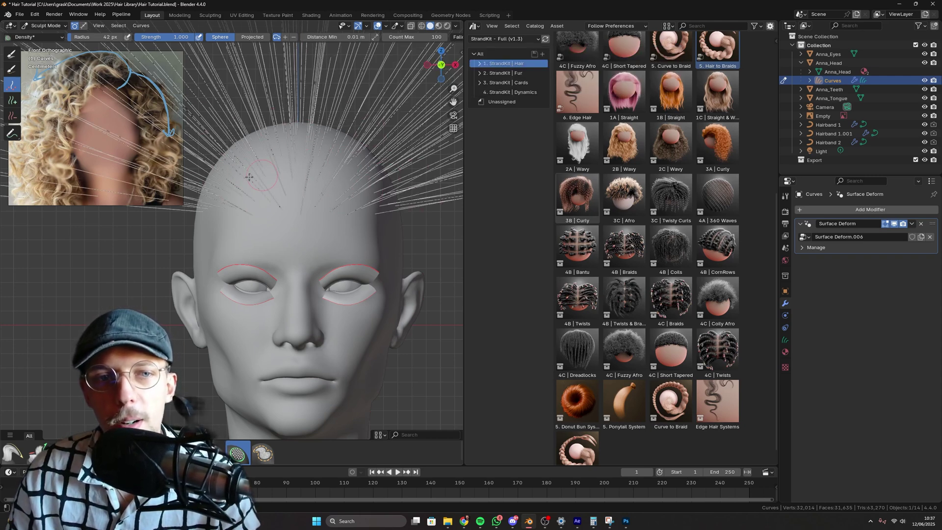
{"action": "key", "text": "ctrl+z"}
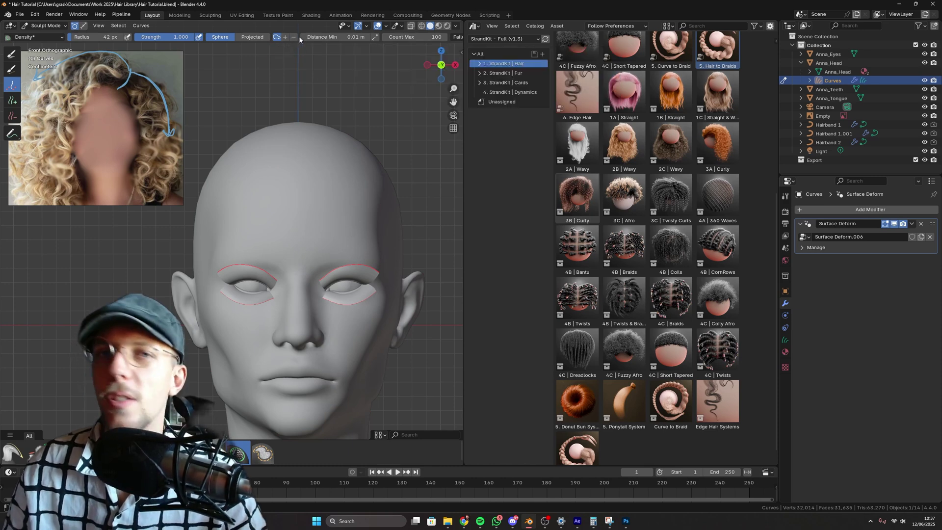
Step: Set the Density brush's curve shape to a length of 0.3 m and 8 points
{"action": "scroll", "coordinate": [301, 37], "scroll_direction": "down", "scroll_amount": 5}
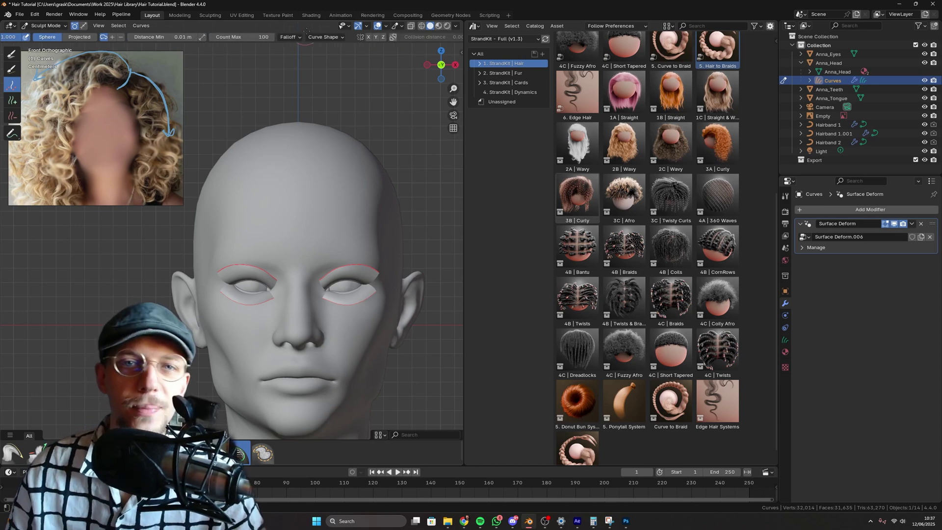
{"action": "left_click", "coordinate": [316, 37]}
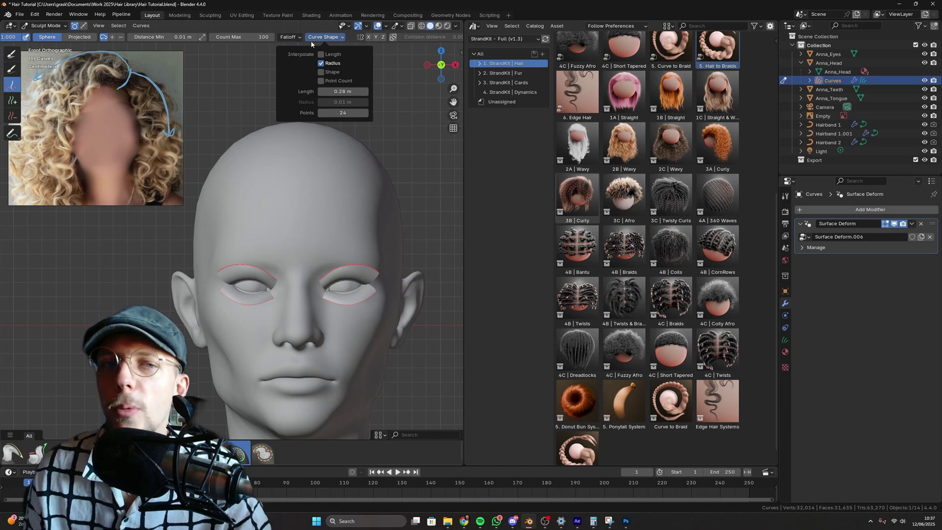
{"action": "left_click", "coordinate": [350, 92]}
{"action": "type", "text": "0.3"}
{"action": "key", "text": "Tab"}
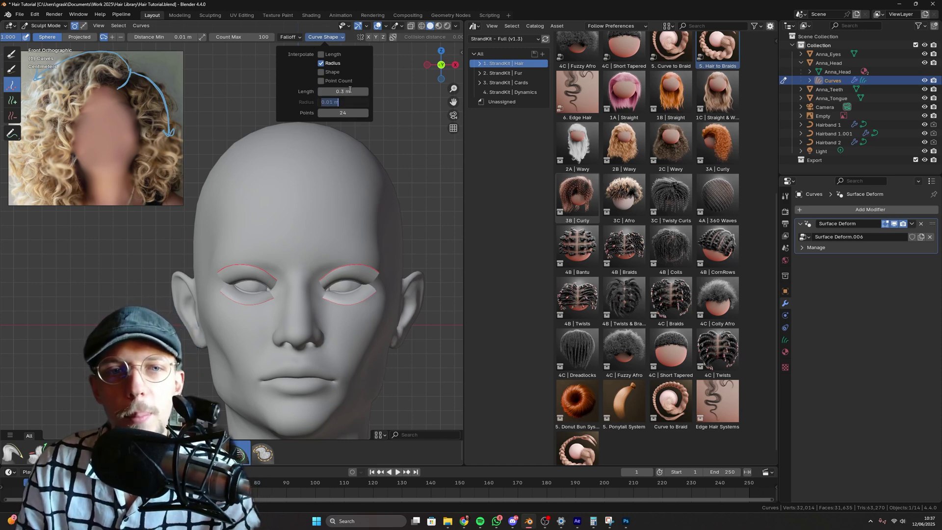
{"action": "key", "text": "Tab"}
{"action": "type", "text": "9"}
{"action": "key", "text": "Return"}
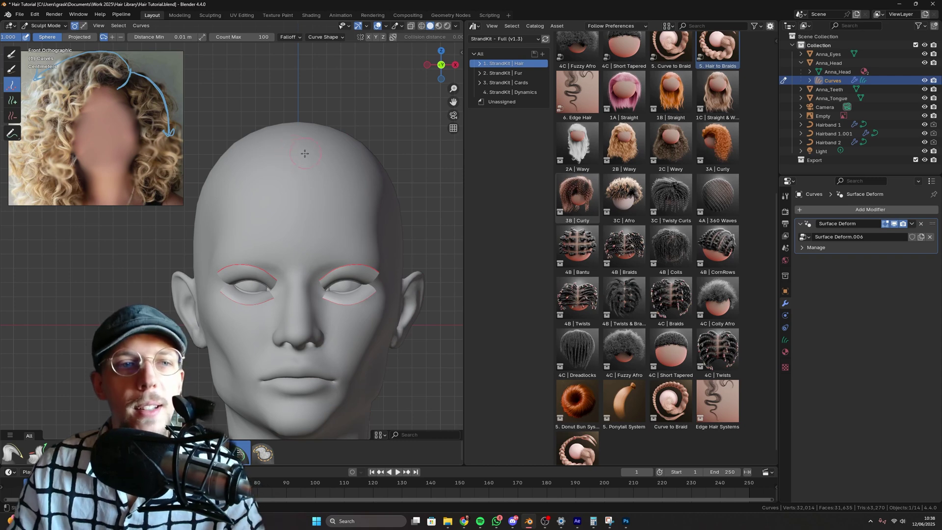
Step: Annotate a long guide line on the reference photo, following one lock from the fringe down the side of the face
{"action": "scroll", "coordinate": [174, 113], "scroll_direction": "up", "scroll_amount": 5}
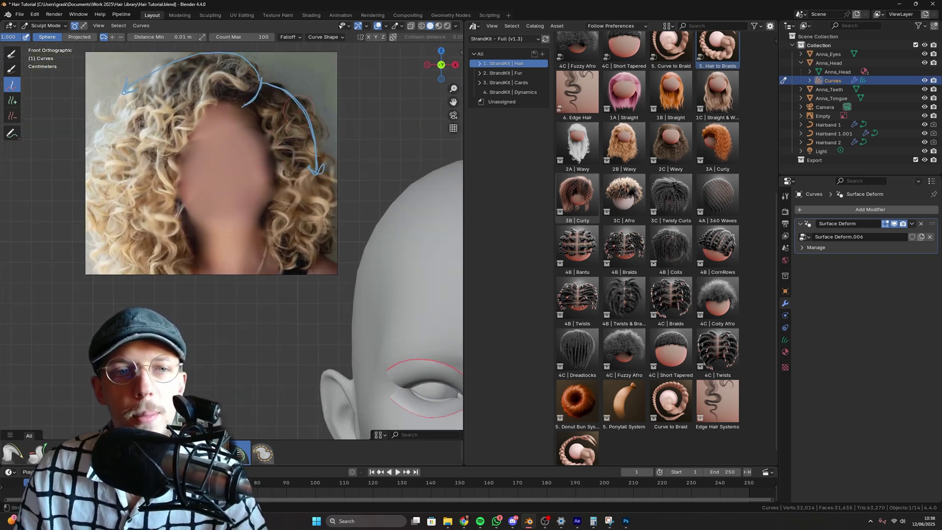
{"action": "scroll", "coordinate": [302, 116], "scroll_direction": "up", "scroll_amount": 6}
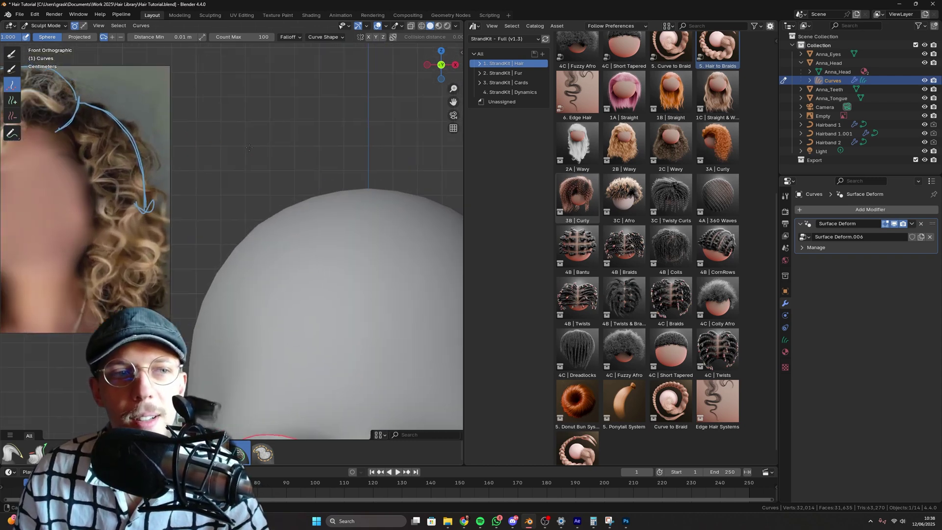
{"action": "scroll", "coordinate": [269, 126], "scroll_direction": "up", "scroll_amount": 2}
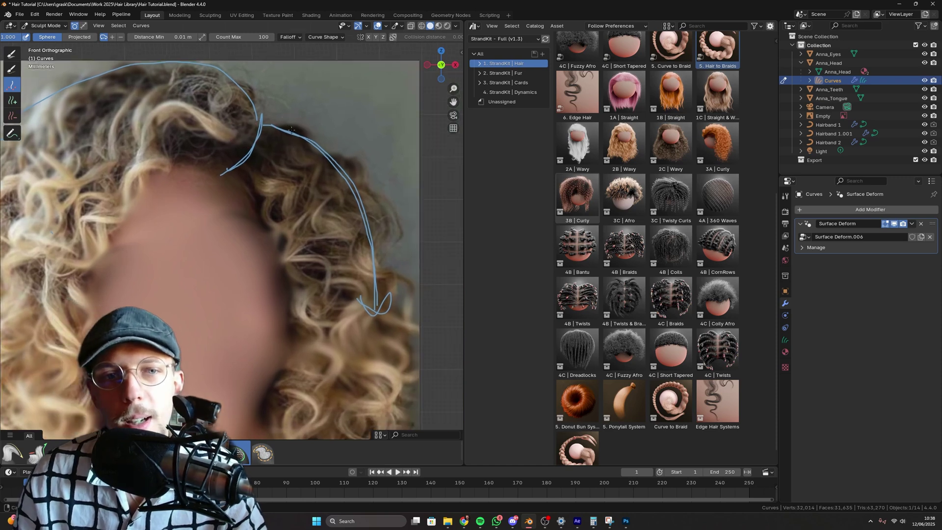
{"action": "middle_click_drag", "start_coordinate": [250, 129], "coordinate": [322, 138], "text": "shift"}
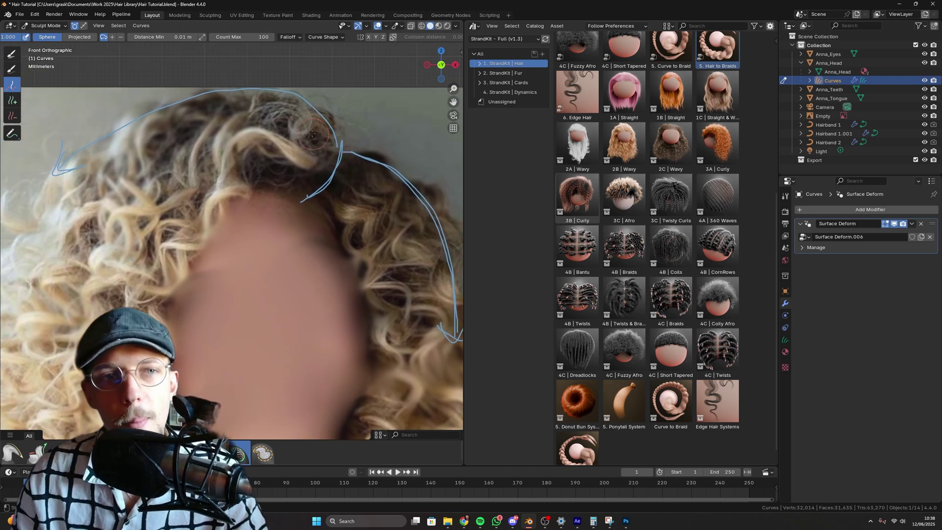
{"action": "scroll", "coordinate": [309, 132], "scroll_direction": "down", "scroll_amount": 5}
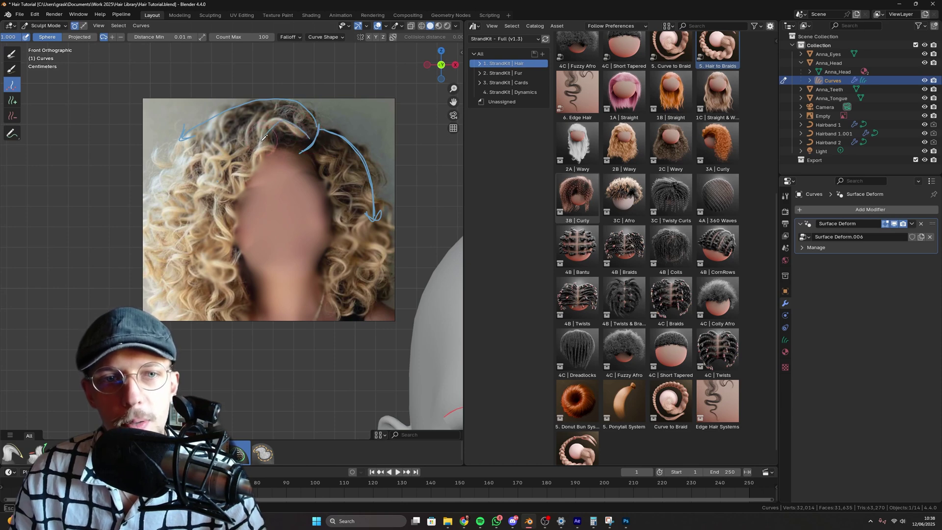
{"action": "left_click_drag", "start_coordinate": [232, 220], "coordinate": [225, 301]}
{"action": "scroll", "coordinate": [246, 168], "scroll_direction": "up", "scroll_amount": 2}
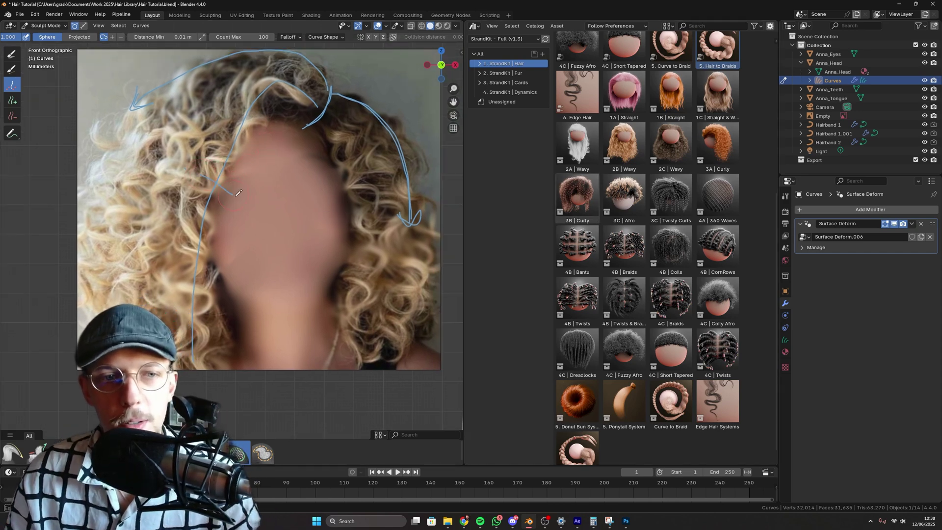
Step: Add short cross strokes along the annotated guide line to mark the control points of the strand
{"action": "left_click_drag", "start_coordinate": [239, 100], "coordinate": [253, 118]}
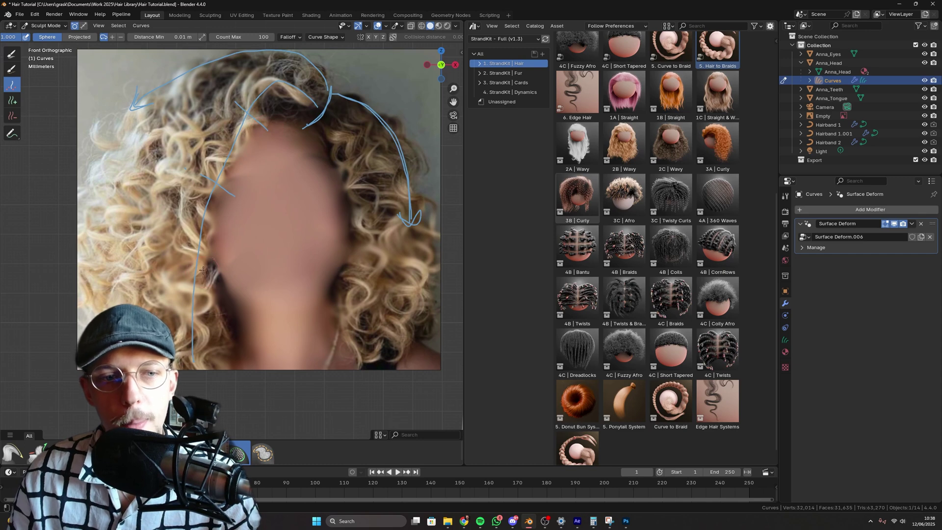
{"action": "left_click_drag", "start_coordinate": [177, 276], "coordinate": [216, 279]}
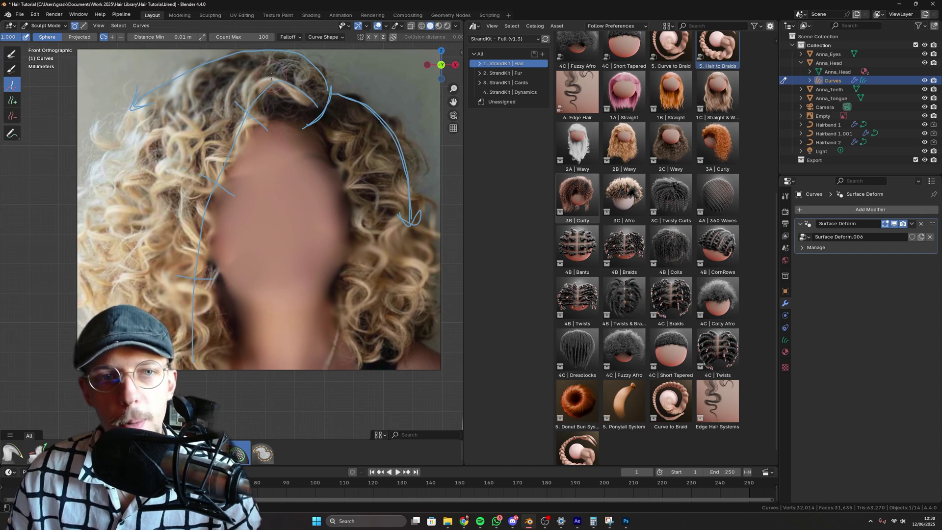
{"action": "left_click_drag", "start_coordinate": [274, 80], "coordinate": [278, 115]}
{"action": "left_click_drag", "start_coordinate": [229, 154], "coordinate": [240, 163]}
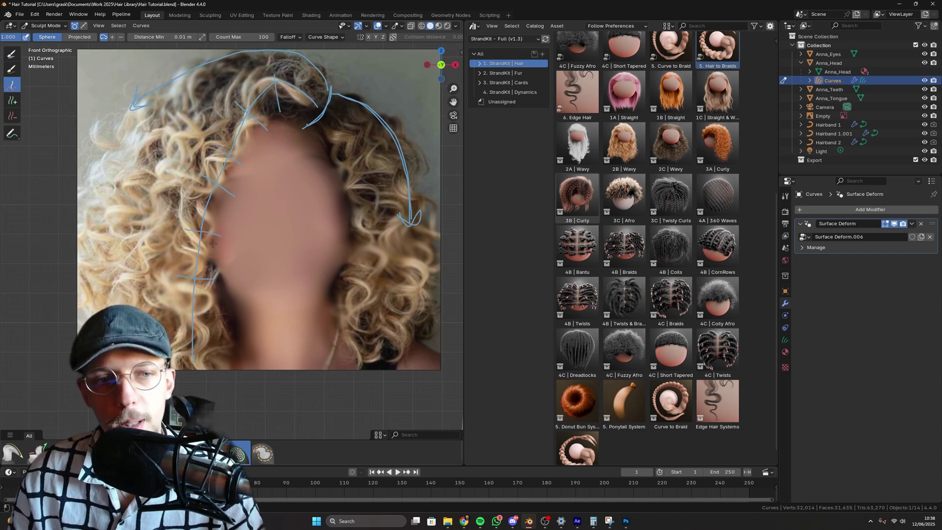
{"action": "scroll", "coordinate": [289, 136], "scroll_direction": "up", "scroll_amount": 3}
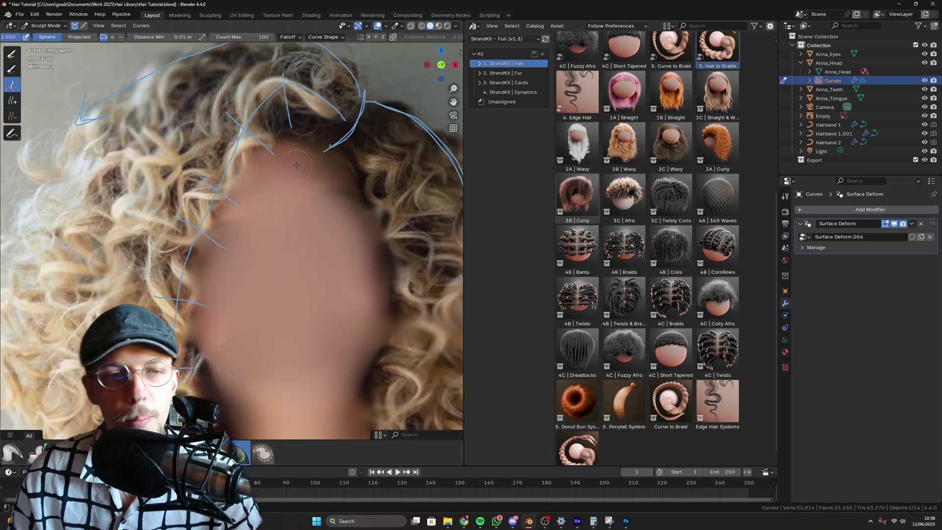
Step: Annotate a short arc over the fringe curl on the reference photo and mark its middle with a short cross stroke
{"action": "scroll", "coordinate": [289, 136], "scroll_direction": "down", "scroll_amount": 3}
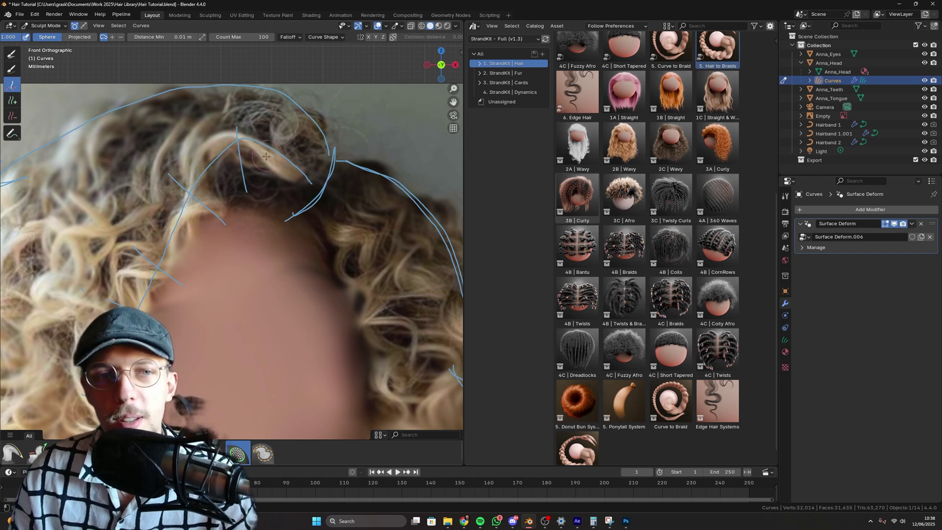
{"action": "scroll", "coordinate": [275, 160], "scroll_direction": "up", "scroll_amount": 2}
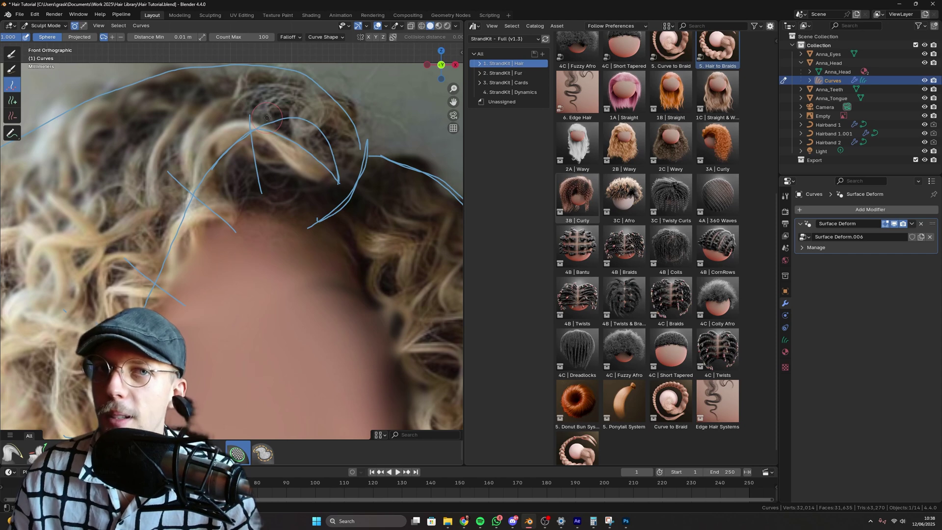
{"action": "left_click", "coordinate": [311, 118]}
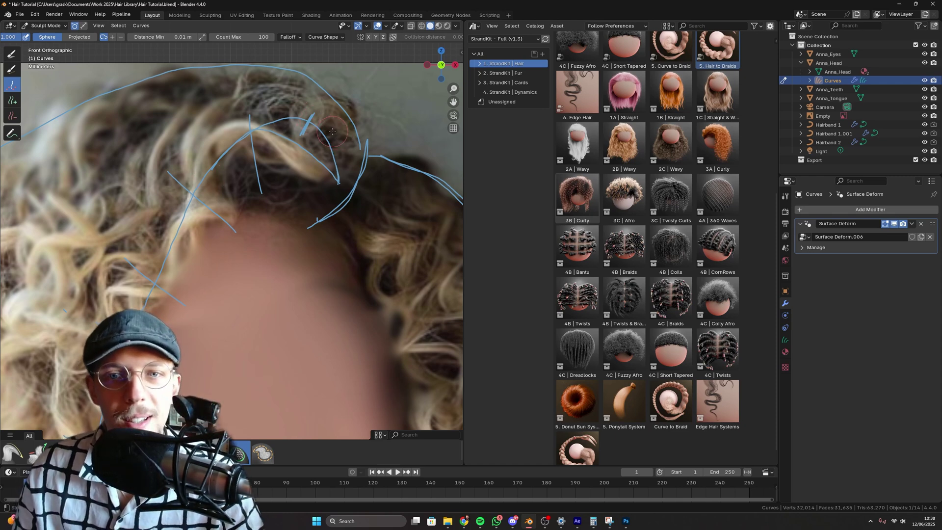
{"action": "scroll", "coordinate": [332, 132], "scroll_direction": "down", "scroll_amount": 6}
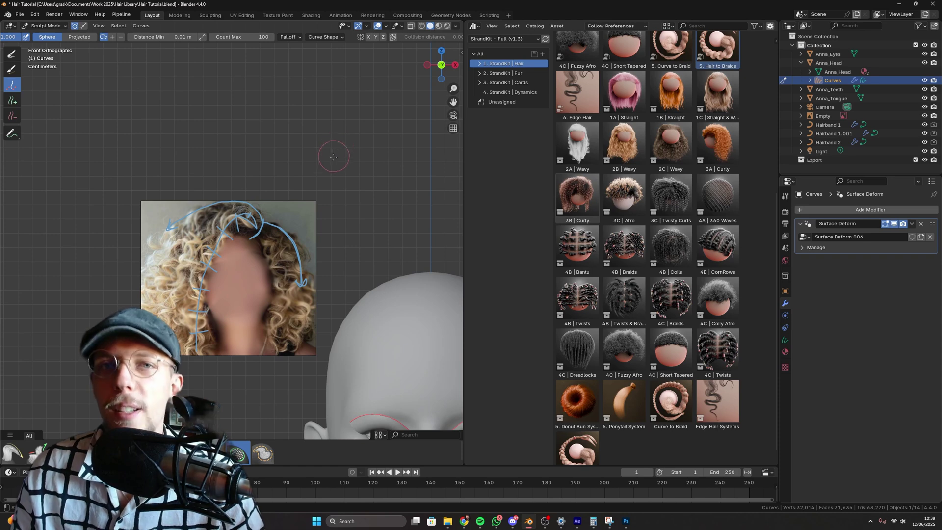
Step: Annotate another arc from the fringe curl to the parting on the reference photo, with a cross stroke near its end
{"action": "scroll", "coordinate": [331, 161], "scroll_direction": "up", "scroll_amount": 4}
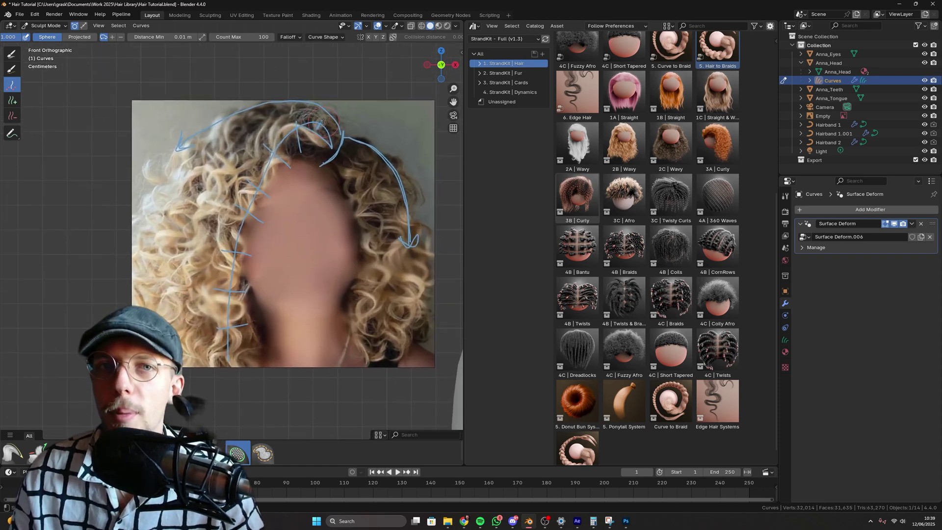
{"action": "scroll", "coordinate": [322, 130], "scroll_direction": "up", "scroll_amount": 5}
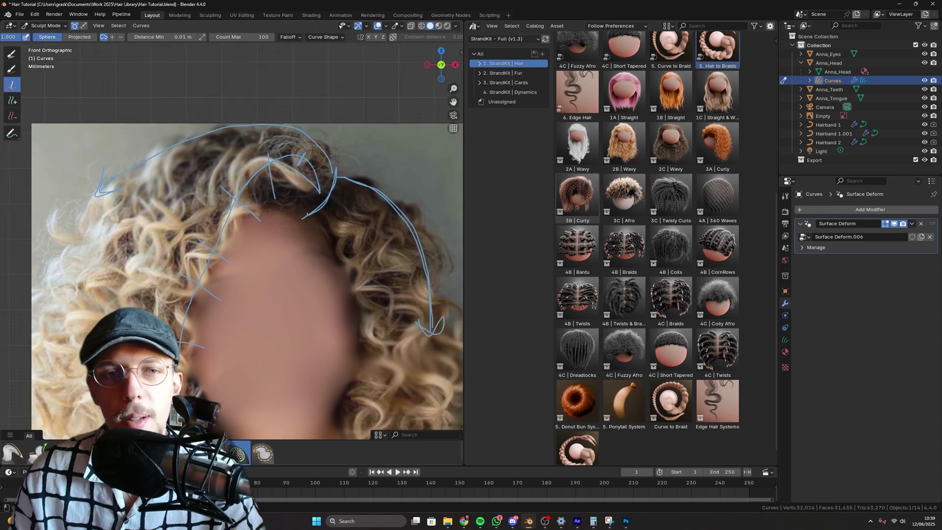
{"action": "scroll", "coordinate": [316, 196], "scroll_direction": "up", "scroll_amount": 1}
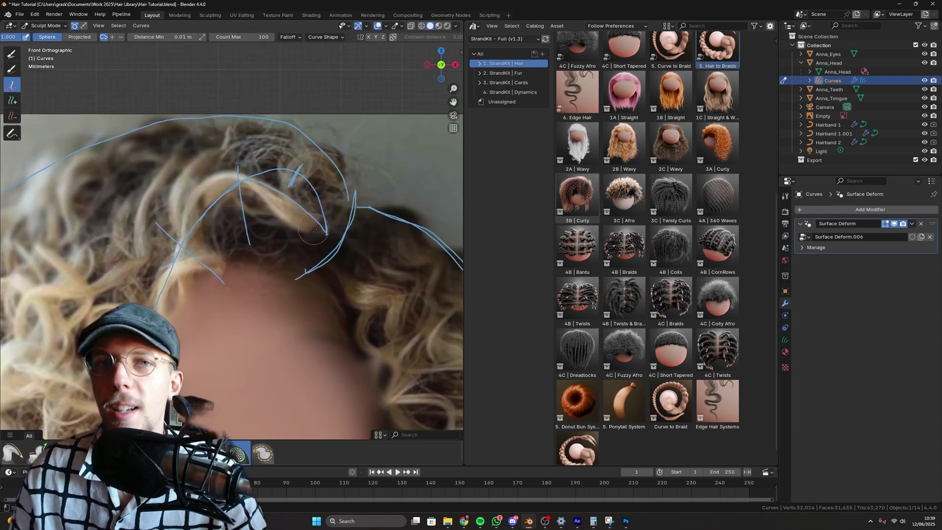
{"action": "mouse_move", "coordinate": [306, 167]}
{"action": "left_mouse_down"}
{"action": "mouse_move", "coordinate": [326, 233]}
{"action": "mouse_move", "coordinate": [347, 202]}
{"action": "mouse_move", "coordinate": [293, 165]}
{"action": "mouse_move", "coordinate": [349, 234]}
{"action": "mouse_move", "coordinate": [342, 196]}
{"action": "mouse_move", "coordinate": [318, 183]}
{"action": "mouse_move", "coordinate": [332, 201]}
{"action": "mouse_move", "coordinate": [333, 193]}
{"action": "left_mouse_up"}
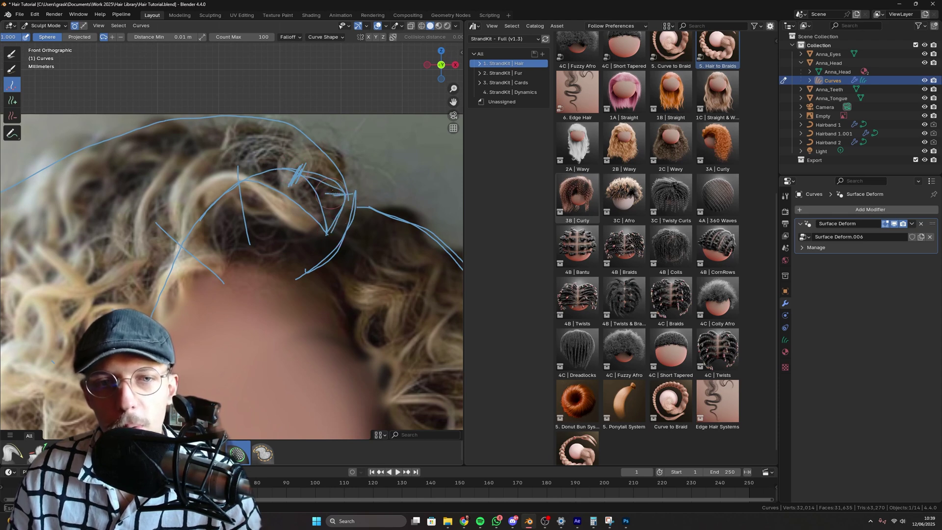
{"action": "scroll", "coordinate": [364, 189], "scroll_direction": "down", "scroll_amount": 6}
{"action": "scroll", "coordinate": [388, 235], "scroll_direction": "up", "scroll_amount": 3}
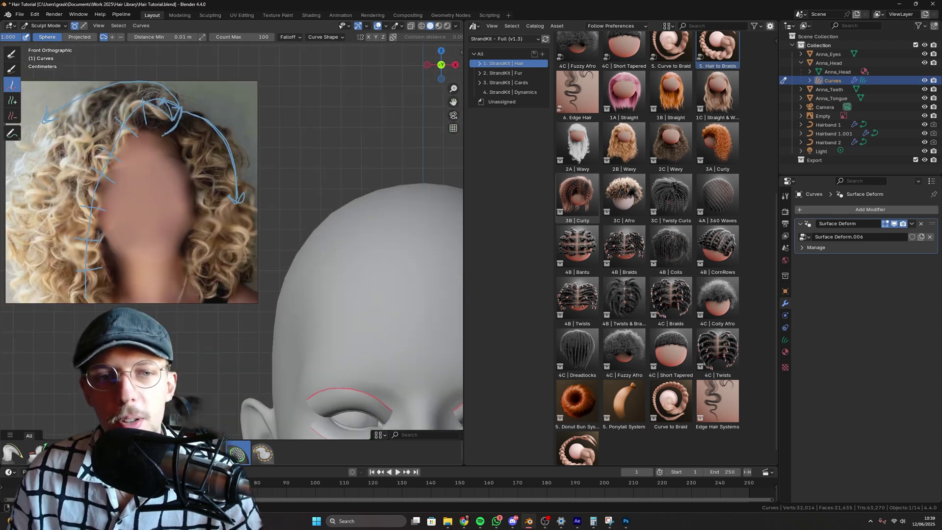
Step: Switch the hair curves to Object Mode and back to Sculpt Mode
{"action": "scroll", "coordinate": [388, 236], "scroll_direction": "down", "scroll_amount": 3}
{"action": "left_click", "coordinate": [46, 26]}
{"action": "left_click", "coordinate": [44, 34]}
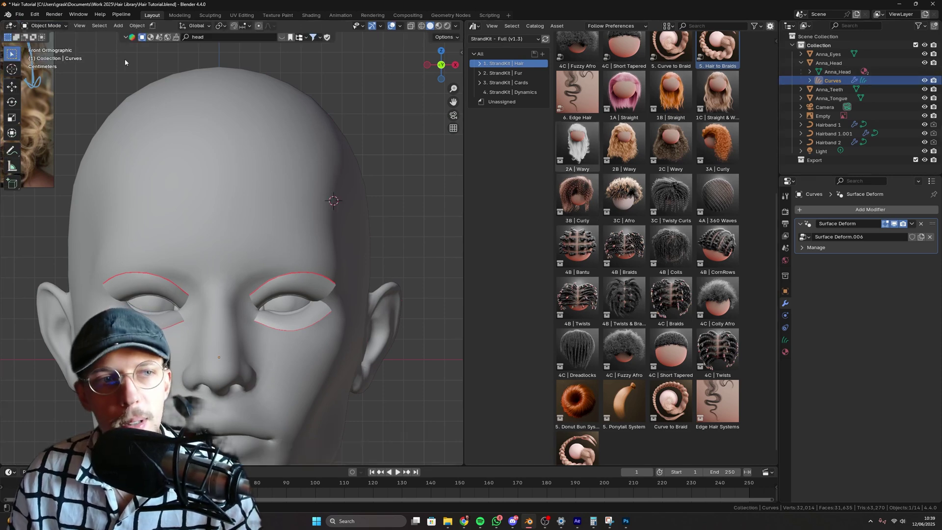
{"action": "left_click", "coordinate": [46, 25]}
{"action": "left_click", "coordinate": [44, 49]}
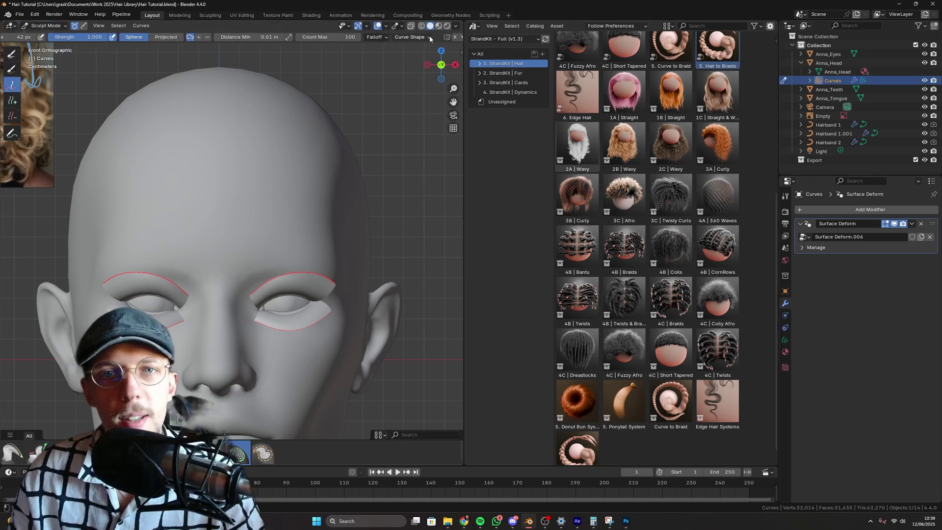
Step: Set the Density brush's curve shape to 24 points and a length of 0.28 m
{"action": "left_click", "coordinate": [418, 38]}
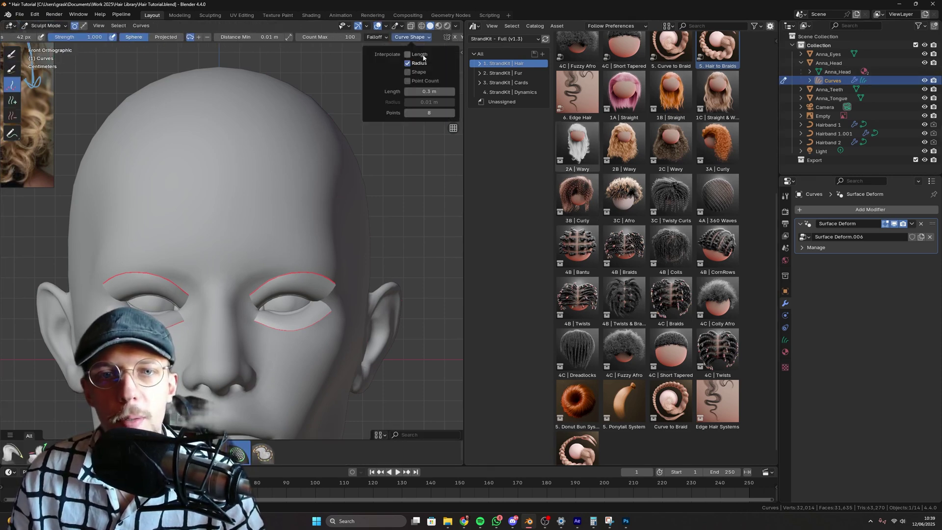
{"action": "left_click", "coordinate": [431, 113]}
{"action": "type", "text": "24"}
{"action": "key", "text": "Return"}
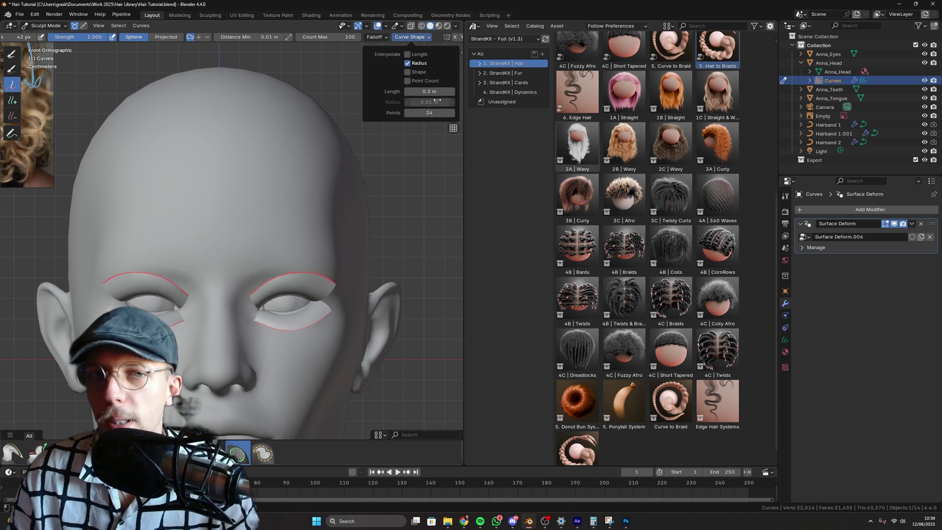
{"action": "left_click", "coordinate": [443, 92]}
{"action": "type", "text": "0.28"}
{"action": "key", "text": "Return"}
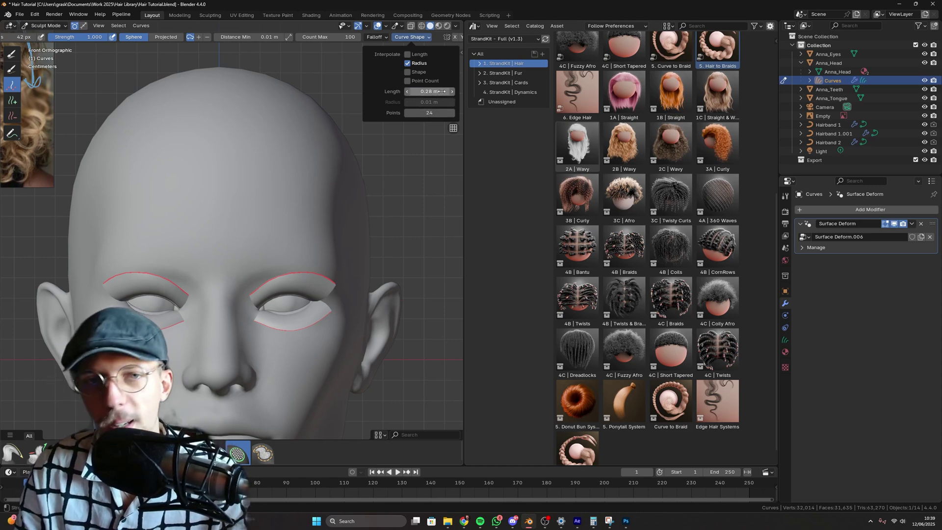
Step: Try painting hair across the upper forehead with the adjusted Density brush, and undo the strokes
{"action": "scroll", "coordinate": [234, 170], "scroll_direction": "down", "scroll_amount": 3}
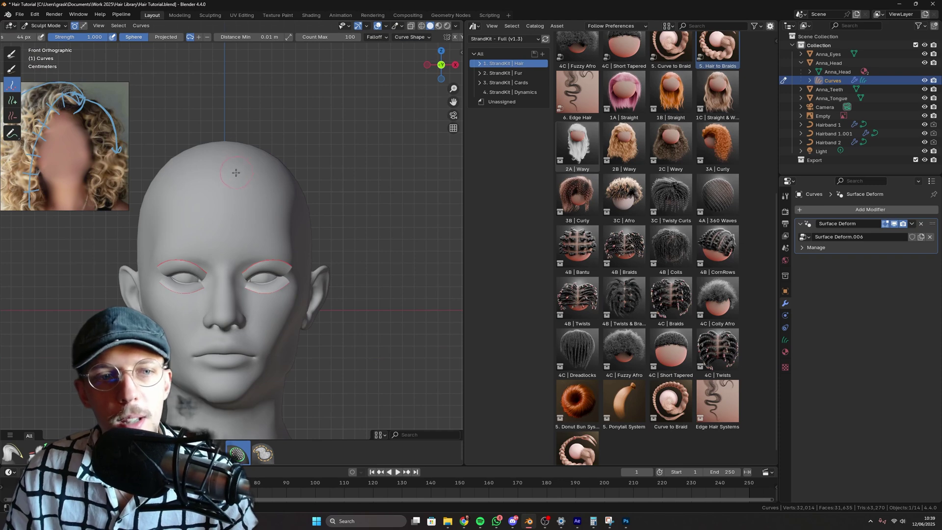
{"action": "middle_click_drag", "start_coordinate": [234, 170], "coordinate": [273, 177], "text": "shift"}
{"action": "mouse_move", "coordinate": [273, 177]}
{"action": "left_mouse_down"}
{"action": "mouse_move", "coordinate": [224, 185]}
{"action": "mouse_move", "coordinate": [320, 185]}
{"action": "left_mouse_up"}
{"action": "key", "text": "ctrl+z"}
{"action": "key", "text": "ctrl+z"}
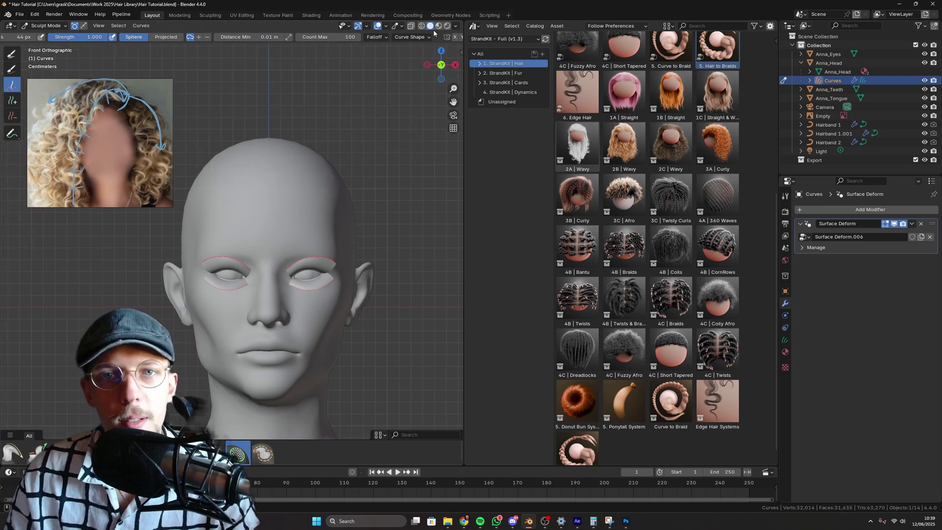
{"action": "scroll", "coordinate": [406, 39], "scroll_direction": "down", "scroll_amount": 2}
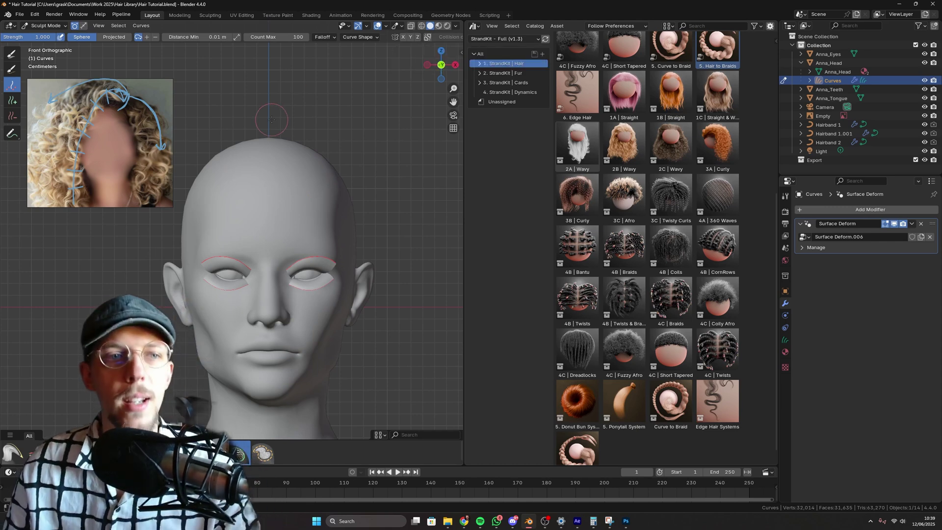
{"action": "scroll", "coordinate": [118, 74], "scroll_direction": "up", "scroll_amount": 2}
{"action": "middle_click_drag", "start_coordinate": [118, 75], "coordinate": [168, 112]}
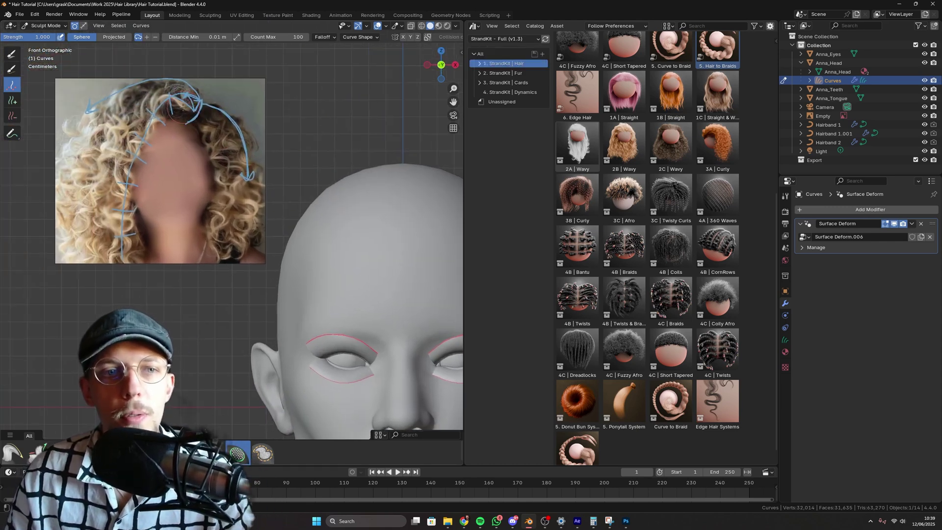
Step: Paint a few hair curves with the Density brush across the upper forehead in front view
{"action": "middle_click_drag", "start_coordinate": [344, 162], "coordinate": [344, 197]}
{"action": "scroll", "coordinate": [350, 196], "scroll_direction": "down", "scroll_amount": 3}
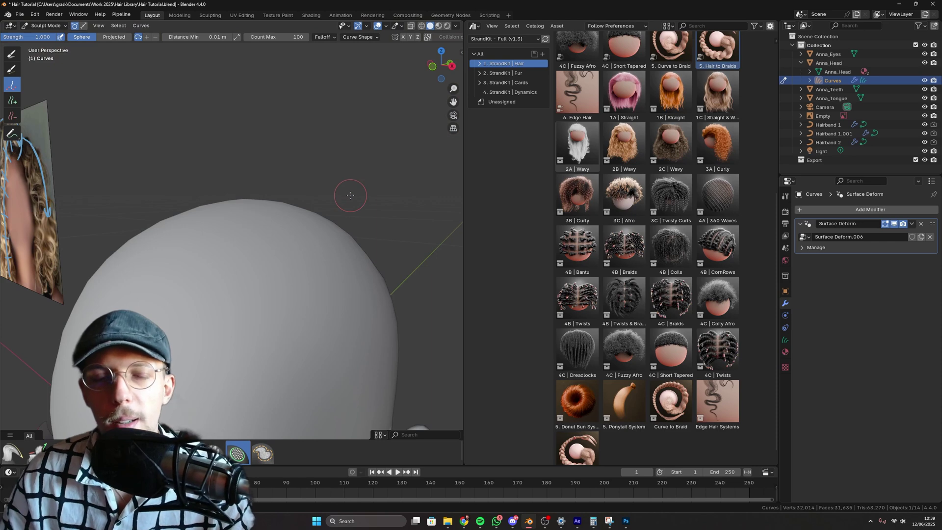
{"action": "key", "text": "KP_1"}
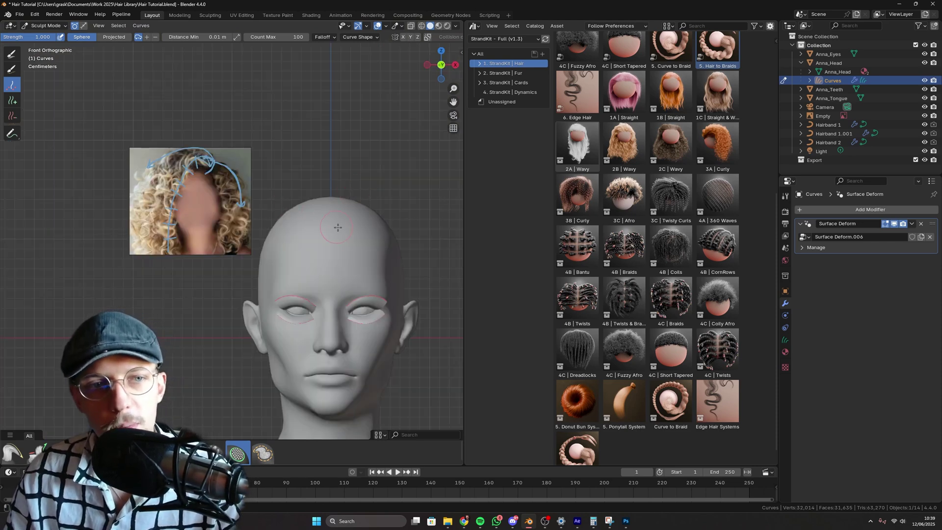
{"action": "scroll", "coordinate": [356, 230], "scroll_direction": "up", "scroll_amount": 3}
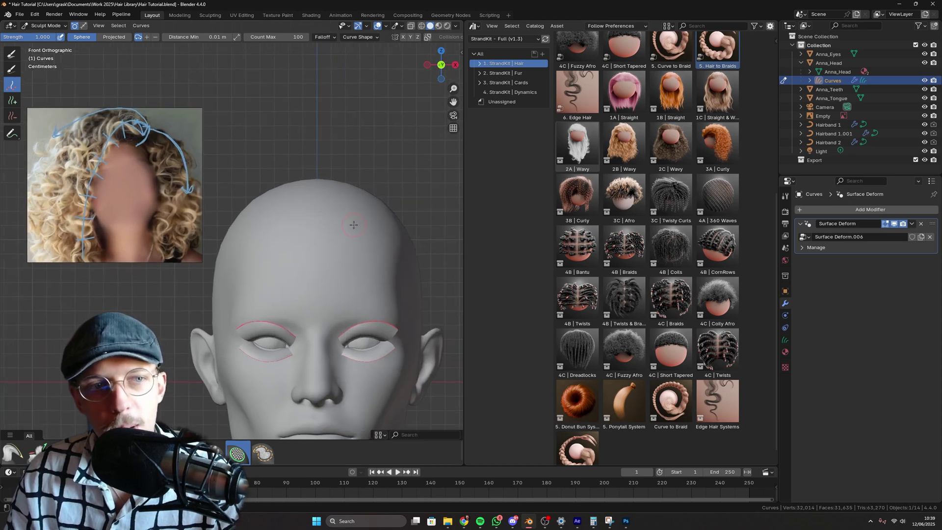
{"action": "mouse_move", "coordinate": [365, 228]}
{"action": "left_mouse_down"}
{"action": "mouse_move", "coordinate": [358, 210]}
{"action": "mouse_move", "coordinate": [323, 216]}
{"action": "left_mouse_up"}
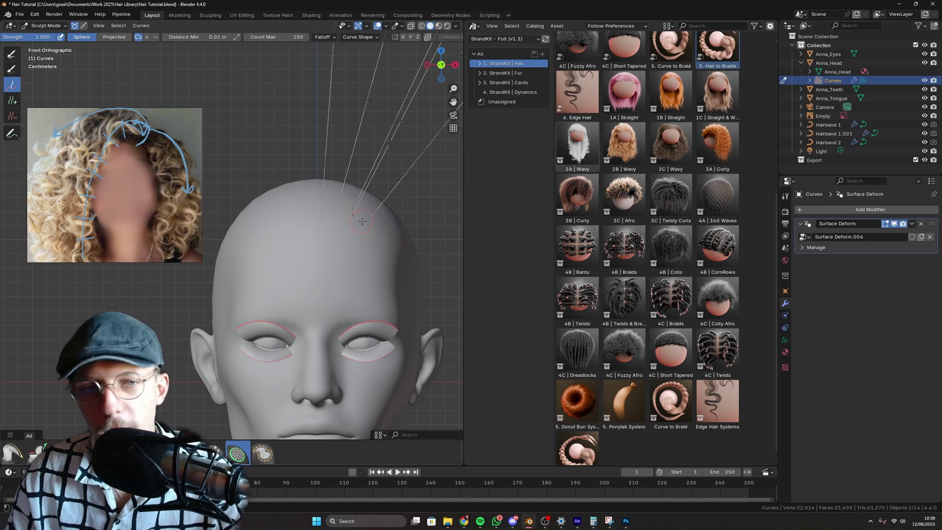
Step: Paint hair curves along one side of the scalp from the front hairline to the back, working from above
{"action": "key", "text": "KP_7"}
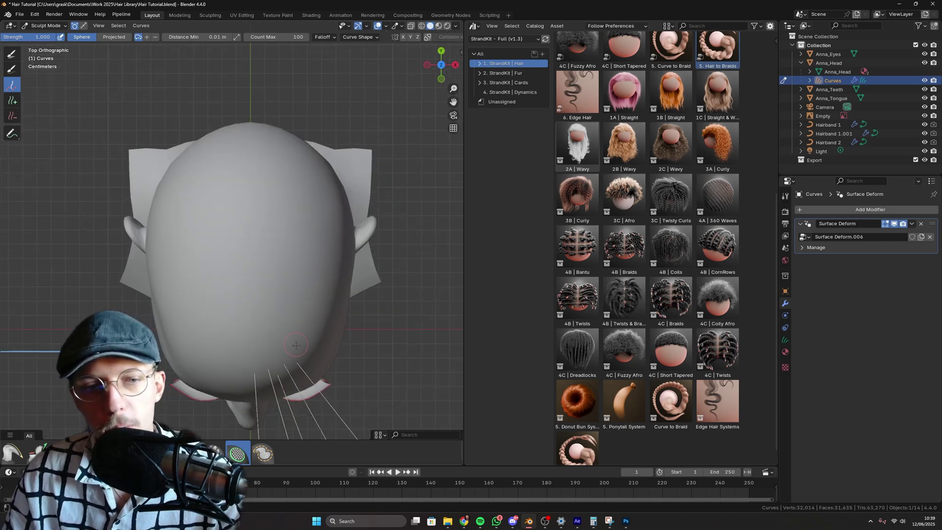
{"action": "mouse_move", "coordinate": [297, 366]}
{"action": "left_mouse_down"}
{"action": "mouse_move", "coordinate": [309, 319]}
{"action": "mouse_move", "coordinate": [306, 219]}
{"action": "mouse_move", "coordinate": [321, 162]}
{"action": "mouse_move", "coordinate": [287, 148]}
{"action": "left_mouse_up"}
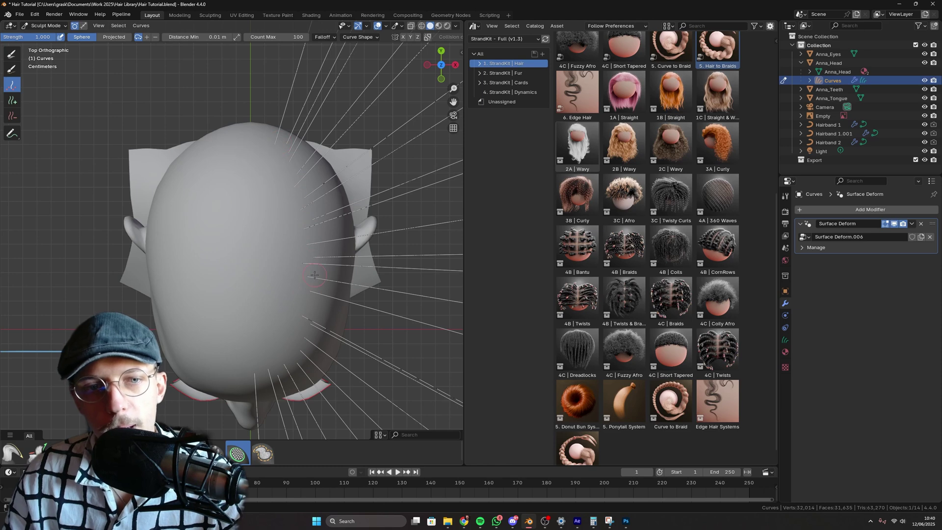
{"action": "left_click_drag", "start_coordinate": [313, 184], "coordinate": [290, 138]}
Step: Fill the crown with hair, then cover the opposite side of the scalp with an enlarged Density brush
{"action": "middle_click_drag", "start_coordinate": [247, 154], "coordinate": [294, 180], "text": "shift"}
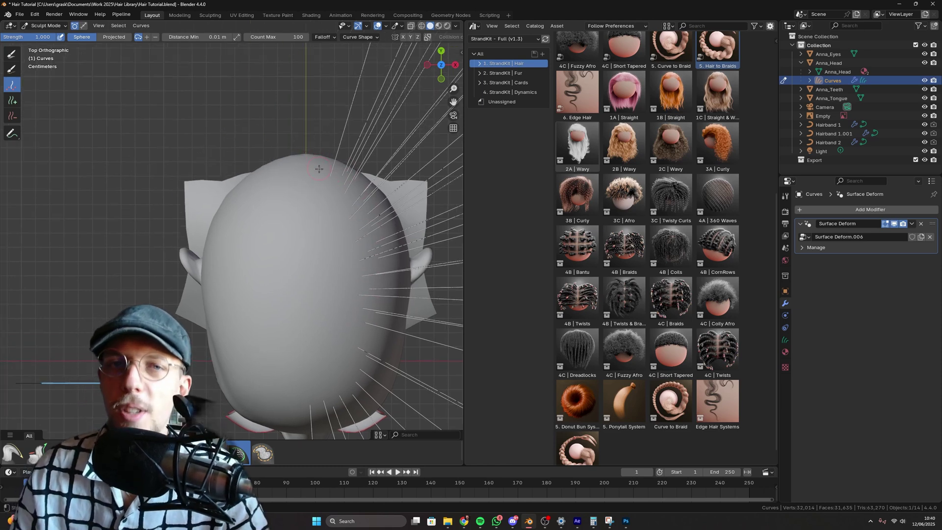
{"action": "scroll", "coordinate": [315, 193], "scroll_direction": "down", "scroll_amount": 3}
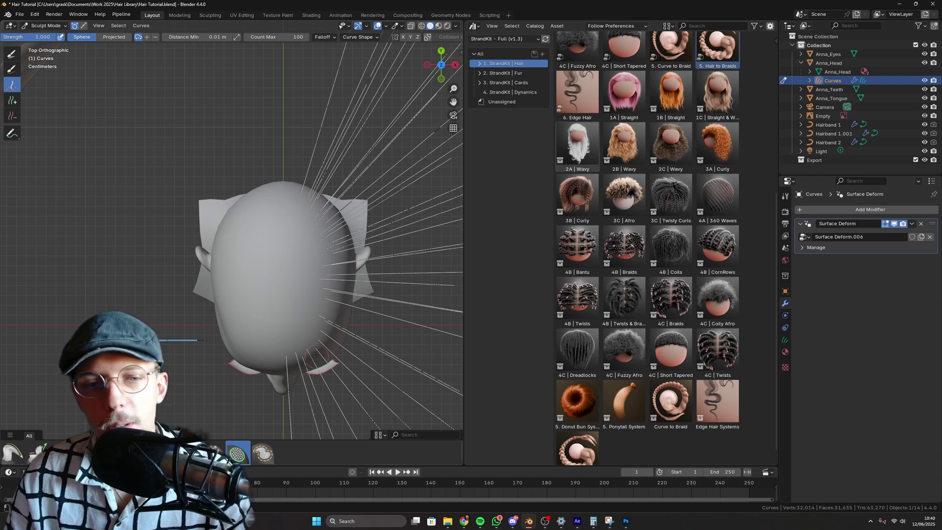
{"action": "mouse_move", "coordinate": [314, 362]}
{"action": "left_mouse_down"}
{"action": "mouse_move", "coordinate": [294, 218]}
{"action": "mouse_move", "coordinate": [293, 340]}
{"action": "mouse_move", "coordinate": [272, 230]}
{"action": "mouse_move", "coordinate": [280, 300]}
{"action": "left_mouse_up"}
{"action": "key", "text": "f"}
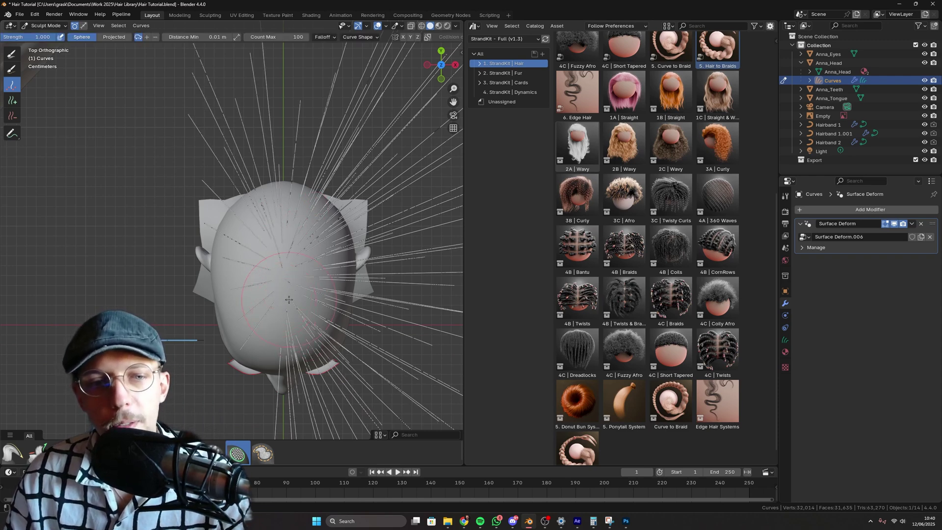
{"action": "left_click", "coordinate": [277, 295]}
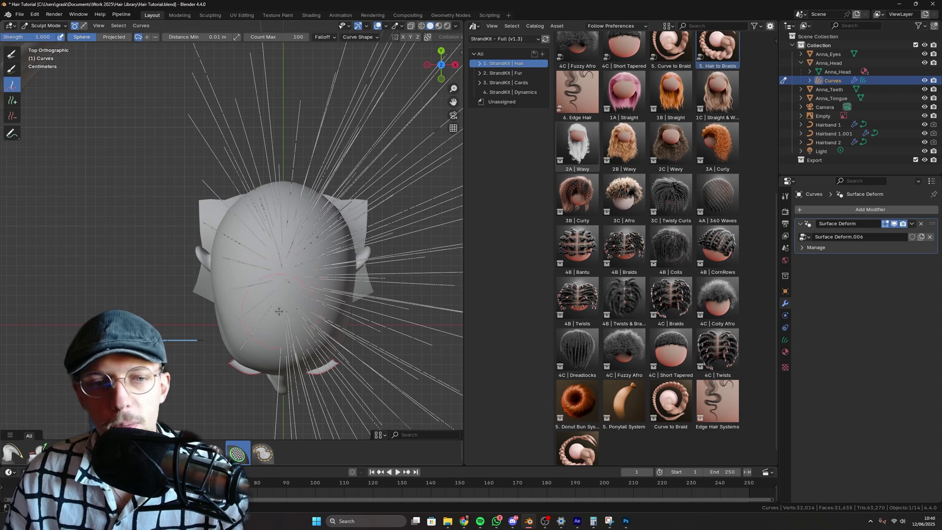
{"action": "mouse_move", "coordinate": [277, 295]}
{"action": "left_mouse_down"}
{"action": "mouse_move", "coordinate": [275, 314]}
{"action": "mouse_move", "coordinate": [255, 255]}
{"action": "mouse_move", "coordinate": [269, 234]}
{"action": "left_mouse_up"}
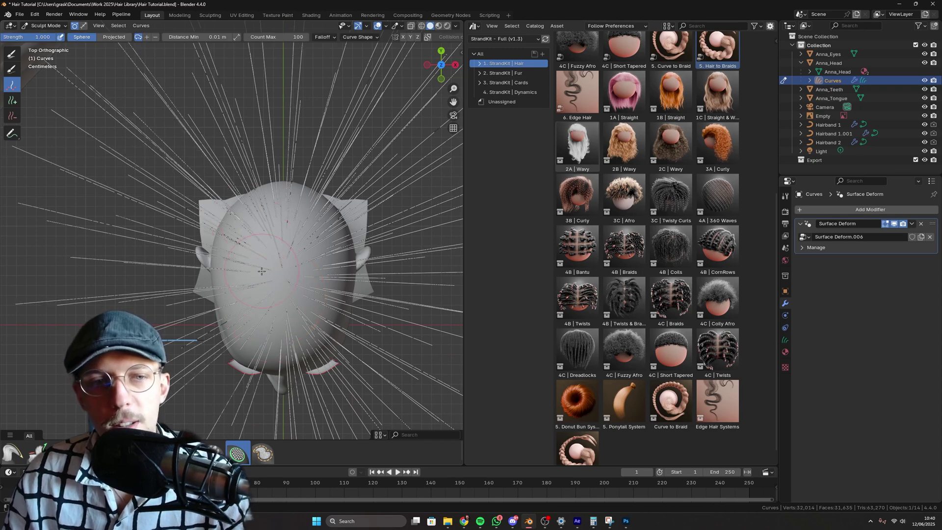
Step: Extend the hair coverage down the side of the head above the ear
{"action": "middle_click_drag", "start_coordinate": [269, 235], "coordinate": [295, 231]}
{"action": "left_click", "coordinate": [272, 240]}
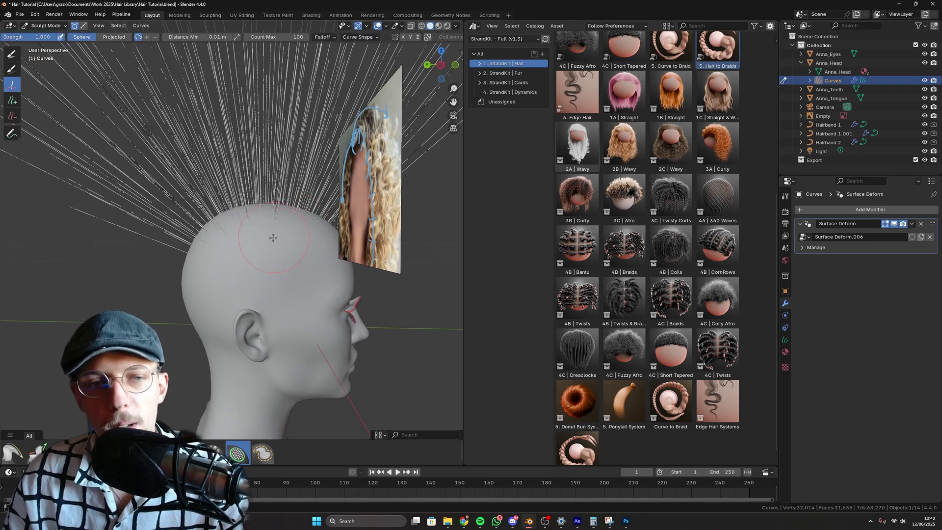
{"action": "left_click", "coordinate": [286, 237]}
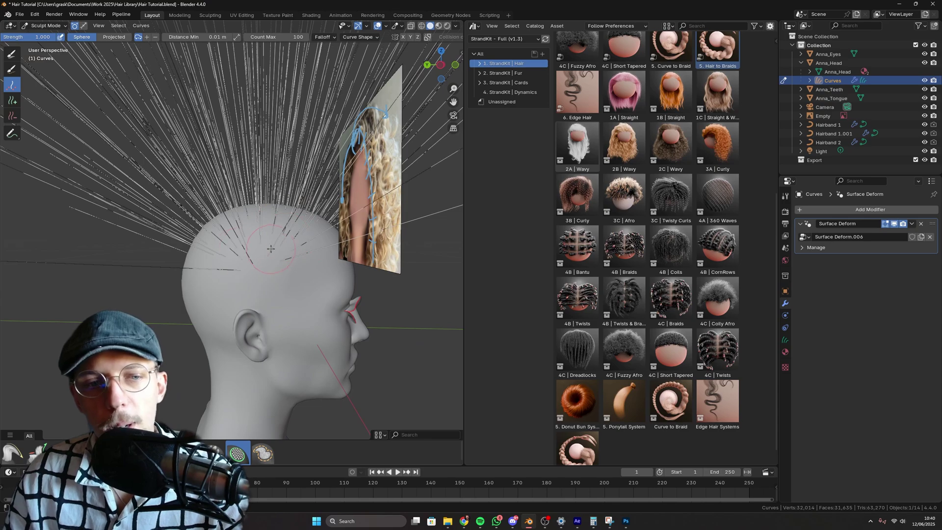
Step: Paint hair curves over the back of the head down toward the nape
{"action": "middle_click_drag", "start_coordinate": [232, 252], "coordinate": [255, 273]}
{"action": "key", "text": "KP_3"}
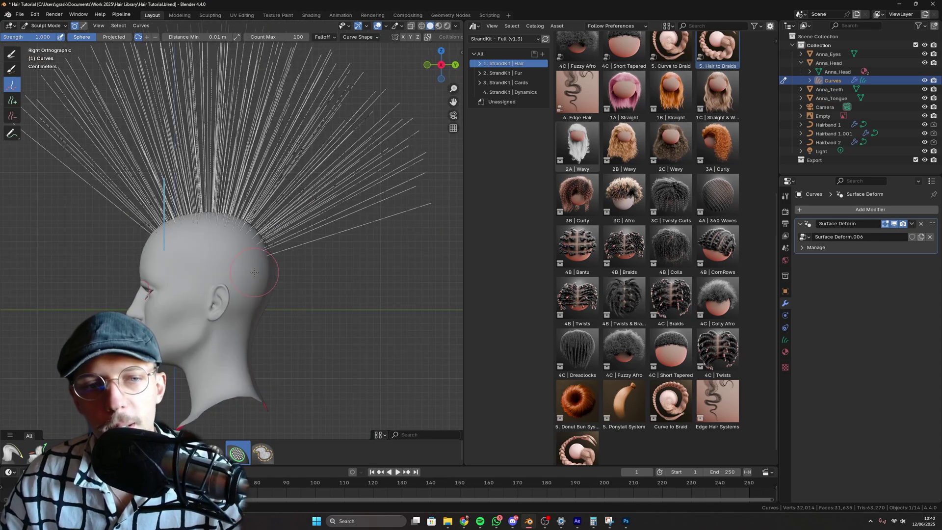
{"action": "key", "text": "KP_1"}
{"action": "key", "text": "KP_3"}
{"action": "key", "text": "KP_1"}
{"action": "key", "text": "KP_3"}
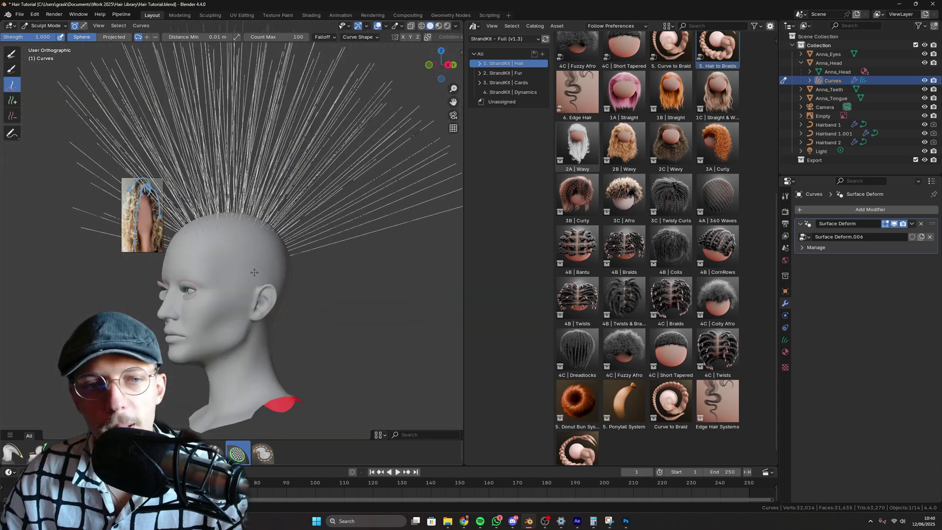
{"action": "key", "text": "ctrl+KP_1"}
{"action": "mouse_move", "coordinate": [187, 282]}
{"action": "left_mouse_down"}
{"action": "mouse_move", "coordinate": [171, 277]}
{"action": "mouse_move", "coordinate": [219, 293]}
{"action": "left_mouse_up"}
{"action": "mouse_move", "coordinate": [219, 293]}
{"action": "middle_mouse_down"}
{"action": "mouse_move", "coordinate": [177, 259]}
{"action": "mouse_move", "coordinate": [223, 304]}
{"action": "middle_mouse_up"}
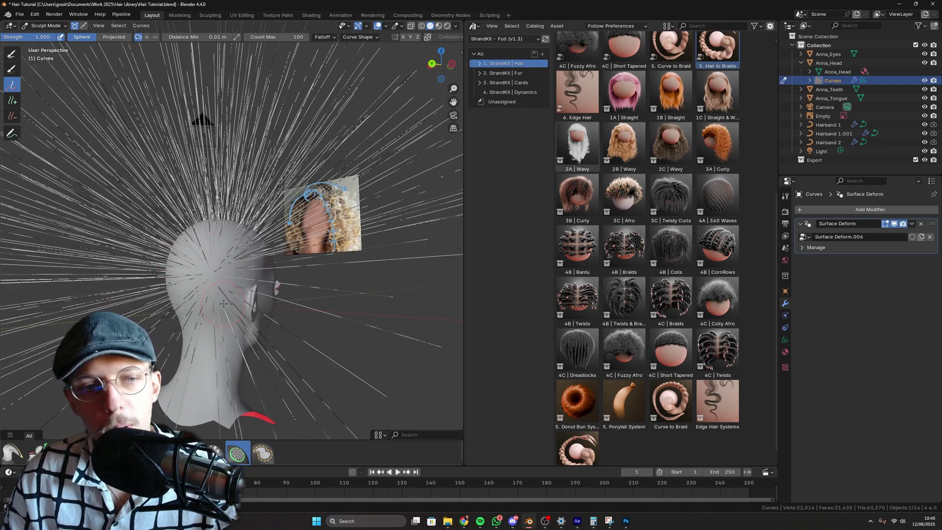
{"action": "key", "text": "ctrl+KP_1"}
{"action": "scroll", "coordinate": [220, 267], "scroll_direction": "up", "scroll_amount": 4}
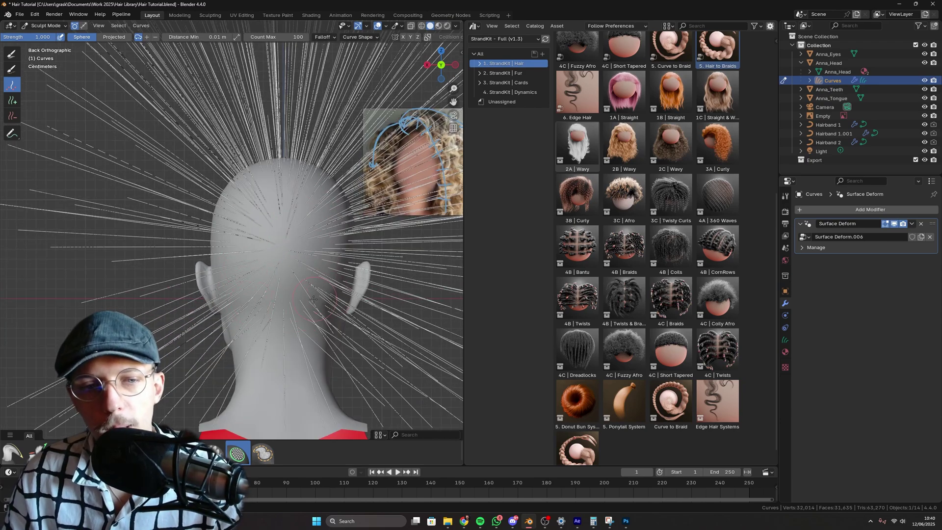
Step: Switch to the Delete brush and adjust its radius over the side of the head
{"action": "middle_click_drag", "start_coordinate": [291, 259], "coordinate": [324, 245]}
{"action": "left_click", "coordinate": [11, 117]}
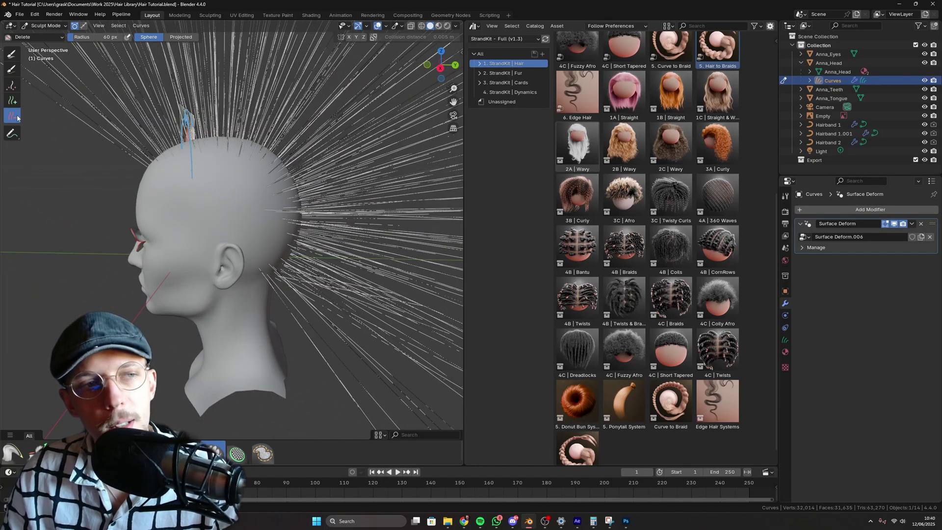
{"action": "middle_click_drag", "start_coordinate": [211, 199], "coordinate": [253, 197]}
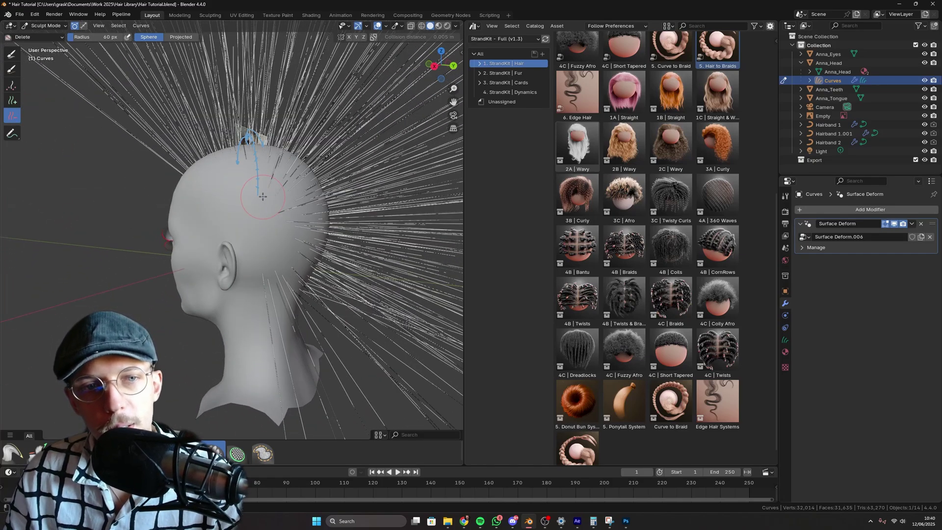
{"action": "key", "text": "f"}
{"action": "left_click", "coordinate": [269, 212]}
Step: Return to the Density brush, reduce its radius to 29 px, and add hair along the front hairline
{"action": "mouse_move", "coordinate": [262, 288]}
{"action": "middle_mouse_down"}
{"action": "mouse_move", "coordinate": [262, 259]}
{"action": "mouse_move", "coordinate": [281, 244]}
{"action": "mouse_move", "coordinate": [196, 243]}
{"action": "mouse_move", "coordinate": [218, 260]}
{"action": "mouse_move", "coordinate": [253, 213]}
{"action": "mouse_move", "coordinate": [194, 249]}
{"action": "mouse_move", "coordinate": [167, 239]}
{"action": "middle_mouse_up"}
{"action": "left_click", "coordinate": [12, 85]}
{"action": "key", "text": "f"}
{"action": "left_click", "coordinate": [218, 239]}
{"action": "key", "text": "KP_1"}
{"action": "key", "text": "KP_3"}
{"action": "key", "text": "KP_1"}
{"action": "key", "text": "KP_1"}
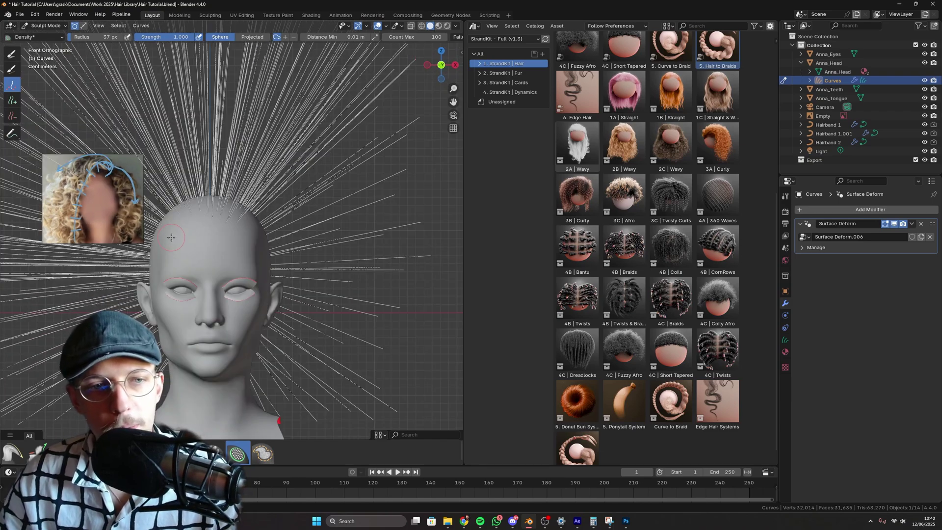
{"action": "key", "text": "bracketleft"}
{"action": "key", "text": "bracketleft"}
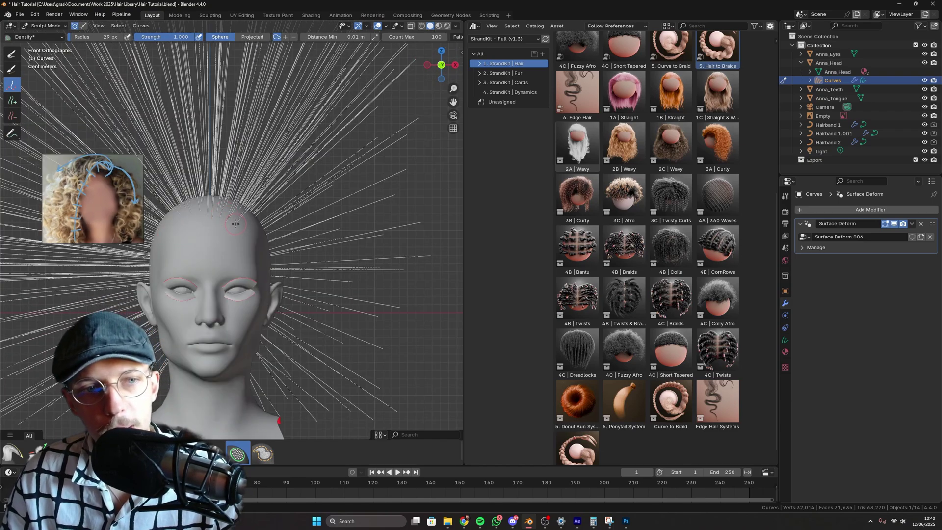
{"action": "mouse_move", "coordinate": [217, 226]}
{"action": "left_mouse_down"}
{"action": "mouse_move", "coordinate": [165, 228]}
{"action": "mouse_move", "coordinate": [214, 227]}
{"action": "left_mouse_up"}
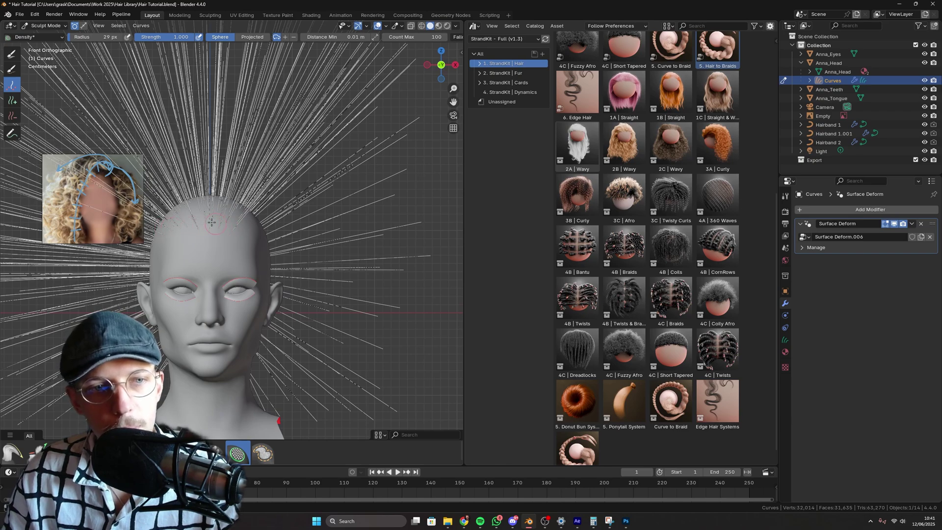
Step: Add hair around the temple in front of the ear and delete stray curves at its lower edge
{"action": "middle_click_drag", "start_coordinate": [212, 223], "coordinate": [261, 215]}
{"action": "mouse_move", "coordinate": [258, 214]}
{"action": "left_mouse_down"}
{"action": "mouse_move", "coordinate": [210, 253]}
{"action": "mouse_move", "coordinate": [210, 299]}
{"action": "mouse_move", "coordinate": [220, 245]}
{"action": "left_mouse_up"}
{"action": "middle_click_drag", "start_coordinate": [219, 245], "coordinate": [34, 119]}
{"action": "key", "text": "e"}
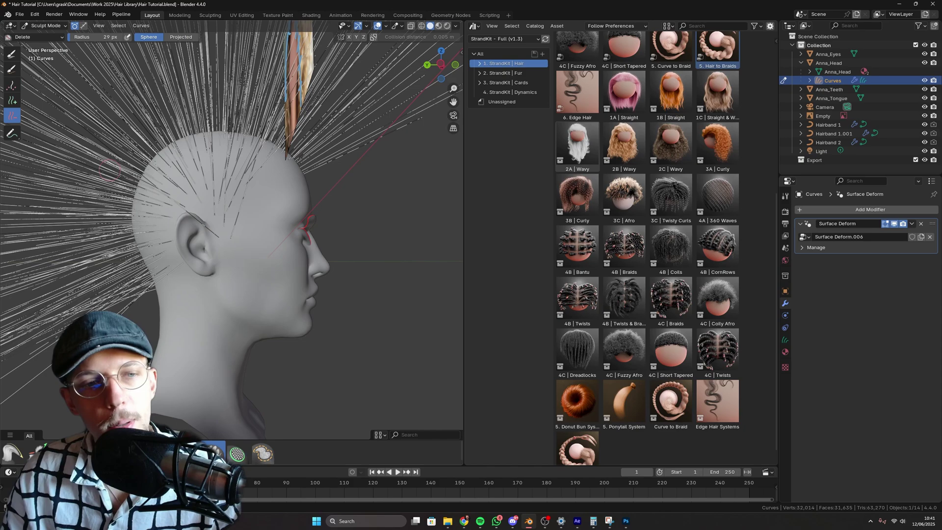
{"action": "left_click", "coordinate": [230, 243]}
{"action": "middle_click_drag", "start_coordinate": [226, 247], "coordinate": [200, 237]}
Step: Annotate a row of circles around the hair roots along the forehead hairline
{"action": "key", "text": "KP_1"}
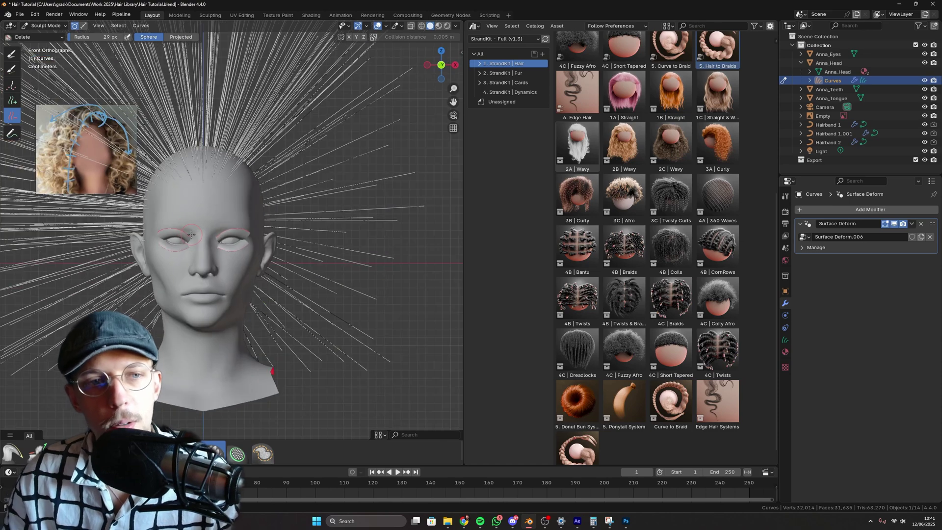
{"action": "middle_click_drag", "start_coordinate": [228, 170], "coordinate": [284, 216], "text": "shift"}
{"action": "scroll", "coordinate": [342, 197], "scroll_direction": "up", "scroll_amount": 5}
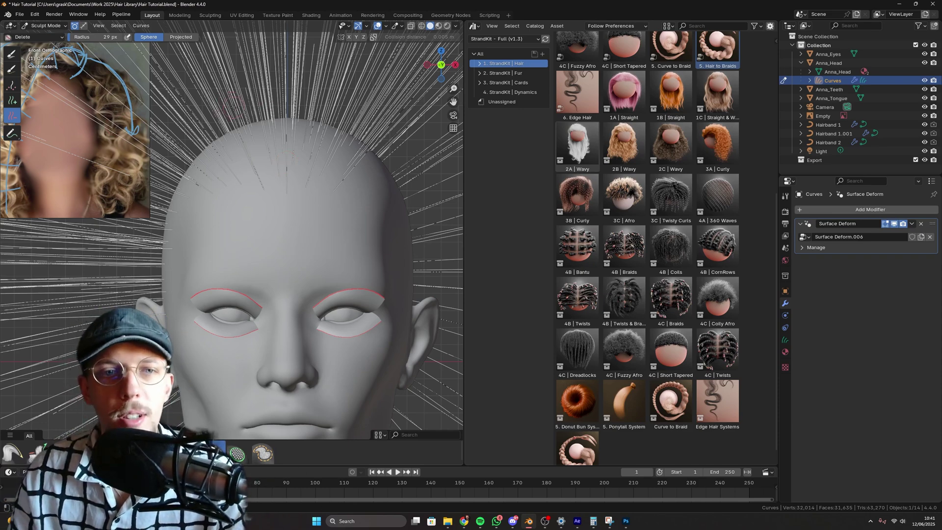
{"action": "scroll", "coordinate": [293, 113], "scroll_direction": "down", "scroll_amount": 5}
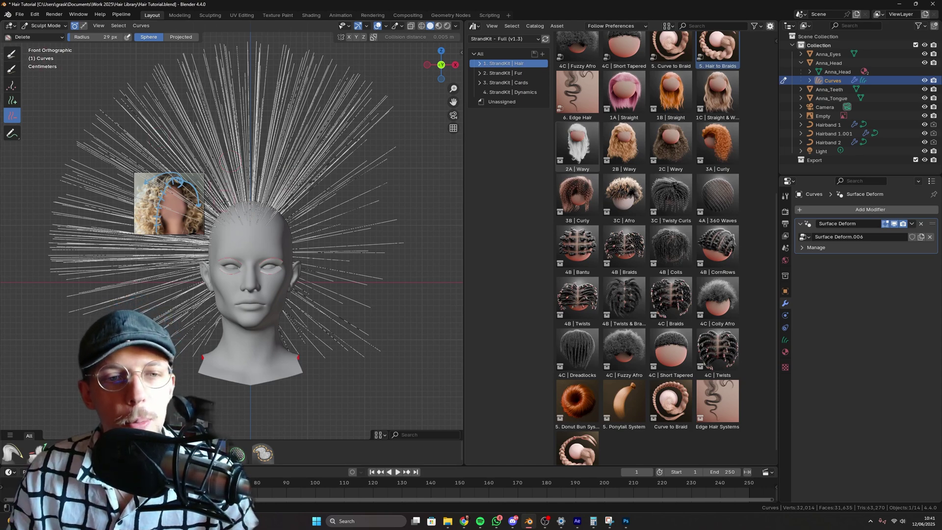
{"action": "scroll", "coordinate": [309, 175], "scroll_direction": "up", "scroll_amount": 5}
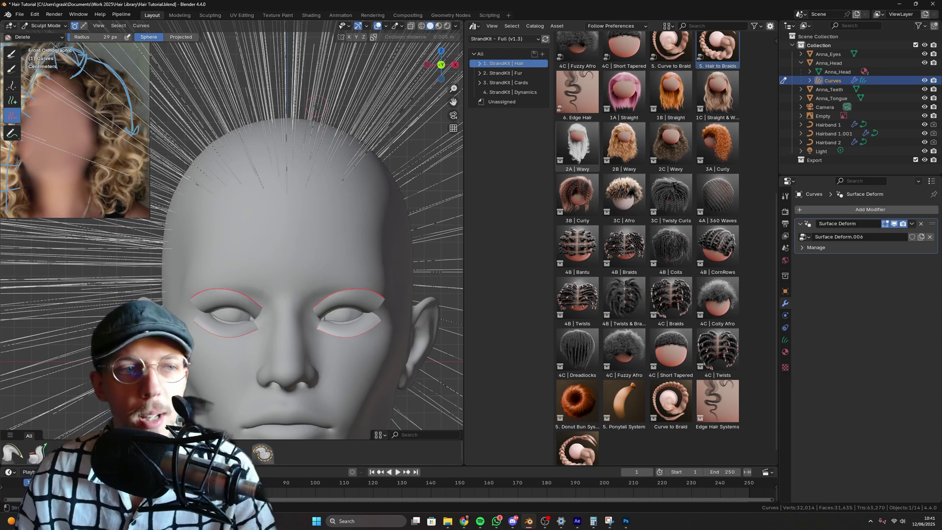
{"action": "scroll", "coordinate": [257, 155], "scroll_direction": "up", "scroll_amount": 2}
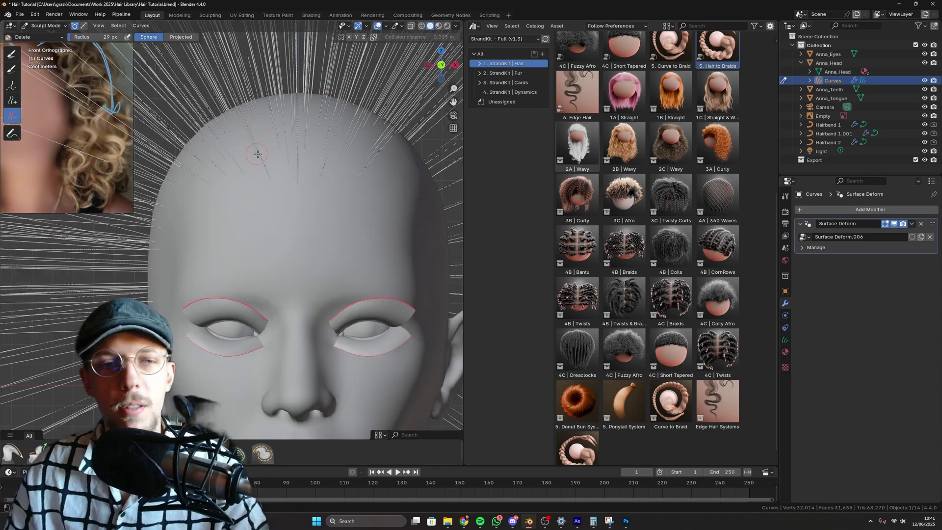
{"action": "scroll", "coordinate": [299, 174], "scroll_direction": "up", "scroll_amount": 3}
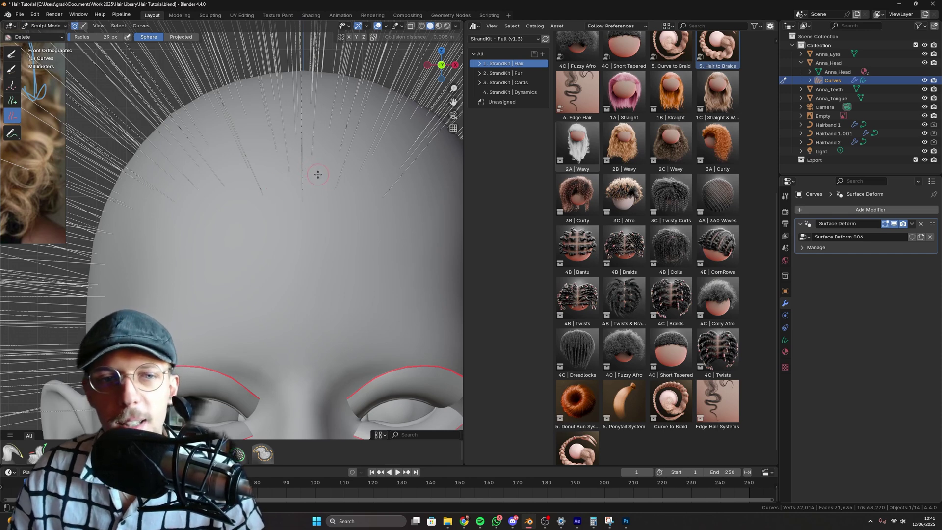
{"action": "mouse_move", "coordinate": [316, 167]}
{"action": "left_mouse_down"}
{"action": "mouse_move", "coordinate": [289, 173]}
{"action": "mouse_move", "coordinate": [289, 209]}
{"action": "mouse_move", "coordinate": [331, 186]}
{"action": "mouse_move", "coordinate": [320, 167]}
{"action": "mouse_move", "coordinate": [240, 183]}
{"action": "mouse_move", "coordinate": [278, 170]}
{"action": "mouse_move", "coordinate": [241, 180]}
{"action": "mouse_move", "coordinate": [200, 166]}
{"action": "left_mouse_up"}
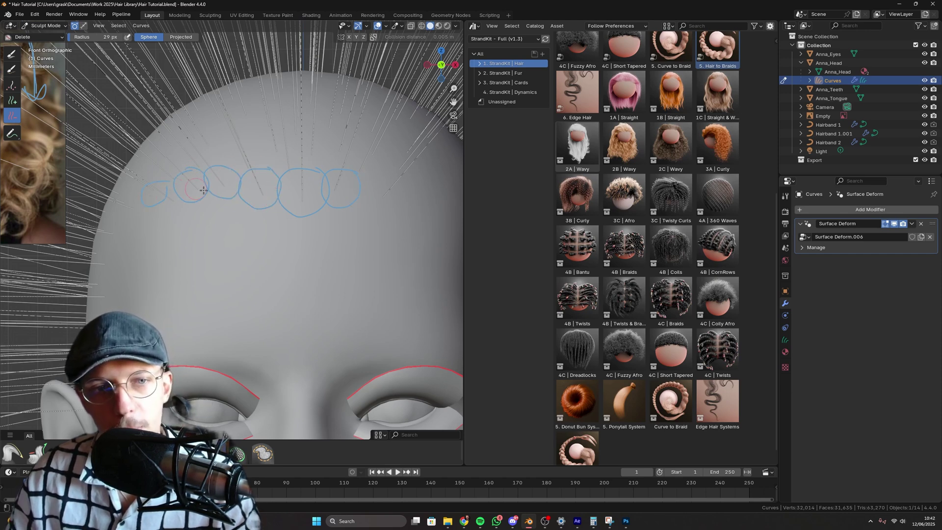
{"action": "middle_click_drag", "start_coordinate": [406, 194], "coordinate": [352, 191], "text": "shift"}
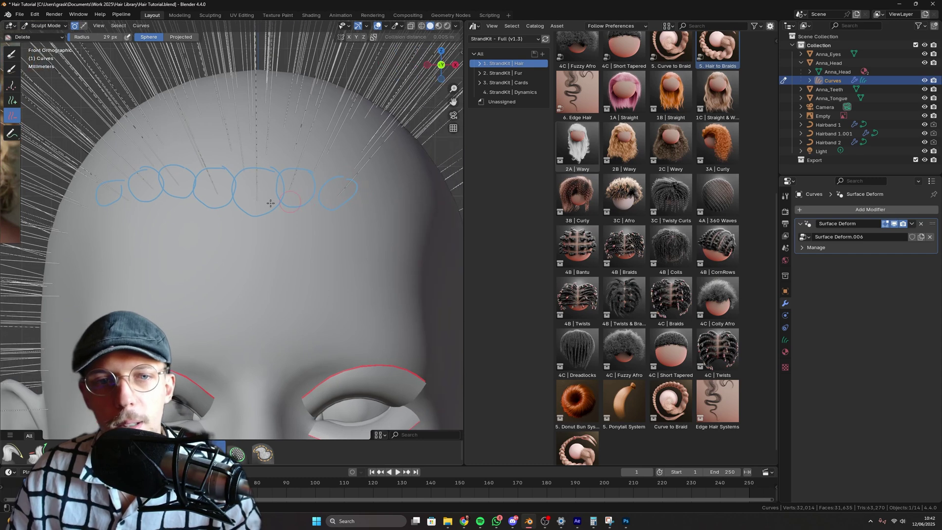
{"action": "middle_click_drag", "start_coordinate": [246, 200], "coordinate": [412, 191], "text": "shift"}
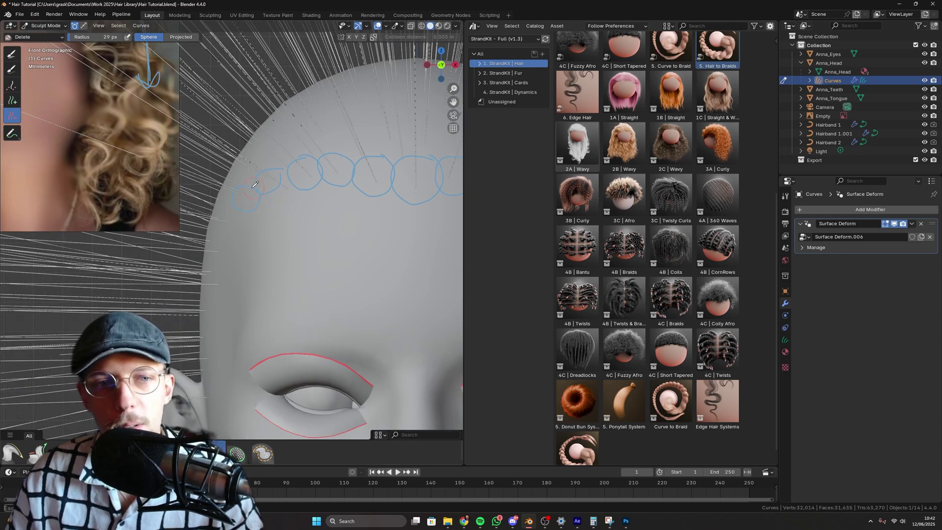
Step: Annotate smaller circles inside two of the central hairline circles
{"action": "scroll", "coordinate": [270, 195], "scroll_direction": "down", "scroll_amount": 4}
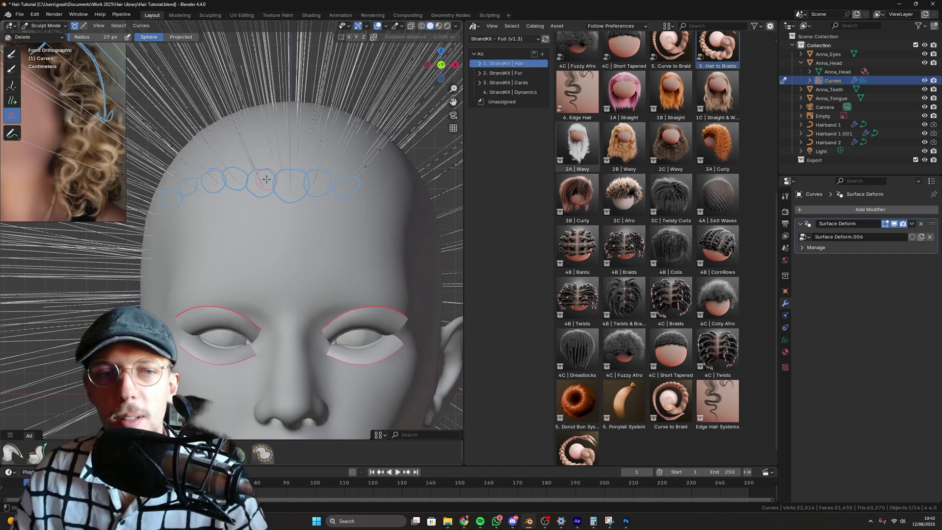
{"action": "scroll", "coordinate": [287, 174], "scroll_direction": "up", "scroll_amount": 2}
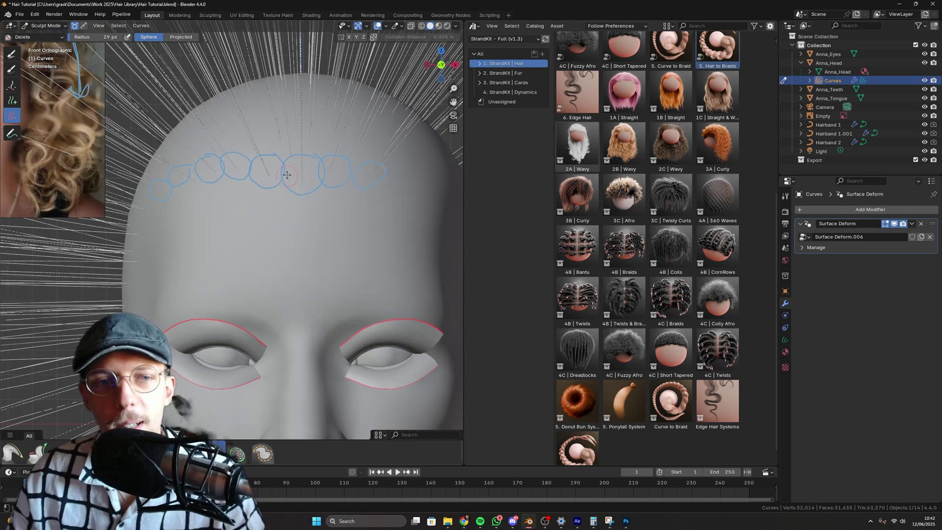
{"action": "mouse_move", "coordinate": [307, 163]}
{"action": "left_mouse_down"}
{"action": "mouse_move", "coordinate": [300, 169]}
{"action": "mouse_move", "coordinate": [317, 170]}
{"action": "mouse_move", "coordinate": [301, 177]}
{"action": "mouse_move", "coordinate": [305, 162]}
{"action": "mouse_move", "coordinate": [270, 164]}
{"action": "left_mouse_up"}
{"action": "key", "text": "Escape"}
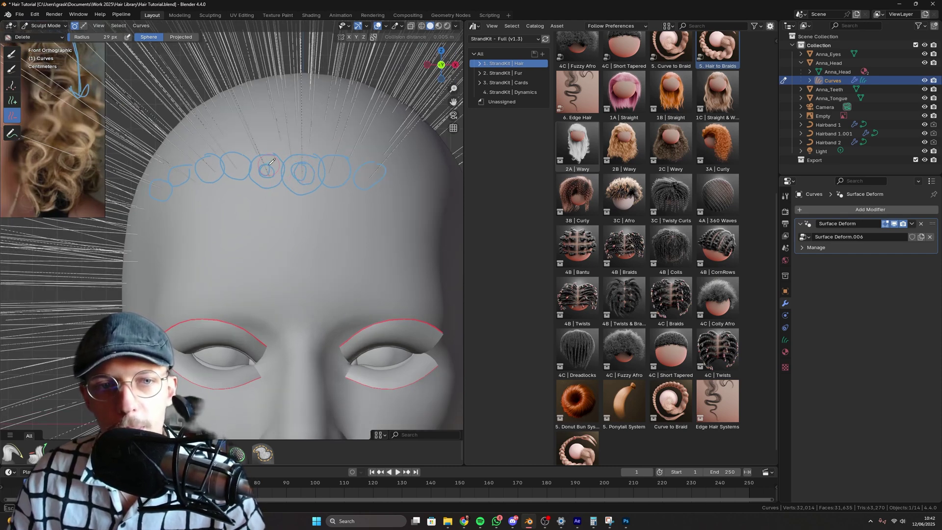
Step: Clear the annotated circles and connecting lines from the forehead hairline
{"action": "scroll", "coordinate": [273, 178], "scroll_direction": "up", "scroll_amount": 3}
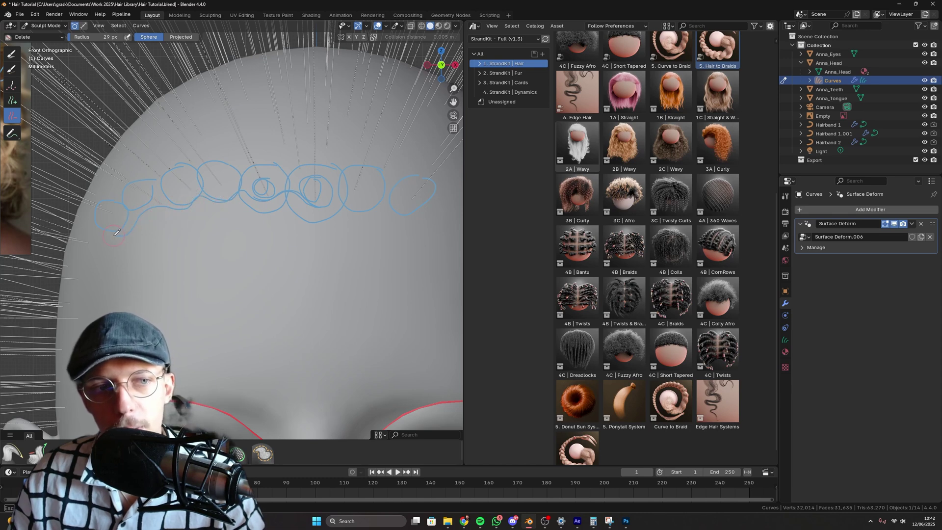
{"action": "scroll", "coordinate": [217, 200], "scroll_direction": "down", "scroll_amount": 2}
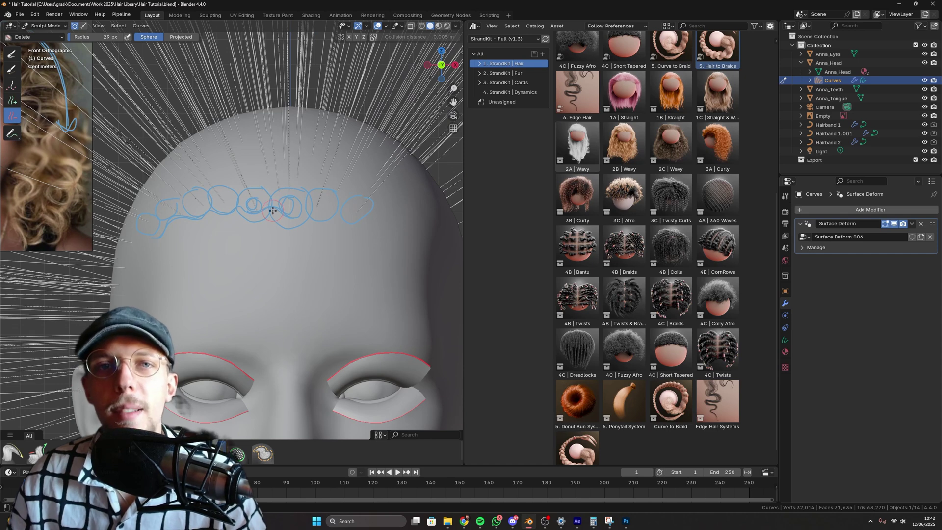
{"action": "scroll", "coordinate": [273, 210], "scroll_direction": "up", "scroll_amount": 2}
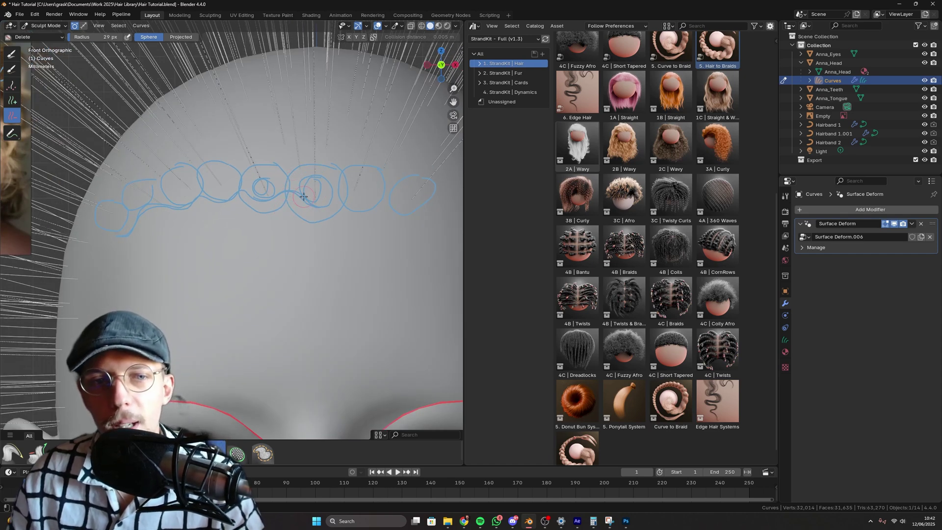
{"action": "scroll", "coordinate": [312, 194], "scroll_direction": "down", "scroll_amount": 2}
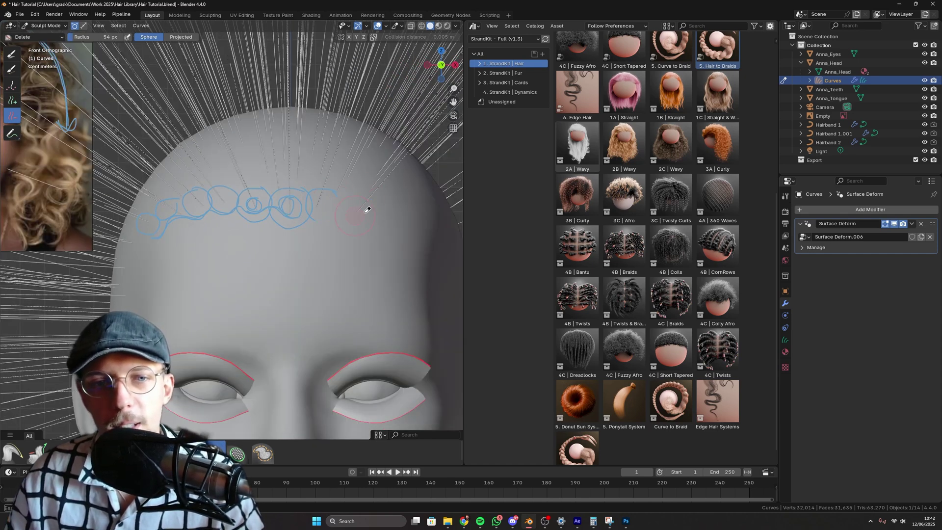
{"action": "key", "text": "ctrl+z"}
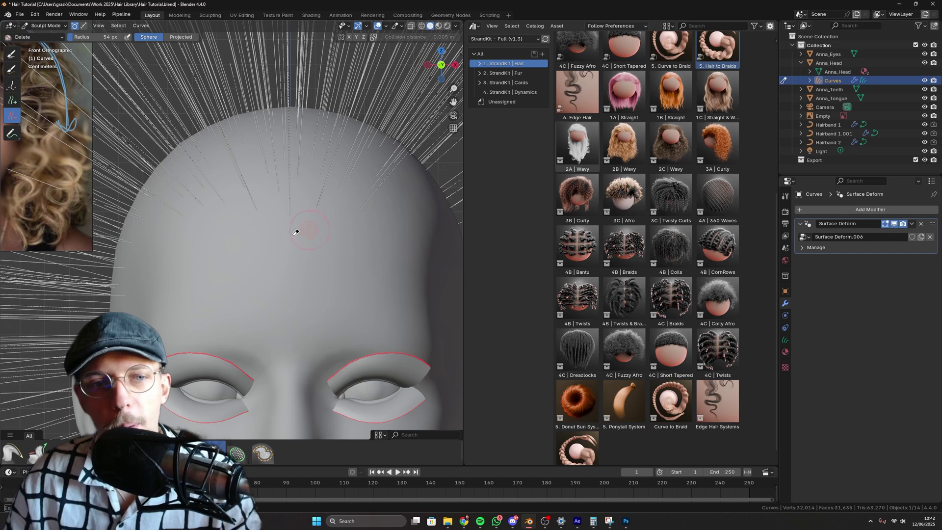
Step: Switch to the Density brush, set its minimum distance to 0.0025 m and radius to 40 px, and fill in the forehead hairline
{"action": "left_click", "coordinate": [12, 87]}
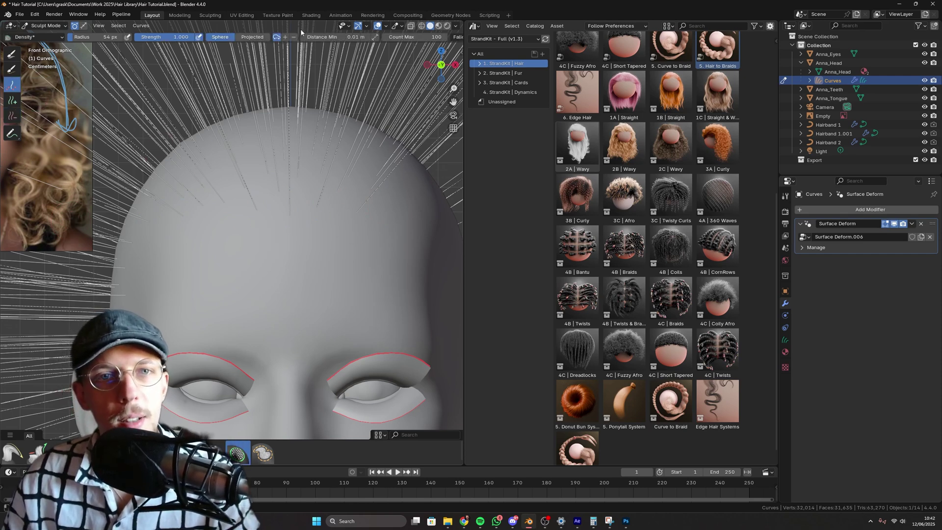
{"action": "left_click", "coordinate": [351, 37]}
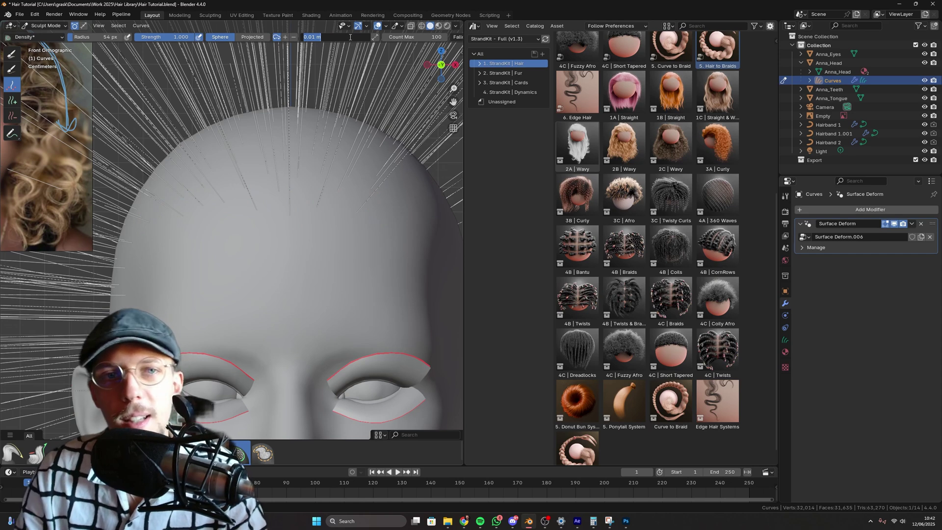
{"action": "key", "text": "BackSpace"}
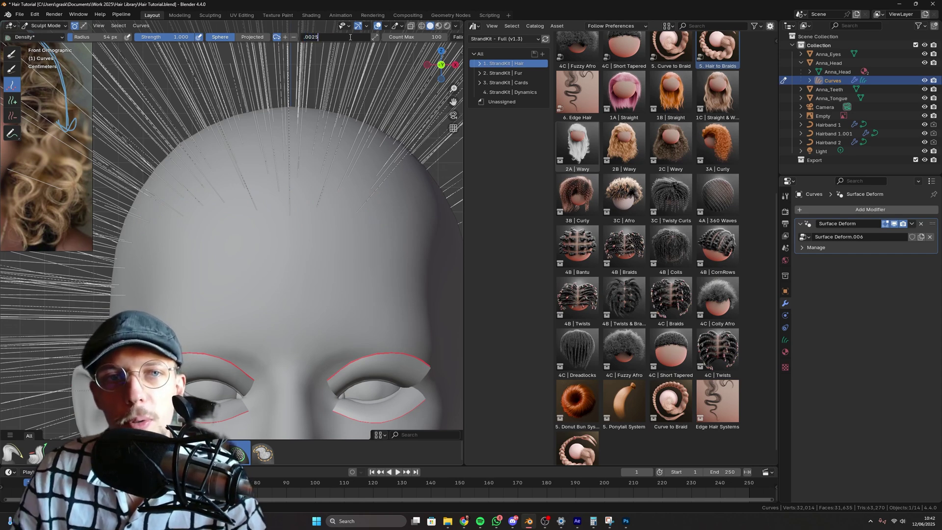
{"action": "key", "text": "Return"}
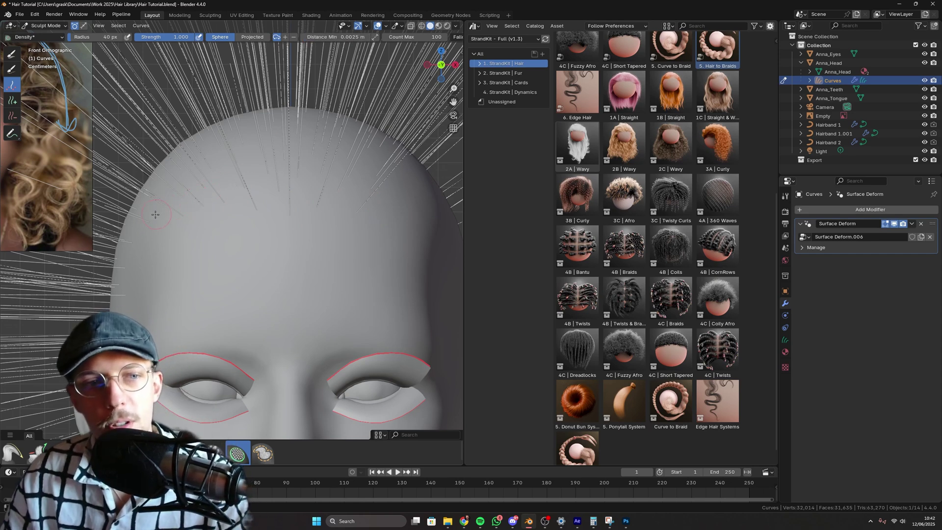
{"action": "mouse_move", "coordinate": [156, 215]}
{"action": "left_mouse_down"}
{"action": "mouse_move", "coordinate": [184, 201]}
{"action": "mouse_move", "coordinate": [349, 207]}
{"action": "left_mouse_up"}
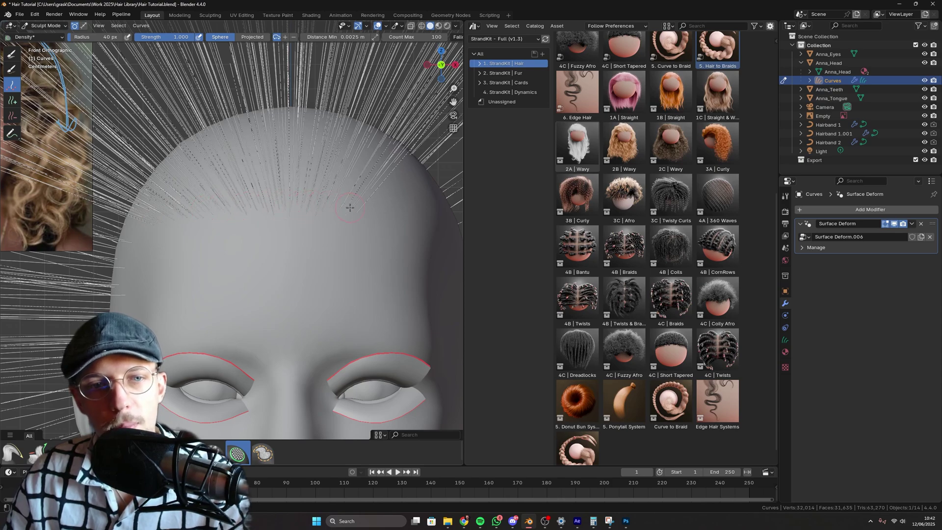
Step: Reduce the Density brush radius to 20 px and add denser hair along the side hairline from the temple to behind the ear
{"action": "scroll", "coordinate": [348, 208], "scroll_direction": "down", "scroll_amount": 4}
{"action": "scroll", "coordinate": [213, 232], "scroll_direction": "up", "scroll_amount": 3}
{"action": "mouse_move", "coordinate": [240, 228]}
{"action": "middle_mouse_down"}
{"action": "mouse_move", "coordinate": [213, 232]}
{"action": "mouse_move", "coordinate": [284, 211]}
{"action": "mouse_move", "coordinate": [255, 217]}
{"action": "mouse_move", "coordinate": [262, 225]}
{"action": "middle_mouse_up"}
{"action": "scroll", "coordinate": [268, 224], "scroll_direction": "down", "scroll_amount": 2}
{"action": "key", "text": "f"}
{"action": "left_click", "coordinate": [268, 225]}
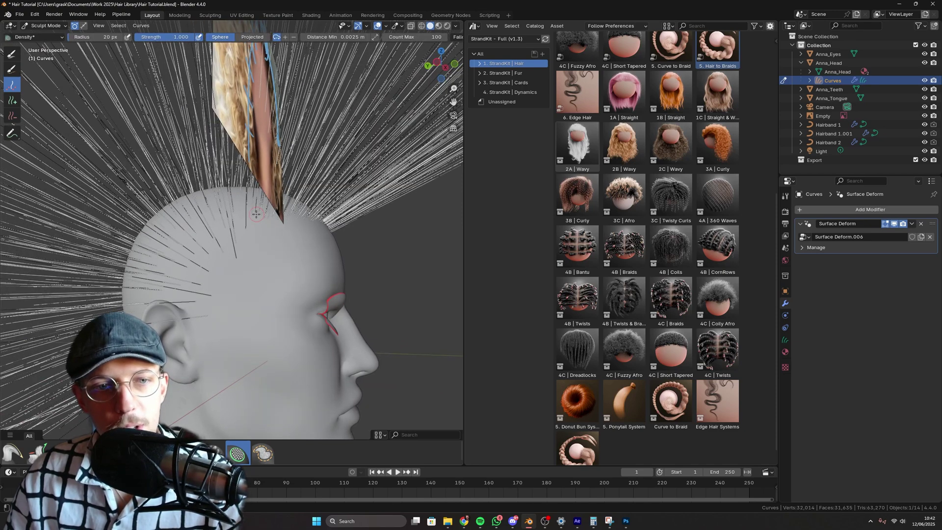
{"action": "mouse_move", "coordinate": [256, 214]}
{"action": "left_mouse_down"}
{"action": "mouse_move", "coordinate": [214, 258]}
{"action": "mouse_move", "coordinate": [195, 304]}
{"action": "left_mouse_up"}
{"action": "middle_click_drag", "start_coordinate": [195, 304], "coordinate": [253, 270]}
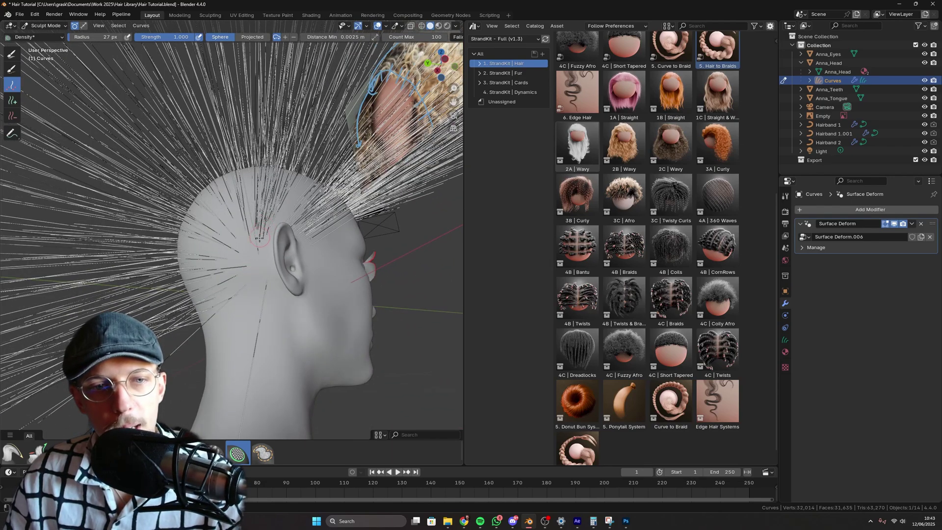
Step: Examine the hair's coverage and the hairline from the front and both sides of the head
{"action": "middle_click_drag", "start_coordinate": [267, 223], "coordinate": [216, 242]}
{"action": "key", "text": "KP_1"}
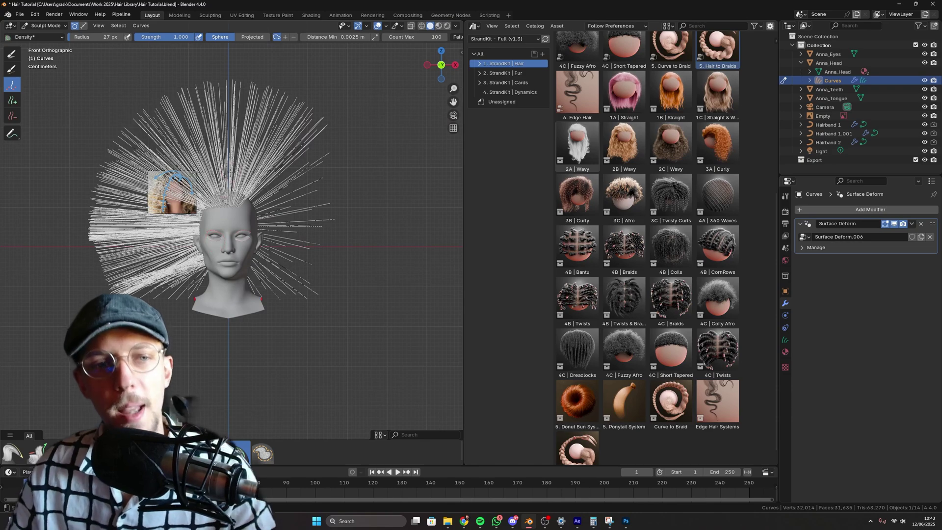
{"action": "middle_click_drag", "start_coordinate": [229, 172], "coordinate": [293, 188]}
{"action": "scroll", "coordinate": [202, 206], "scroll_direction": "down", "scroll_amount": 4}
{"action": "key", "text": "KP_1"}
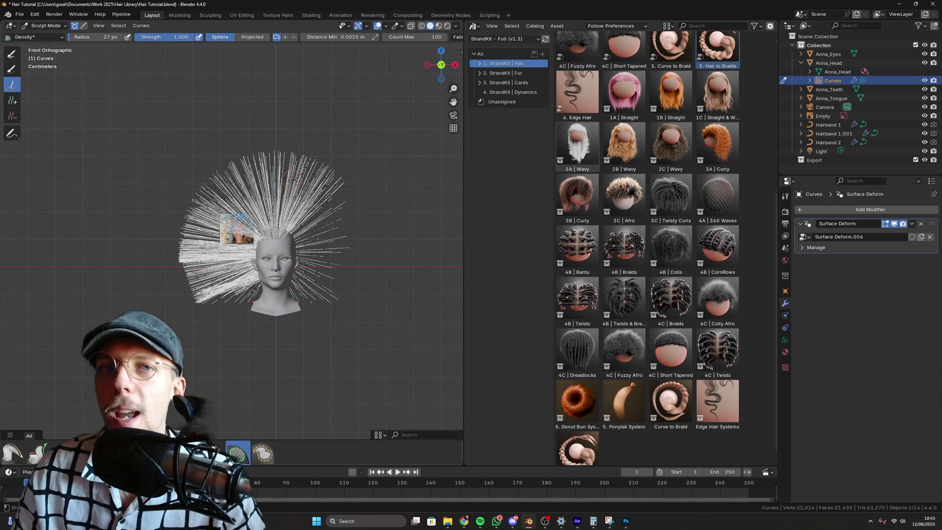
{"action": "scroll", "coordinate": [291, 180], "scroll_direction": "up", "scroll_amount": 8}
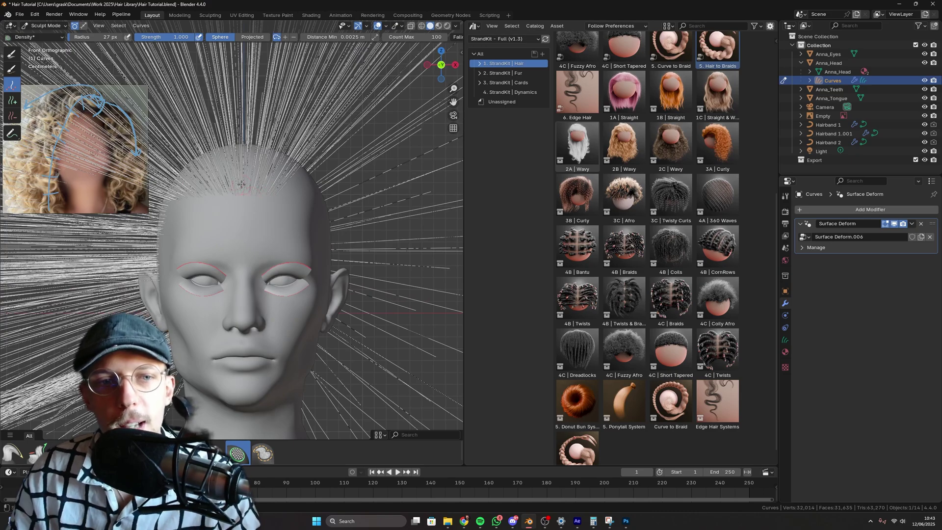
{"action": "scroll", "coordinate": [168, 191], "scroll_direction": "up", "scroll_amount": 2}
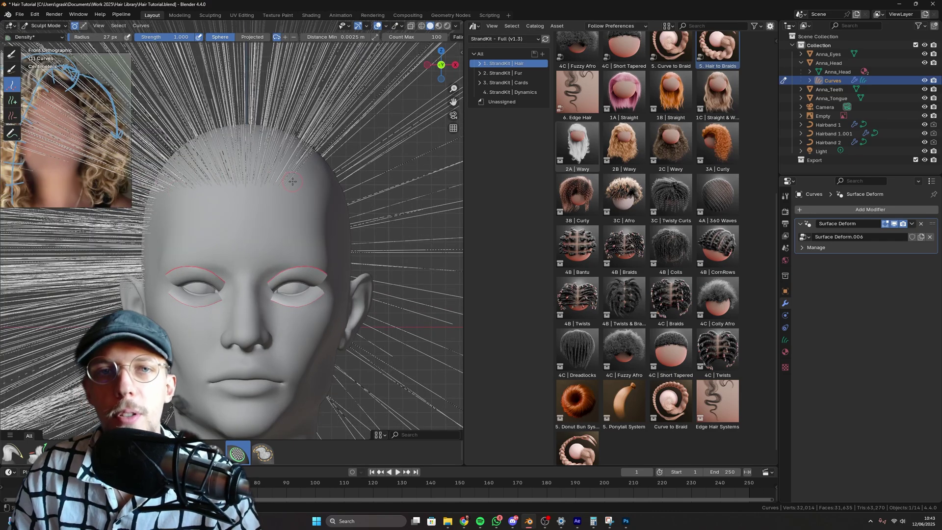
{"action": "middle_click_drag", "start_coordinate": [292, 181], "coordinate": [185, 209]}
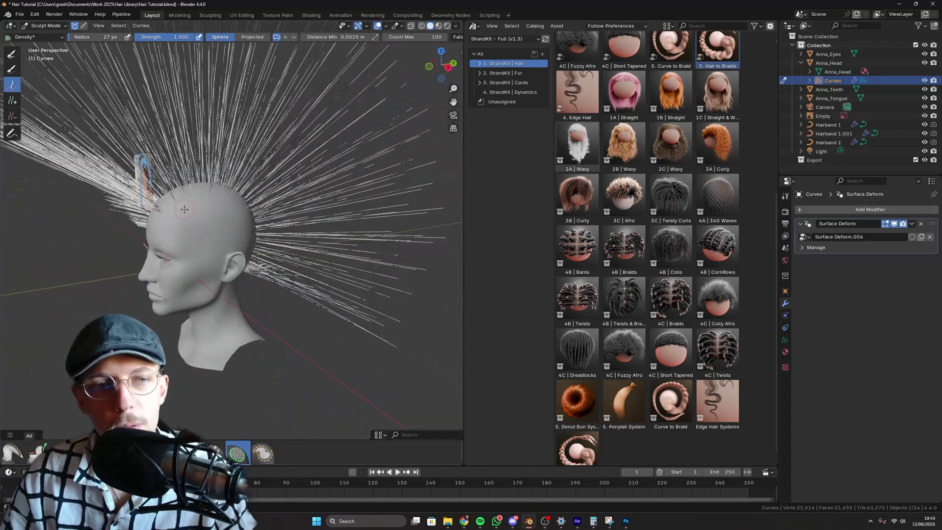
{"action": "key", "text": "KP_1"}
Step: Use the Grow/Shrink brush with a 218 px radius to lengthen the shorter strands on the sparser side of the head
{"action": "scroll", "coordinate": [184, 210], "scroll_direction": "down", "scroll_amount": 3}
{"action": "scroll", "coordinate": [185, 210], "scroll_direction": "up", "scroll_amount": 2}
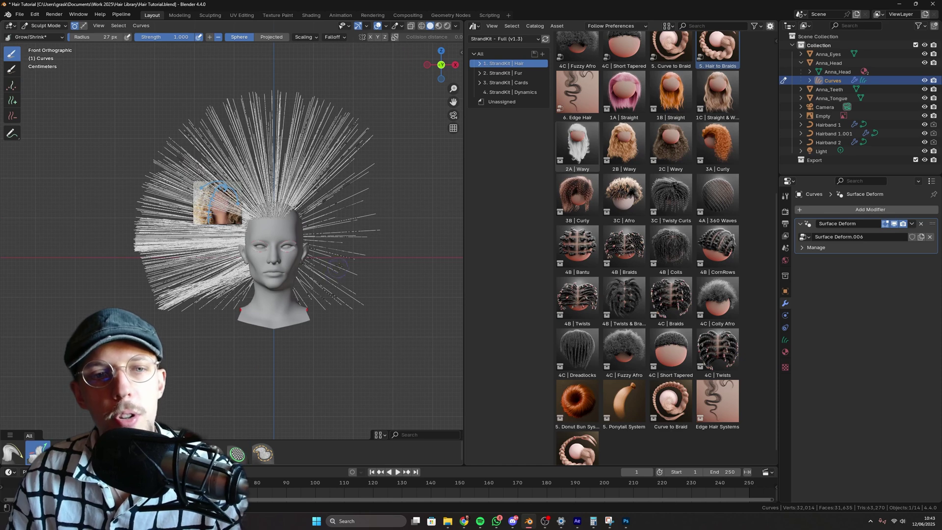
{"action": "left_click_drag", "start_coordinate": [338, 265], "coordinate": [302, 219]}
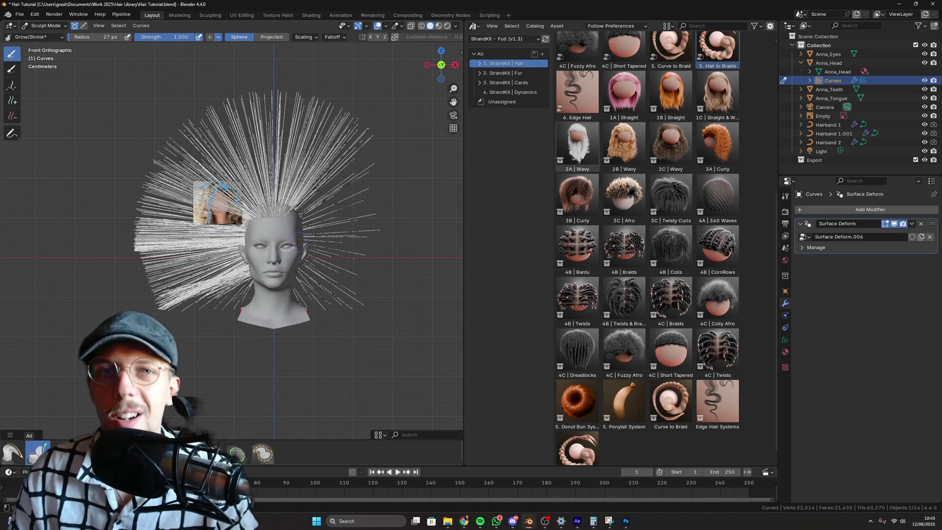
{"action": "key", "text": "f"}
{"action": "left_click", "coordinate": [380, 201]}
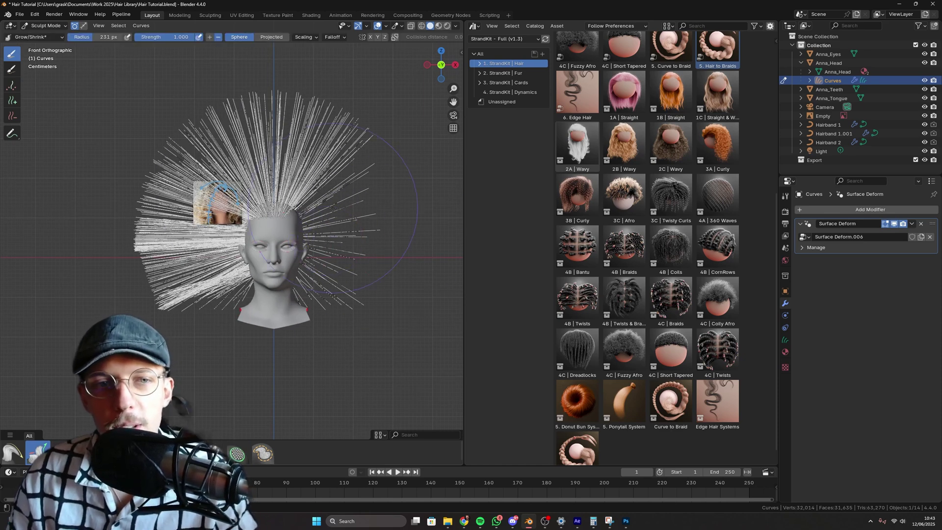
{"action": "key", "text": "f"}
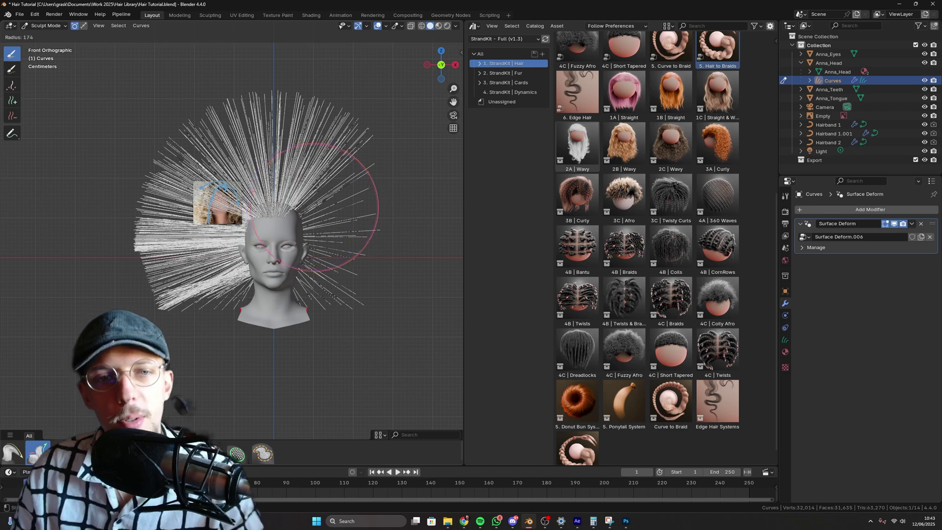
{"action": "left_click", "coordinate": [385, 206]}
{"action": "scroll", "coordinate": [281, 188], "scroll_direction": "up", "scroll_amount": 1}
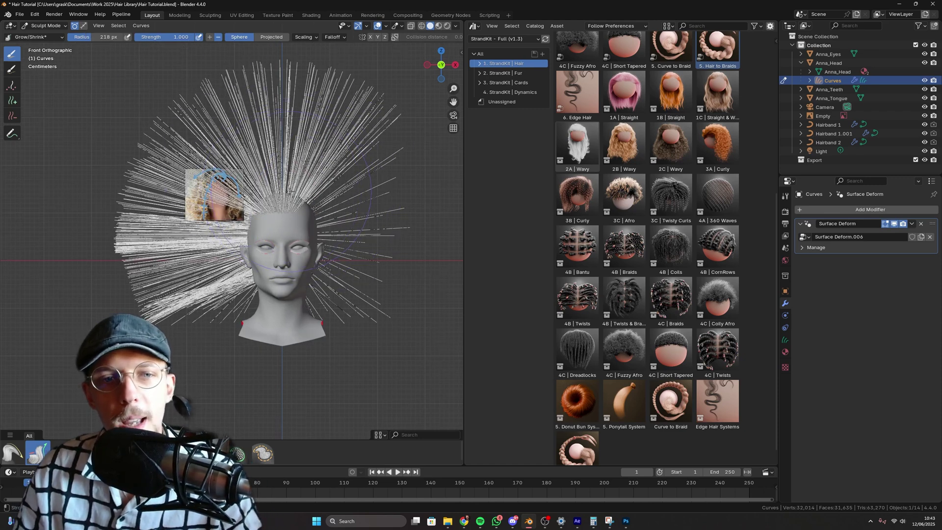
{"action": "middle_click_drag", "start_coordinate": [287, 183], "coordinate": [274, 189], "text": "shift"}
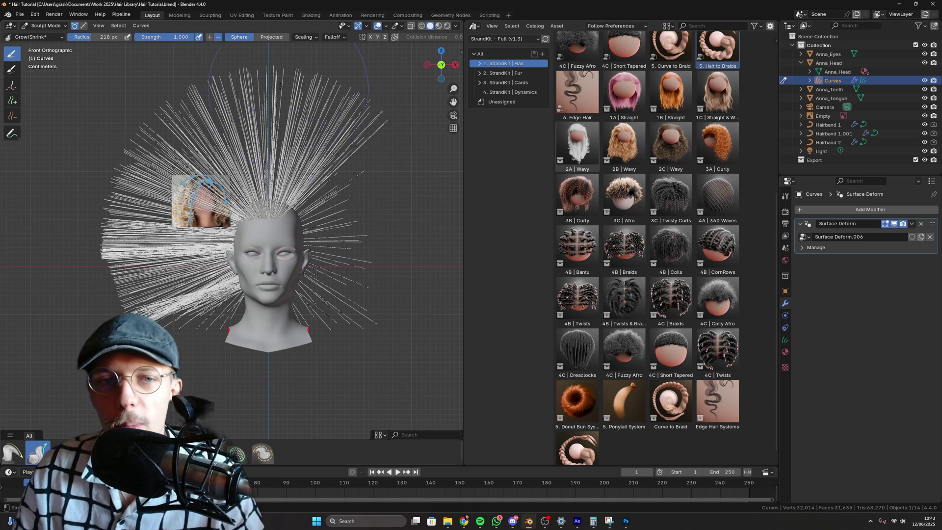
{"action": "left_click_drag", "start_coordinate": [367, 163], "coordinate": [250, 175]}
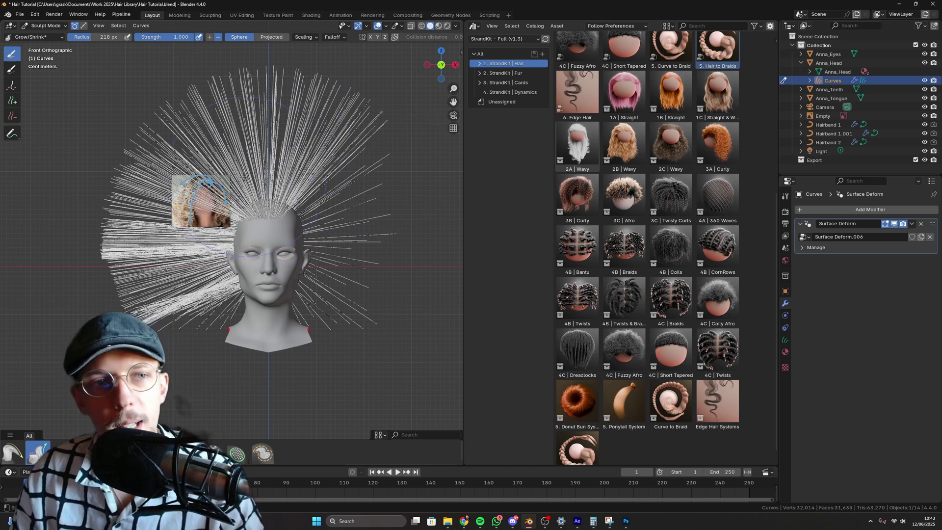
Step: Switch to the Comb brush and enable curve collision with the head surface
{"action": "left_click", "coordinate": [11, 451]}
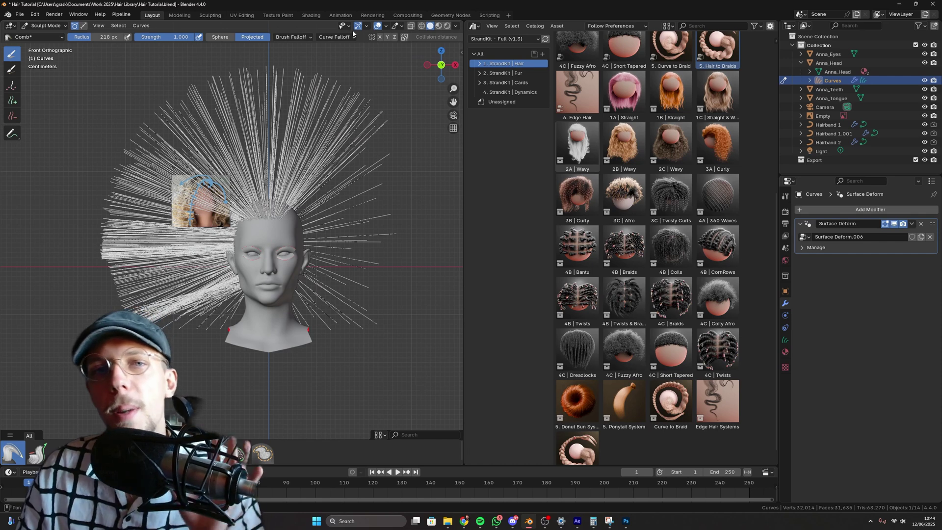
{"action": "scroll", "coordinate": [406, 39], "scroll_direction": "down", "scroll_amount": 2}
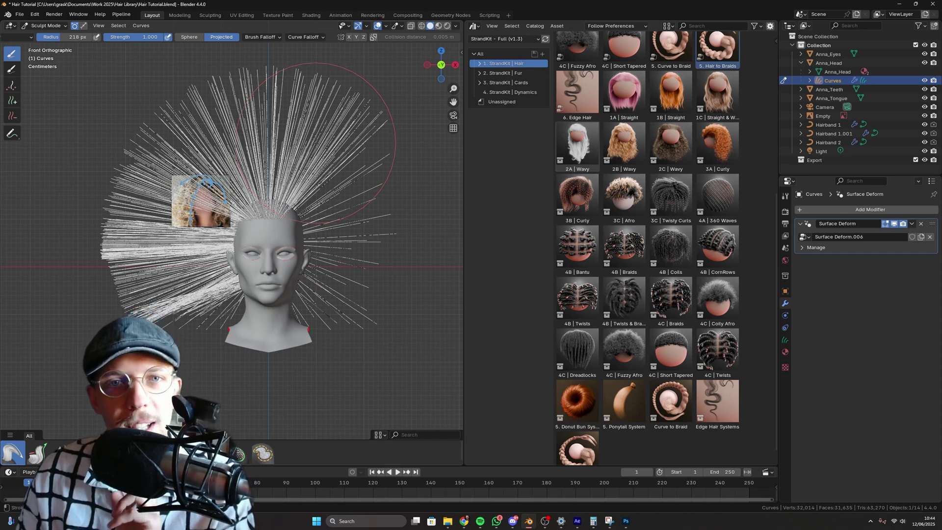
{"action": "left_click", "coordinate": [374, 38]}
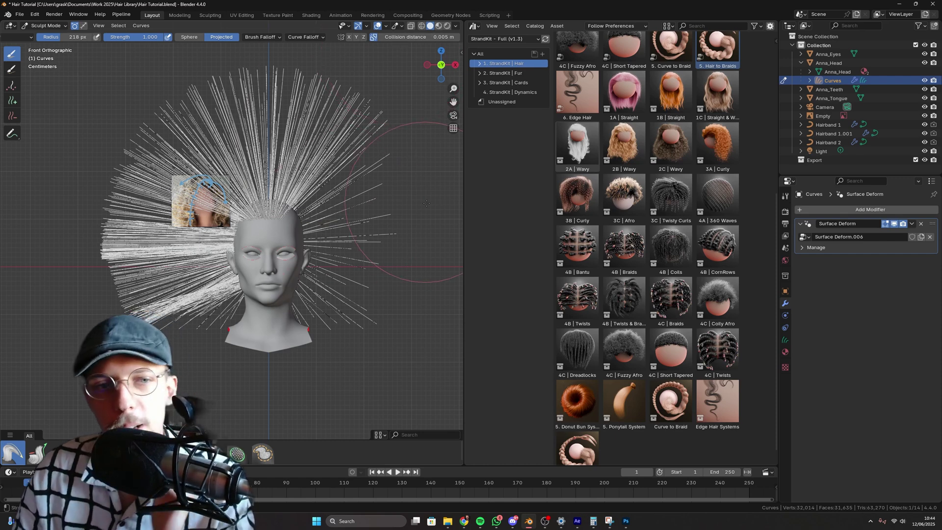
Step: Try combing the hair across the head with collision enabled, compare the strokes through undo and redo, and restore the uncombed hair
{"action": "mouse_move", "coordinate": [376, 199]}
{"action": "left_mouse_down"}
{"action": "mouse_move", "coordinate": [275, 148]}
{"action": "mouse_move", "coordinate": [342, 213]}
{"action": "left_mouse_up"}
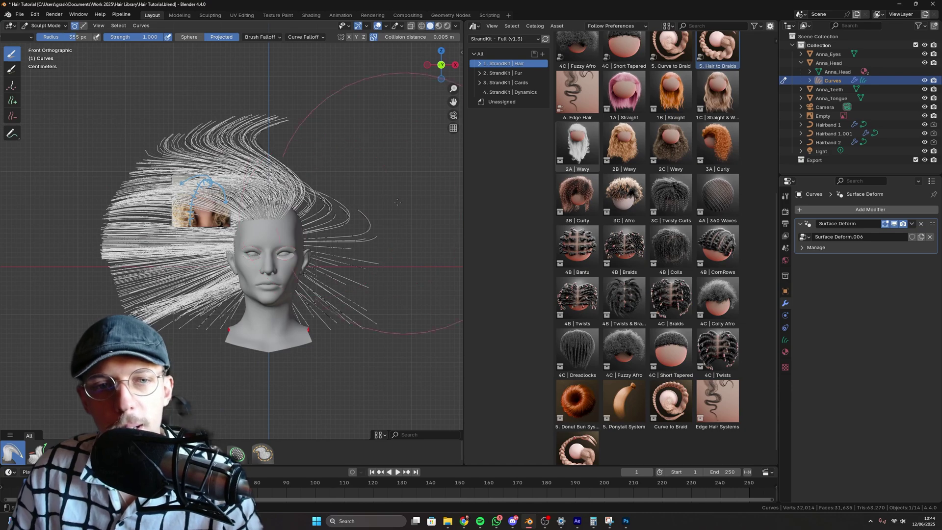
{"action": "key", "text": "ctrl+z"}
{"action": "key", "text": "ctrl+z"}
{"action": "key", "text": "ctrl+z"}
{"action": "scroll", "coordinate": [296, 185], "scroll_direction": "up", "scroll_amount": 3}
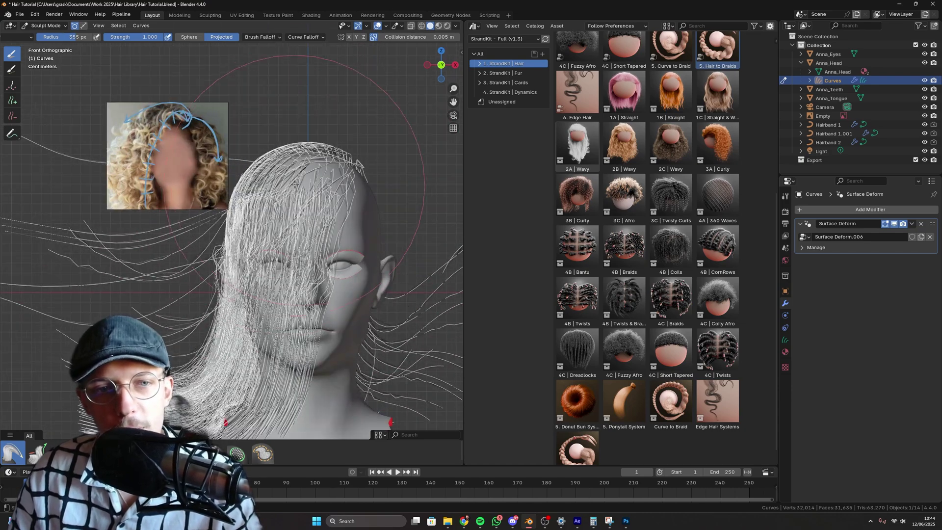
{"action": "key", "text": "ctrl+shift+z"}
{"action": "key", "text": "ctrl+shift+z"}
{"action": "key", "text": "ctrl+shift+z"}
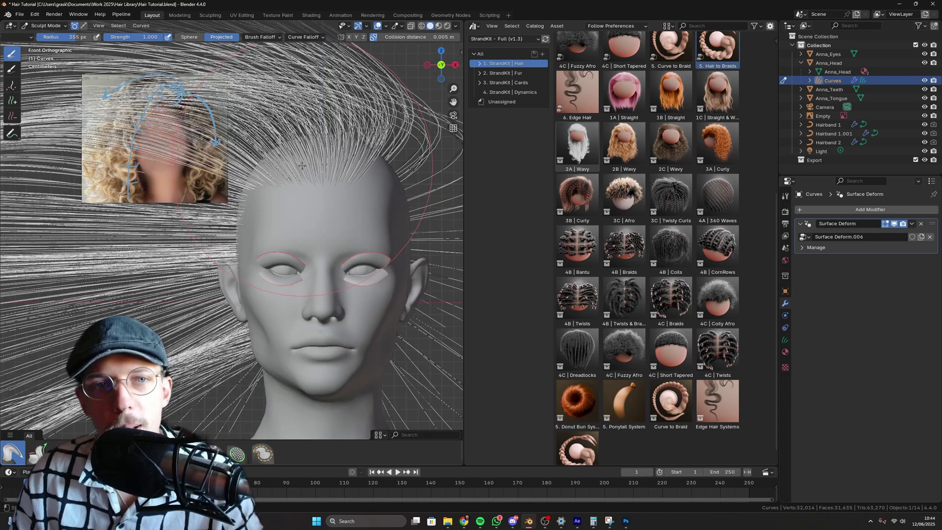
{"action": "scroll", "coordinate": [302, 165], "scroll_direction": "down", "scroll_amount": 5}
{"action": "key", "text": "ctrl+z"}
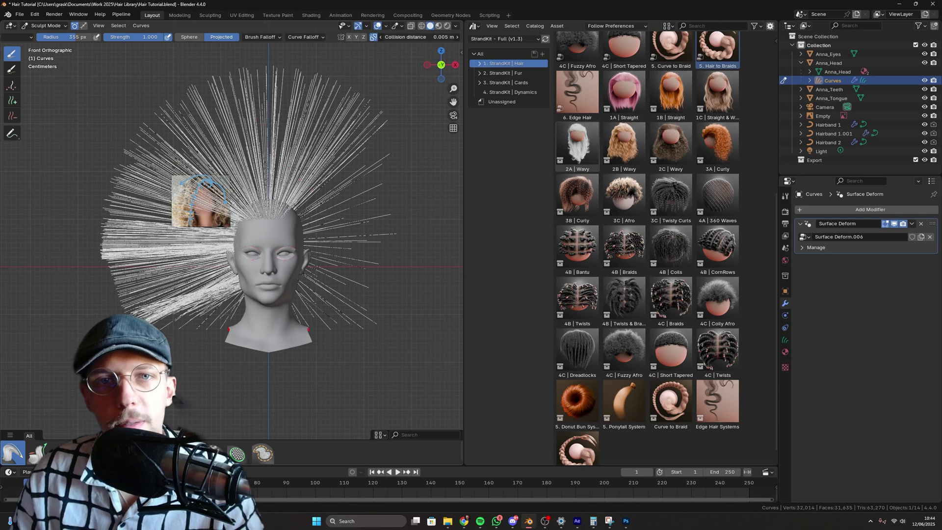
Step: Set the Comb brush's collision distance to 0.002 m and radius to 324 px, keeping the Projected falloff shape
{"action": "type", "text": "2"}
{"action": "key", "text": "Return"}
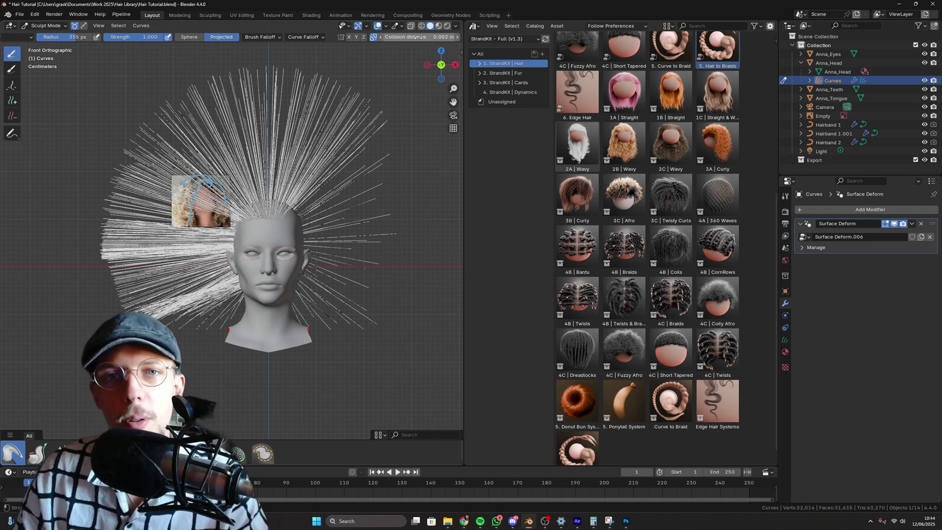
{"action": "middle_click_drag", "start_coordinate": [303, 147], "coordinate": [335, 146], "text": "shift"}
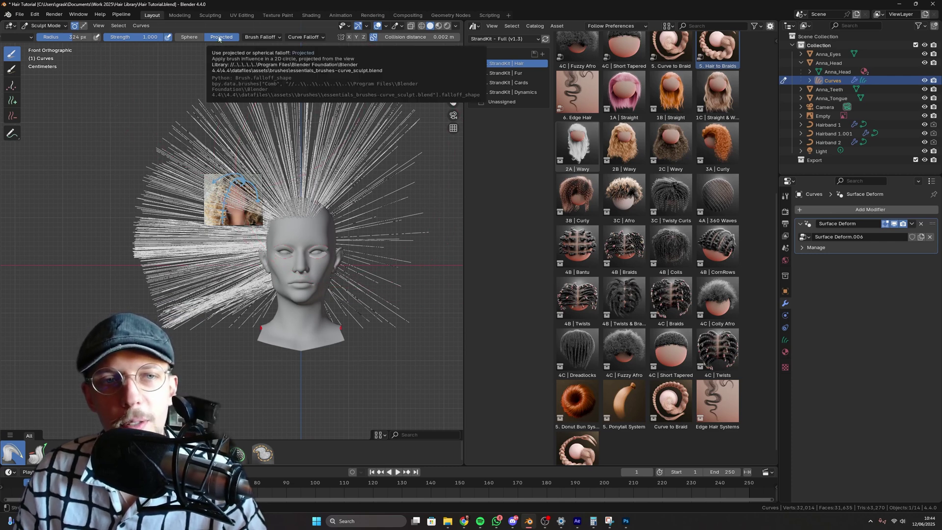
{"action": "left_click", "coordinate": [191, 39]}
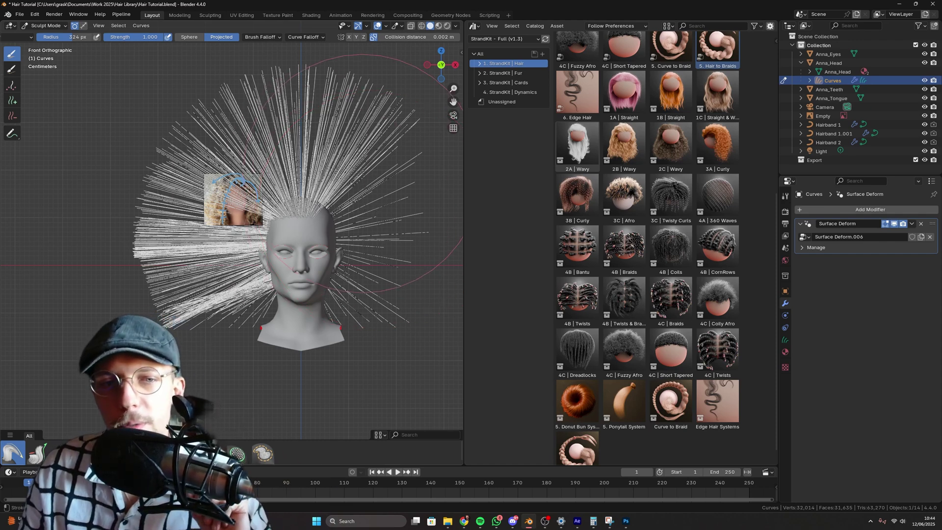
{"action": "left_click", "coordinate": [192, 39]}
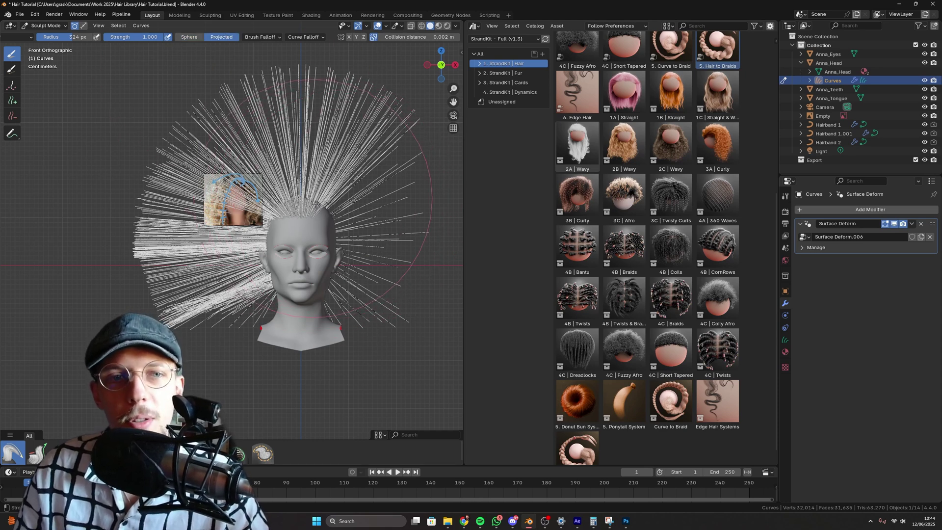
Step: Set the Comb brush radius to 407 px and comb the hair over the crown and down the fuller side of the head
{"action": "key", "text": "f"}
{"action": "left_click", "coordinate": [392, 350]}
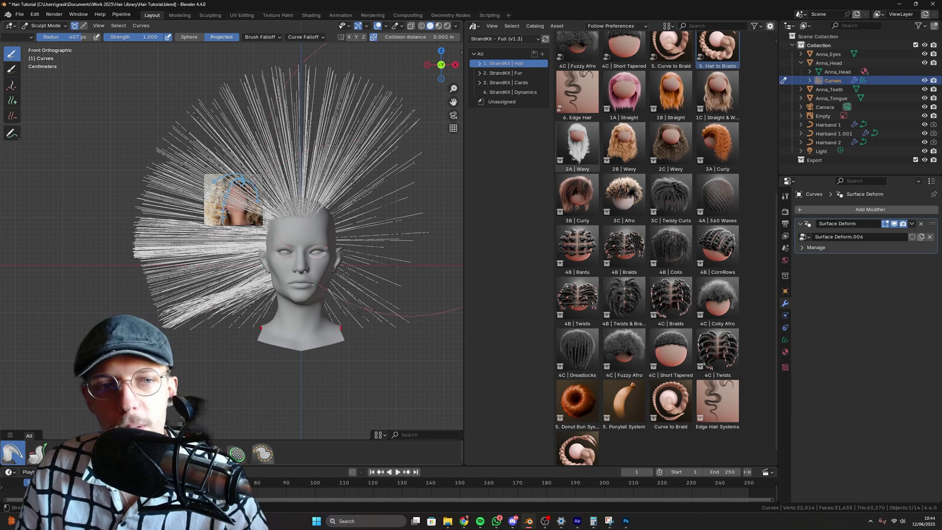
{"action": "mouse_move", "coordinate": [413, 164]}
{"action": "left_mouse_down"}
{"action": "mouse_move", "coordinate": [160, 162]}
{"action": "mouse_move", "coordinate": [238, 216]}
{"action": "mouse_move", "coordinate": [252, 197]}
{"action": "mouse_move", "coordinate": [260, 230]}
{"action": "mouse_move", "coordinate": [235, 354]}
{"action": "left_mouse_up"}
Step: Reduce the Comb radius to 248 px and comb the strands on the sparser side down past the ear to the shoulder
{"action": "key", "text": "f"}
{"action": "left_click", "coordinate": [344, 197]}
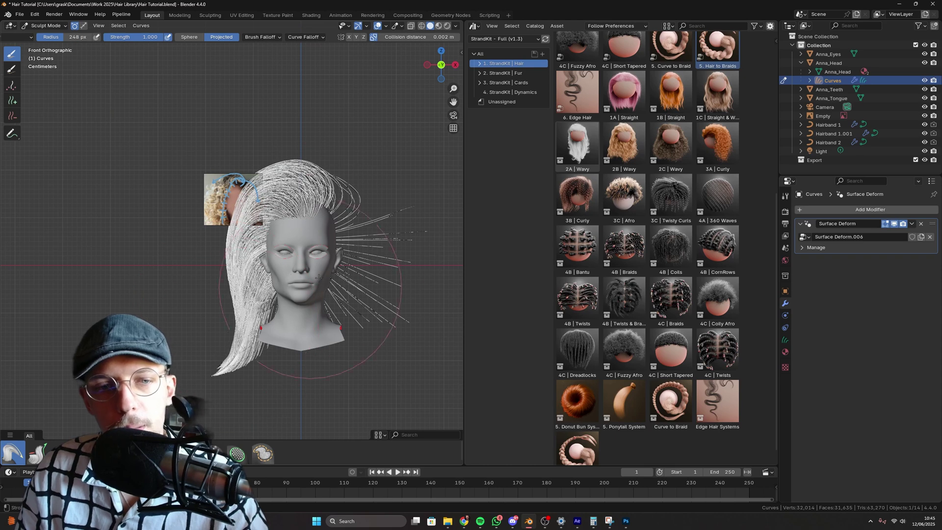
{"action": "mouse_move", "coordinate": [407, 236]}
{"action": "left_mouse_down"}
{"action": "mouse_move", "coordinate": [393, 274]}
{"action": "mouse_move", "coordinate": [401, 267]}
{"action": "left_mouse_up"}
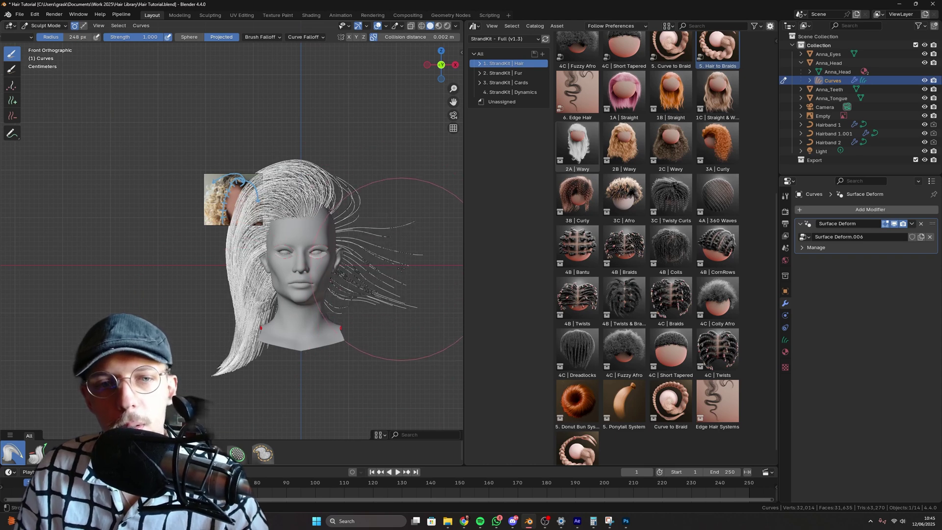
{"action": "mouse_move", "coordinate": [388, 223]}
{"action": "left_mouse_down"}
{"action": "mouse_move", "coordinate": [374, 291]}
{"action": "mouse_move", "coordinate": [354, 256]}
{"action": "mouse_move", "coordinate": [343, 294]}
{"action": "mouse_move", "coordinate": [339, 277]}
{"action": "left_mouse_up"}
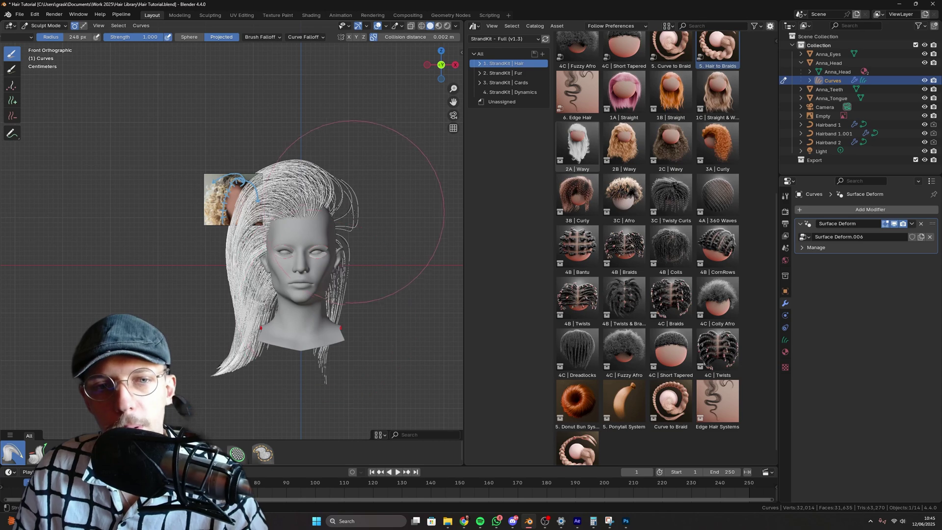
Step: Comb the outward-sticking strands behind the head down toward the neck with a 296 px radius, working from the side
{"action": "mouse_move", "coordinate": [347, 126]}
{"action": "middle_mouse_down"}
{"action": "mouse_move", "coordinate": [299, 157]}
{"action": "mouse_move", "coordinate": [391, 206]}
{"action": "middle_mouse_up"}
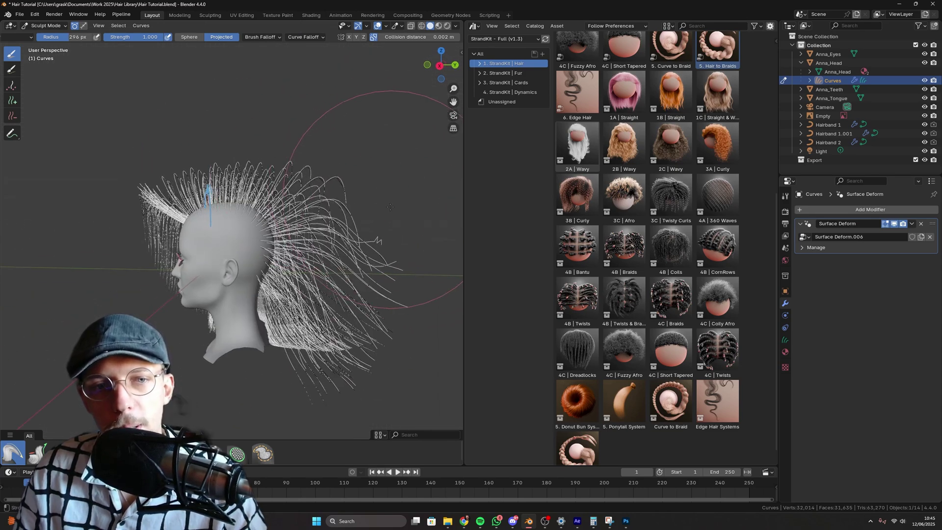
{"action": "left_click_drag", "start_coordinate": [390, 206], "coordinate": [338, 314]}
{"action": "mouse_move", "coordinate": [338, 314]}
{"action": "middle_mouse_down"}
{"action": "mouse_move", "coordinate": [320, 254]}
{"action": "mouse_move", "coordinate": [344, 162]}
{"action": "middle_mouse_up"}
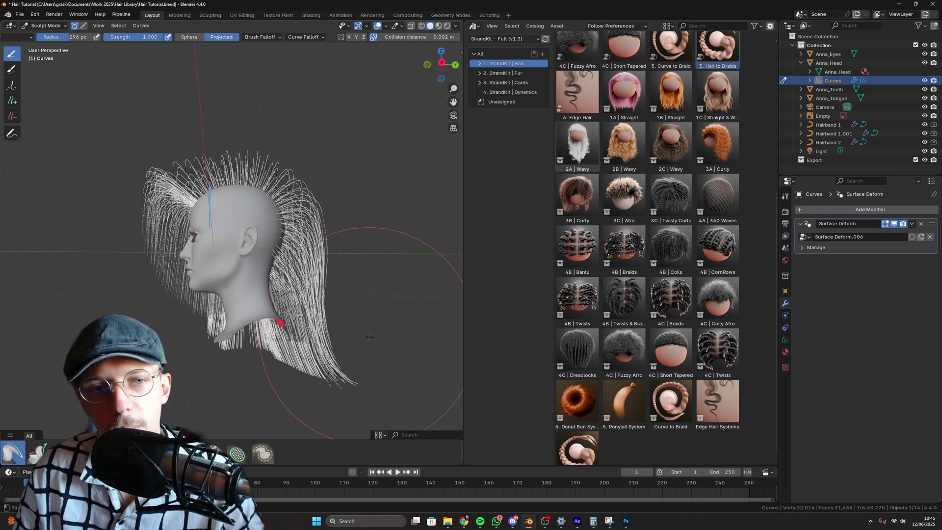
{"action": "mouse_move", "coordinate": [369, 336]}
{"action": "middle_mouse_down"}
{"action": "mouse_move", "coordinate": [358, 319]}
{"action": "mouse_move", "coordinate": [382, 295]}
{"action": "middle_mouse_up"}
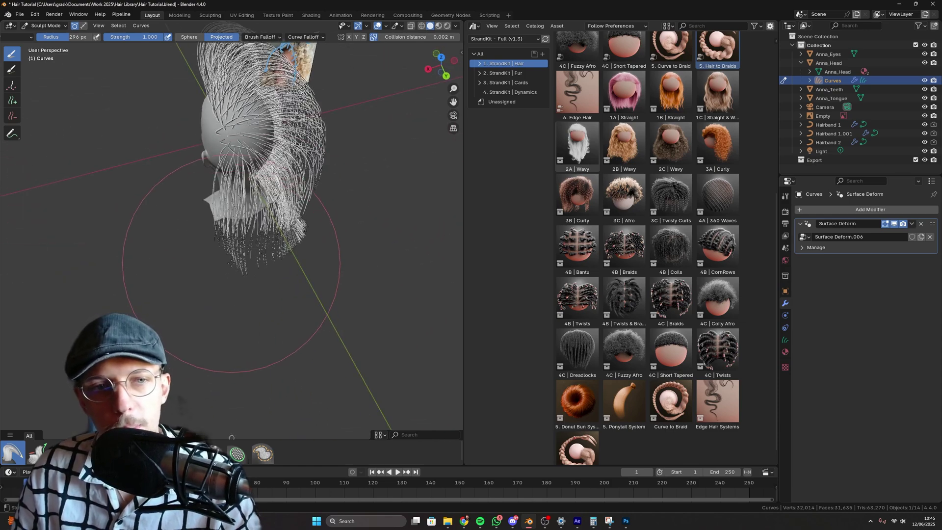
Step: Comb the hair down across the back of the head, reducing the brush radius to 204 px
{"action": "mouse_move", "coordinate": [230, 263]}
{"action": "middle_mouse_down"}
{"action": "mouse_move", "coordinate": [314, 221]}
{"action": "mouse_move", "coordinate": [351, 163]}
{"action": "middle_mouse_up"}
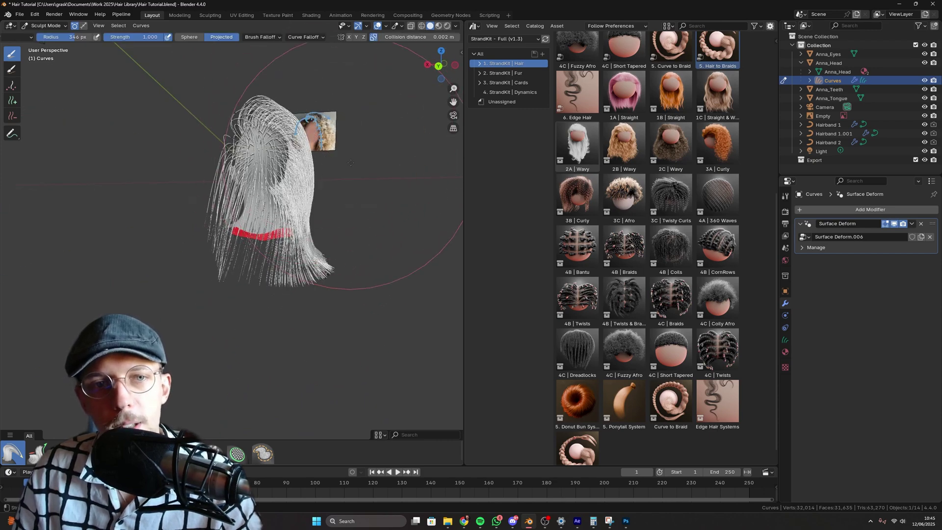
{"action": "middle_click_drag", "start_coordinate": [332, 209], "coordinate": [340, 216]}
{"action": "key", "text": "f"}
{"action": "left_click", "coordinate": [394, 134]}
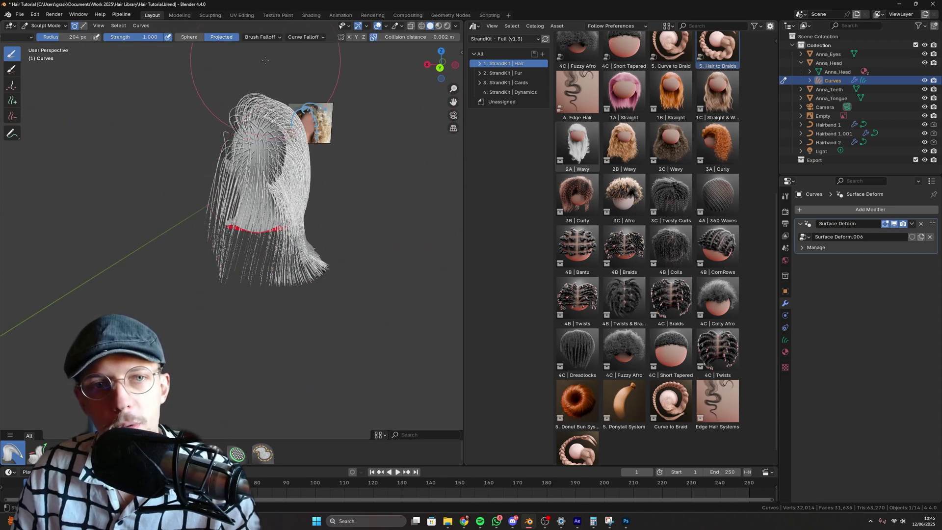
Step: Comb the stray strands over the top of the head closer to the crown from the front, using a 140 px radius
{"action": "key", "text": "KP_1"}
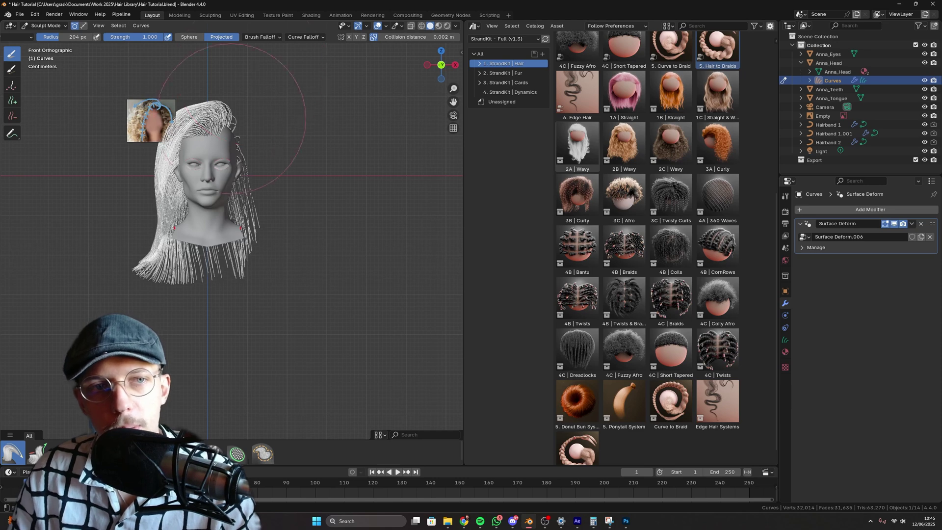
{"action": "scroll", "coordinate": [232, 118], "scroll_direction": "up", "scroll_amount": 5}
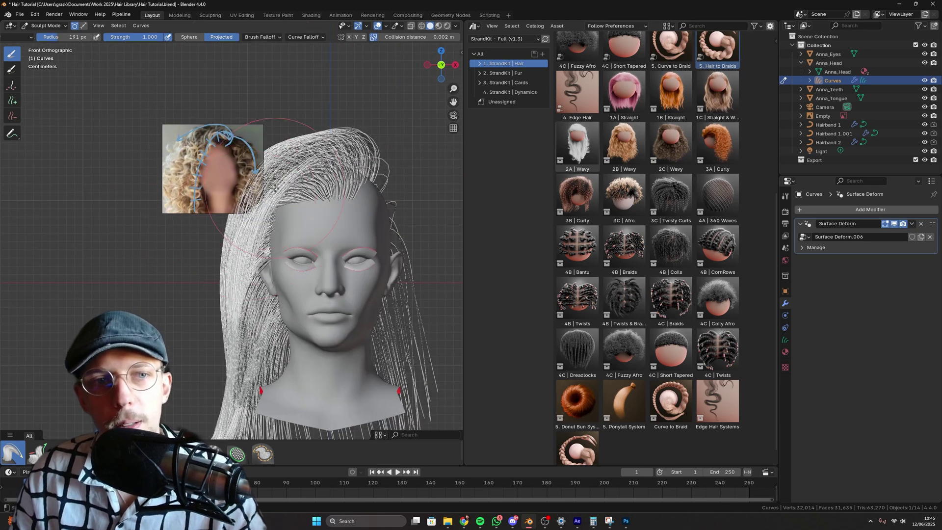
{"action": "key", "text": "f"}
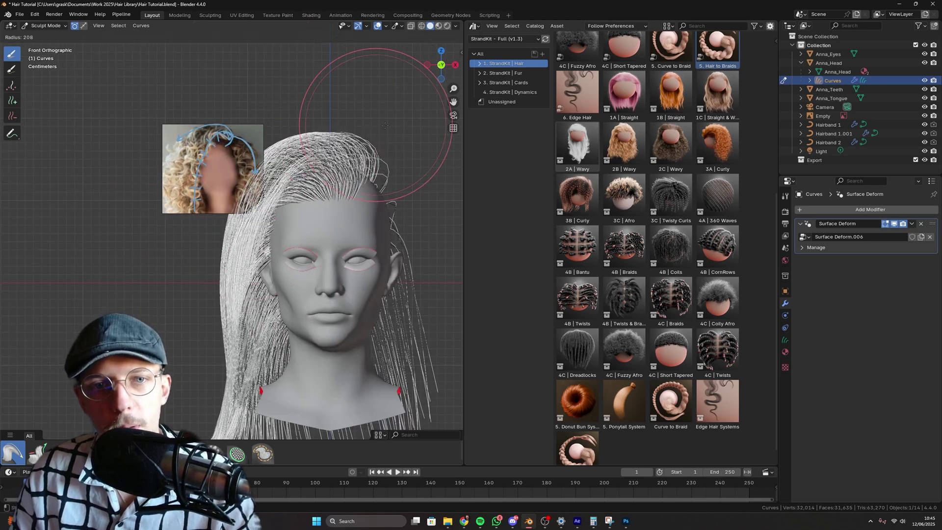
{"action": "left_click", "coordinate": [388, 129]}
{"action": "key", "text": "f"}
{"action": "left_click", "coordinate": [384, 147]}
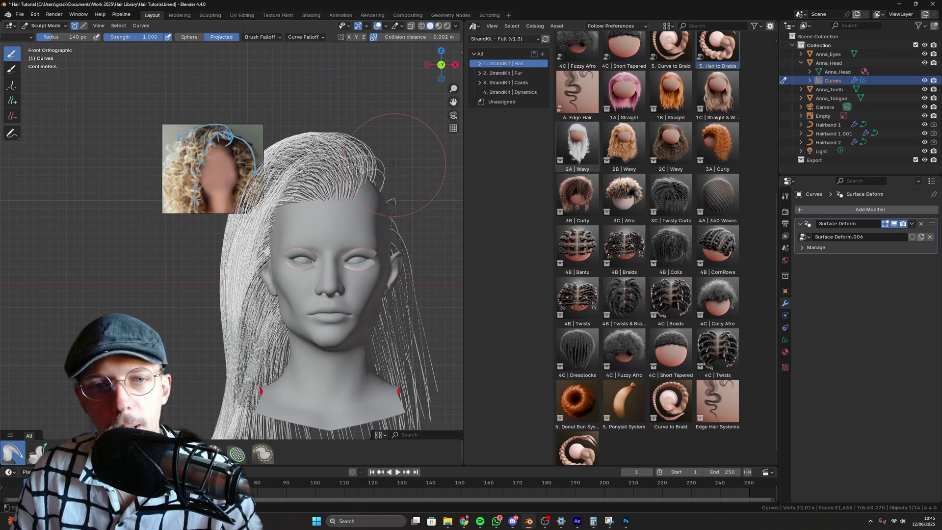
{"action": "key", "text": "f"}
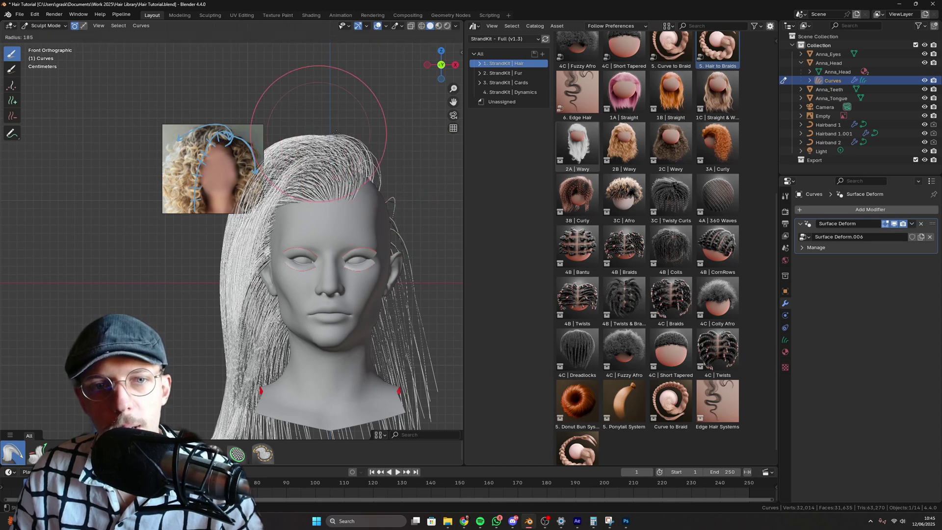
{"action": "left_click", "coordinate": [273, 134]}
Step: Set the Comb radius to 261 px and comb the fuller side outward and down for more volume beside the face
{"action": "middle_click_drag", "start_coordinate": [235, 169], "coordinate": [304, 124], "text": "shift"}
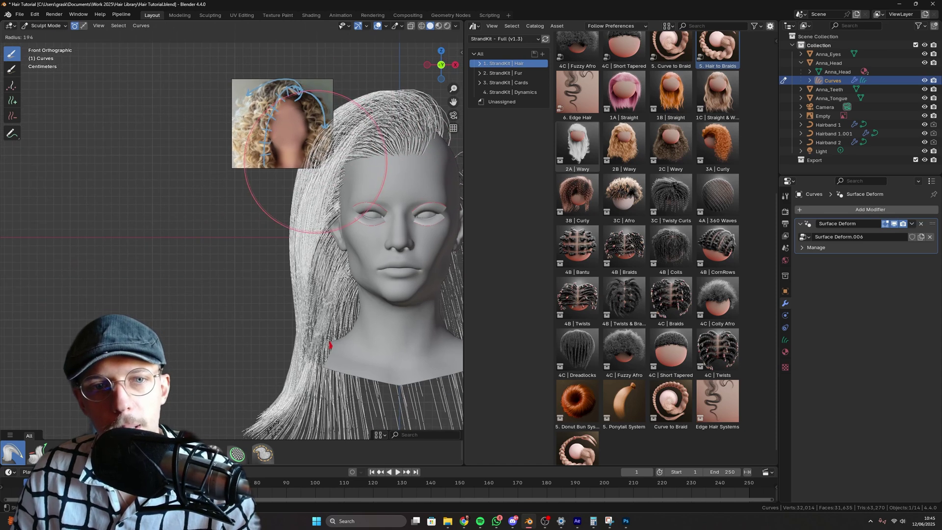
{"action": "key", "text": "f"}
{"action": "left_click", "coordinate": [232, 241]}
{"action": "scroll", "coordinate": [232, 240], "scroll_direction": "down", "scroll_amount": 1}
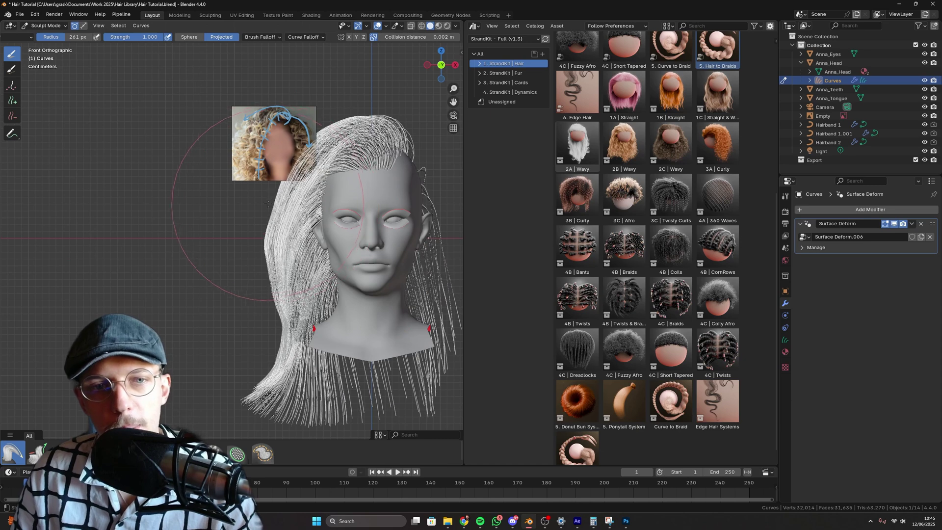
{"action": "left_click_drag", "start_coordinate": [275, 236], "coordinate": [264, 358]}
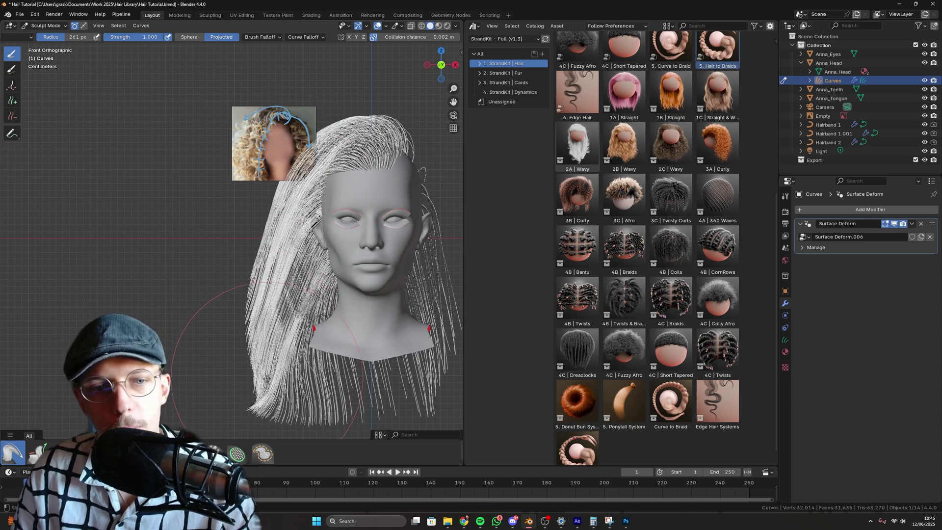
Step: Refine the outer edge of the fuller side with a 75 px Comb radius and spread its lower ends with a larger brush
{"action": "middle_click_drag", "start_coordinate": [246, 261], "coordinate": [252, 237], "text": "shift"}
{"action": "key", "text": "f"}
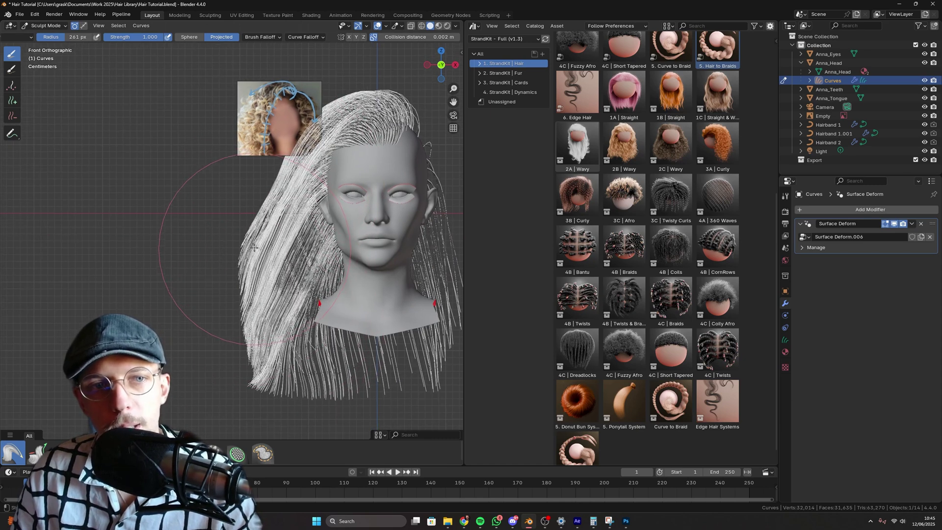
{"action": "left_click", "coordinate": [229, 264]}
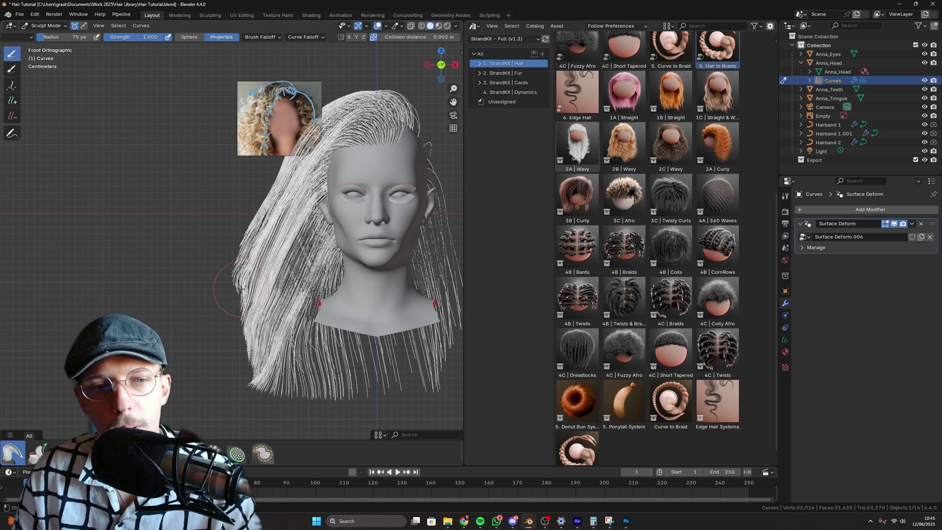
{"action": "middle_click_drag", "start_coordinate": [295, 344], "coordinate": [280, 314], "text": "shift"}
{"action": "key", "text": "f"}
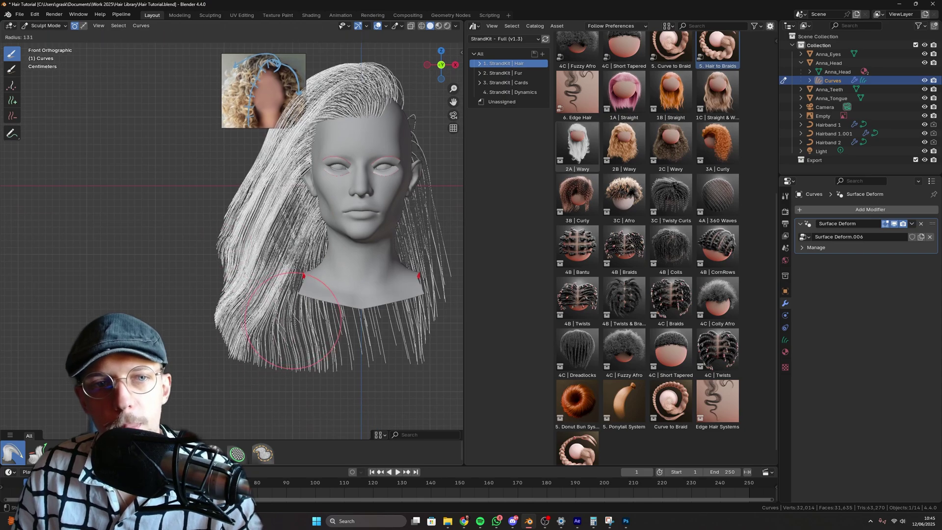
{"action": "left_click", "coordinate": [345, 362]}
Step: Set the Comb radius to 313 px and comb the protruding front strands down and back toward the face from the side
{"action": "mouse_move", "coordinate": [344, 349]}
{"action": "middle_mouse_down"}
{"action": "mouse_move", "coordinate": [339, 293]}
{"action": "mouse_move", "coordinate": [309, 274]}
{"action": "mouse_move", "coordinate": [284, 230]}
{"action": "middle_mouse_up"}
{"action": "key", "text": "f"}
{"action": "left_click", "coordinate": [177, 126]}
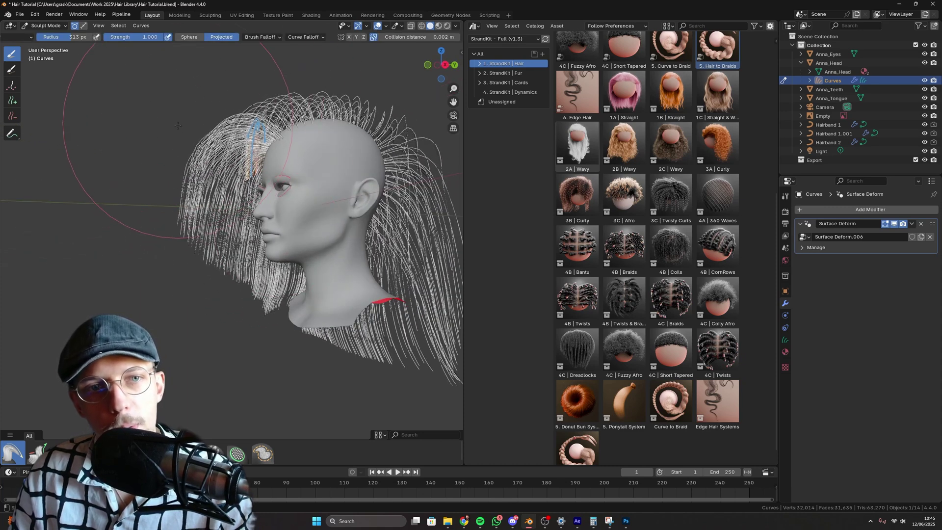
{"action": "mouse_move", "coordinate": [178, 126]}
{"action": "left_mouse_down"}
{"action": "mouse_move", "coordinate": [191, 162]}
{"action": "mouse_move", "coordinate": [200, 89]}
{"action": "mouse_move", "coordinate": [186, 187]}
{"action": "mouse_move", "coordinate": [216, 211]}
{"action": "left_mouse_up"}
Step: Set the Comb radius to 236 px and switch the brush falloff shape to Sphere
{"action": "middle_click_drag", "start_coordinate": [216, 211], "coordinate": [324, 203]}
{"action": "key", "text": "f"}
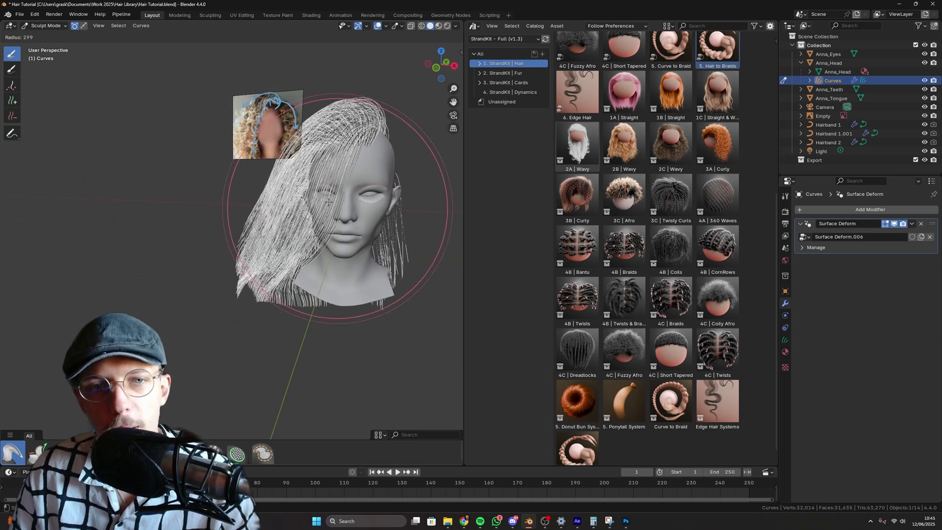
{"action": "left_click", "coordinate": [348, 194]}
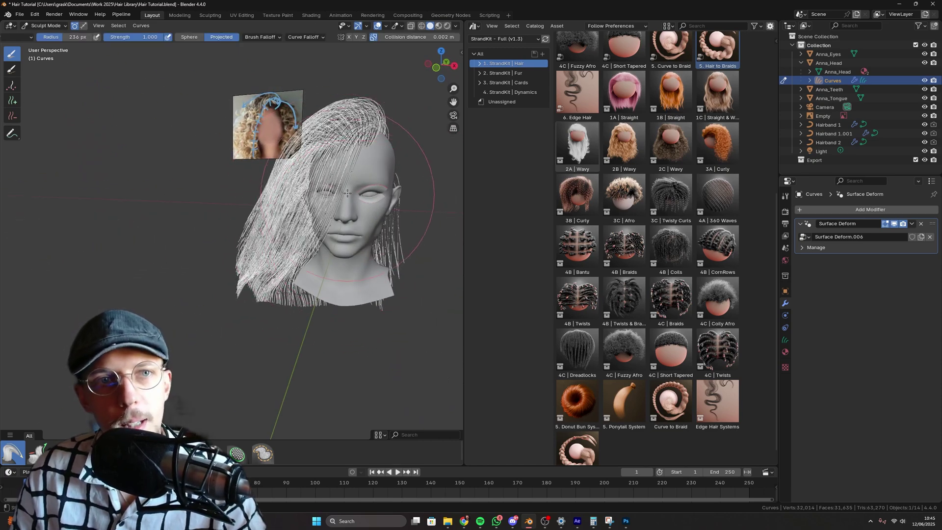
{"action": "mouse_move", "coordinate": [336, 222]}
{"action": "middle_mouse_down", "text": "shift"}
{"action": "mouse_move", "coordinate": [296, 197]}
{"action": "mouse_move", "coordinate": [298, 210]}
{"action": "mouse_move", "coordinate": [279, 216]}
{"action": "mouse_move", "coordinate": [291, 199]}
{"action": "middle_mouse_up", "text": "shift"}
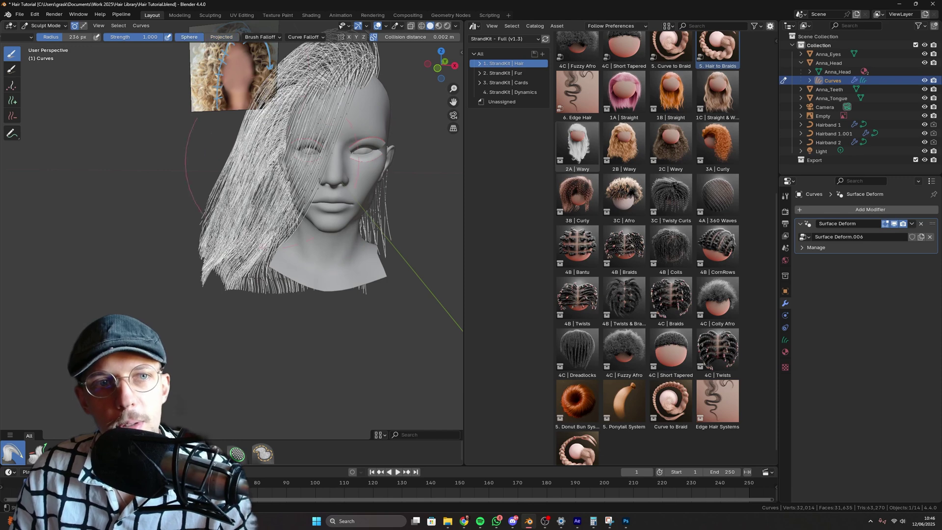
Step: Comb the strands covering the eye back off the face with the Sphere falloff, using radii of 197 px and 220 px
{"action": "key", "text": "f"}
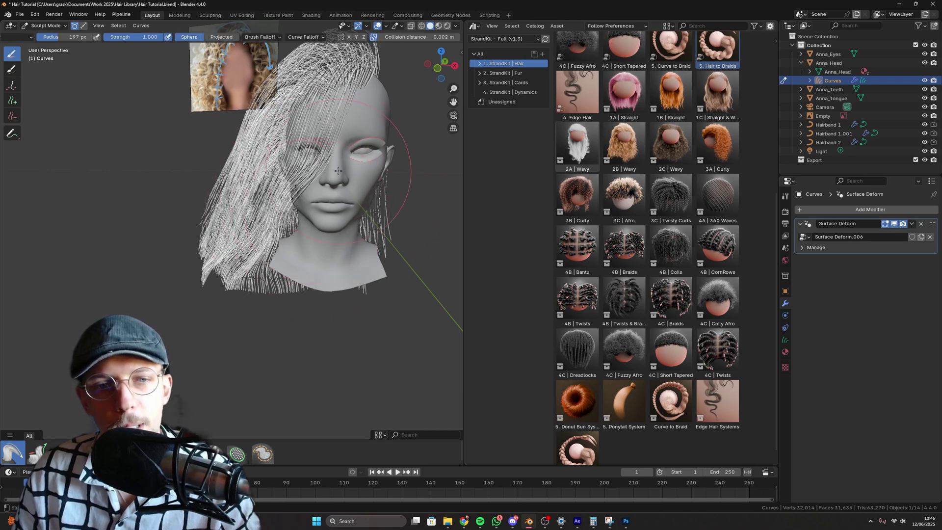
{"action": "mouse_move", "coordinate": [330, 162]}
{"action": "middle_mouse_down"}
{"action": "mouse_move", "coordinate": [342, 180]}
{"action": "mouse_move", "coordinate": [341, 211]}
{"action": "middle_mouse_up"}
{"action": "key", "text": "f"}
{"action": "left_click", "coordinate": [339, 227]}
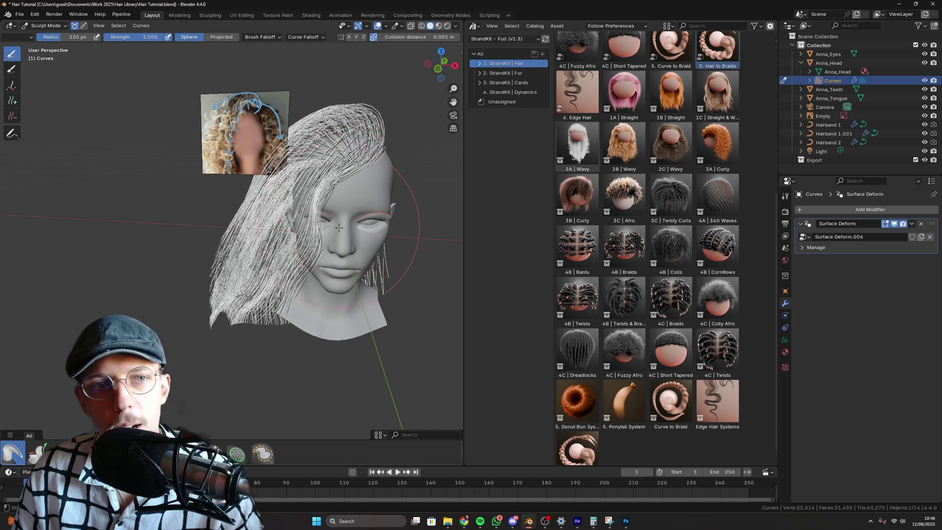
Step: Comb the fuller side of the hair from a side angle with a 280 px radius
{"action": "mouse_move", "coordinate": [326, 257]}
{"action": "middle_mouse_down"}
{"action": "mouse_move", "coordinate": [345, 230]}
{"action": "mouse_move", "coordinate": [378, 221]}
{"action": "mouse_move", "coordinate": [361, 236]}
{"action": "middle_mouse_up"}
{"action": "key", "text": "f"}
{"action": "left_click", "coordinate": [376, 217]}
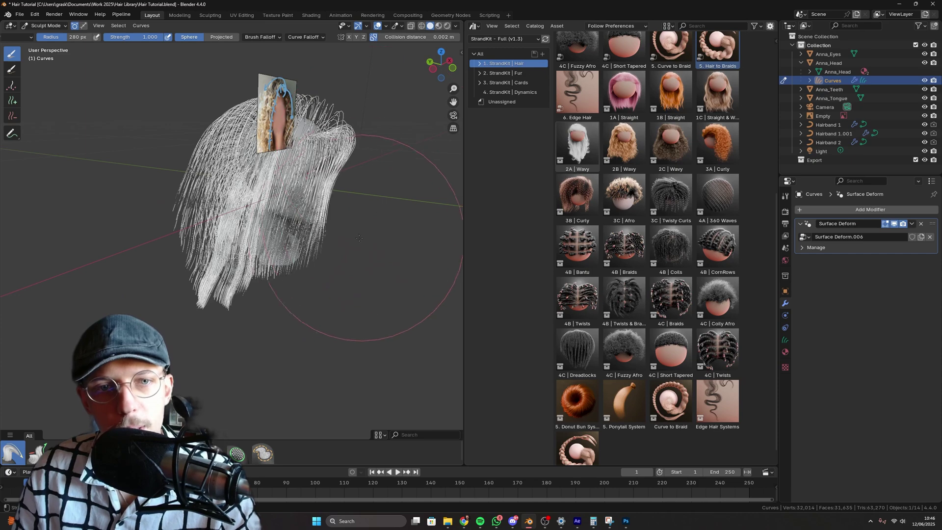
Step: Comb the hairline strands above the forehead with a 208 px radius and smooth the hair beside the face with a 238 px radius
{"action": "middle_click_drag", "start_coordinate": [405, 204], "coordinate": [350, 176]}
{"action": "key", "text": "f"}
{"action": "left_click", "coordinate": [343, 176]}
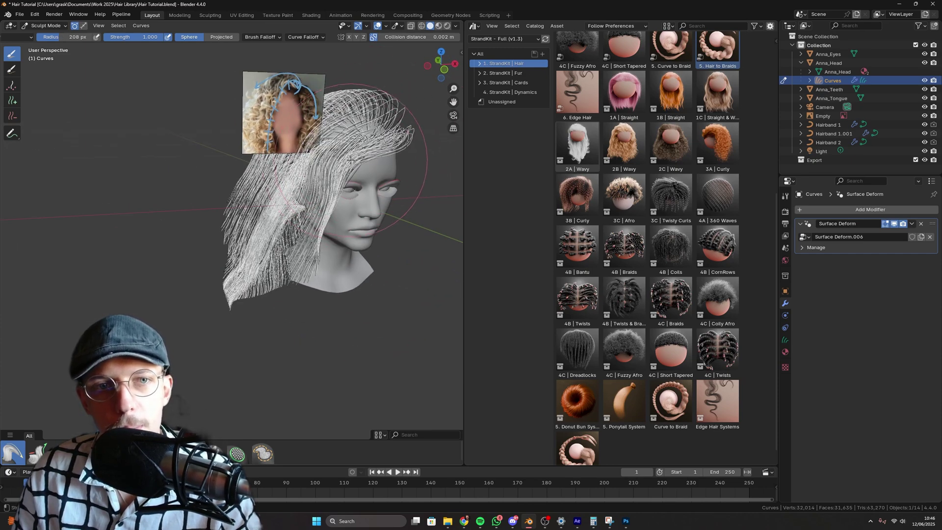
{"action": "left_click_drag", "start_coordinate": [351, 159], "coordinate": [347, 169]}
{"action": "middle_click_drag", "start_coordinate": [338, 213], "coordinate": [287, 212]}
{"action": "key", "text": "f"}
{"action": "left_click", "coordinate": [269, 211]}
Step: Set the Comb radius to 258 px and comb the outer edge and lower ends of the fuller side inward from the front
{"action": "key", "text": "KP_1"}
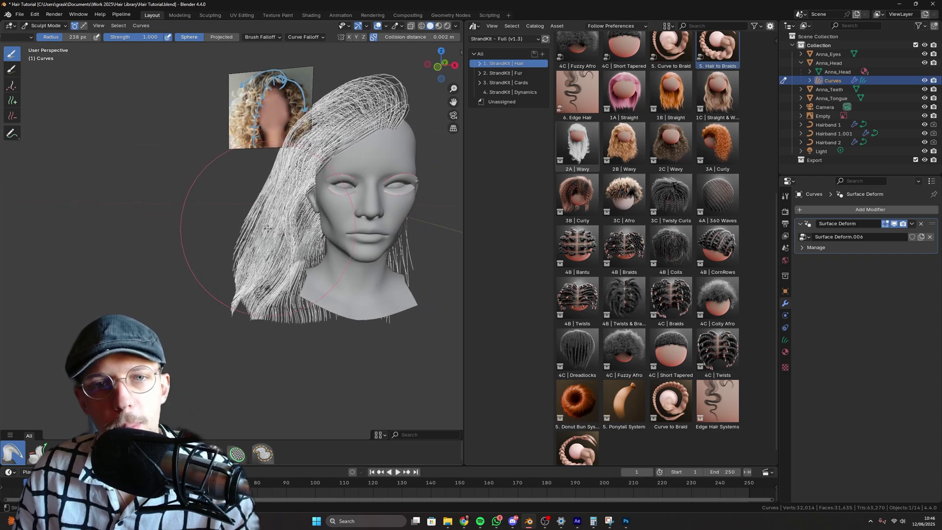
{"action": "key", "text": "f"}
{"action": "left_click", "coordinate": [363, 147]}
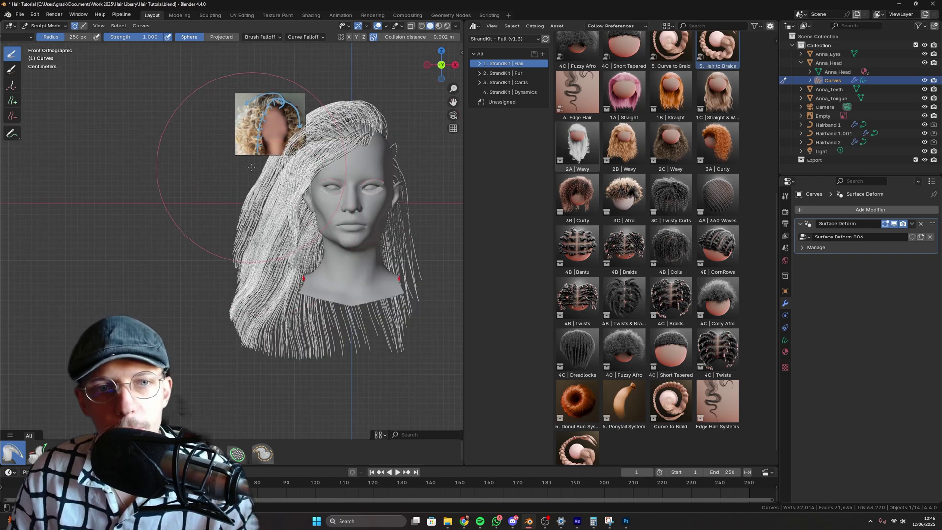
{"action": "left_click_drag", "start_coordinate": [223, 187], "coordinate": [249, 193]}
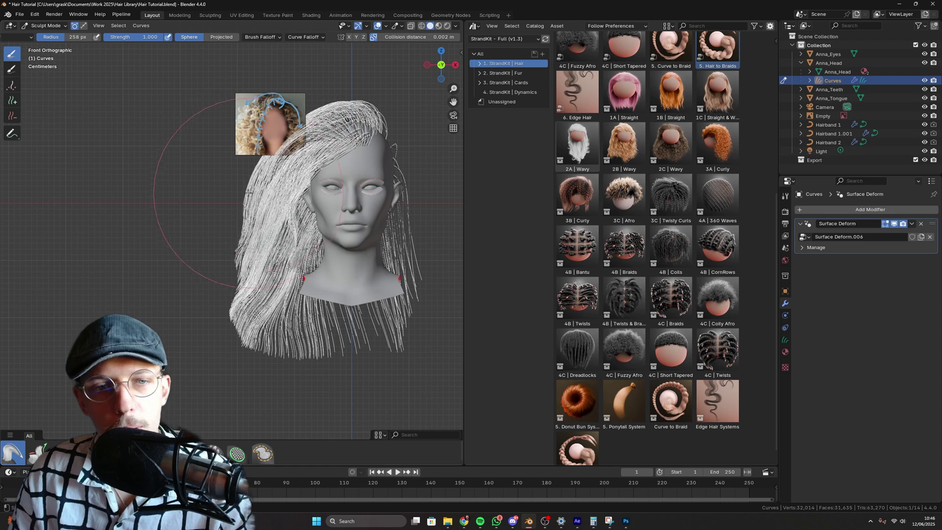
{"action": "left_click_drag", "start_coordinate": [220, 318], "coordinate": [305, 361]}
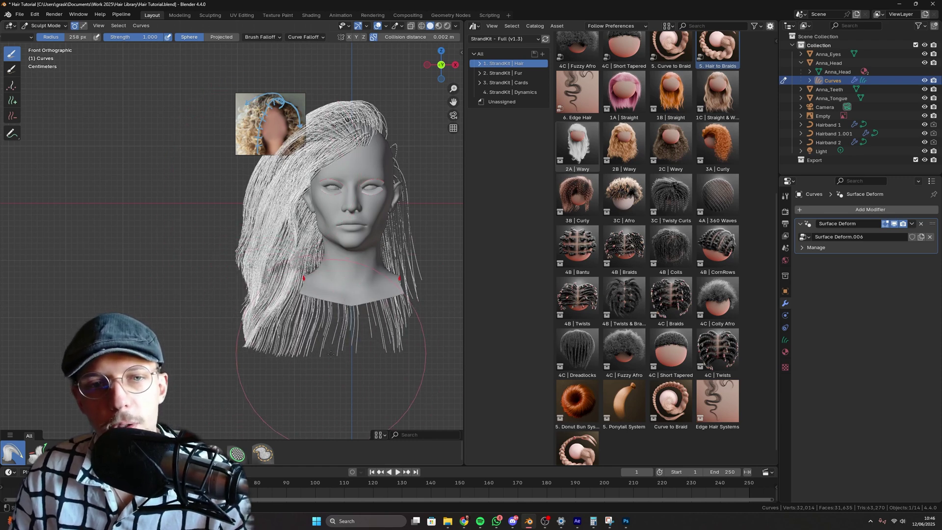
Step: Set the Comb radius to 181 px and comb the fuller side's lower ends across the gap at the back of the hair
{"action": "middle_click_drag", "start_coordinate": [330, 287], "coordinate": [297, 288], "text": "shift"}
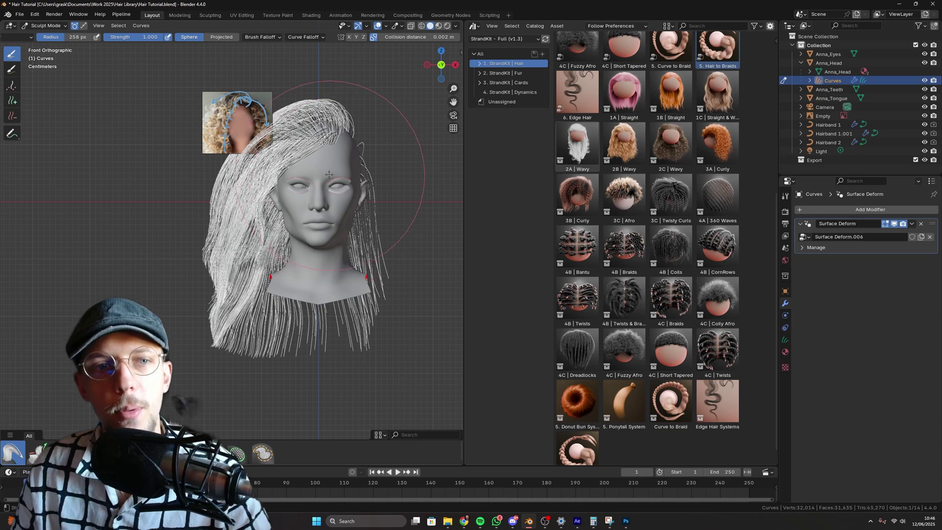
{"action": "scroll", "coordinate": [325, 162], "scroll_direction": "up", "scroll_amount": 1}
{"action": "key", "text": "f"}
{"action": "left_click", "coordinate": [289, 158]}
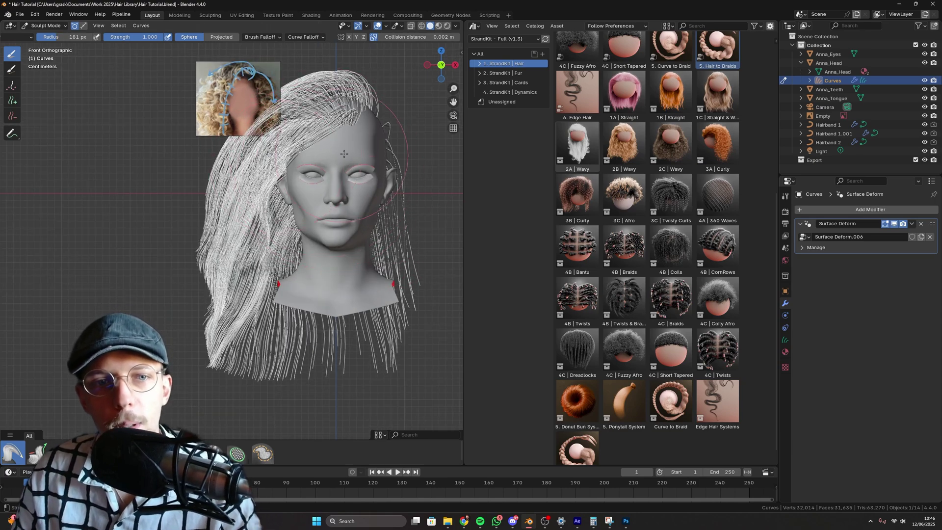
{"action": "middle_click_drag", "start_coordinate": [264, 210], "coordinate": [363, 174]}
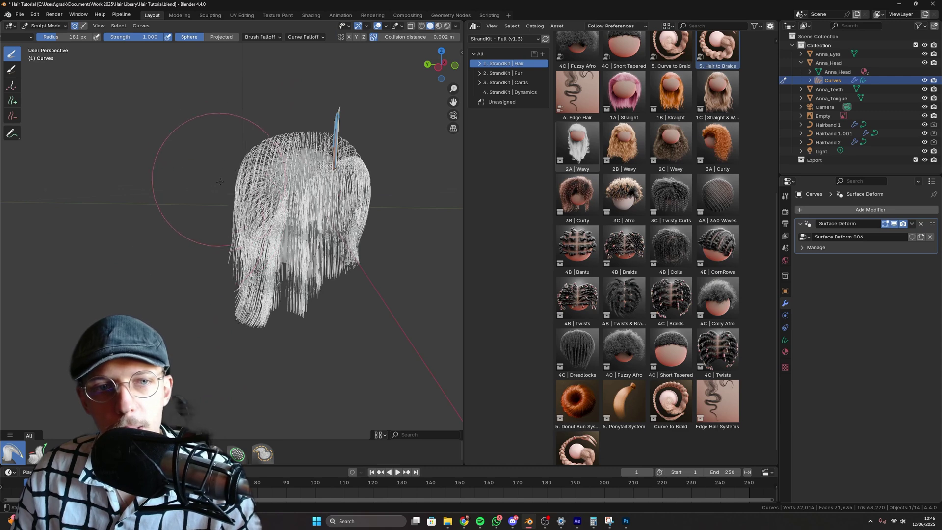
{"action": "middle_click_drag", "start_coordinate": [232, 257], "coordinate": [247, 270]}
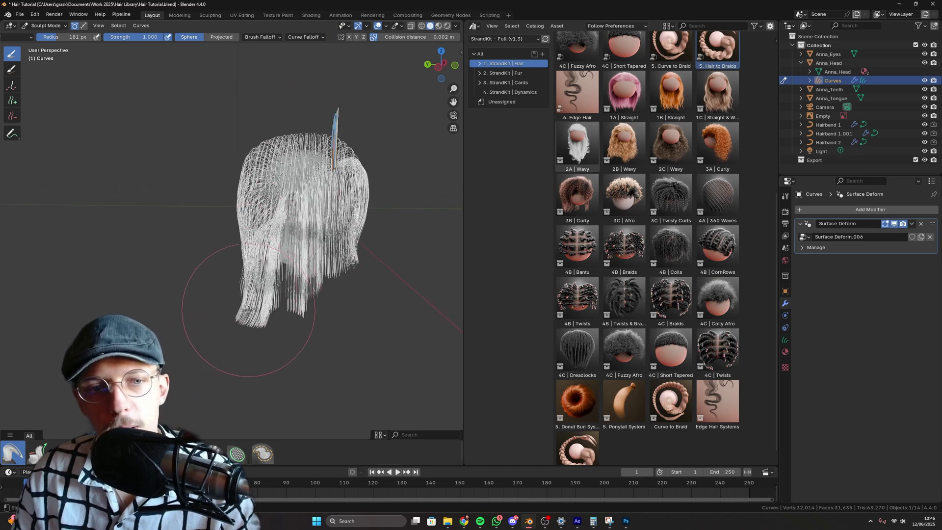
{"action": "mouse_move", "coordinate": [242, 315]}
{"action": "left_mouse_down"}
{"action": "mouse_move", "coordinate": [267, 299]}
{"action": "mouse_move", "coordinate": [294, 304]}
{"action": "mouse_move", "coordinate": [319, 284]}
{"action": "mouse_move", "coordinate": [313, 256]}
{"action": "mouse_move", "coordinate": [310, 279]}
{"action": "left_mouse_up"}
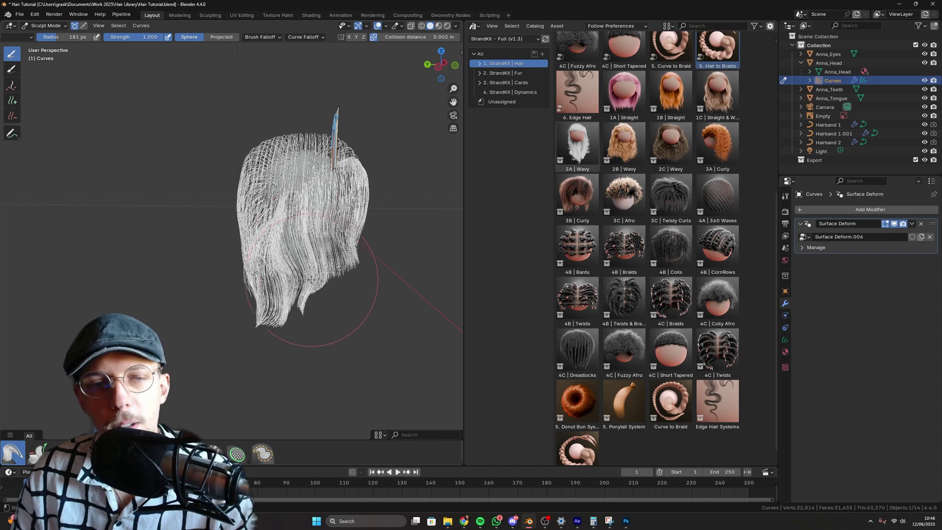
{"action": "left_click_drag", "start_coordinate": [253, 150], "coordinate": [246, 151]}
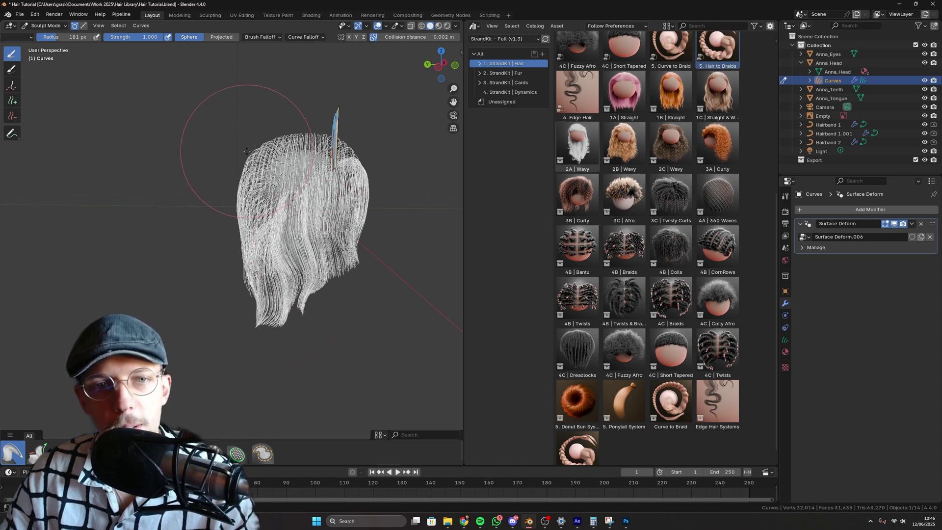
Step: Switch to Object Mode, rename the combed hair curves object as Left, and deselect it
{"action": "key", "text": "KP_1"}
{"action": "left_click", "coordinate": [45, 25]}
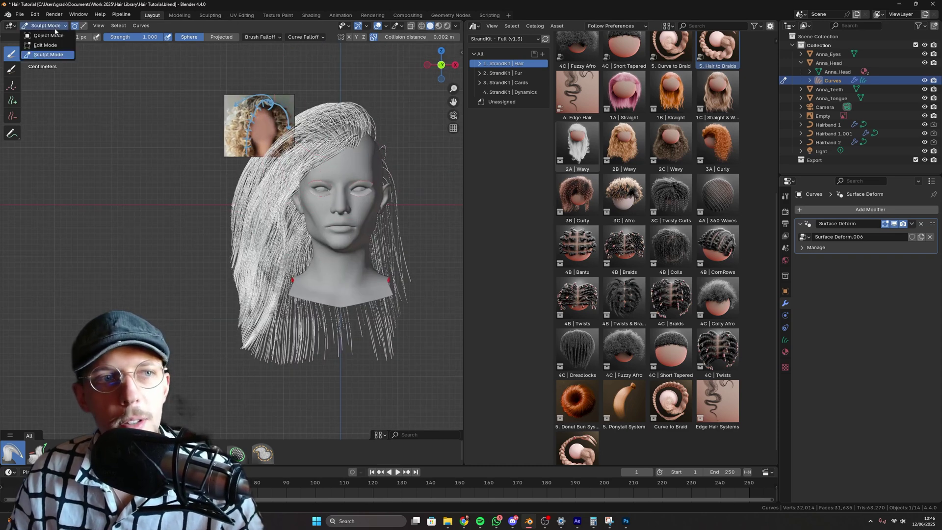
{"action": "left_click", "coordinate": [46, 34]}
{"action": "left_click", "coordinate": [368, 128]}
{"action": "left_click", "coordinate": [296, 117]}
{"action": "key", "text": "F2"}
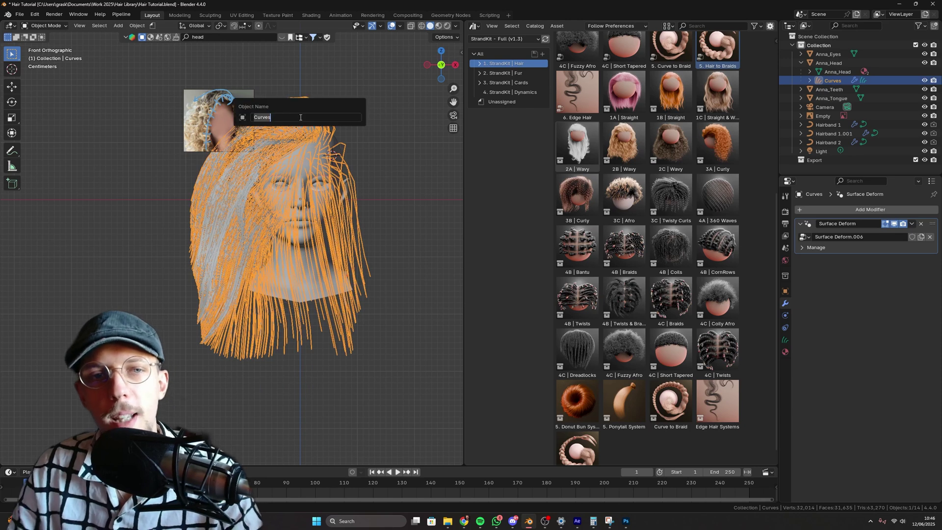
{"action": "key", "text": "Return"}
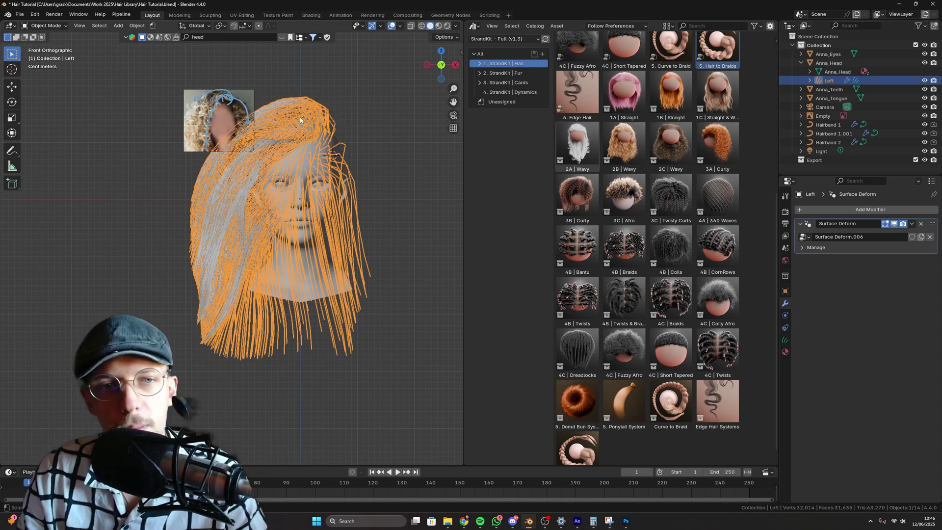
{"action": "left_click", "coordinate": [368, 120]}
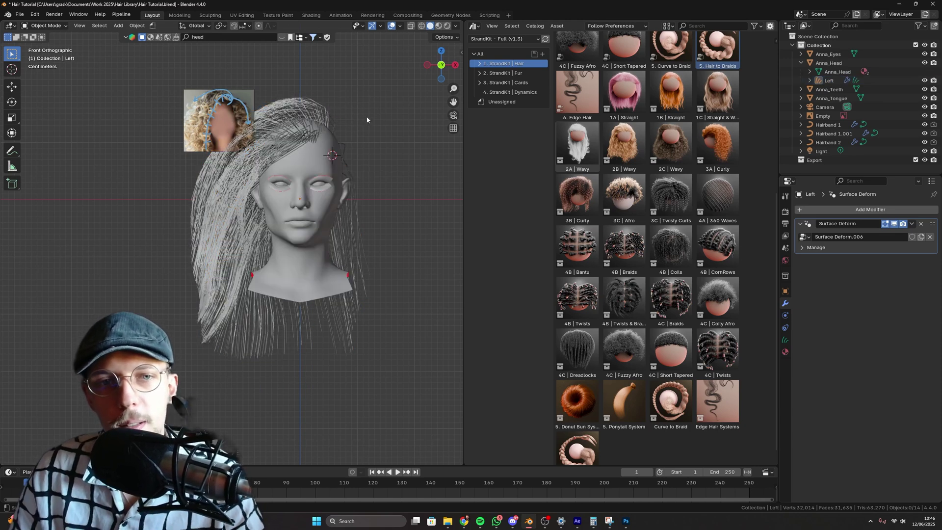
Step: Add an Empty Hair curves object to the head mesh and enter Sculpt Mode on it
{"action": "left_click", "coordinate": [331, 146]}
{"action": "key", "text": "shift+a"}
{"action": "mouse_move", "coordinate": [368, 135]}
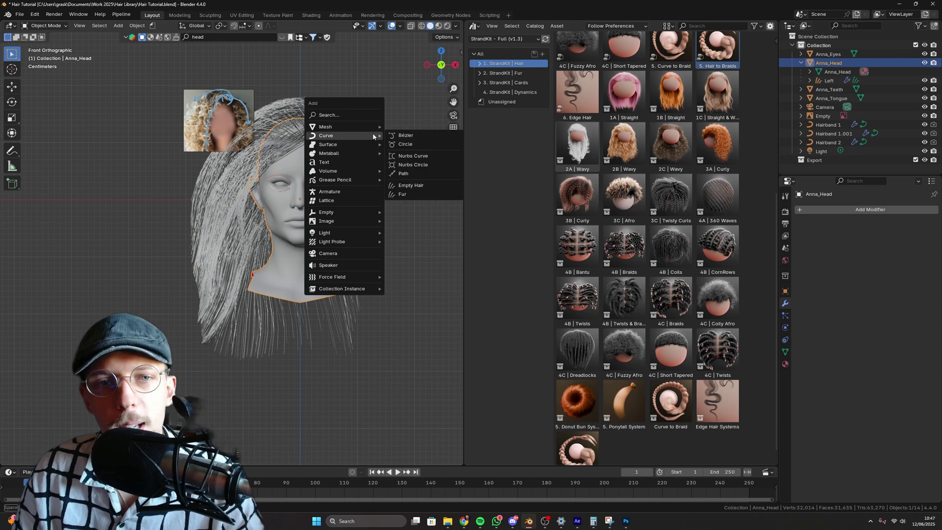
{"action": "left_click", "coordinate": [422, 186]}
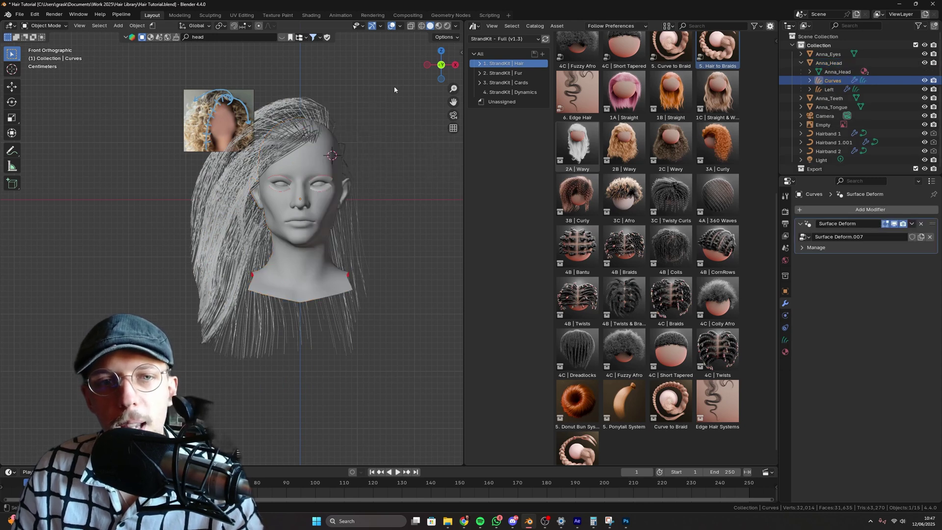
{"action": "left_click", "coordinate": [44, 25]}
{"action": "left_click", "coordinate": [47, 55]}
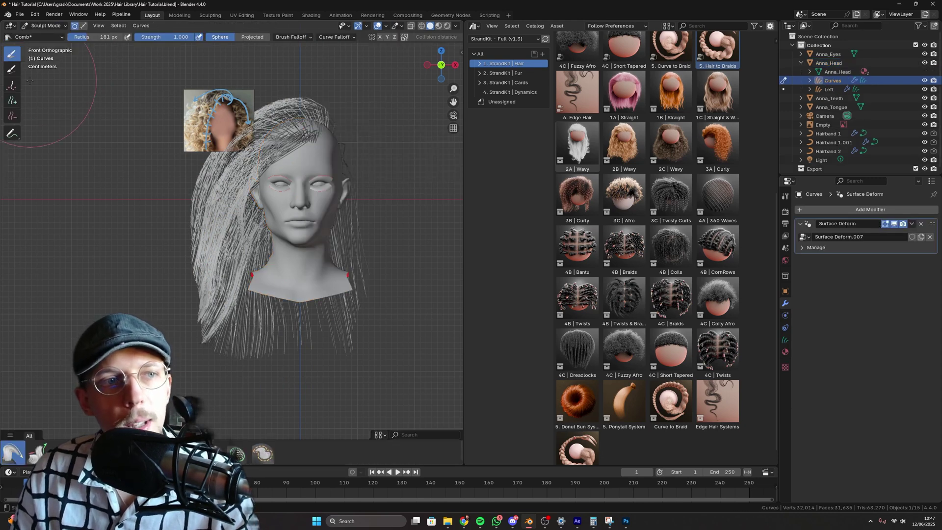
Step: Add sparse hair around the bare side's hairline using the Density brush with Distance Min 0.01 m and a 28 px radius
{"action": "left_click", "coordinate": [16, 87]}
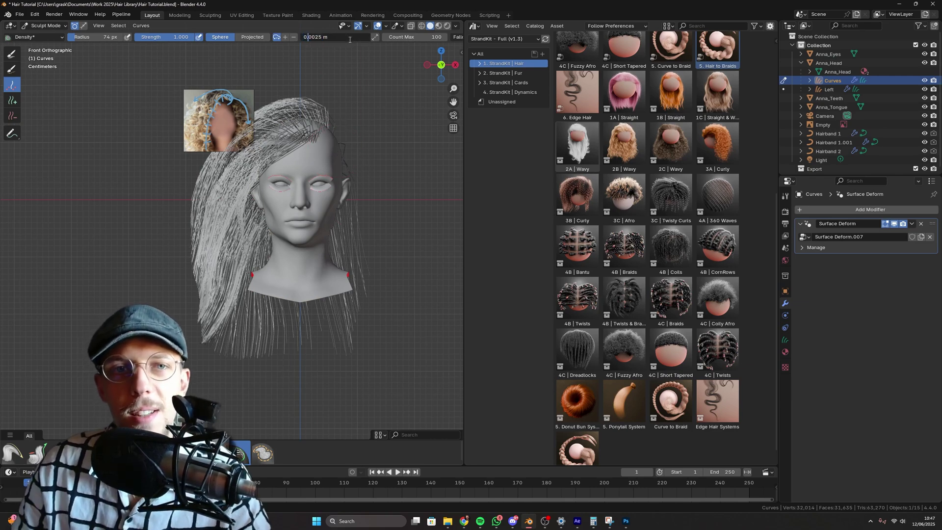
{"action": "type", "text": "1"}
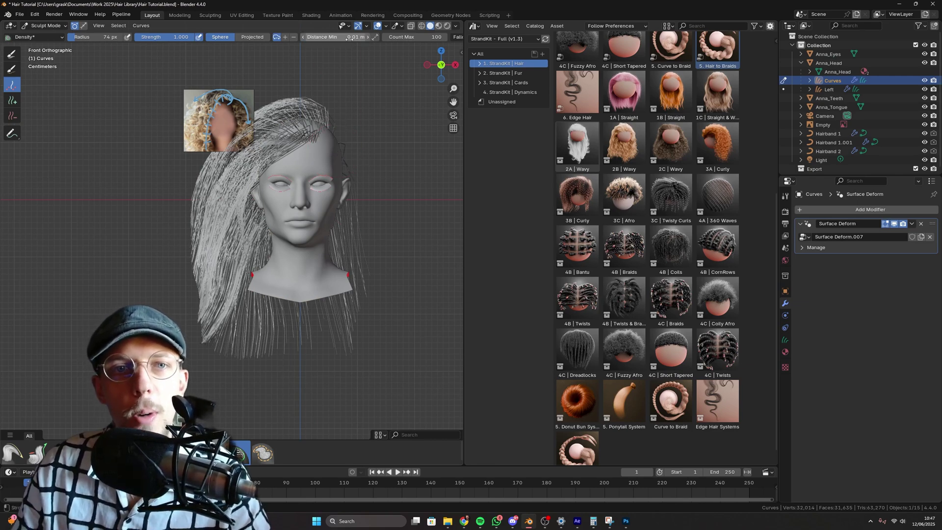
{"action": "key", "text": "Return"}
{"action": "scroll", "coordinate": [289, 103], "scroll_direction": "up", "scroll_amount": 5}
{"action": "mouse_move", "coordinate": [275, 128]}
{"action": "middle_mouse_down"}
{"action": "mouse_move", "coordinate": [289, 104]}
{"action": "mouse_move", "coordinate": [261, 180]}
{"action": "middle_mouse_up"}
{"action": "scroll", "coordinate": [289, 104], "scroll_direction": "down", "scroll_amount": 6}
{"action": "key", "text": "f"}
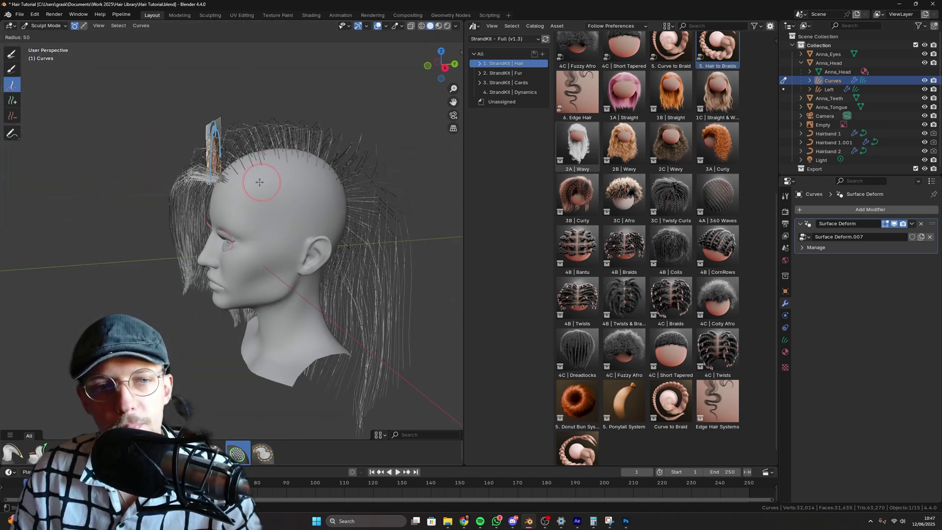
{"action": "left_click", "coordinate": [252, 184]}
{"action": "left_click", "coordinate": [252, 184]}
{"action": "middle_click_drag", "start_coordinate": [271, 195], "coordinate": [245, 180]}
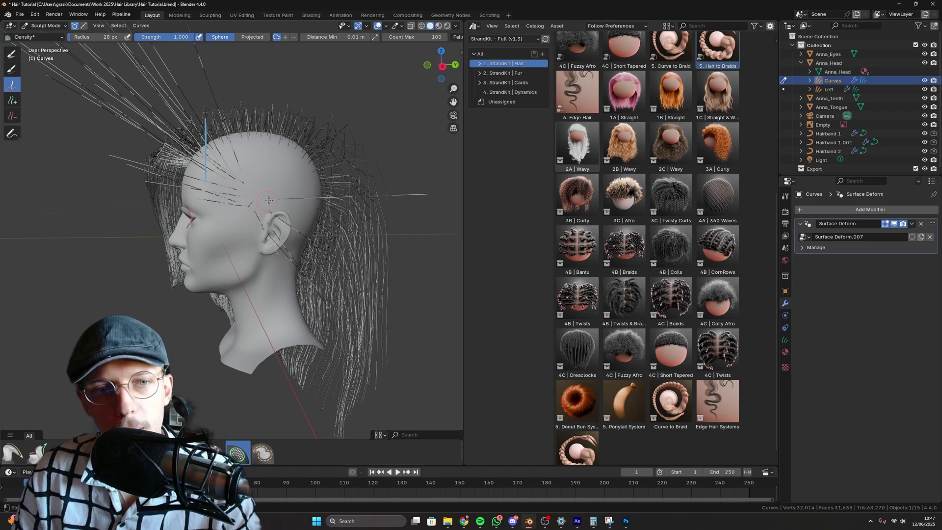
{"action": "middle_click_drag", "start_coordinate": [271, 198], "coordinate": [196, 199]}
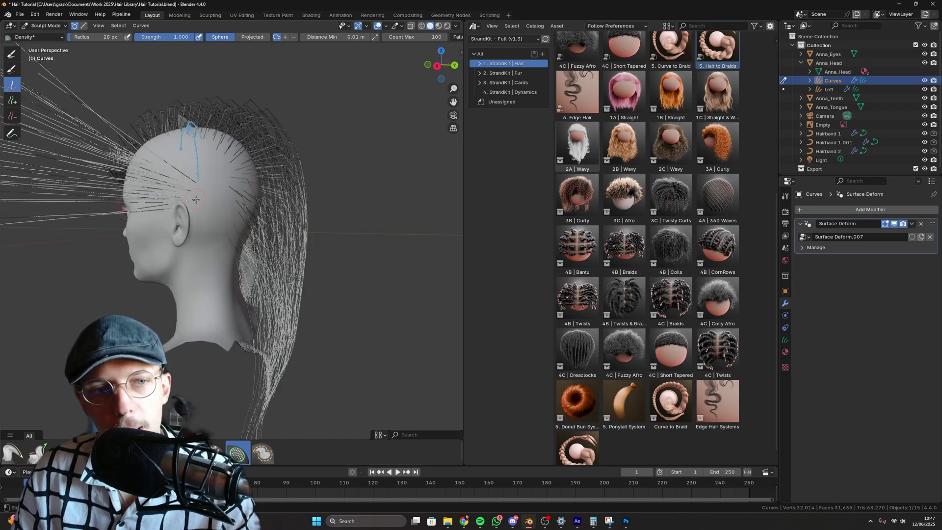
Step: Fill the rest of the bare side of the scalp up to the part with Density radii of 62 px and 39 px
{"action": "mouse_move", "coordinate": [221, 240]}
{"action": "middle_mouse_down"}
{"action": "mouse_move", "coordinate": [215, 230]}
{"action": "mouse_move", "coordinate": [229, 218]}
{"action": "mouse_move", "coordinate": [312, 203]}
{"action": "mouse_move", "coordinate": [318, 230]}
{"action": "mouse_move", "coordinate": [336, 204]}
{"action": "mouse_move", "coordinate": [366, 206]}
{"action": "middle_mouse_up"}
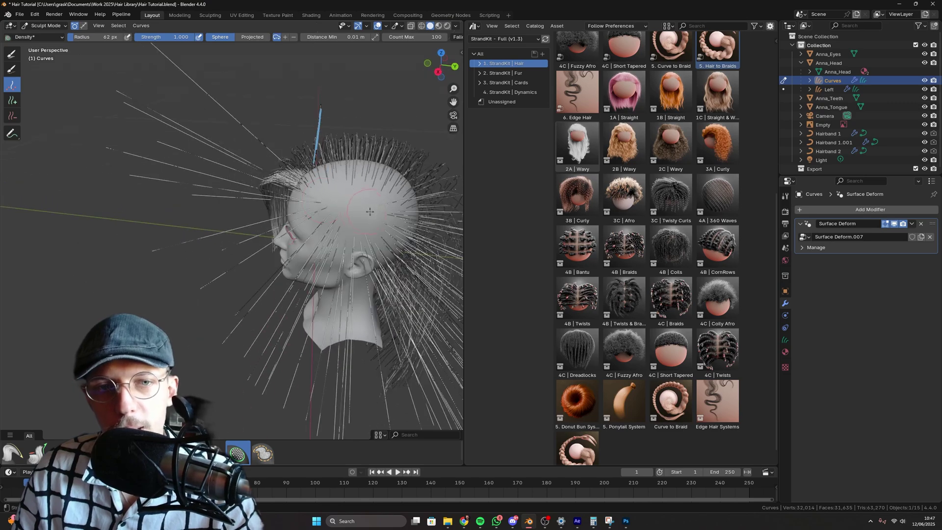
{"action": "left_click_drag", "start_coordinate": [368, 206], "coordinate": [344, 203]}
{"action": "middle_click_drag", "start_coordinate": [349, 227], "coordinate": [407, 197]}
{"action": "scroll", "coordinate": [327, 200], "scroll_direction": "up", "scroll_amount": 2}
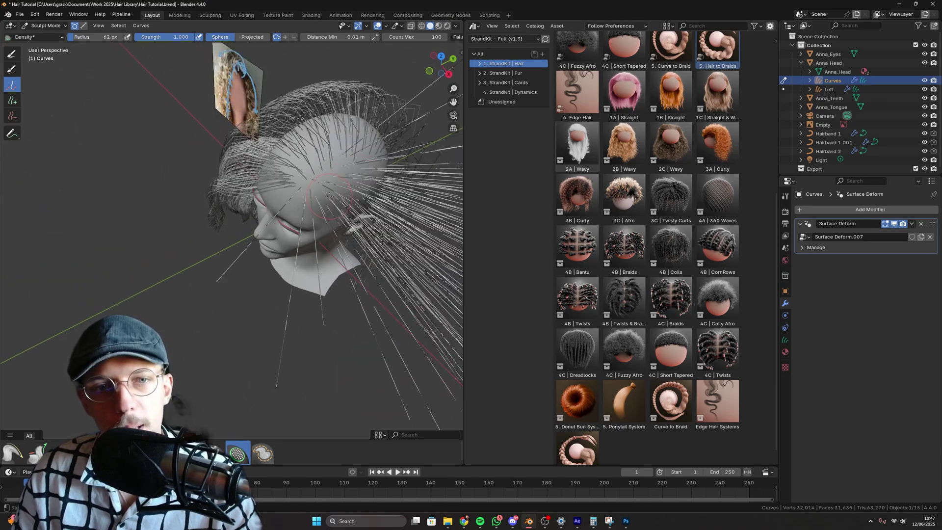
{"action": "key", "text": "f"}
{"action": "left_click", "coordinate": [330, 180]}
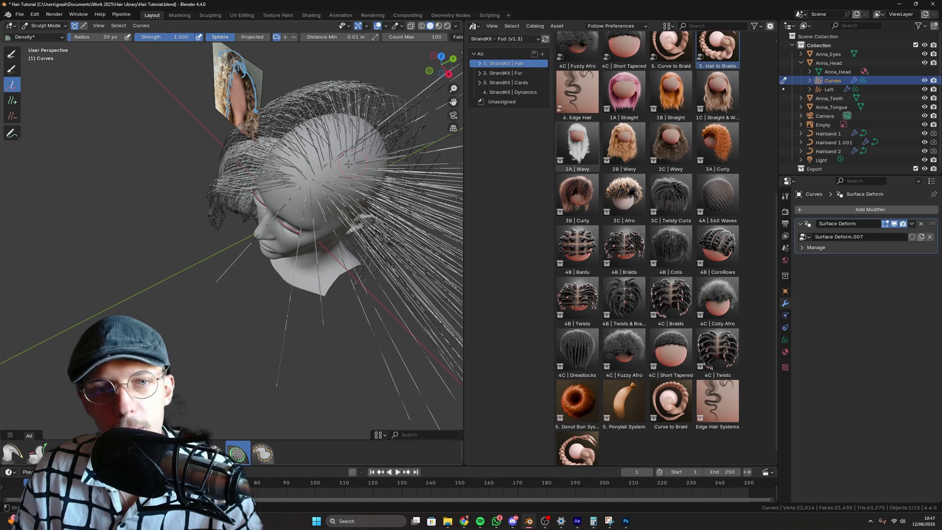
{"action": "mouse_move", "coordinate": [348, 165]}
{"action": "middle_mouse_down"}
{"action": "mouse_move", "coordinate": [282, 209]}
{"action": "mouse_move", "coordinate": [310, 184]}
{"action": "mouse_move", "coordinate": [366, 169]}
{"action": "middle_mouse_up"}
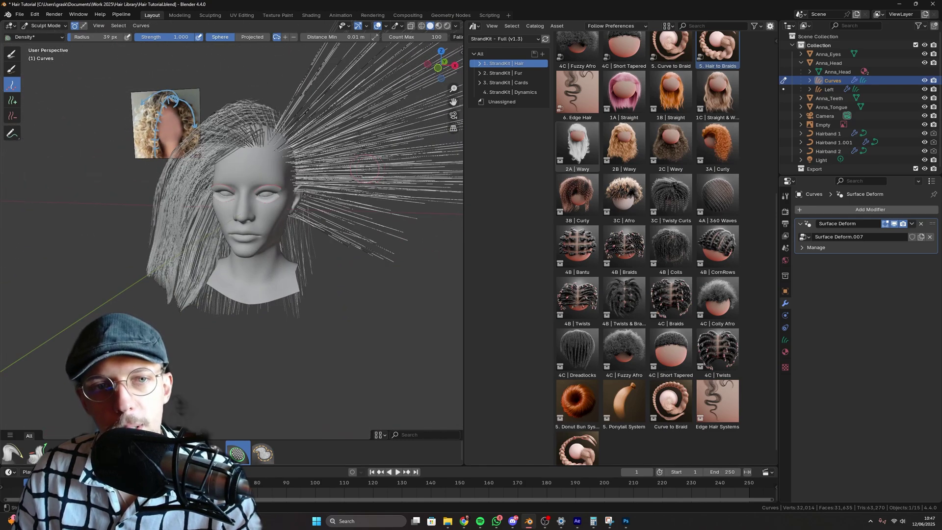
{"action": "middle_click_drag", "start_coordinate": [82, 74], "coordinate": [295, 40]}
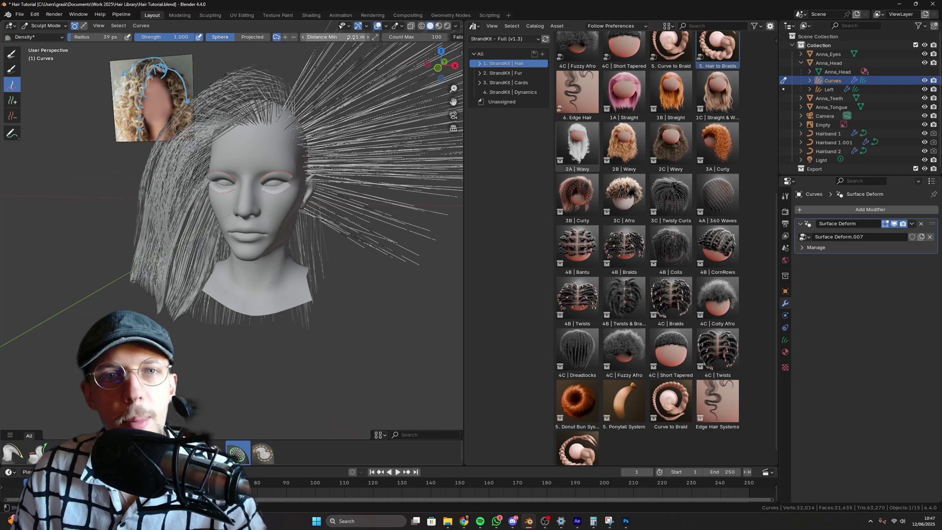
Step: Thicken the new hair along the hairline and part with Density Distance Min 0.0025 m and a 17 px radius
{"action": "left_click", "coordinate": [351, 38]}
{"action": "type", "text": ".00"}
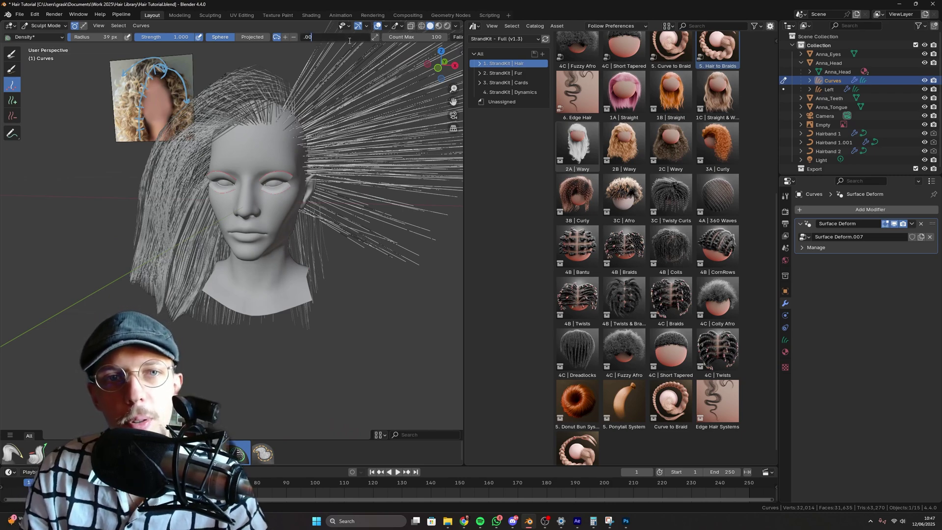
{"action": "type", "text": "25"}
{"action": "key", "text": "Return"}
{"action": "scroll", "coordinate": [306, 131], "scroll_direction": "up", "scroll_amount": 2}
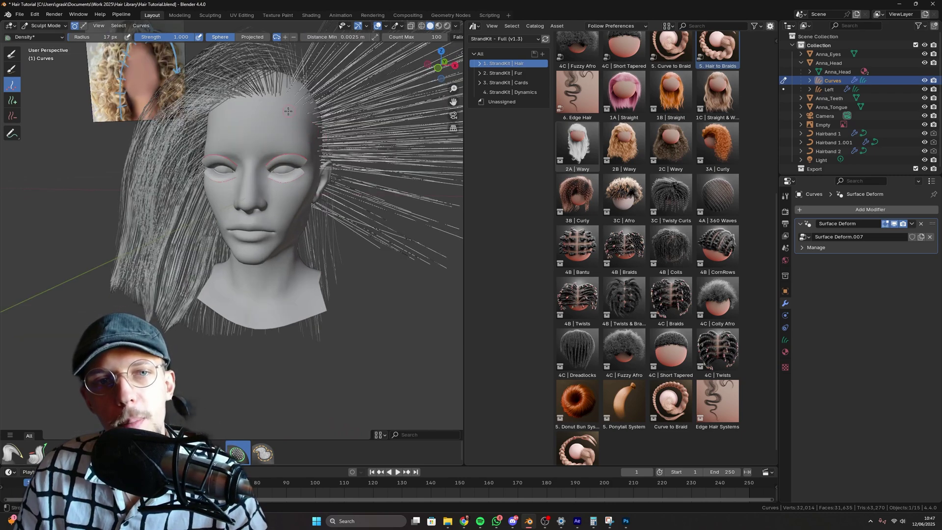
{"action": "middle_click_drag", "start_coordinate": [288, 112], "coordinate": [238, 148]}
{"action": "left_click_drag", "start_coordinate": [239, 144], "coordinate": [277, 167]}
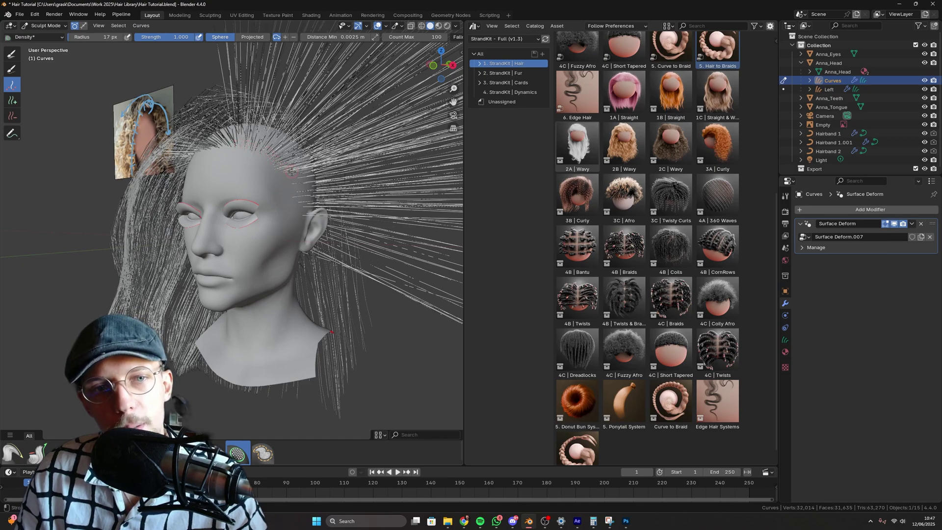
{"action": "middle_click_drag", "start_coordinate": [277, 167], "coordinate": [213, 159]}
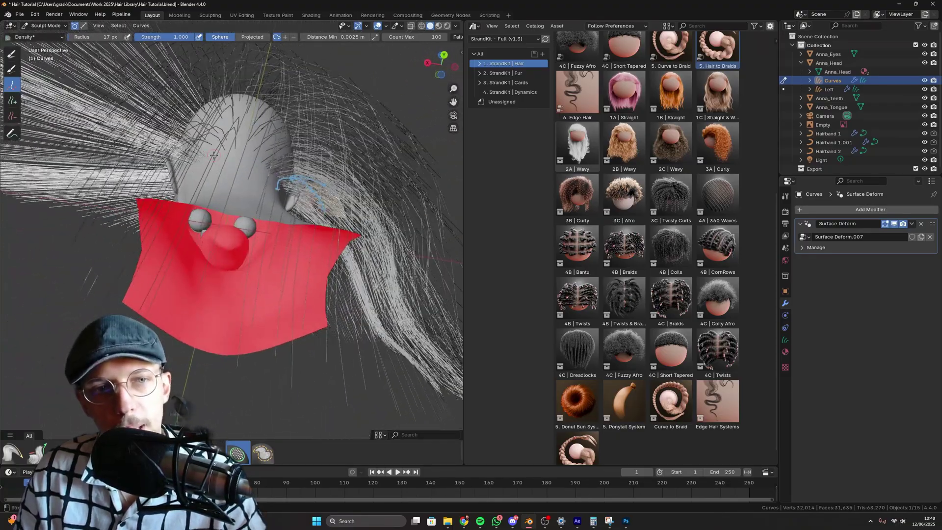
{"action": "left_click_drag", "start_coordinate": [222, 157], "coordinate": [237, 160]}
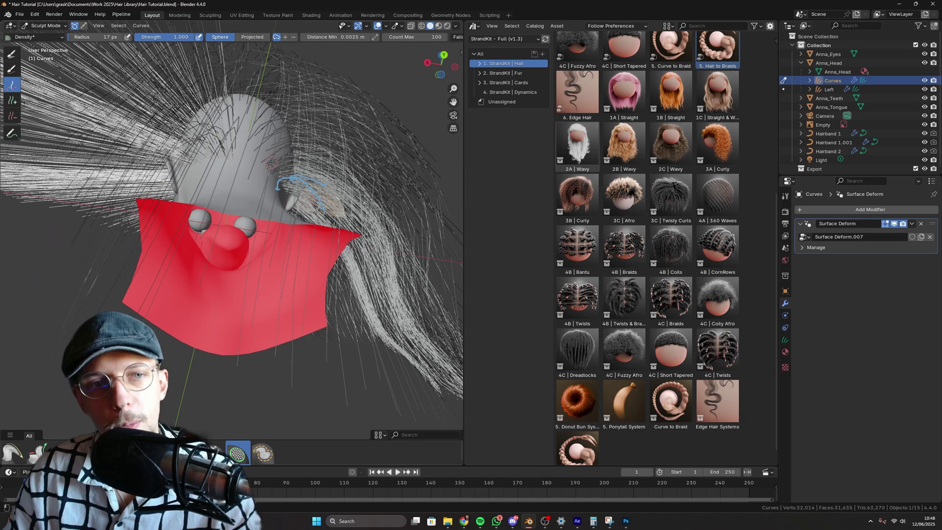
Step: Comb the new outward-pointing strands down beside the face using Projected falloff and a 243 px radius
{"action": "key", "text": "KP_1"}
{"action": "scroll", "coordinate": [221, 142], "scroll_direction": "down", "scroll_amount": 2}
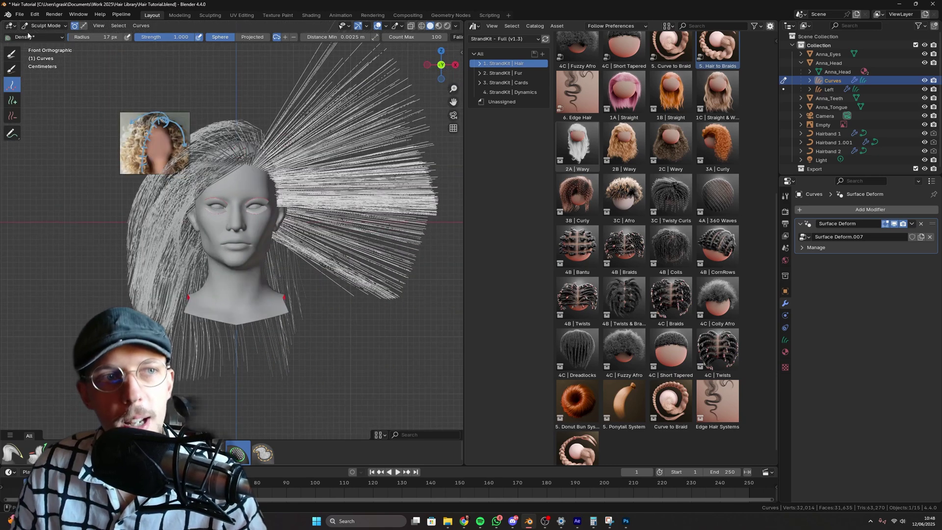
{"action": "left_click", "coordinate": [13, 54]}
{"action": "scroll", "coordinate": [293, 149], "scroll_direction": "up", "scroll_amount": 2}
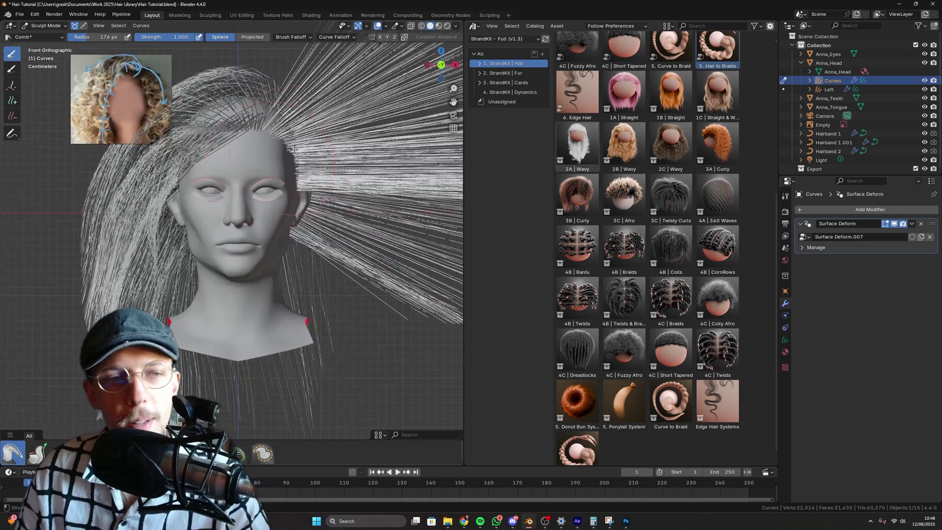
{"action": "scroll", "coordinate": [203, 114], "scroll_direction": "up", "scroll_amount": 1}
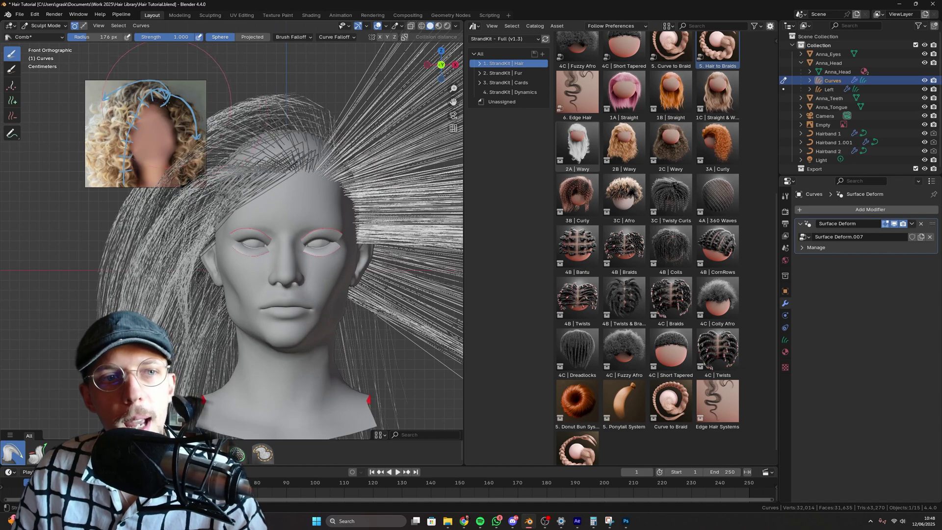
{"action": "scroll", "coordinate": [193, 109], "scroll_direction": "down", "scroll_amount": 4}
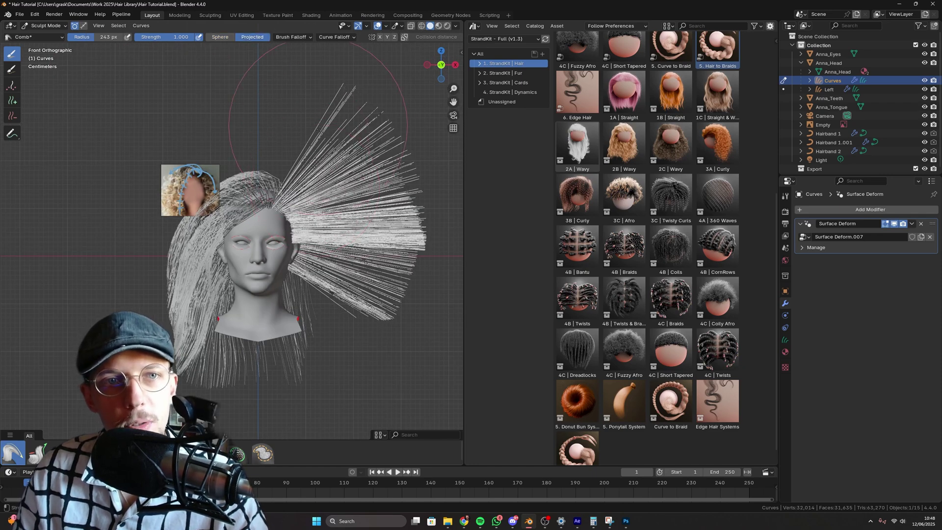
{"action": "left_click_drag", "start_coordinate": [320, 129], "coordinate": [363, 191]}
{"action": "mouse_move", "coordinate": [307, 153]}
{"action": "left_mouse_down"}
{"action": "mouse_move", "coordinate": [371, 206]}
{"action": "mouse_move", "coordinate": [333, 284]}
{"action": "left_mouse_up"}
Step: Set the Comb radius to 213 px and comb the lower ends of the new side's hair slightly outward from the front
{"action": "middle_click_drag", "start_coordinate": [333, 285], "coordinate": [314, 207]}
{"action": "key", "text": "KP_1"}
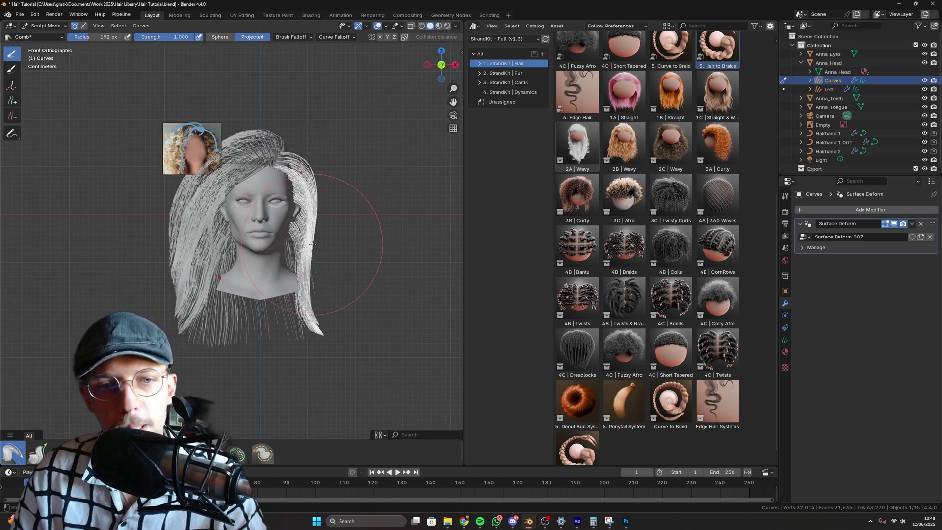
{"action": "key", "text": "f"}
{"action": "left_click", "coordinate": [308, 248]}
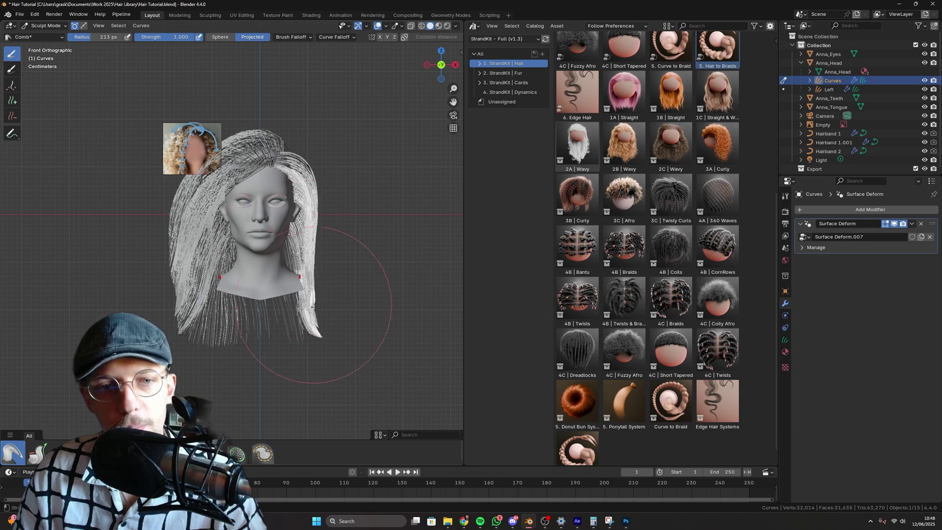
{"action": "left_click_drag", "start_coordinate": [314, 307], "coordinate": [320, 313]}
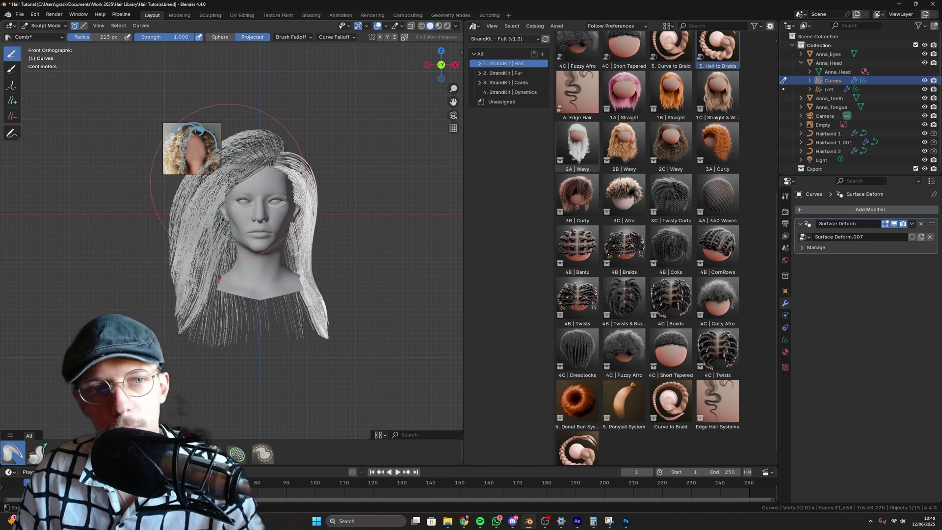
Step: Comb the Curves hair in toward the face and shape its lower ends from several side angles with a 213 px radius
{"action": "mouse_move", "coordinate": [227, 182]}
{"action": "middle_mouse_down"}
{"action": "mouse_move", "coordinate": [207, 138]}
{"action": "mouse_move", "coordinate": [337, 263]}
{"action": "middle_mouse_up"}
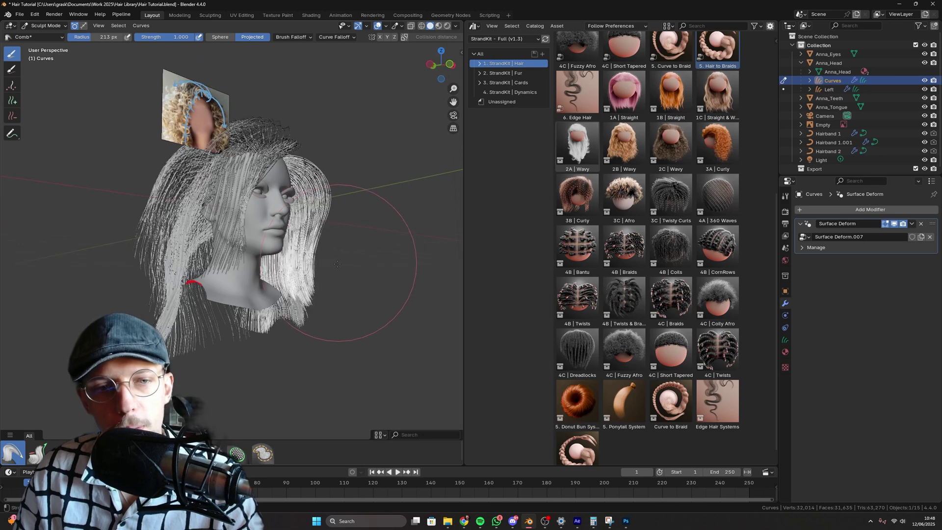
{"action": "left_click_drag", "start_coordinate": [339, 175], "coordinate": [325, 210]}
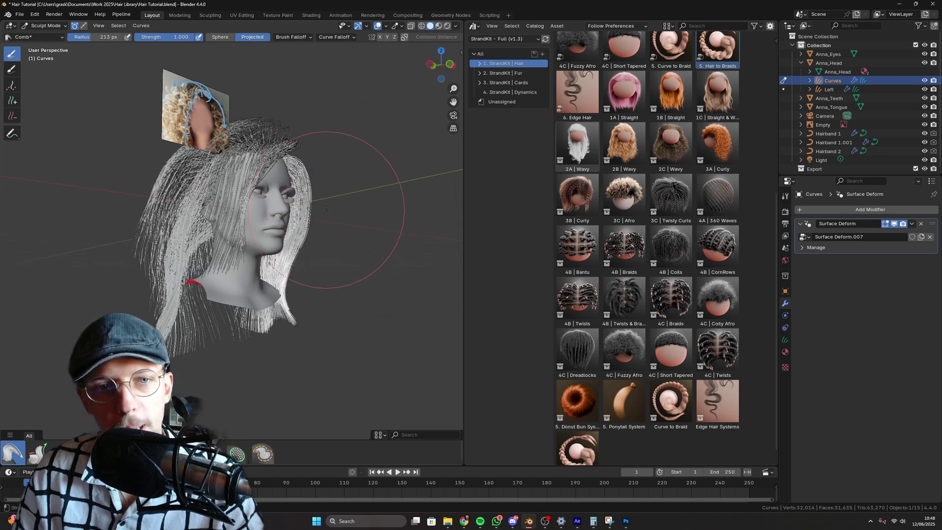
{"action": "middle_click_drag", "start_coordinate": [302, 288], "coordinate": [271, 297]}
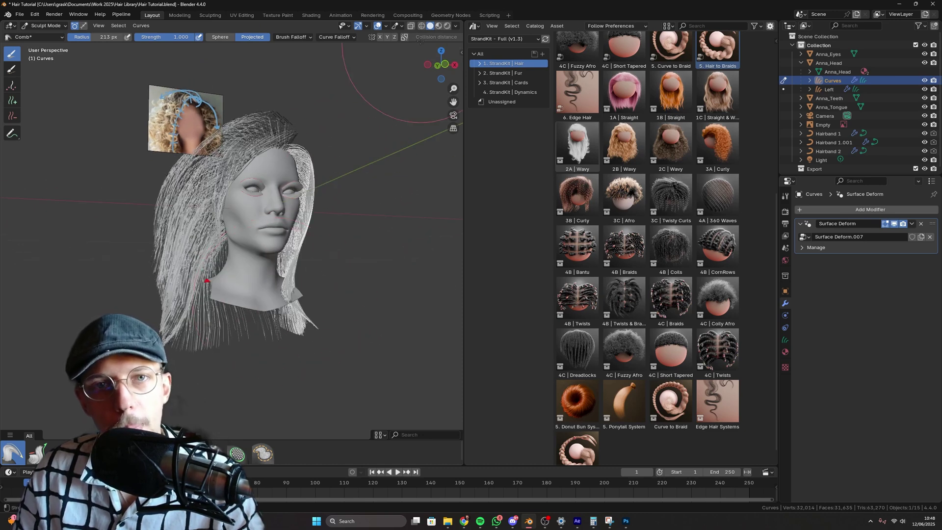
{"action": "middle_click_drag", "start_coordinate": [339, 343], "coordinate": [278, 310]}
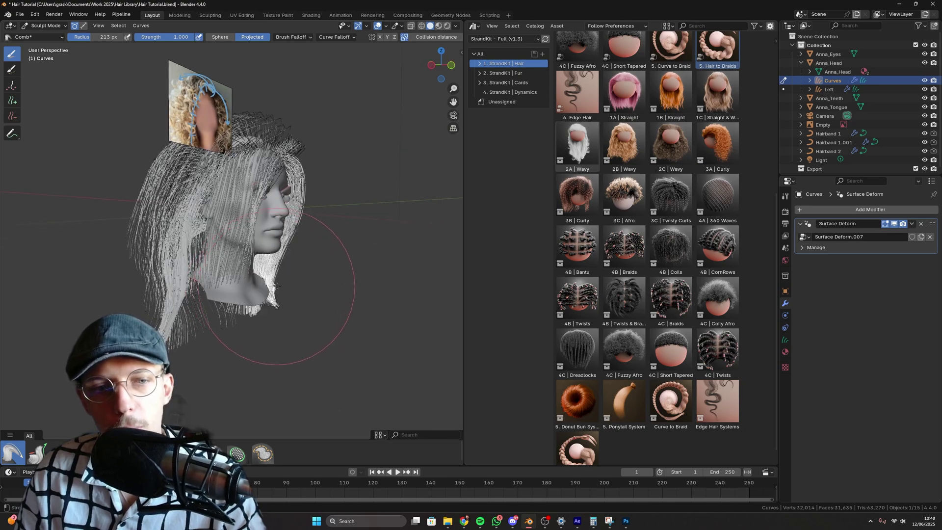
{"action": "mouse_move", "coordinate": [266, 294]}
{"action": "middle_mouse_down"}
{"action": "mouse_move", "coordinate": [282, 283]}
{"action": "mouse_move", "coordinate": [242, 284]}
{"action": "middle_mouse_up"}
{"action": "mouse_move", "coordinate": [312, 307]}
{"action": "left_mouse_down"}
{"action": "mouse_move", "coordinate": [328, 335]}
{"action": "mouse_move", "coordinate": [361, 344]}
{"action": "left_mouse_up"}
Step: Set the Comb radius to 244 px and smooth the Curves hair down along the side and back of the head
{"action": "key", "text": "f"}
{"action": "left_click", "coordinate": [353, 334]}
{"action": "mouse_move", "coordinate": [360, 343]}
{"action": "middle_mouse_down"}
{"action": "mouse_move", "coordinate": [277, 303]}
{"action": "mouse_move", "coordinate": [343, 382]}
{"action": "mouse_move", "coordinate": [339, 393]}
{"action": "mouse_move", "coordinate": [307, 397]}
{"action": "mouse_move", "coordinate": [327, 280]}
{"action": "mouse_move", "coordinate": [344, 305]}
{"action": "mouse_move", "coordinate": [383, 206]}
{"action": "mouse_move", "coordinate": [344, 167]}
{"action": "mouse_move", "coordinate": [245, 201]}
{"action": "mouse_move", "coordinate": [277, 172]}
{"action": "middle_mouse_up"}
{"action": "key", "text": "f"}
{"action": "left_click", "coordinate": [243, 201]}
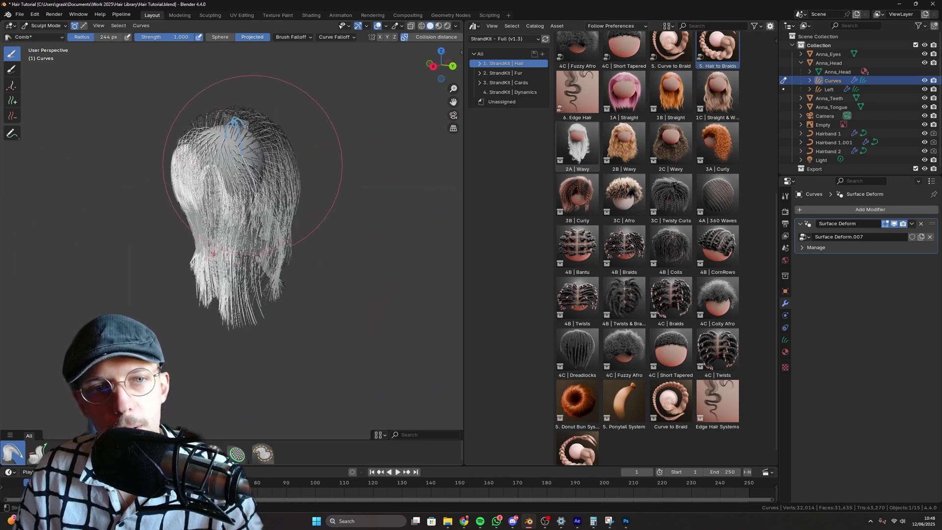
{"action": "middle_click_drag", "start_coordinate": [323, 231], "coordinate": [305, 224]}
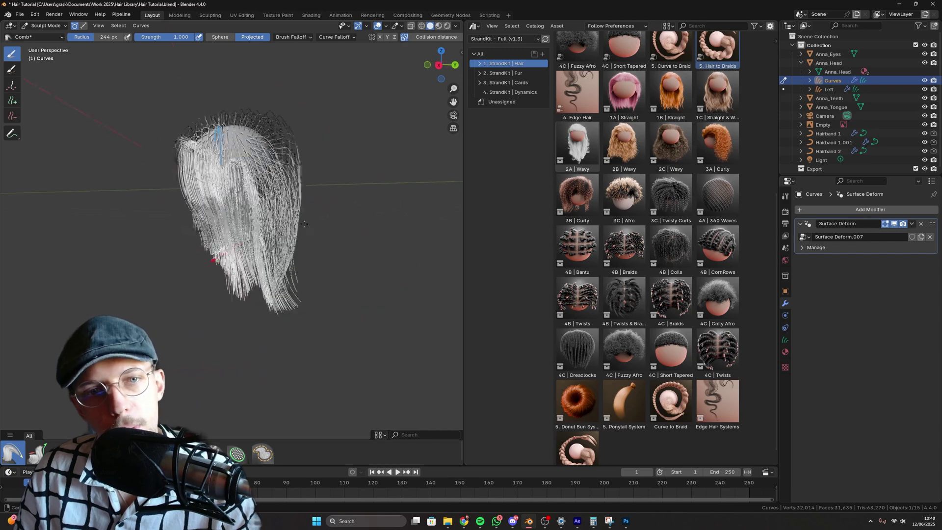
{"action": "middle_click_drag", "start_coordinate": [189, 280], "coordinate": [247, 290], "text": "shift"}
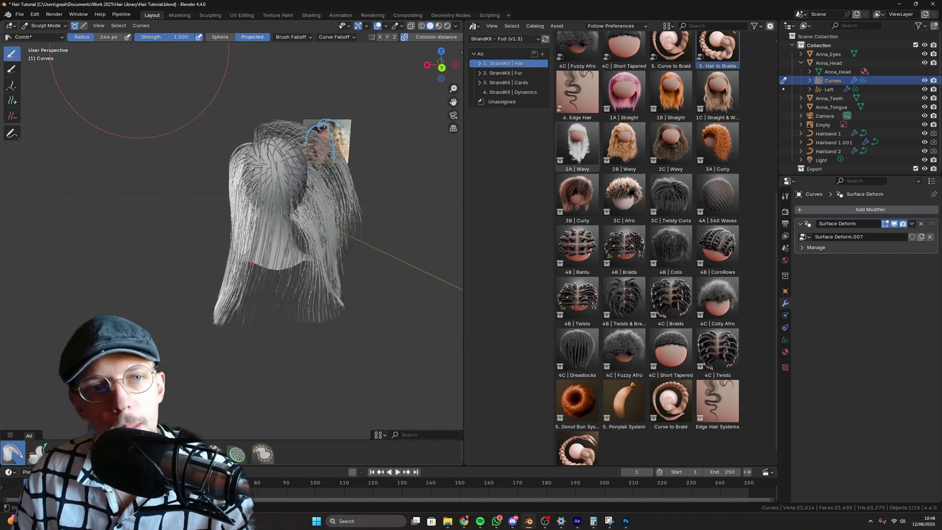
Step: Switch to sculpting the Left hair object and set the Comb radius to 191 px for its back section
{"action": "left_click", "coordinate": [53, 25]}
{"action": "left_click", "coordinate": [51, 34]}
{"action": "left_click", "coordinate": [279, 143]}
{"action": "left_click", "coordinate": [45, 25]}
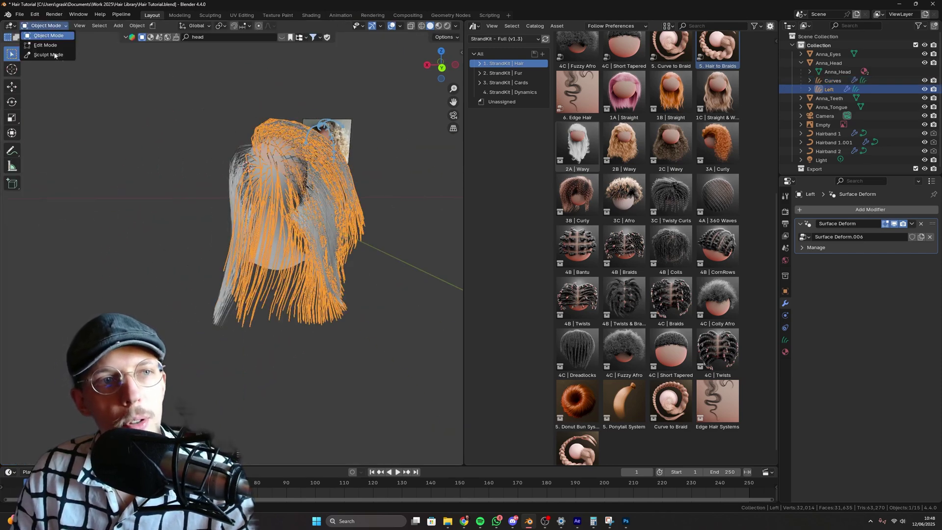
{"action": "left_click", "coordinate": [49, 56]}
{"action": "mouse_move", "coordinate": [275, 192]}
{"action": "middle_mouse_down"}
{"action": "mouse_move", "coordinate": [319, 171]}
{"action": "mouse_move", "coordinate": [302, 162]}
{"action": "mouse_move", "coordinate": [189, 164]}
{"action": "mouse_move", "coordinate": [358, 126]}
{"action": "mouse_move", "coordinate": [305, 126]}
{"action": "mouse_move", "coordinate": [162, 255]}
{"action": "mouse_move", "coordinate": [197, 214]}
{"action": "middle_mouse_up"}
{"action": "key", "text": "f"}
{"action": "left_click", "coordinate": [302, 162]}
Step: Return to sculpting the Curves hair object with the Density brush and frame the hair part from above
{"action": "key", "text": "KP_1"}
{"action": "left_click", "coordinate": [65, 25]}
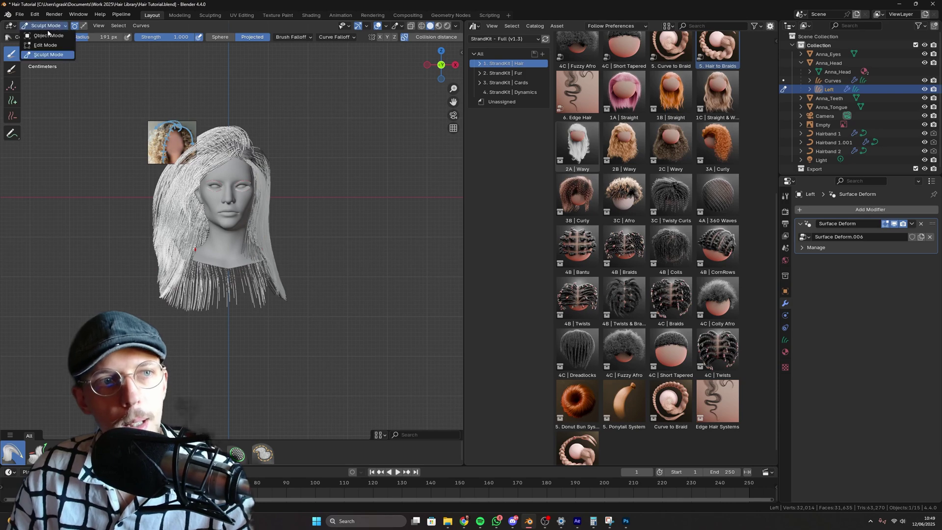
{"action": "left_click", "coordinate": [47, 37]}
{"action": "left_click", "coordinate": [259, 157]}
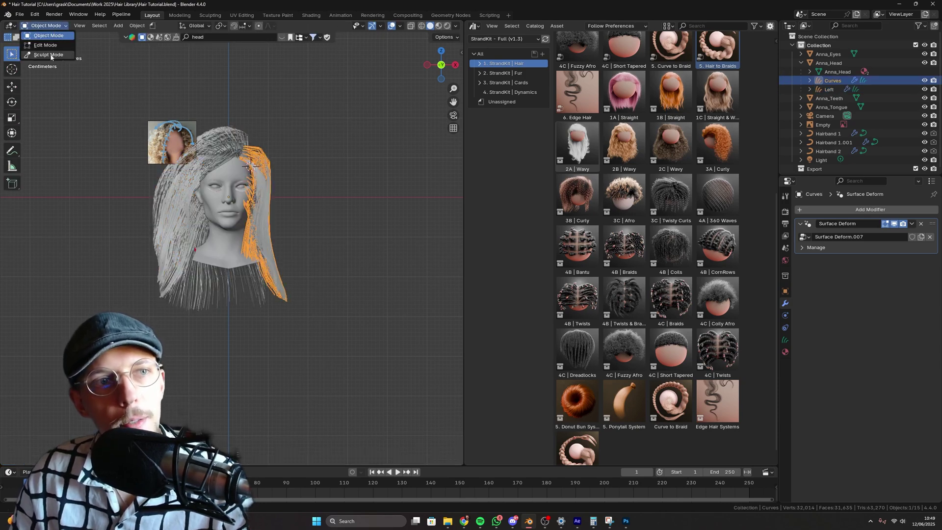
{"action": "left_click", "coordinate": [48, 55]}
{"action": "left_click", "coordinate": [13, 88]}
{"action": "mouse_move", "coordinate": [304, 206]}
{"action": "middle_mouse_down"}
{"action": "mouse_move", "coordinate": [246, 125]}
{"action": "mouse_move", "coordinate": [245, 138]}
{"action": "middle_mouse_up"}
{"action": "scroll", "coordinate": [244, 144], "scroll_direction": "up", "scroll_amount": 3}
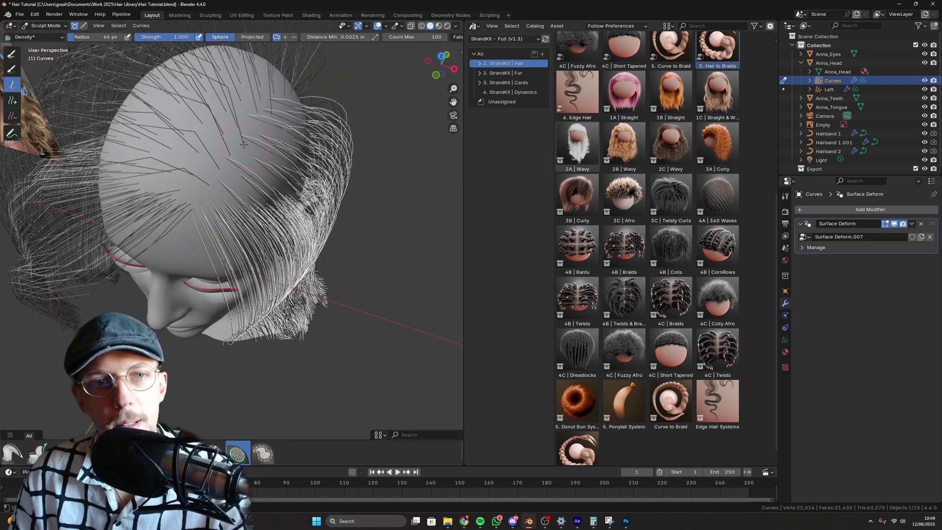
{"action": "middle_click_drag", "start_coordinate": [218, 196], "coordinate": [214, 185]}
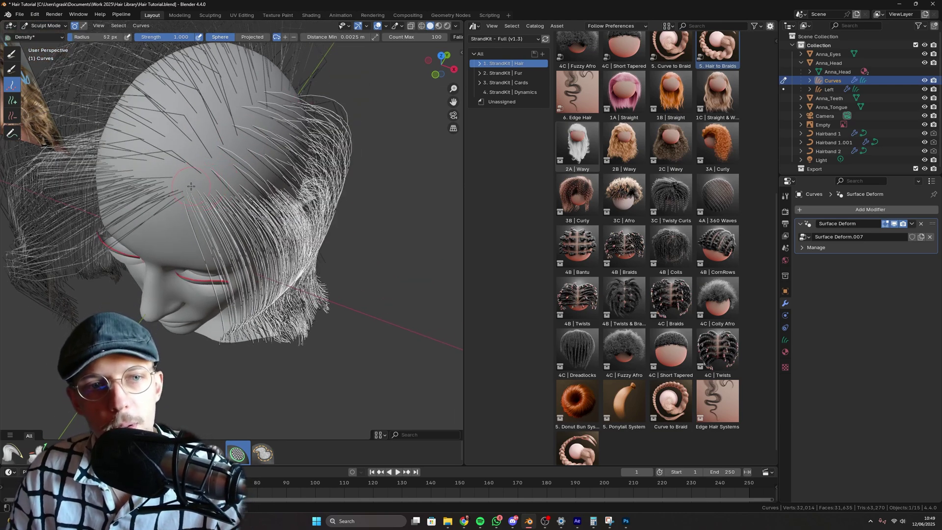
{"action": "middle_click_drag", "start_coordinate": [191, 186], "coordinate": [201, 178]}
Step: Try to add strands along the part of the Curves hair with a 30 px Density radius
{"action": "key", "text": "f"}
{"action": "left_click", "coordinate": [139, 228]}
{"action": "key", "text": "f"}
{"action": "left_click", "coordinate": [128, 239]}
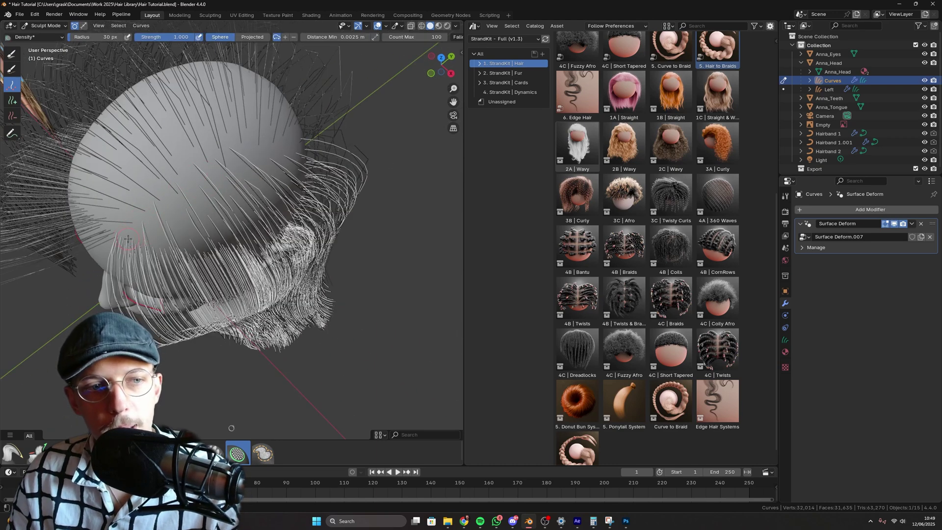
{"action": "mouse_move", "coordinate": [158, 215]}
{"action": "left_mouse_down"}
{"action": "mouse_move", "coordinate": [206, 206]}
{"action": "mouse_move", "coordinate": [302, 147]}
{"action": "left_mouse_up"}
{"action": "middle_click_drag", "start_coordinate": [194, 226], "coordinate": [298, 180]}
{"action": "scroll", "coordinate": [193, 179], "scroll_direction": "down", "scroll_amount": 3}
{"action": "scroll", "coordinate": [297, 179], "scroll_direction": "up", "scroll_amount": 2}
{"action": "scroll", "coordinate": [342, 123], "scroll_direction": "up", "scroll_amount": 2}
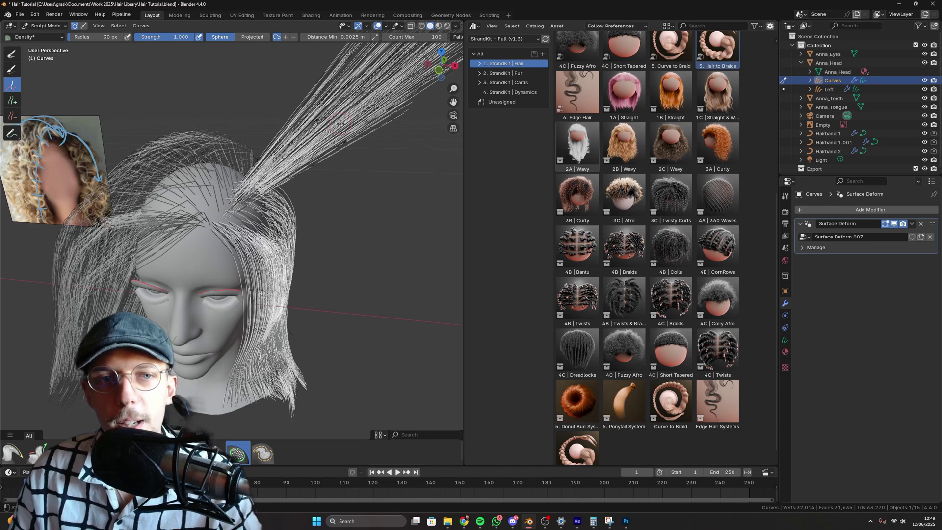
{"action": "middle_click_drag", "start_coordinate": [341, 123], "coordinate": [311, 161]}
{"action": "scroll", "coordinate": [319, 127], "scroll_direction": "up", "scroll_amount": 2}
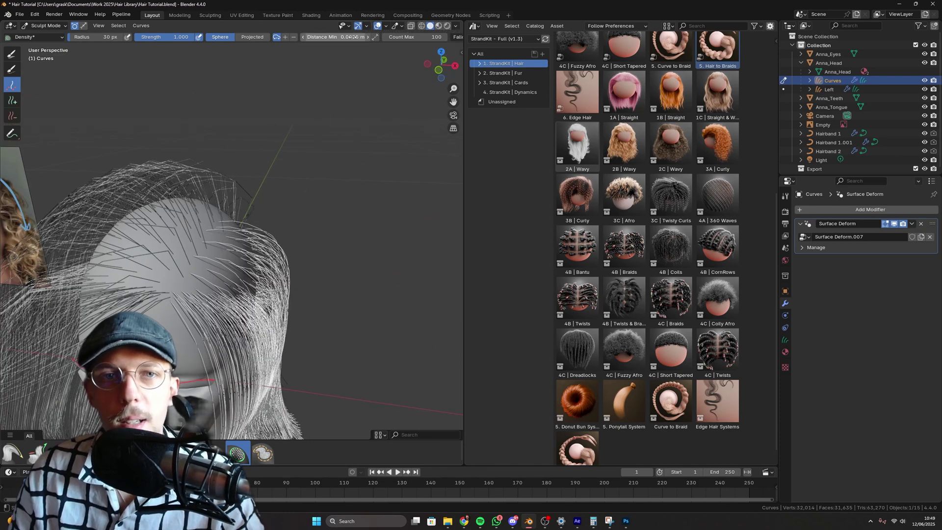
Step: Enable Length and Shape interpolation in the Density brush's Curve Shape settings
{"action": "scroll", "coordinate": [352, 37], "scroll_direction": "right", "scroll_amount": 5}
{"action": "left_click", "coordinate": [373, 37]}
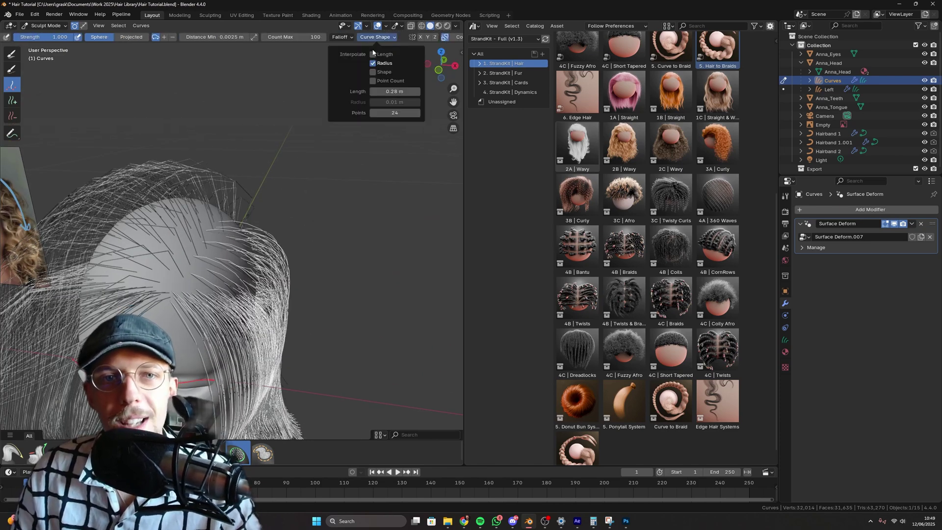
{"action": "left_click", "coordinate": [374, 55]}
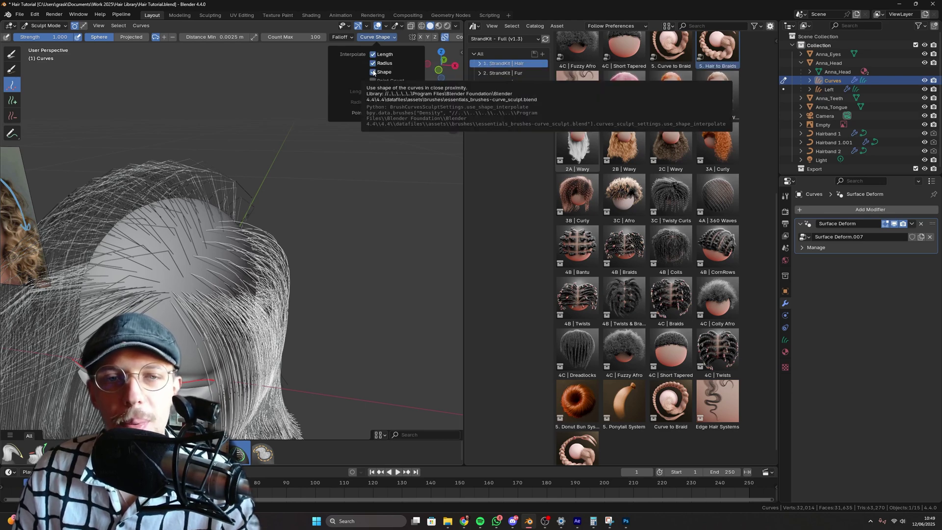
{"action": "left_click", "coordinate": [366, 37]}
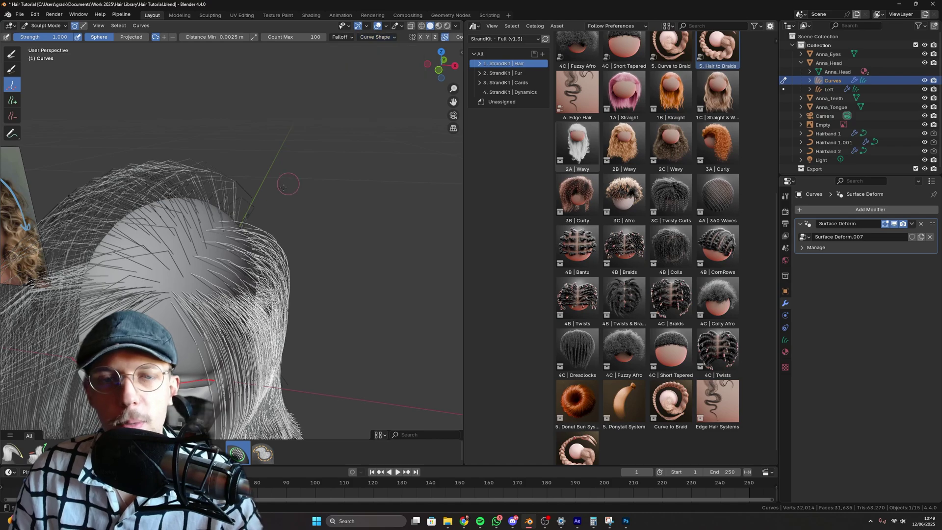
Step: Add strands to the Curves hair along the part from the forehead toward the crown with the Density brush
{"action": "middle_click_drag", "start_coordinate": [289, 184], "coordinate": [212, 233]}
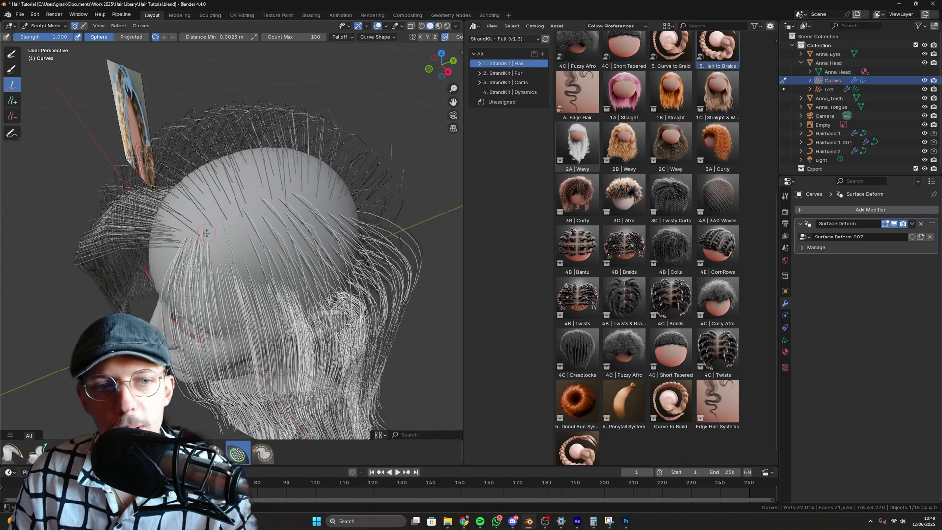
{"action": "mouse_move", "coordinate": [206, 233]}
{"action": "left_mouse_down"}
{"action": "mouse_move", "coordinate": [308, 194]}
{"action": "mouse_move", "coordinate": [335, 203]}
{"action": "left_mouse_up"}
{"action": "middle_click_drag", "start_coordinate": [333, 203], "coordinate": [252, 180]}
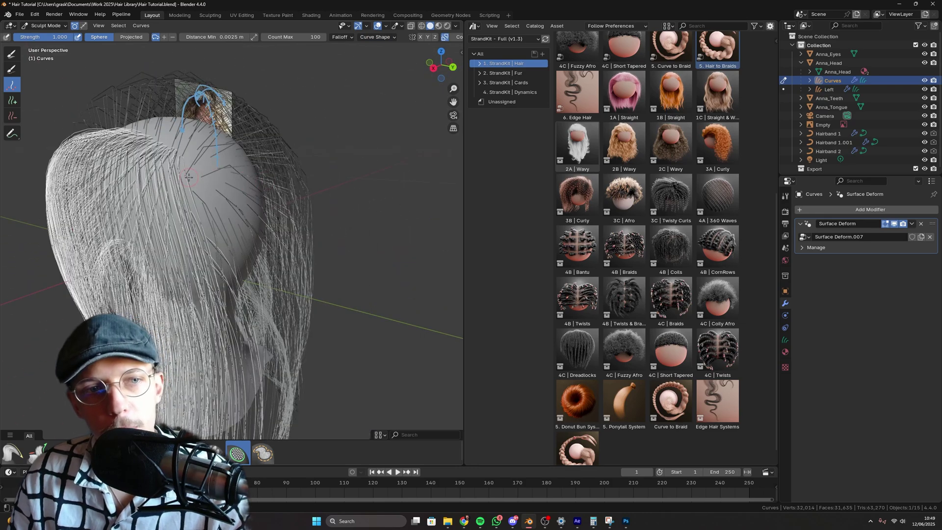
Step: Switch to sculpting the Left hair object and thicken it along the part with a 25 px Density radius
{"action": "middle_click_drag", "start_coordinate": [189, 177], "coordinate": [340, 200]}
{"action": "left_click", "coordinate": [57, 26]}
{"action": "left_click", "coordinate": [55, 35]}
{"action": "left_click", "coordinate": [275, 140]}
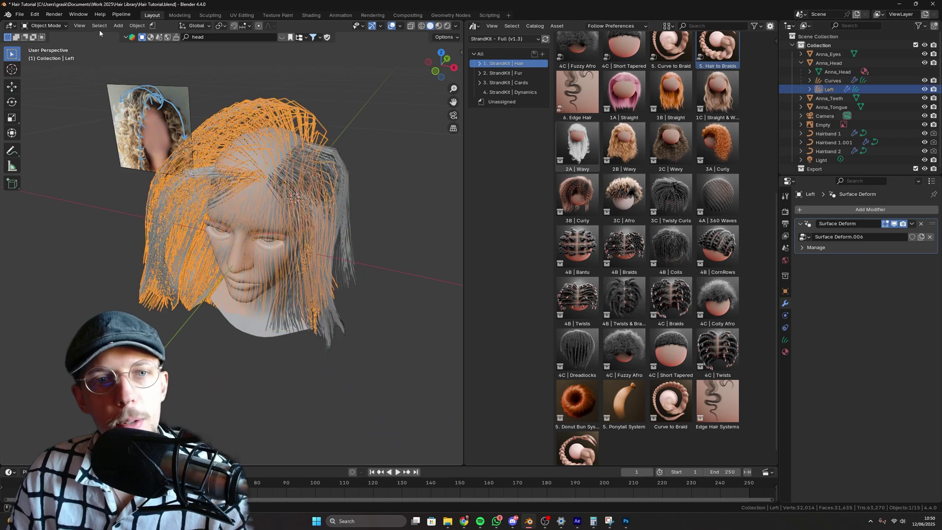
{"action": "left_click", "coordinate": [48, 26]}
{"action": "left_click", "coordinate": [48, 55]}
{"action": "mouse_move", "coordinate": [307, 170]}
{"action": "middle_mouse_down"}
{"action": "mouse_move", "coordinate": [272, 213]}
{"action": "mouse_move", "coordinate": [291, 204]}
{"action": "middle_mouse_up"}
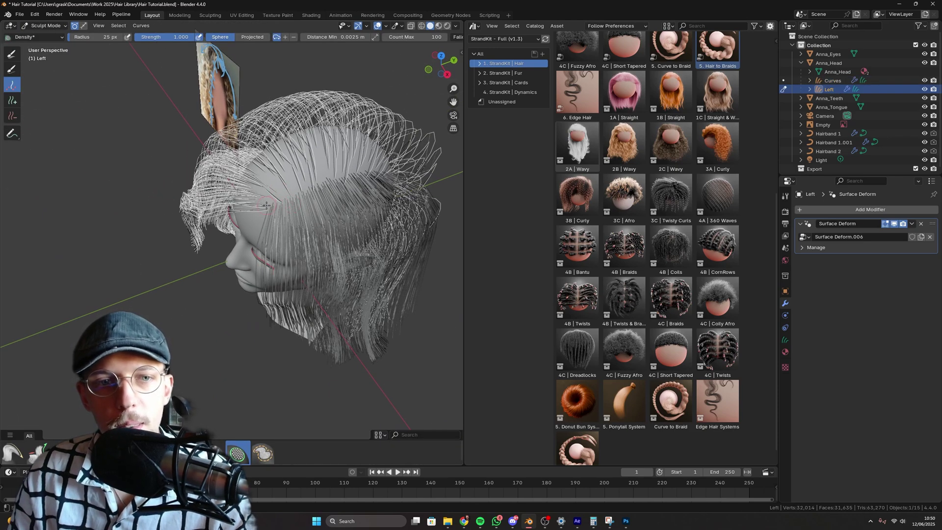
{"action": "mouse_move", "coordinate": [265, 205]}
{"action": "left_mouse_down"}
{"action": "mouse_move", "coordinate": [315, 125]}
{"action": "mouse_move", "coordinate": [349, 110]}
{"action": "mouse_move", "coordinate": [398, 123]}
{"action": "left_mouse_up"}
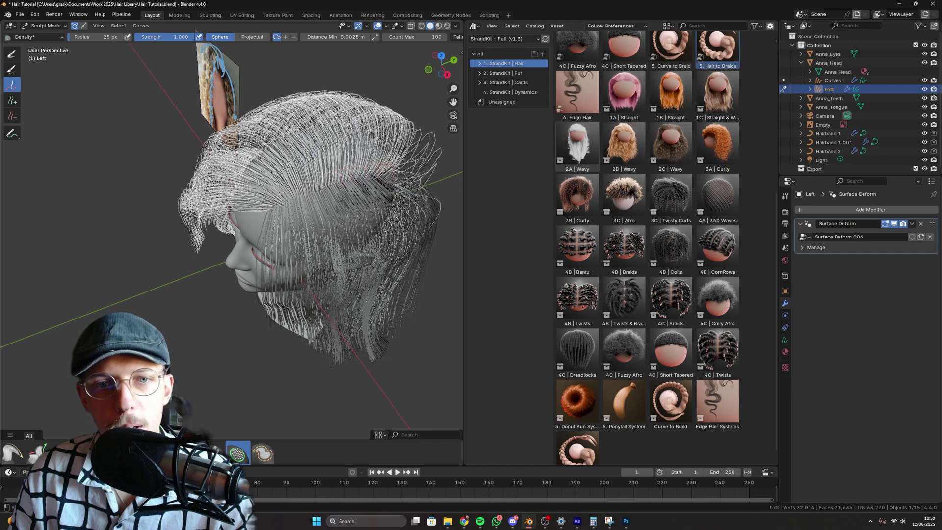
Step: Return to Object Mode with nothing selected in front view and save the file
{"action": "key", "text": "KP_1"}
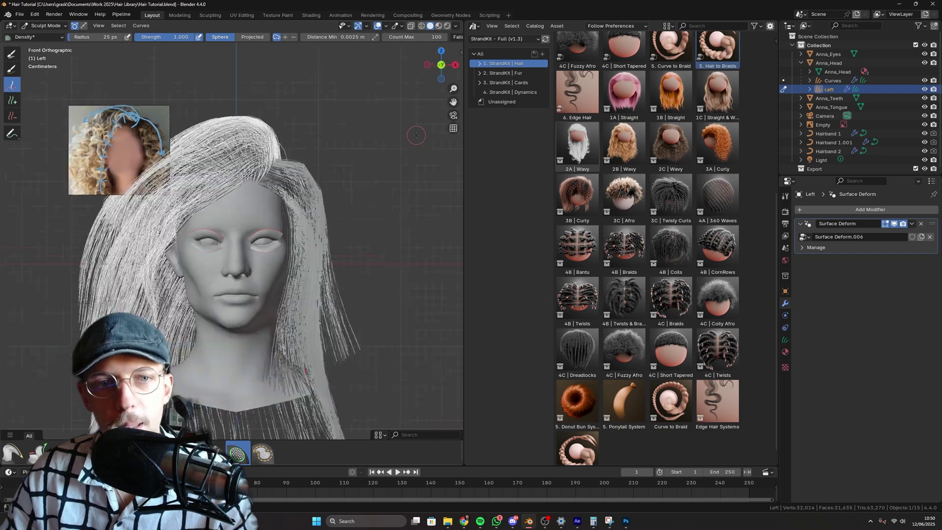
{"action": "scroll", "coordinate": [295, 138], "scroll_direction": "down", "scroll_amount": 1}
{"action": "middle_click_drag", "start_coordinate": [208, 137], "coordinate": [224, 116], "text": "shift"}
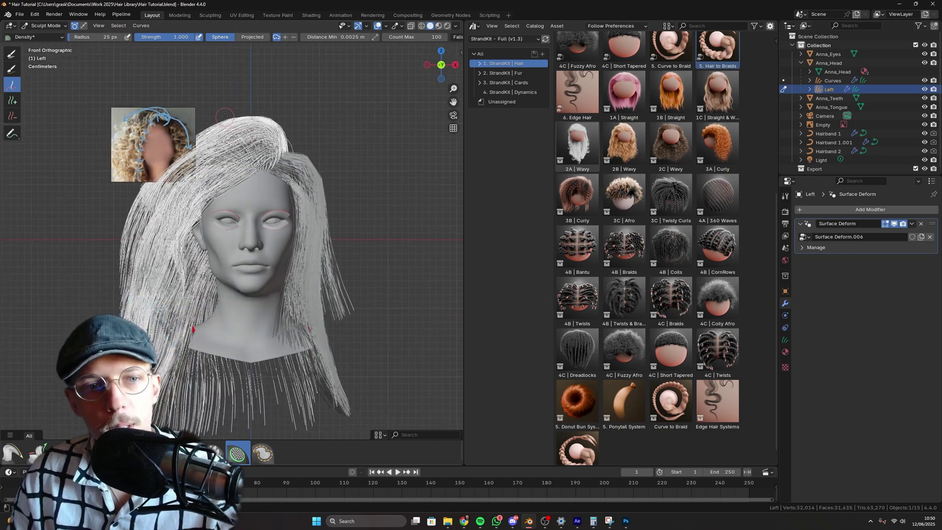
{"action": "left_click", "coordinate": [63, 25]}
{"action": "left_click", "coordinate": [51, 33]}
{"action": "left_click", "coordinate": [361, 245]}
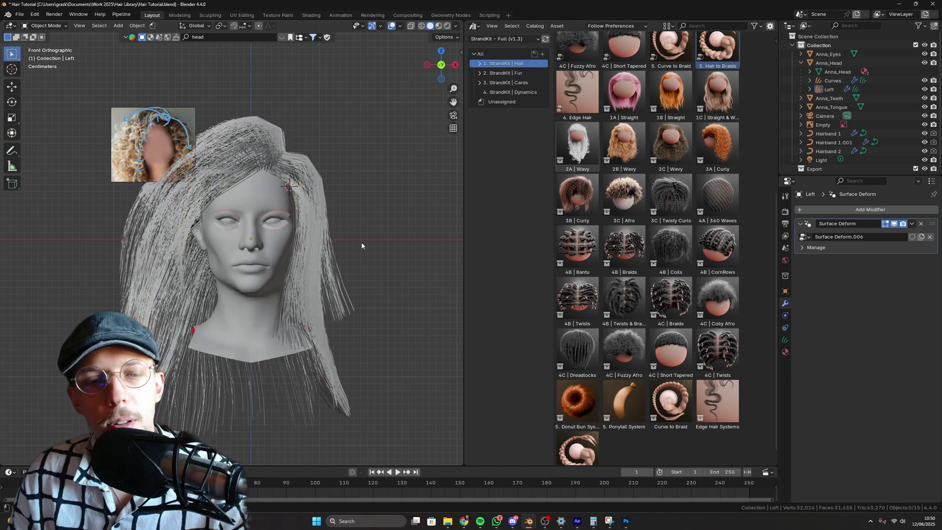
{"action": "middle_click_drag", "start_coordinate": [322, 309], "coordinate": [296, 308]}
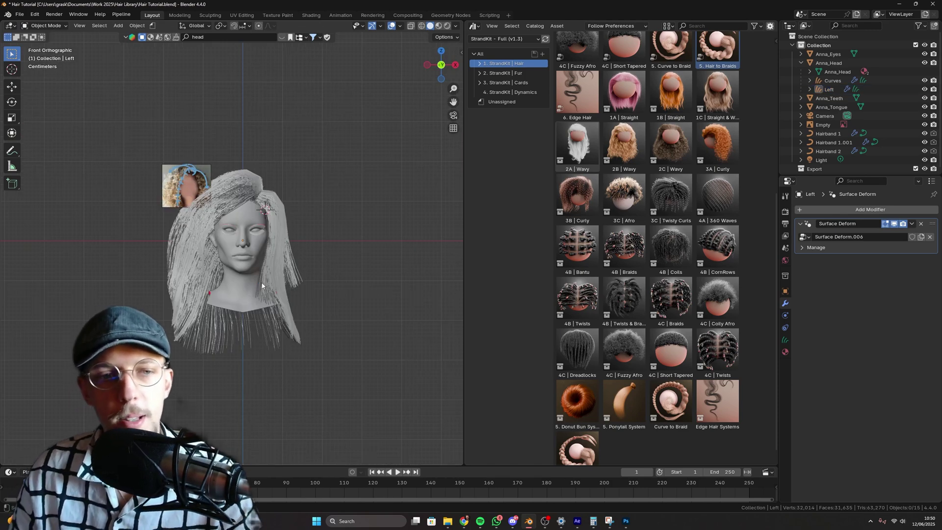
{"action": "key", "text": "ctrl+s"}
Step: Compare the combed hairstyle with the curly-hair reference photo from the front
{"action": "scroll", "coordinate": [237, 231], "scroll_direction": "up", "scroll_amount": 1}
{"action": "scroll", "coordinate": [254, 231], "scroll_direction": "up", "scroll_amount": 1}
{"action": "middle_click_drag", "start_coordinate": [254, 231], "coordinate": [308, 207], "text": "shift"}
{"action": "middle_click_drag", "start_coordinate": [278, 156], "coordinate": [321, 166], "text": "shift"}
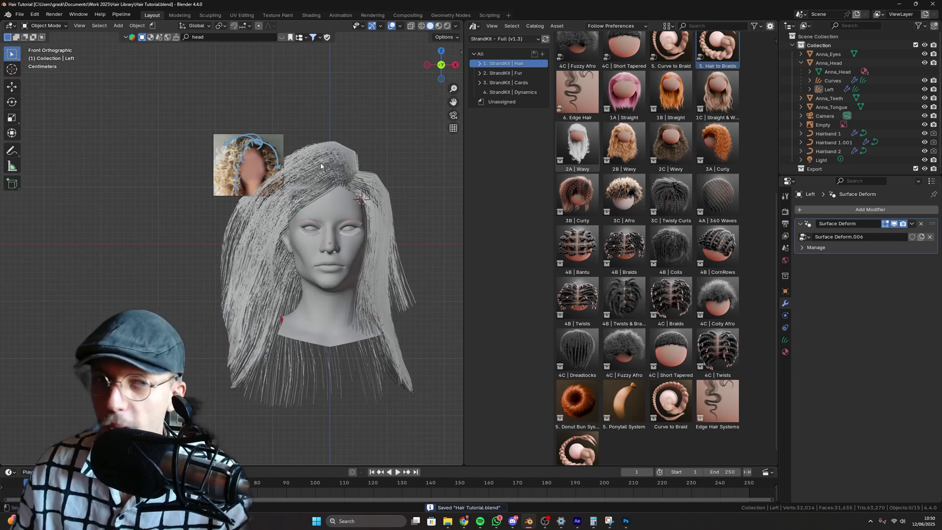
{"action": "scroll", "coordinate": [255, 136], "scroll_direction": "up", "scroll_amount": 3}
{"action": "middle_click_drag", "start_coordinate": [255, 136], "coordinate": [342, 325]}
{"action": "scroll", "coordinate": [352, 201], "scroll_direction": "up", "scroll_amount": 3}
{"action": "scroll", "coordinate": [331, 213], "scroll_direction": "down", "scroll_amount": 4}
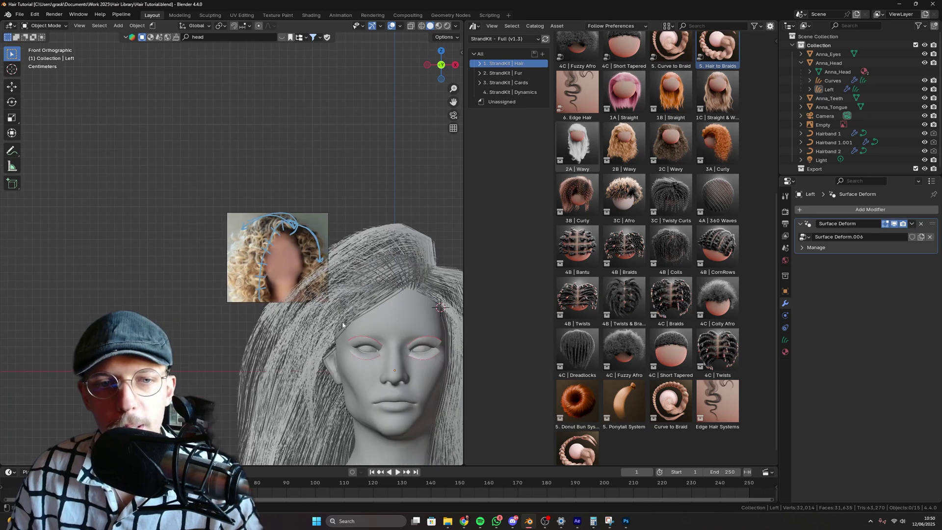
{"action": "middle_click_drag", "start_coordinate": [356, 285], "coordinate": [288, 194], "text": "shift"}
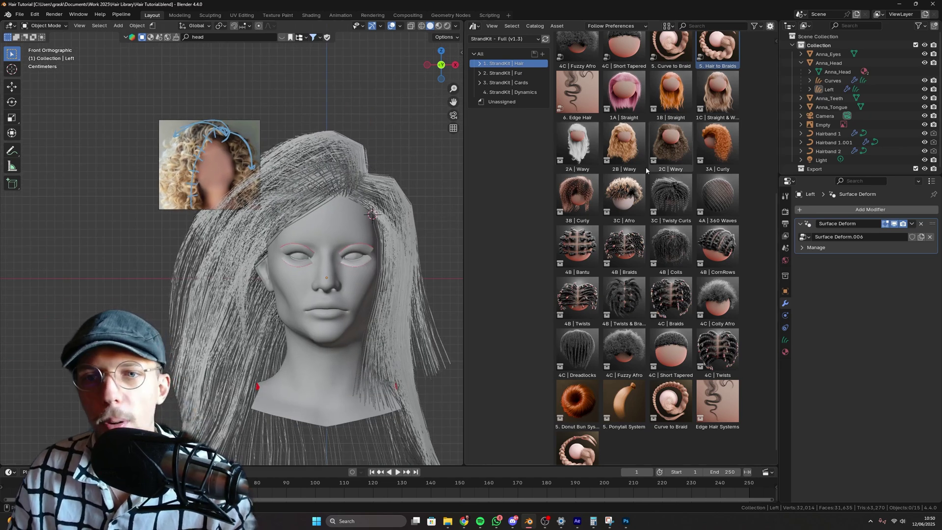
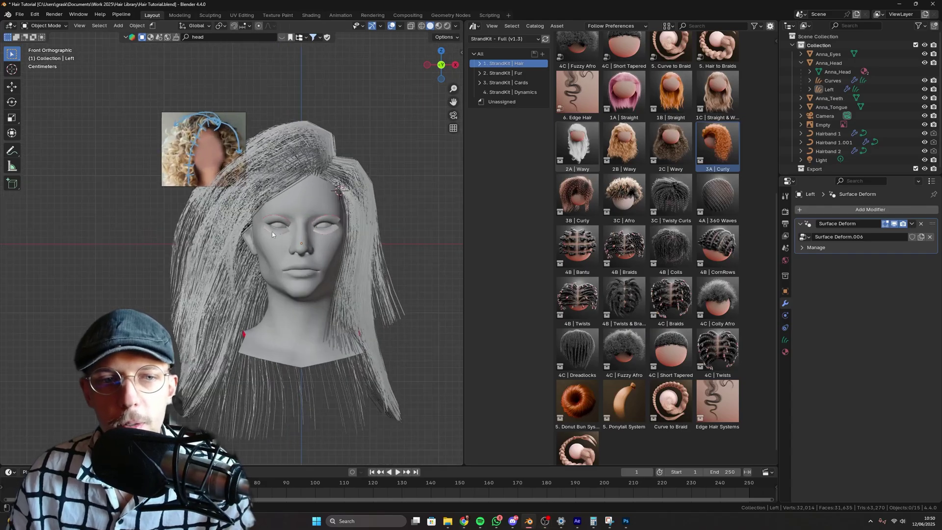
Step: Save the file again and briefly preview the hair in rendered shading before returning to solid shading
{"action": "scroll", "coordinate": [605, 193], "scroll_direction": "up", "scroll_amount": 2}
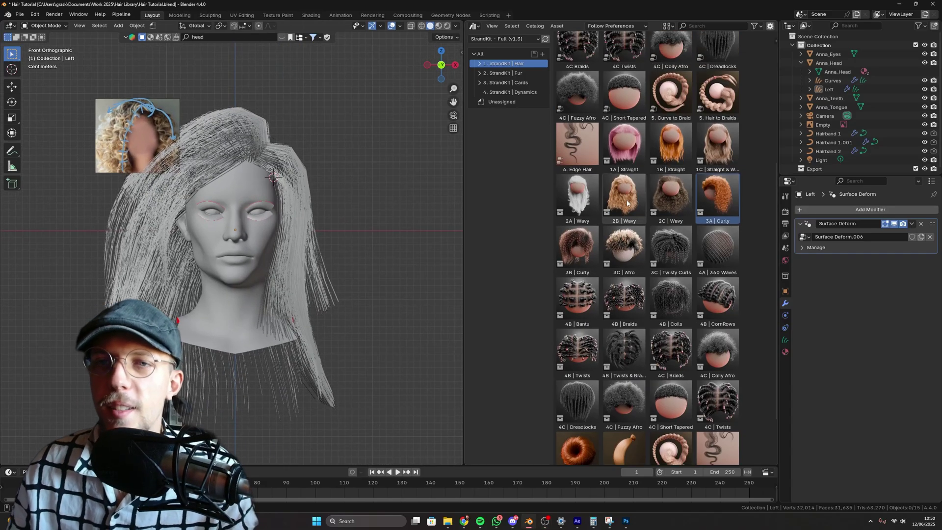
{"action": "key", "text": "ctrl+s"}
{"action": "middle_click_drag", "start_coordinate": [393, 98], "coordinate": [440, 107], "text": "shift"}
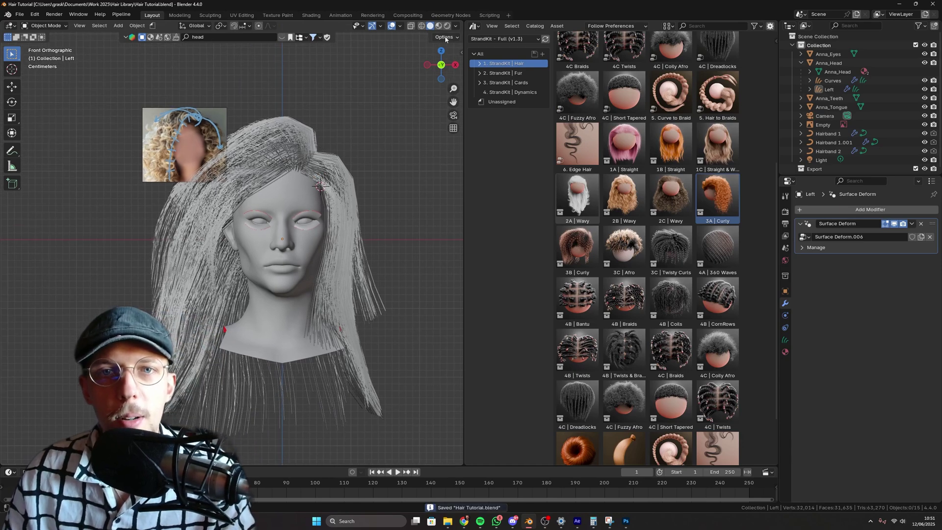
{"action": "left_click", "coordinate": [447, 25]}
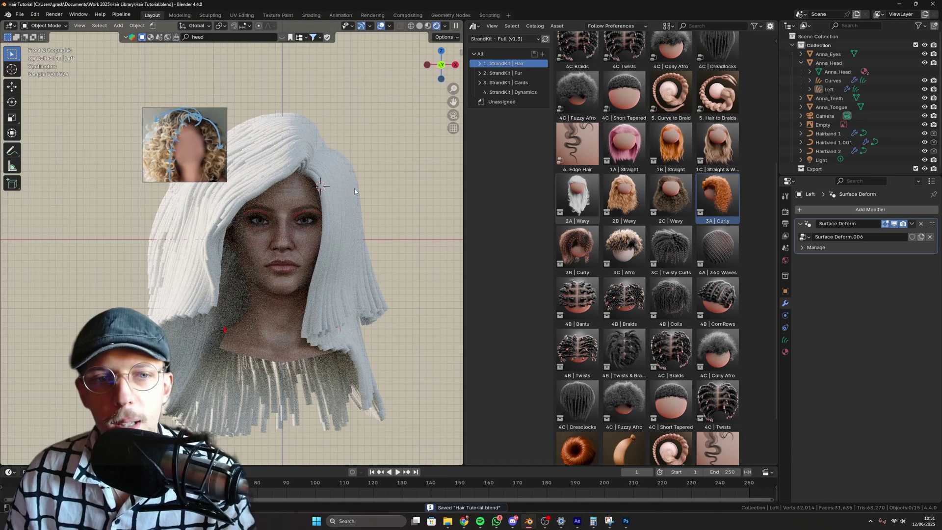
{"action": "left_click", "coordinate": [419, 25]}
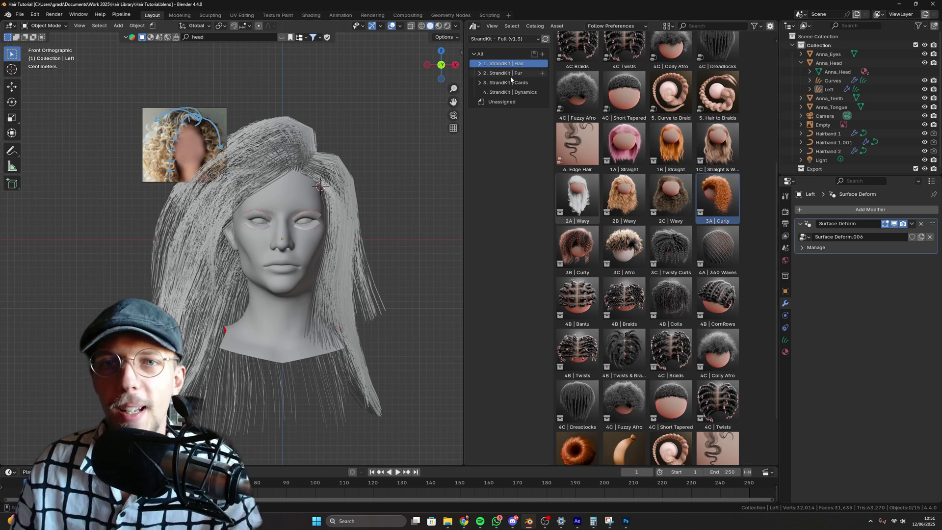
Step: Show the Hair Geometry Node catalog under 1. StrandKit | Hair in the asset library
{"action": "left_click", "coordinate": [480, 63]}
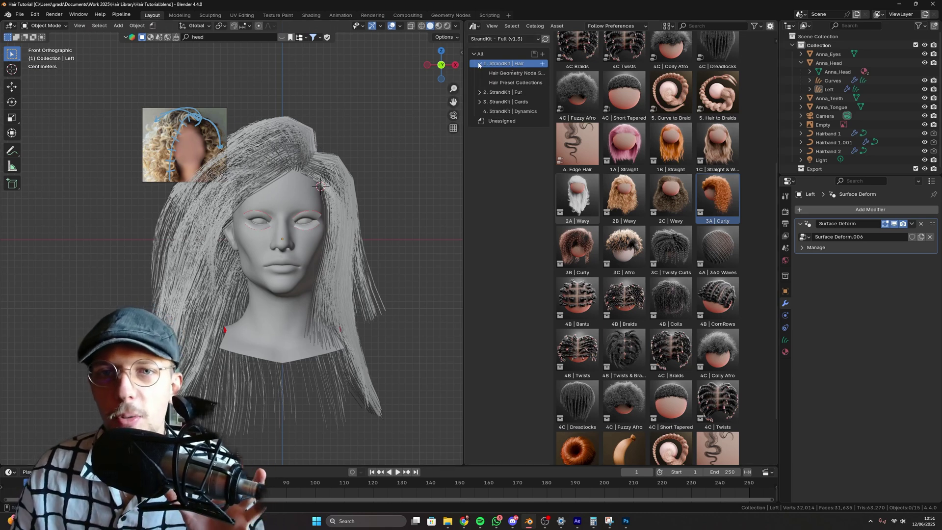
{"action": "left_click", "coordinate": [514, 73]}
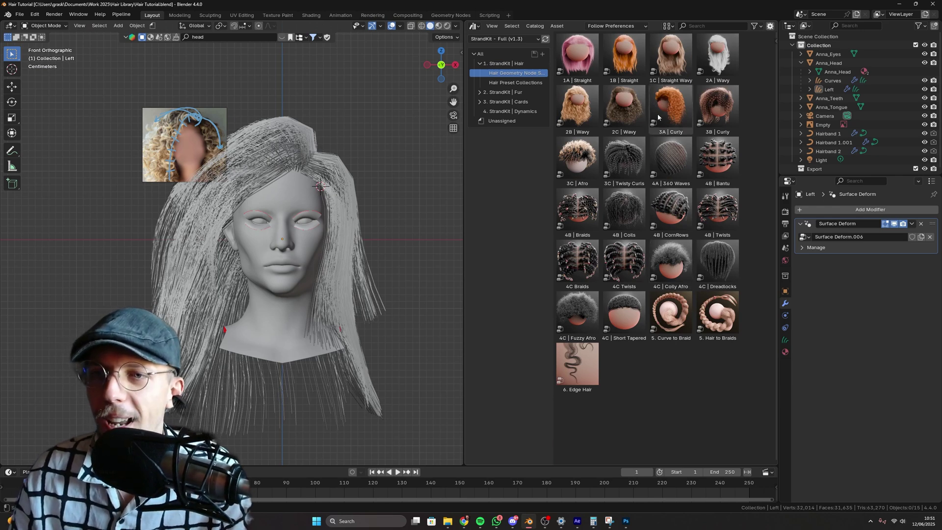
{"action": "scroll", "coordinate": [239, 148], "scroll_direction": "up", "scroll_amount": 2}
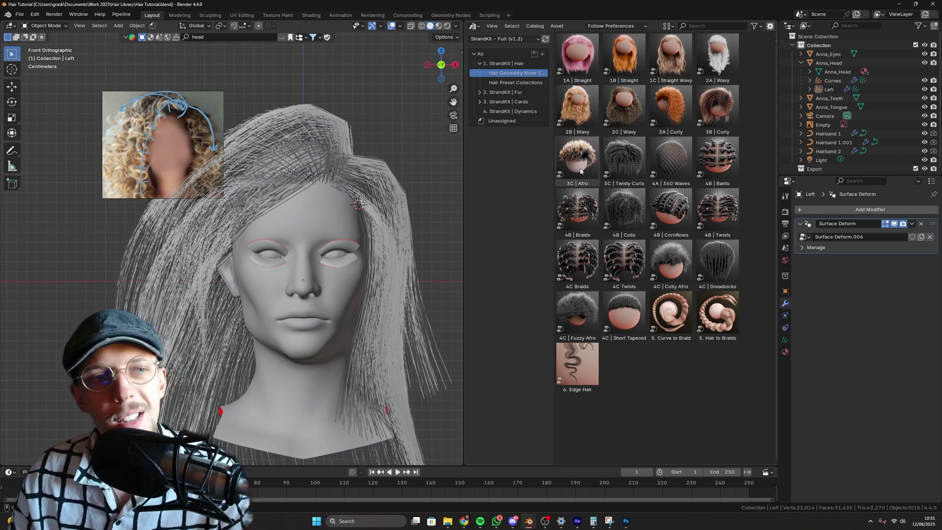
Step: Try the 3A | Curly asset on the Left hair with Anna_Head as Scalp Object and a System Scale of 6.376
{"action": "left_click", "coordinate": [666, 96]}
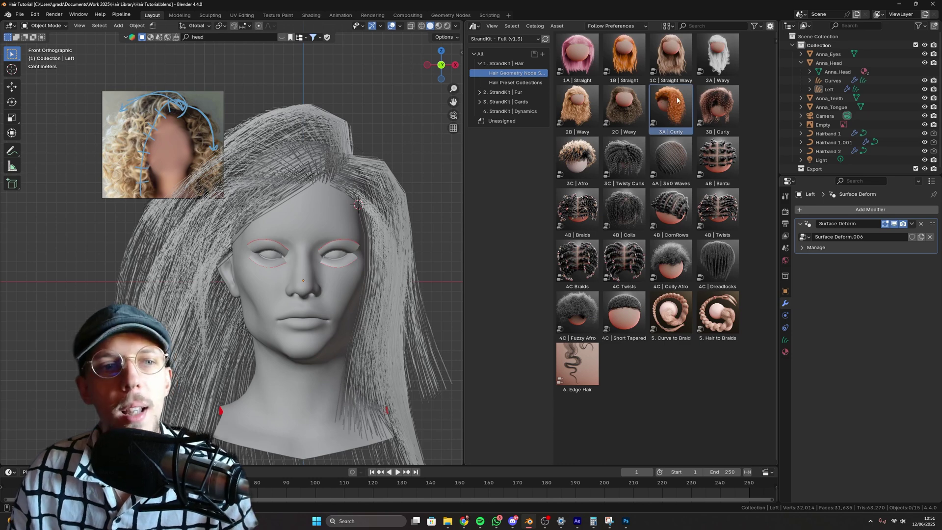
{"action": "left_click_drag", "start_coordinate": [679, 102], "coordinate": [308, 123]}
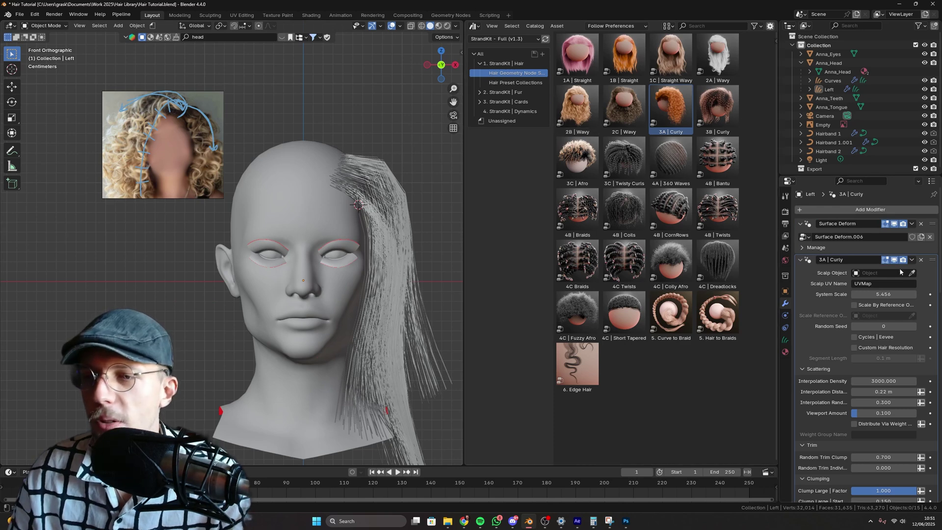
{"action": "left_click", "coordinate": [912, 273]}
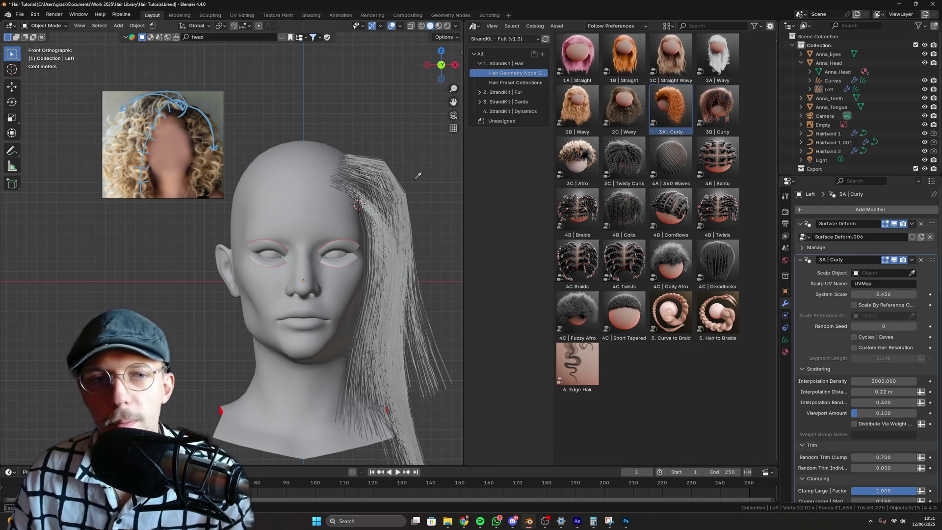
{"action": "left_click", "coordinate": [306, 191]}
{"action": "scroll", "coordinate": [349, 172], "scroll_direction": "down", "scroll_amount": 2}
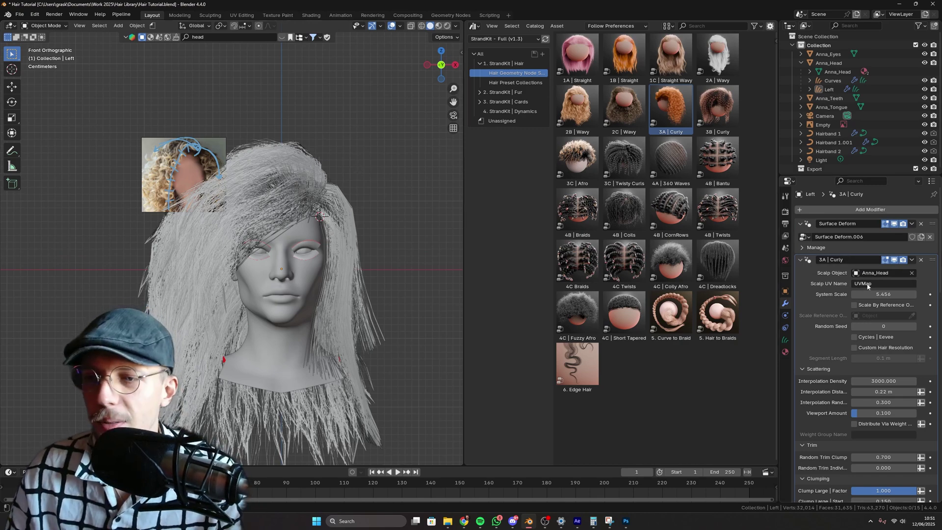
{"action": "left_click_drag", "start_coordinate": [878, 294], "coordinate": [903, 294]}
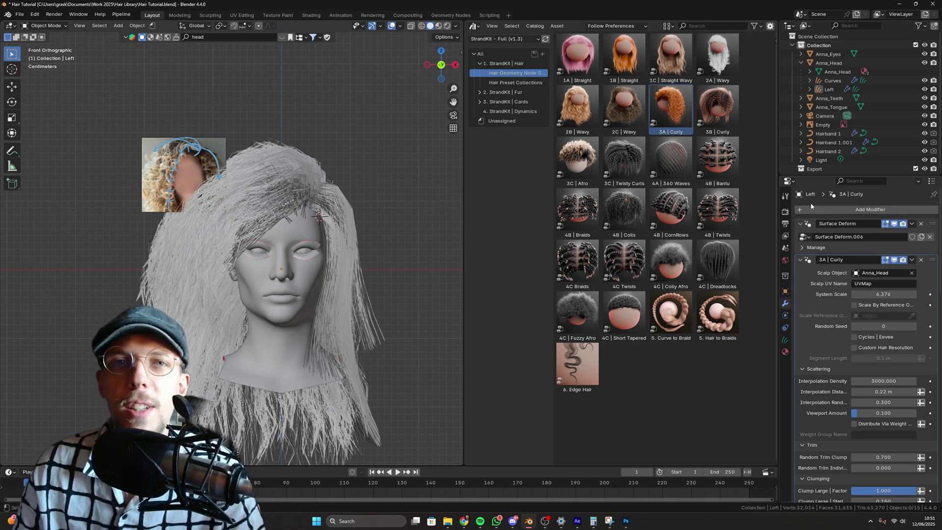
Step: Find the curve subdivision settings in the render properties and set the viewport Additional Subdivision to 3
{"action": "left_click", "coordinate": [785, 212]}
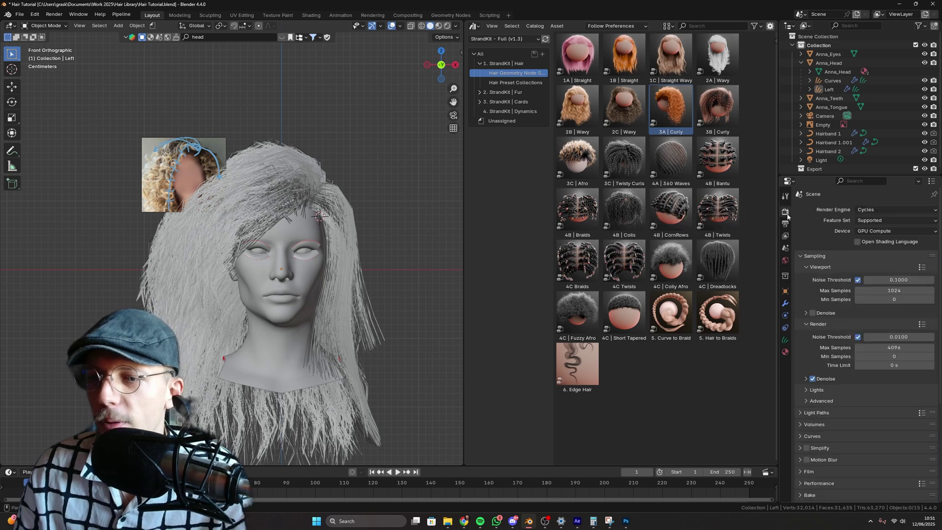
{"action": "type", "text": "SUBDIV"}
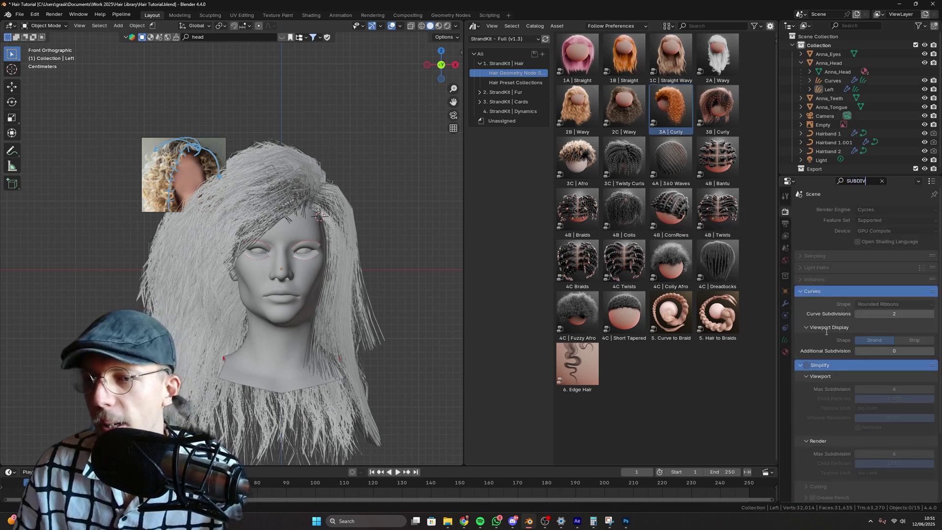
{"action": "key", "text": "Return"}
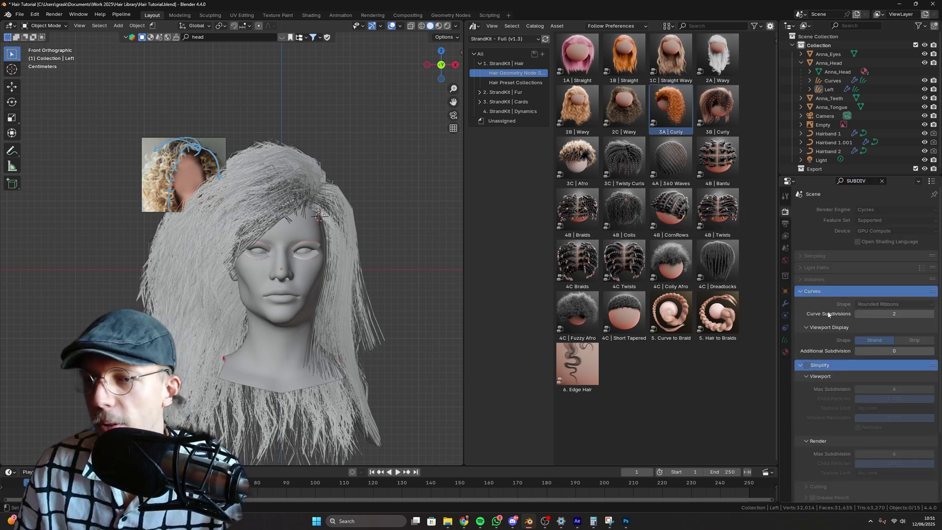
{"action": "left_click", "coordinate": [931, 351]}
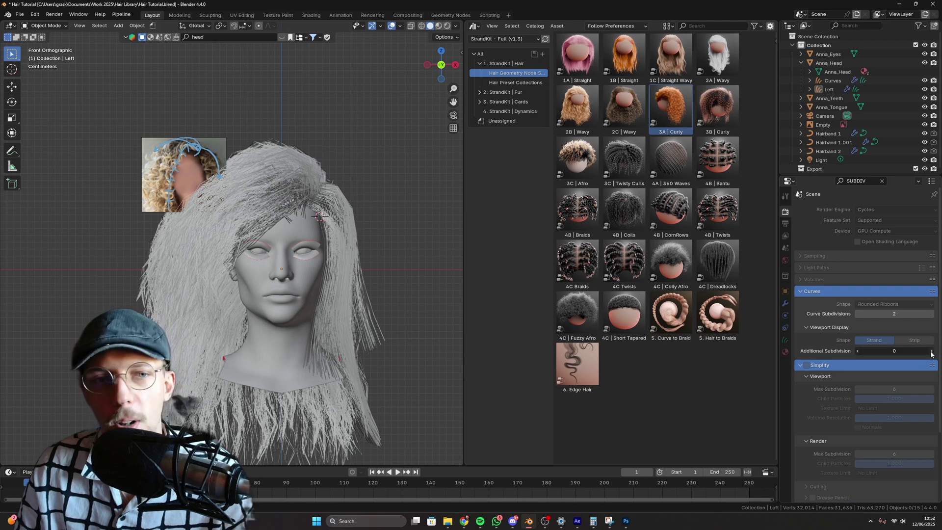
{"action": "left_click", "coordinate": [931, 351]}
{"action": "left_click", "coordinate": [931, 350]}
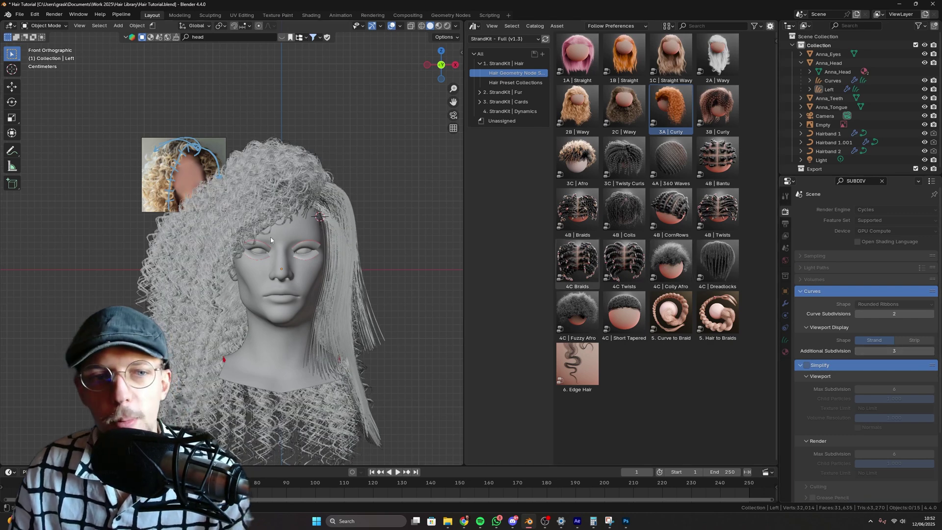
Step: Select the Left hair to show its modifiers, clear the property search filter, and deselect everything to view the curls
{"action": "left_click", "coordinate": [280, 172]}
{"action": "left_click", "coordinate": [785, 304]}
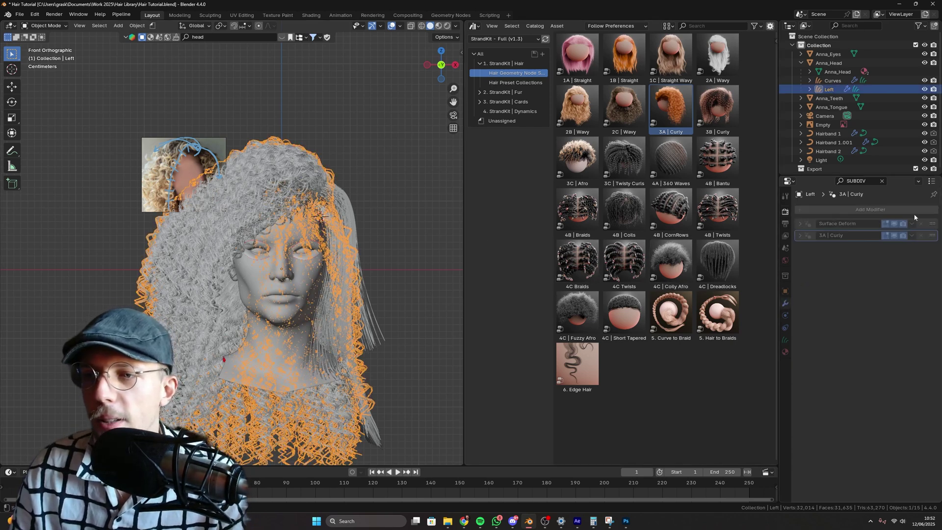
{"action": "left_click", "coordinate": [882, 181]}
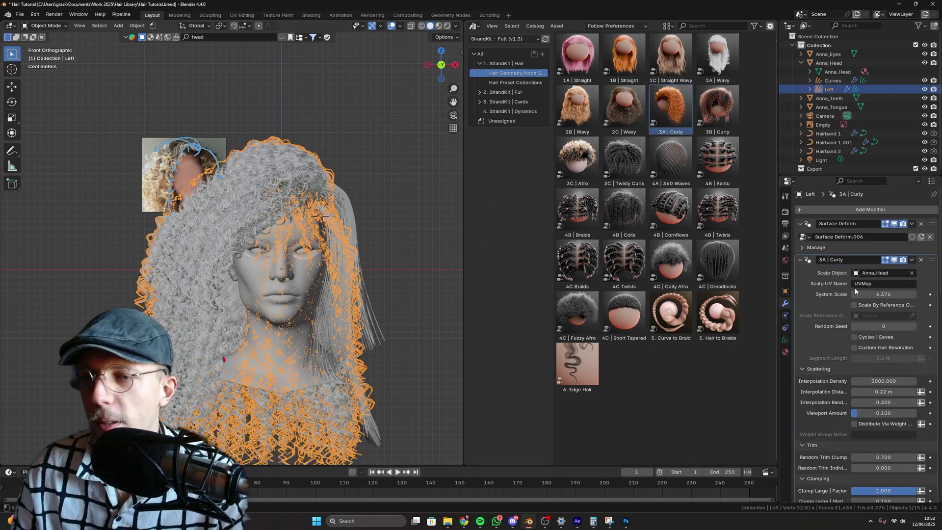
{"action": "scroll", "coordinate": [380, 258], "scroll_direction": "up", "scroll_amount": 1}
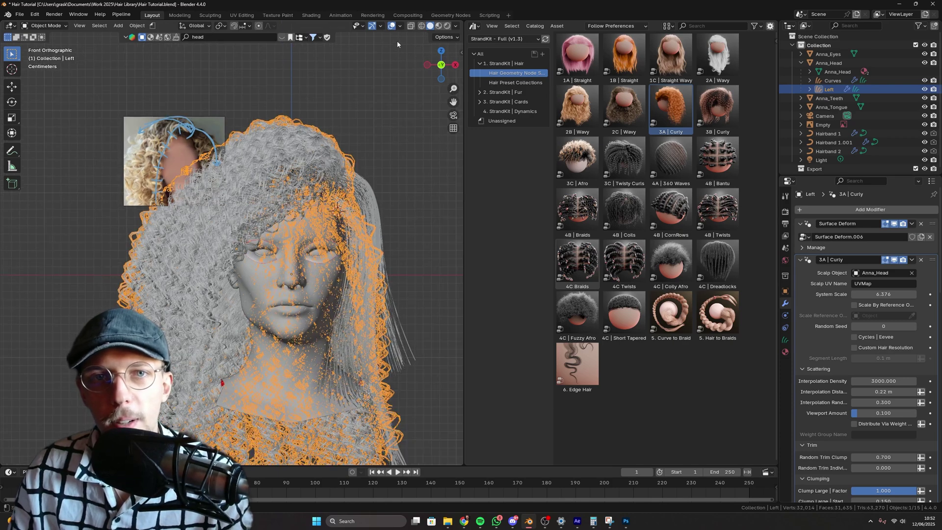
{"action": "left_click", "coordinate": [392, 26]}
{"action": "left_click", "coordinate": [391, 27]}
{"action": "left_click", "coordinate": [355, 102]}
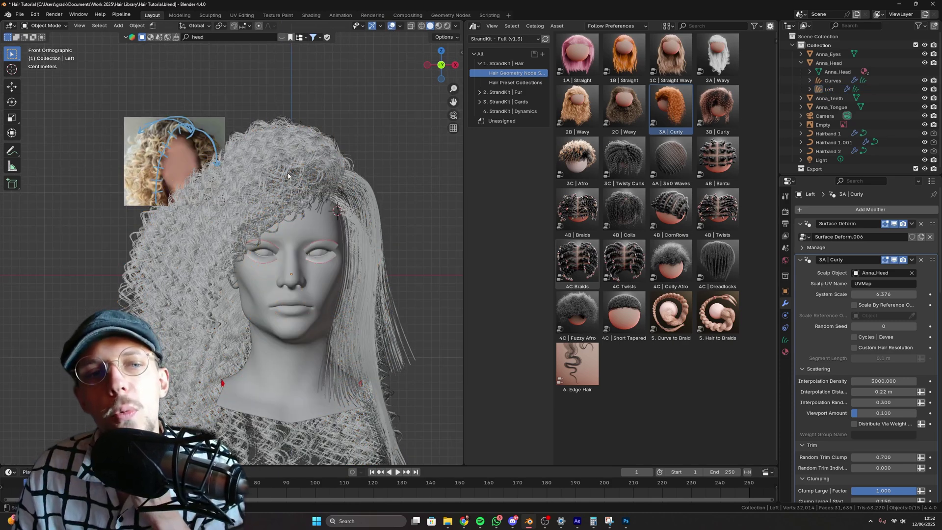
Step: Set the System Scale of the Left hair's 3A | Curly modifier to 6
{"action": "mouse_move", "coordinate": [881, 294]}
{"action": "left_mouse_down"}
{"action": "mouse_move", "coordinate": [841, 294]}
{"action": "mouse_move", "coordinate": [882, 294]}
{"action": "left_mouse_up"}
{"action": "left_click", "coordinate": [882, 293]}
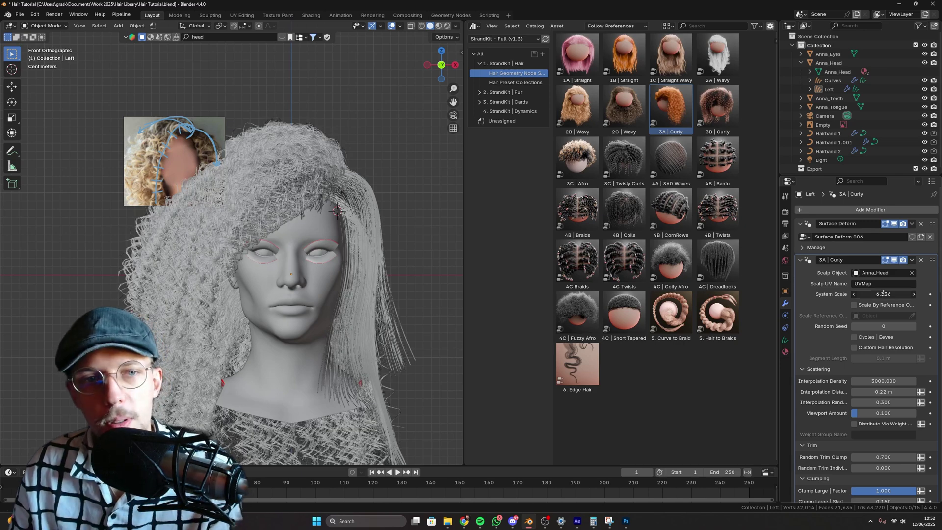
{"action": "type", "text": "6"}
{"action": "key", "text": "Return"}
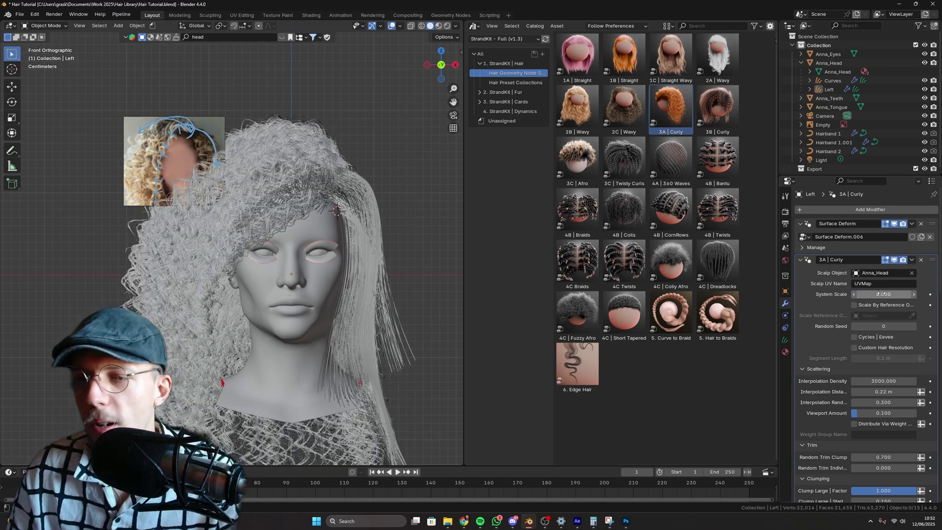
Step: Reduce the 3A | Curly modifier's Interpolation Distance to 0.052 m and check the parting from an angle
{"action": "scroll", "coordinate": [853, 284], "scroll_direction": "down", "scroll_amount": 7}
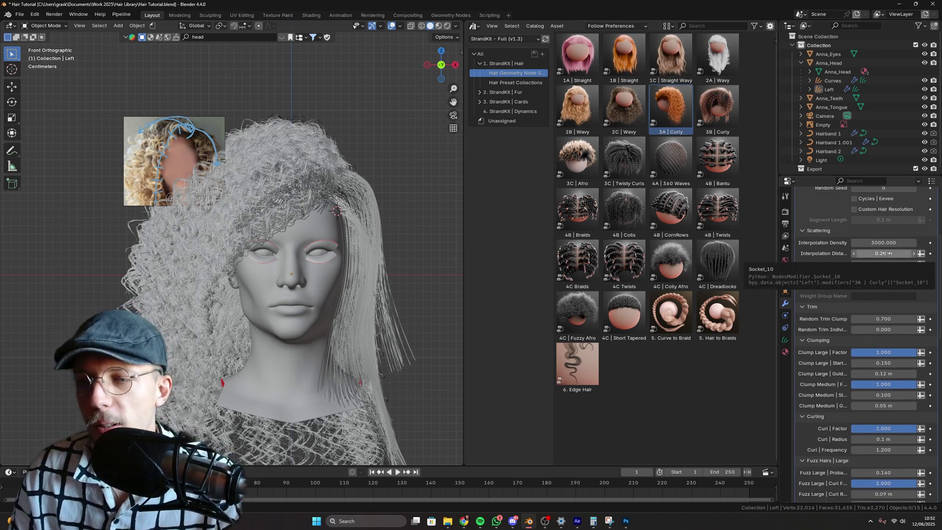
{"action": "mouse_move", "coordinate": [887, 253]}
{"action": "left_mouse_down"}
{"action": "mouse_move", "coordinate": [850, 253]}
{"action": "mouse_move", "coordinate": [894, 253]}
{"action": "left_mouse_up"}
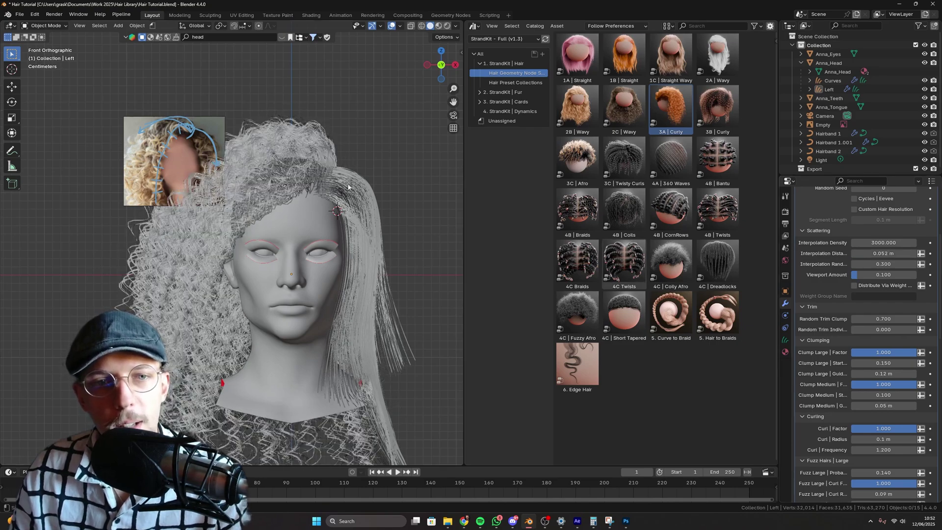
{"action": "middle_click_drag", "start_coordinate": [349, 187], "coordinate": [309, 147]}
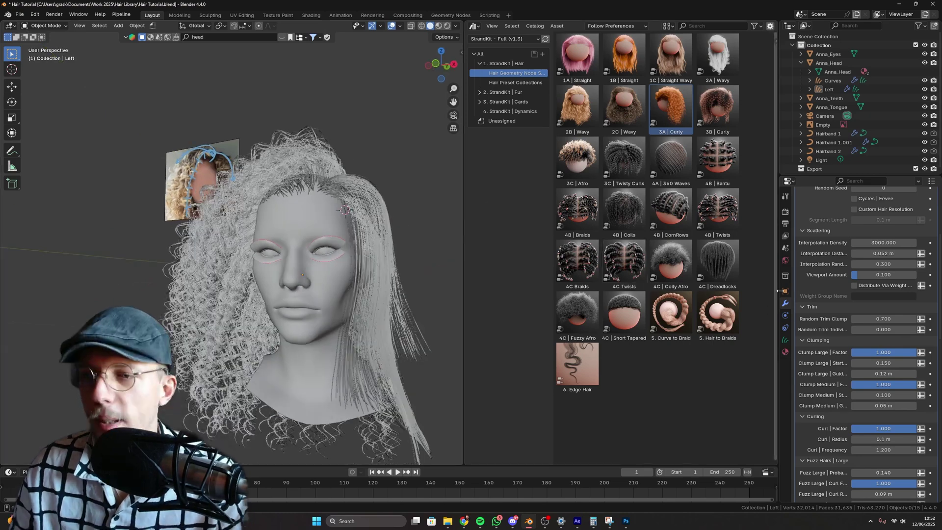
Step: Set the 3A | Curly modifier's Viewport Amount to 1 and inspect the full hair density from above
{"action": "scroll", "coordinate": [863, 294], "scroll_direction": "up", "scroll_amount": 1}
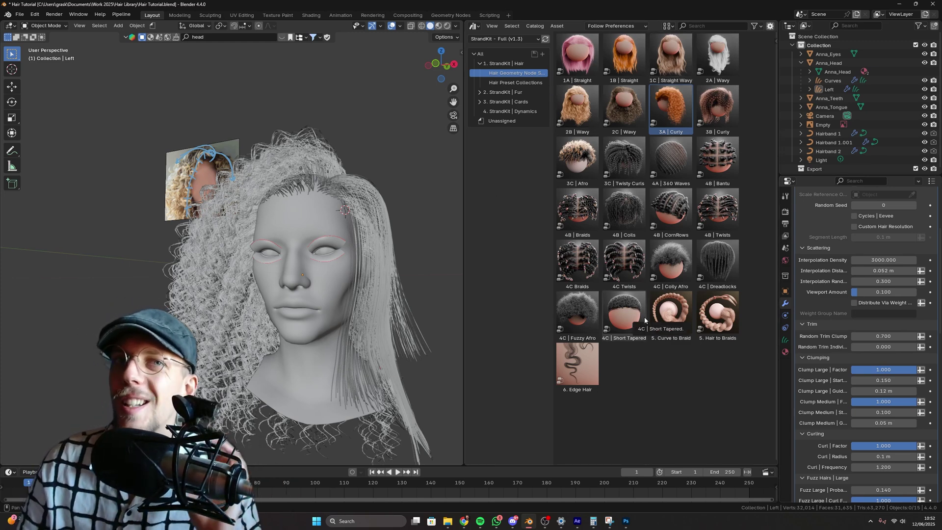
{"action": "left_click", "coordinate": [872, 293]}
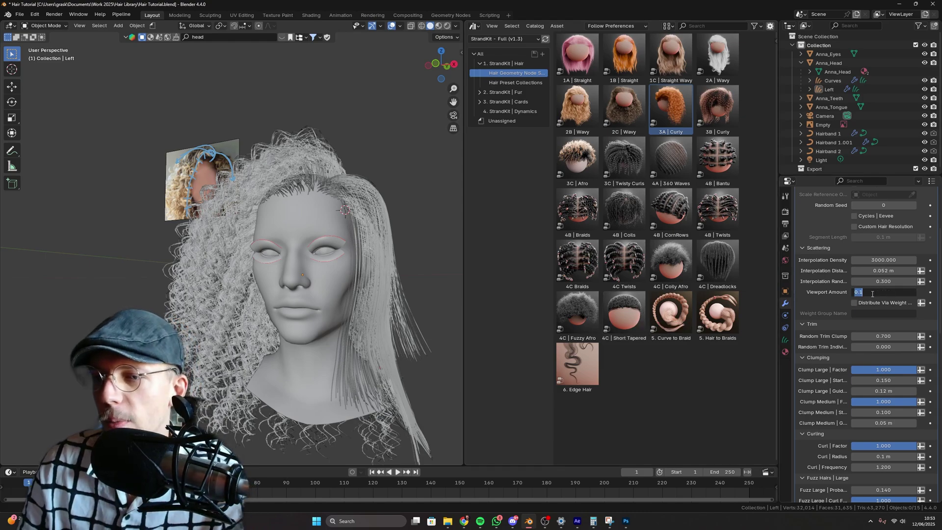
{"action": "type", "text": "1"}
{"action": "key", "text": "Return"}
{"action": "scroll", "coordinate": [872, 296], "scroll_direction": "up", "scroll_amount": 1}
{"action": "middle_click_drag", "start_coordinate": [324, 162], "coordinate": [322, 264]}
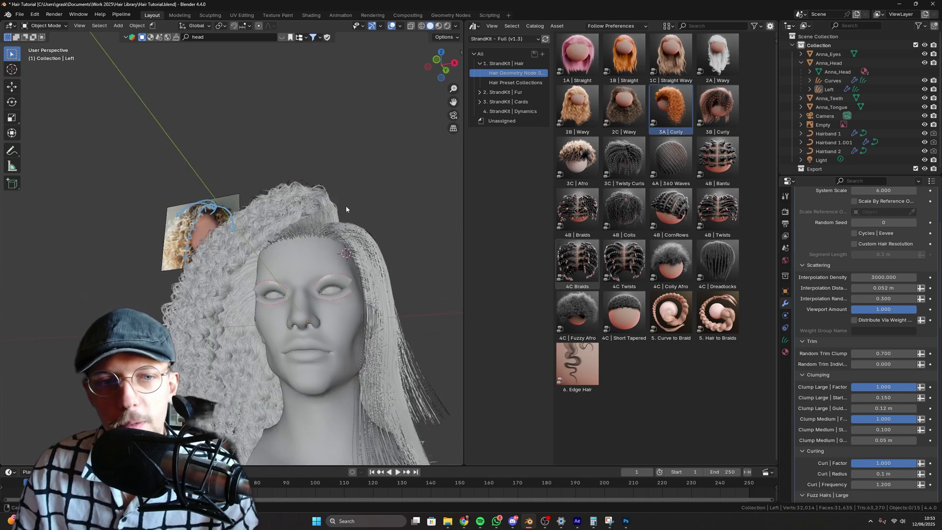
Step: In front view, move the reference photo clear above the hair and erase the blue annotation strokes
{"action": "key", "text": "KP_5"}
{"action": "key", "text": "KP_1"}
{"action": "scroll", "coordinate": [282, 243], "scroll_direction": "down", "scroll_amount": 2}
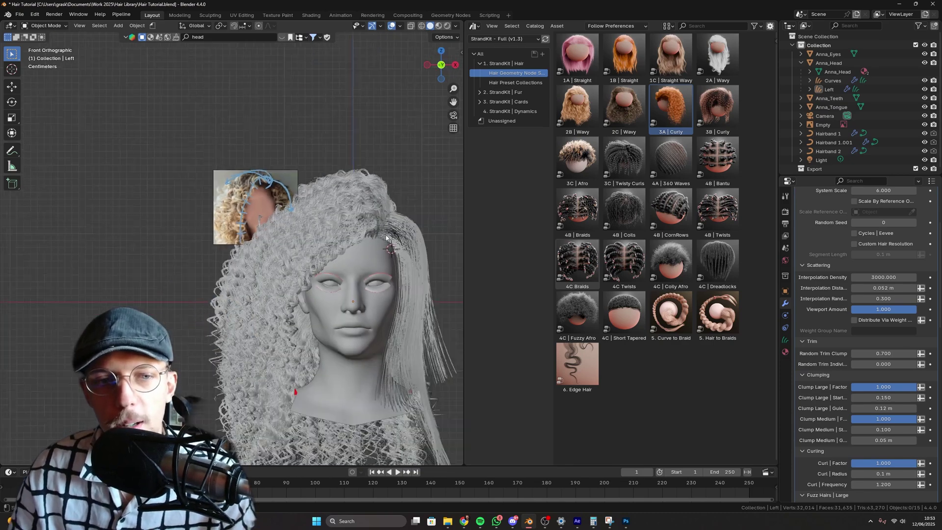
{"action": "left_click_drag", "start_coordinate": [261, 177], "coordinate": [271, 120]}
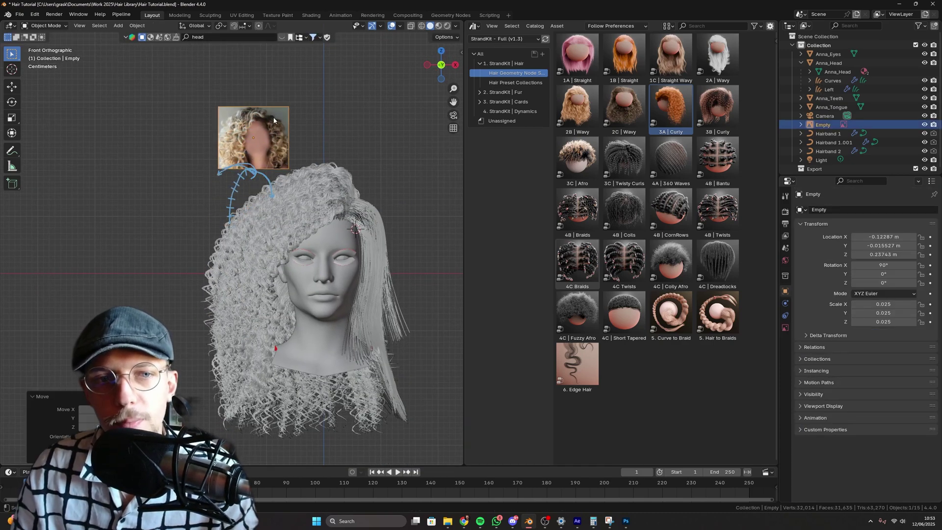
{"action": "mouse_move", "coordinate": [260, 163]}
{"action": "right_mouse_down"}
{"action": "mouse_move", "coordinate": [263, 178]}
{"action": "mouse_move", "coordinate": [165, 206]}
{"action": "mouse_move", "coordinate": [233, 221]}
{"action": "right_mouse_up"}
{"action": "scroll", "coordinate": [352, 175], "scroll_direction": "up", "scroll_amount": 2}
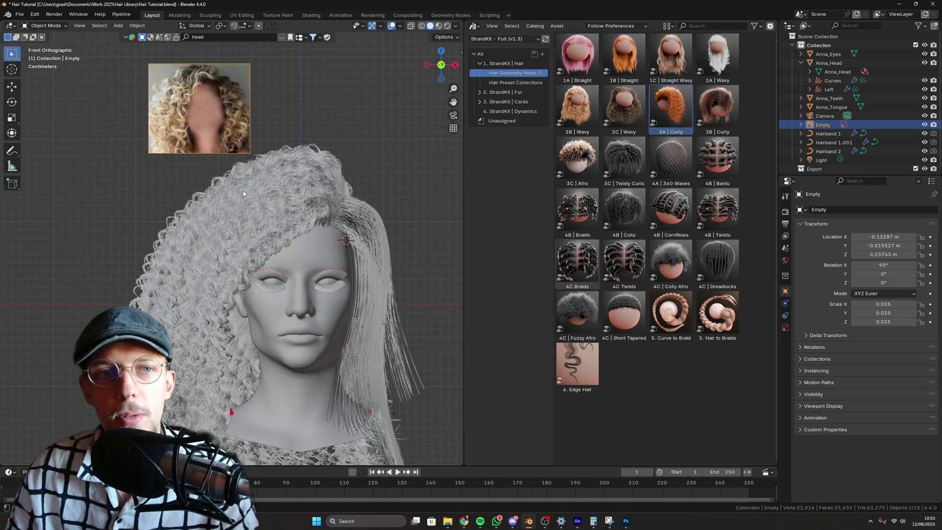
Step: Replace the Left hair's 3A | Curly modifier with the 2B | Wavy asset, using Anna_Head as Scalp Object
{"action": "left_click", "coordinate": [290, 181]}
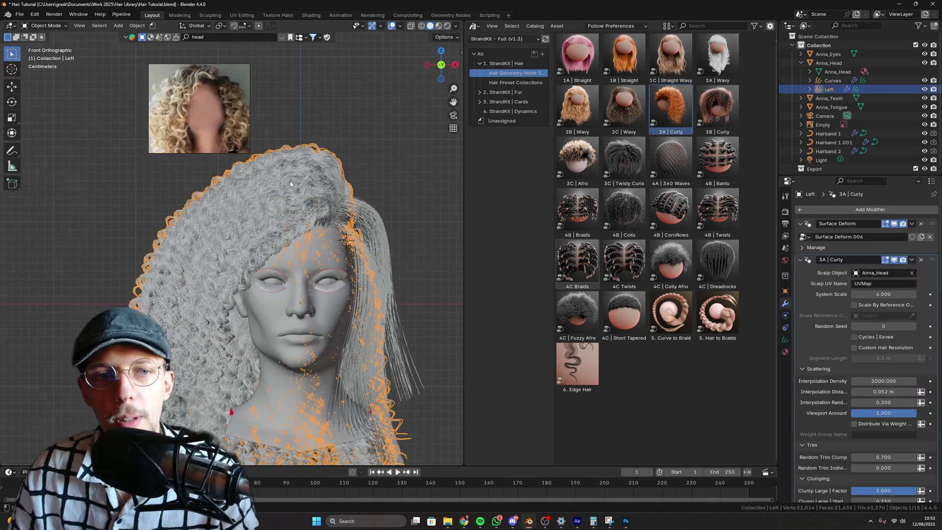
{"action": "left_click", "coordinate": [922, 259]}
{"action": "mouse_move", "coordinate": [577, 104]}
{"action": "left_mouse_down"}
{"action": "mouse_move", "coordinate": [287, 159]}
{"action": "mouse_move", "coordinate": [299, 175]}
{"action": "left_mouse_up"}
{"action": "left_click", "coordinate": [912, 273]}
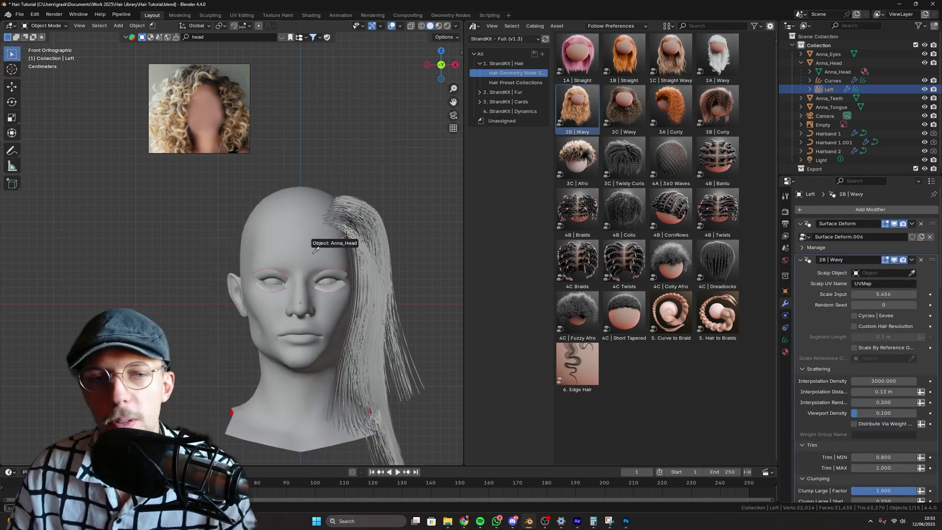
{"action": "left_click", "coordinate": [299, 241]}
{"action": "left_click", "coordinate": [379, 140]}
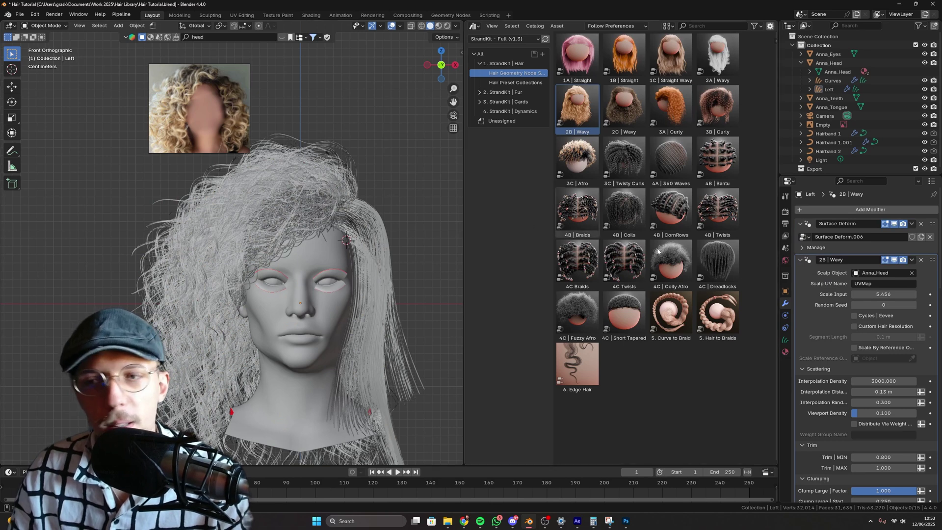
Step: Set the Viewport Density of the 2B | Wavy modifier to 1
{"action": "left_click", "coordinate": [878, 413]}
{"action": "type", "text": "1"}
{"action": "key", "text": "Return"}
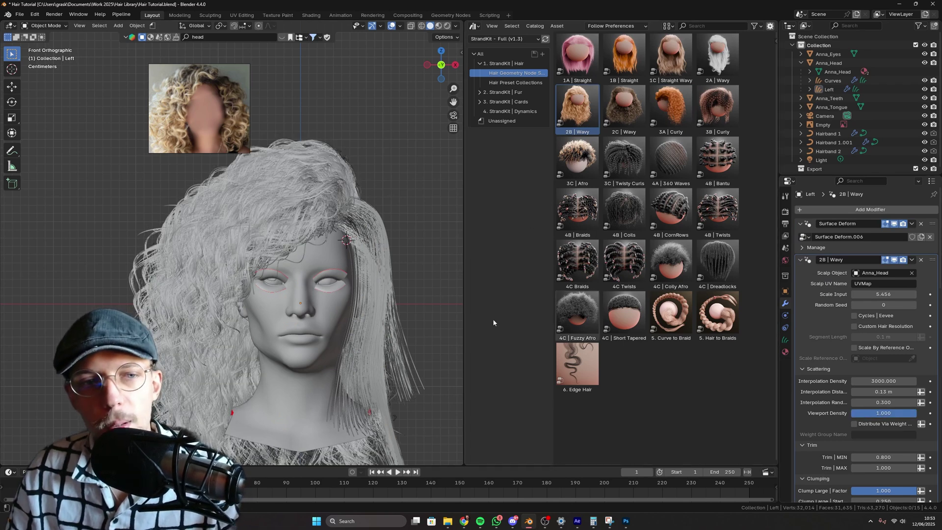
Step: Remove the 2B Wavy modifier from the Left hair and apply the 2C Wavy hair asset in its place
{"action": "scroll", "coordinate": [361, 279], "scroll_direction": "down", "scroll_amount": 1}
{"action": "scroll", "coordinate": [247, 166], "scroll_direction": "up", "scroll_amount": 2}
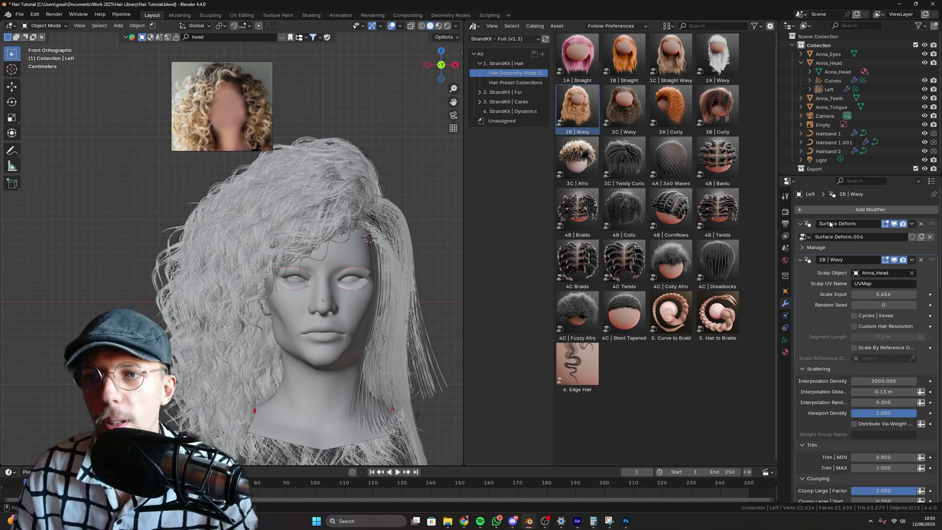
{"action": "left_click", "coordinate": [921, 260]}
{"action": "mouse_move", "coordinate": [625, 107]}
{"action": "left_mouse_down"}
{"action": "mouse_move", "coordinate": [339, 198]}
{"action": "mouse_move", "coordinate": [317, 189]}
{"action": "left_mouse_up"}
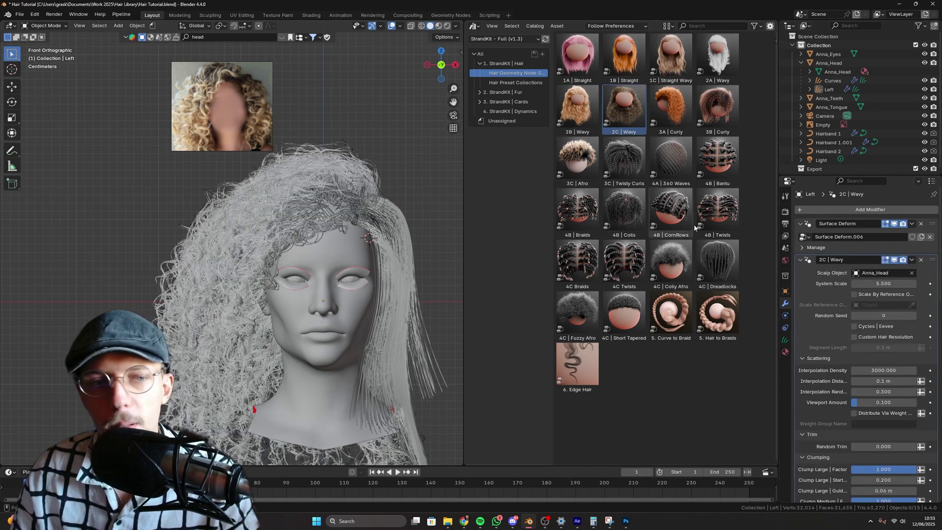
Step: Set the 2C Wavy modifier's Viewport Amount to 1 and check the full-density hair from the front
{"action": "left_click", "coordinate": [883, 403]}
{"action": "type", "text": "1"}
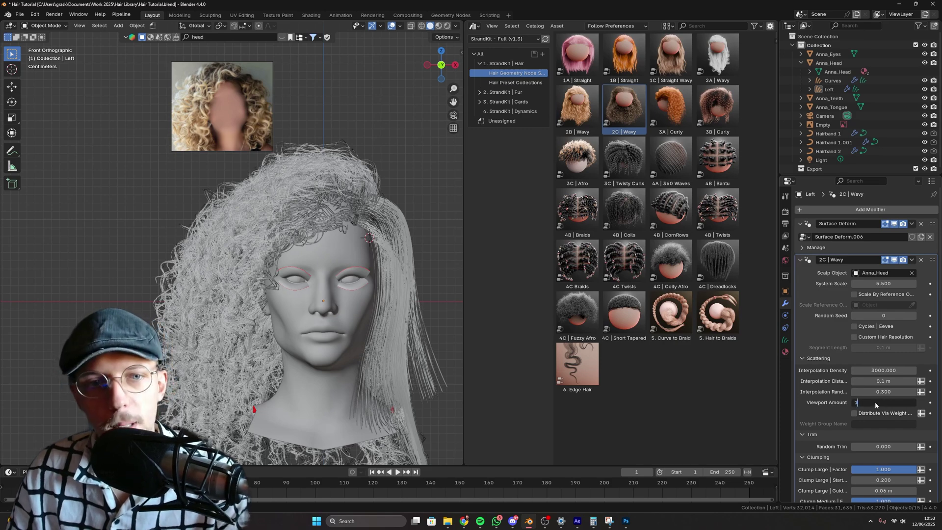
{"action": "key", "text": "Return"}
{"action": "scroll", "coordinate": [387, 234], "scroll_direction": "down", "scroll_amount": 2}
{"action": "scroll", "coordinate": [381, 229], "scroll_direction": "up", "scroll_amount": 1}
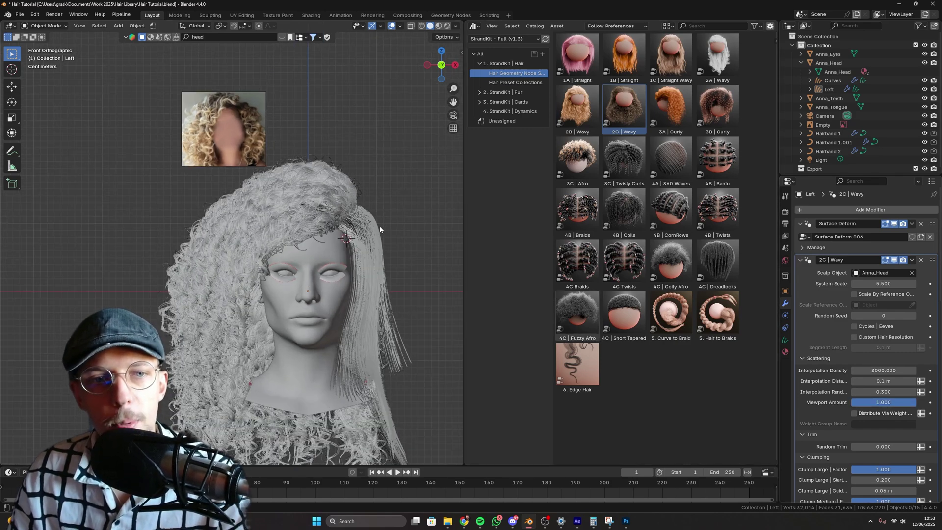
{"action": "middle_click_drag", "start_coordinate": [380, 230], "coordinate": [359, 233]}
{"action": "key", "text": "KP_1"}
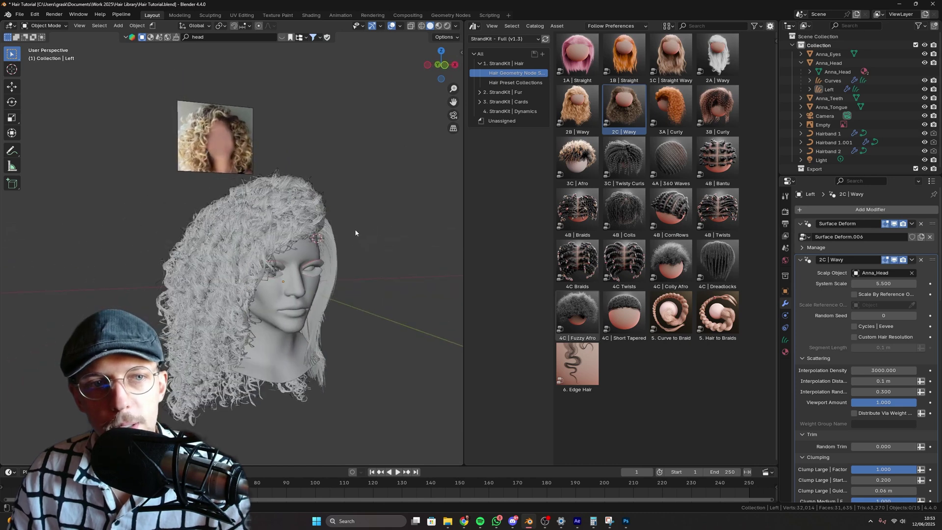
Step: Try a System Scale of 3 on the 2C Wavy modifier, and settle on 4
{"action": "left_click", "coordinate": [867, 283]}
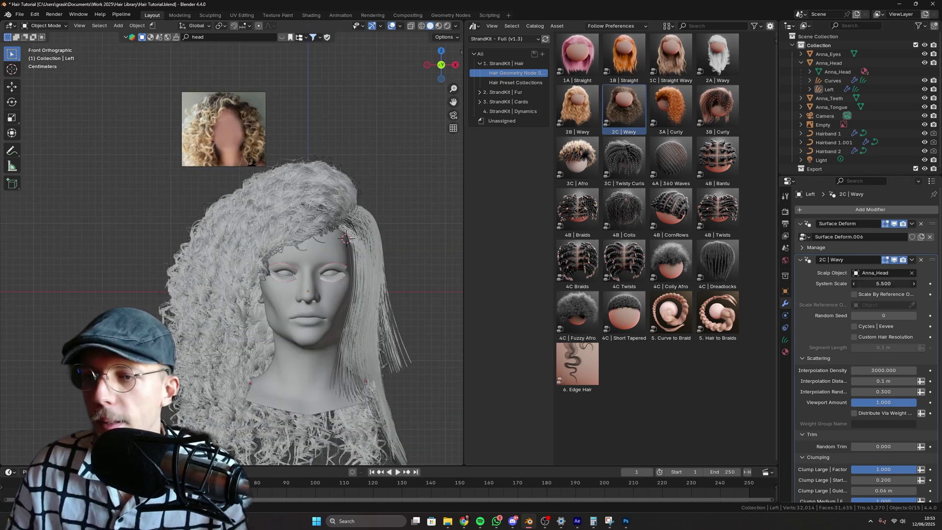
{"action": "type", "text": "3"}
{"action": "key", "text": "Return"}
{"action": "left_click", "coordinate": [867, 282]}
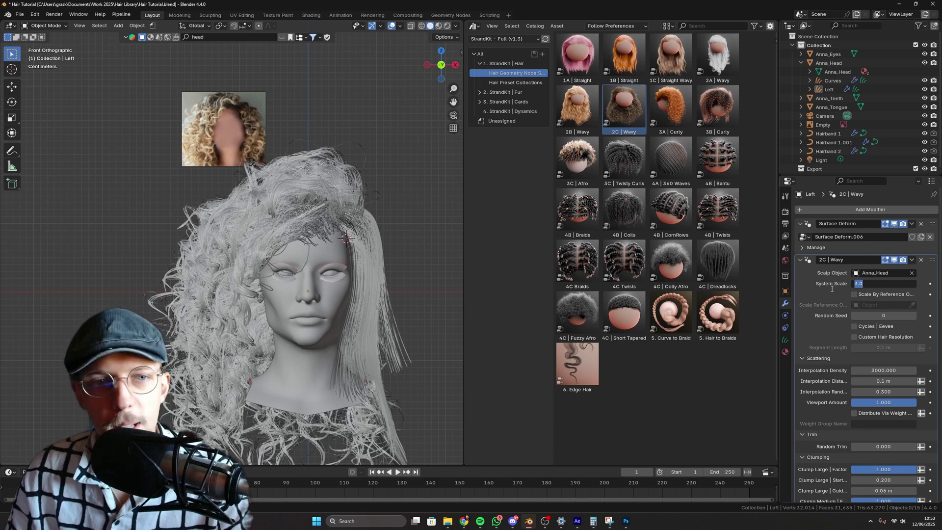
{"action": "key", "text": "Return"}
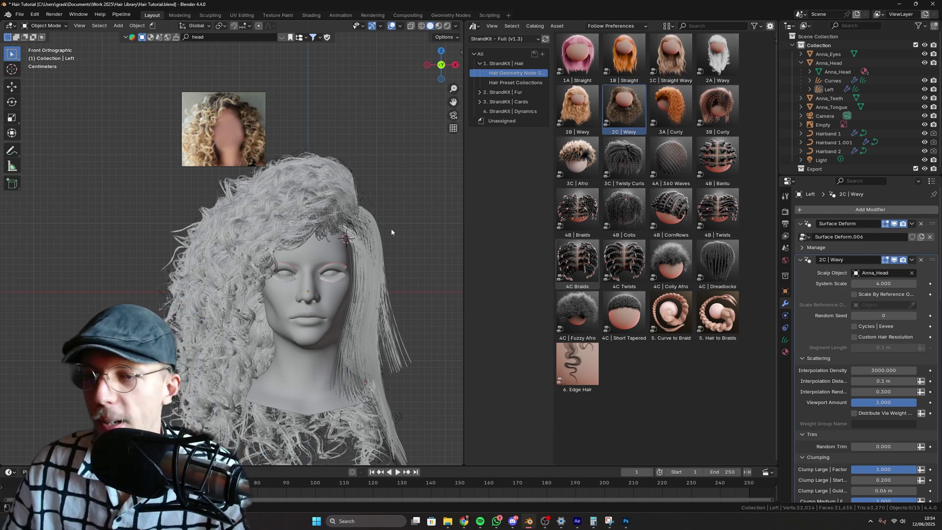
Step: Lower the 2C Wavy modifier's Interpolation Distance to 0.05 m and fine-tune it to about 0.031 m
{"action": "scroll", "coordinate": [841, 319], "scroll_direction": "down", "scroll_amount": 1}
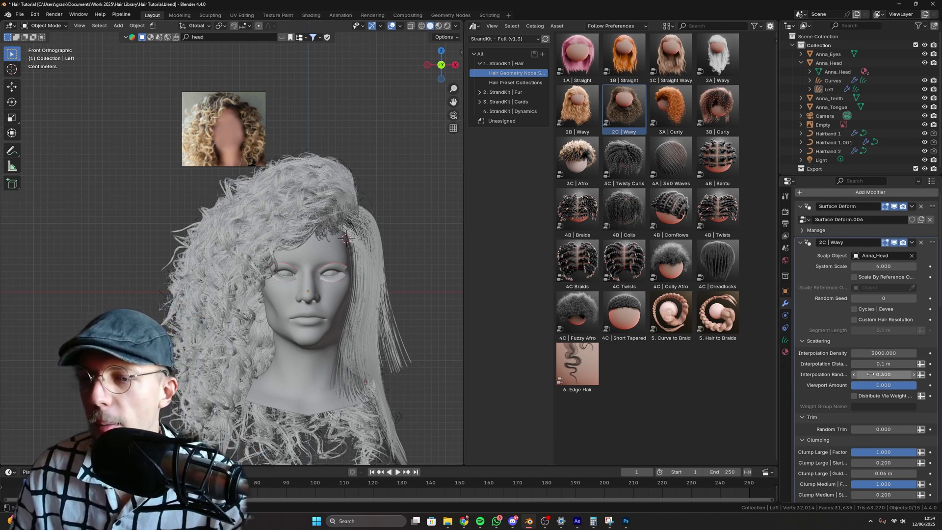
{"action": "middle_click_drag", "start_coordinate": [289, 221], "coordinate": [318, 227]}
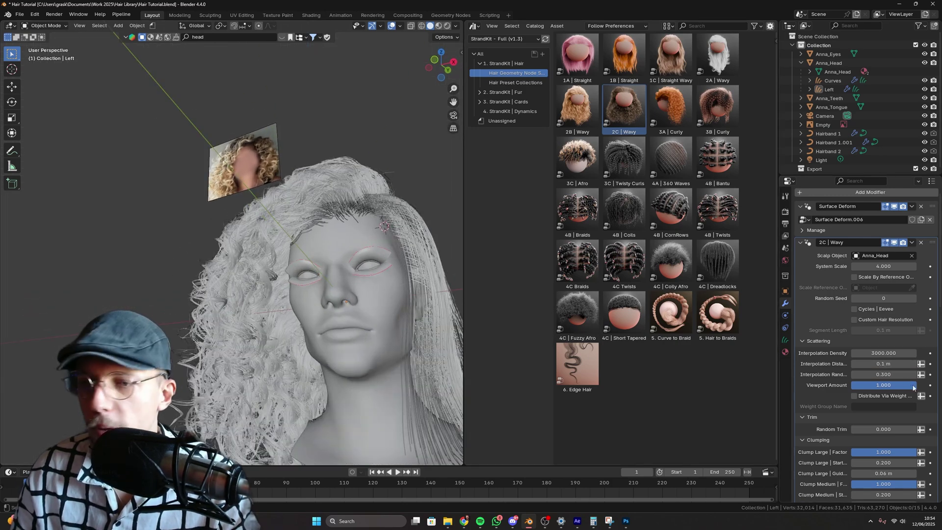
{"action": "left_click", "coordinate": [872, 365]}
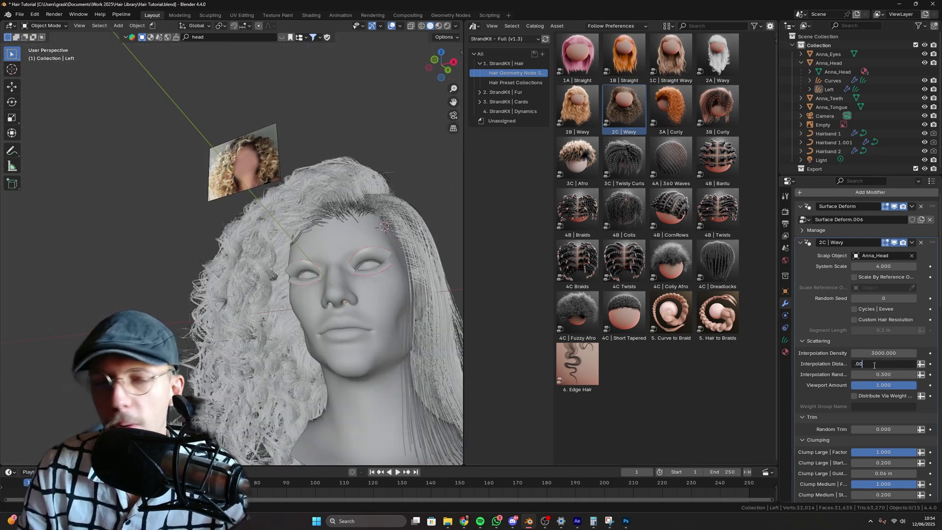
{"action": "type", "text": ".05"}
{"action": "key", "text": "Return"}
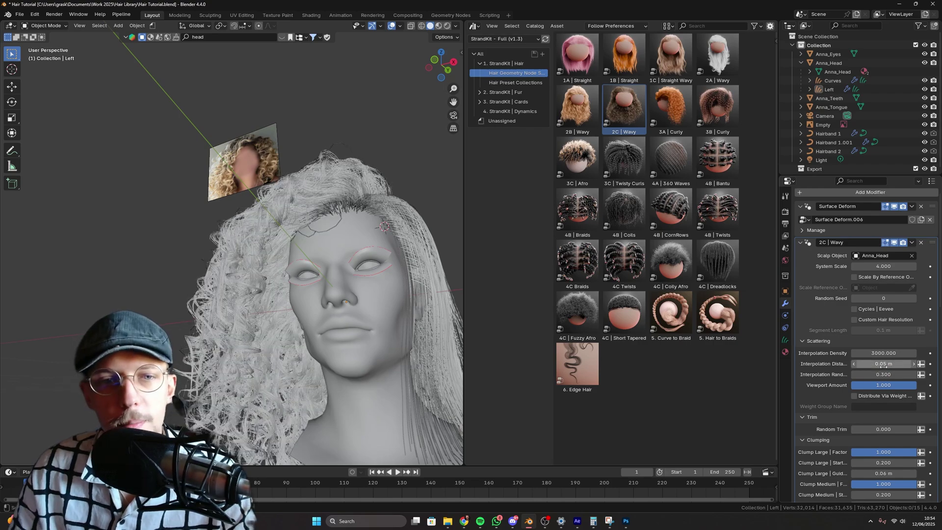
{"action": "middle_click_drag", "start_coordinate": [265, 236], "coordinate": [310, 260]}
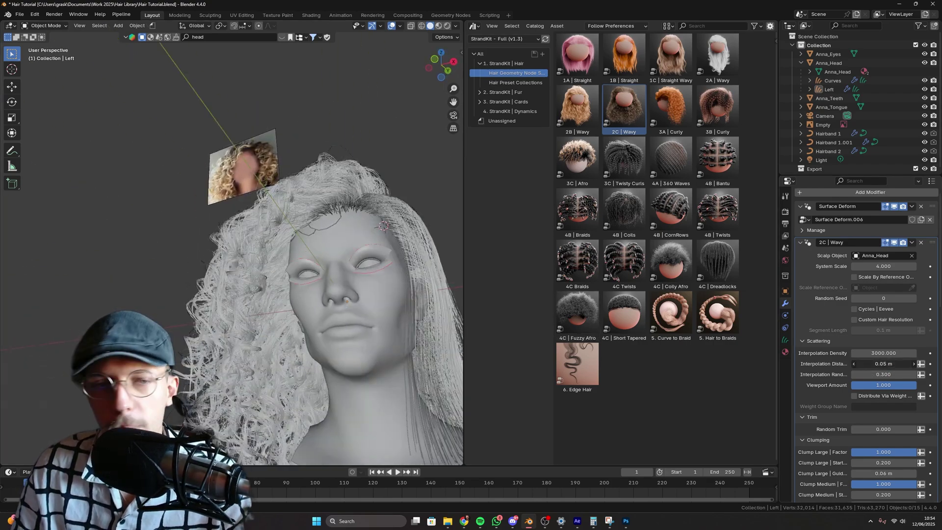
{"action": "left_click_drag", "start_coordinate": [878, 364], "coordinate": [859, 364]}
{"action": "middle_click_drag", "start_coordinate": [287, 241], "coordinate": [407, 255]}
{"action": "left_click_drag", "start_coordinate": [880, 362], "coordinate": [884, 362]}
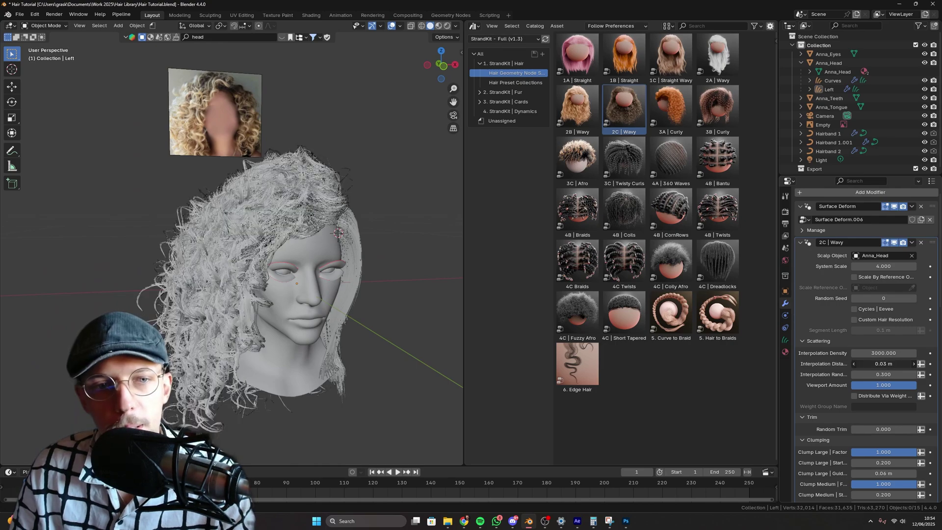
Step: Examine the wavy hair's volume and clumping up close, from an angle and from the front against the reference photo
{"action": "middle_click_drag", "start_coordinate": [314, 221], "coordinate": [371, 201]}
{"action": "scroll", "coordinate": [342, 188], "scroll_direction": "up", "scroll_amount": 3}
{"action": "scroll", "coordinate": [371, 202], "scroll_direction": "down", "scroll_amount": 4}
{"action": "key", "text": "KP_1"}
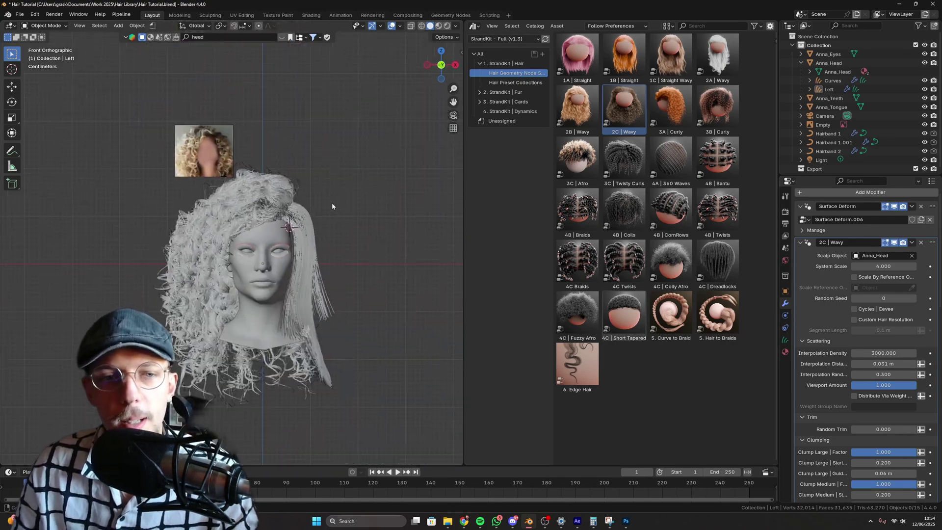
{"action": "middle_click_drag", "start_coordinate": [298, 205], "coordinate": [318, 217], "text": "shift"}
{"action": "scroll", "coordinate": [319, 218], "scroll_direction": "up", "scroll_amount": 1}
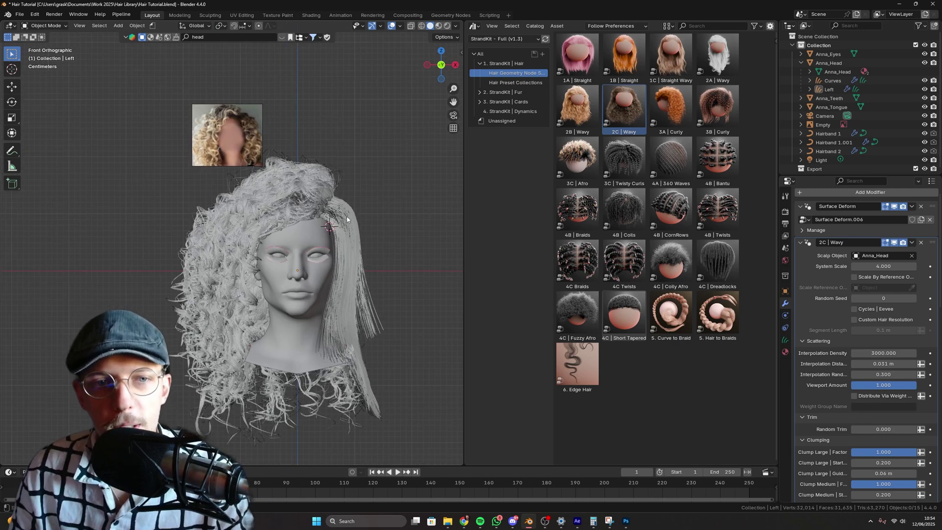
{"action": "scroll", "coordinate": [390, 119], "scroll_direction": "up", "scroll_amount": 1}
{"action": "scroll", "coordinate": [432, 162], "scroll_direction": "down", "scroll_amount": 1, "text": "ctrl"}
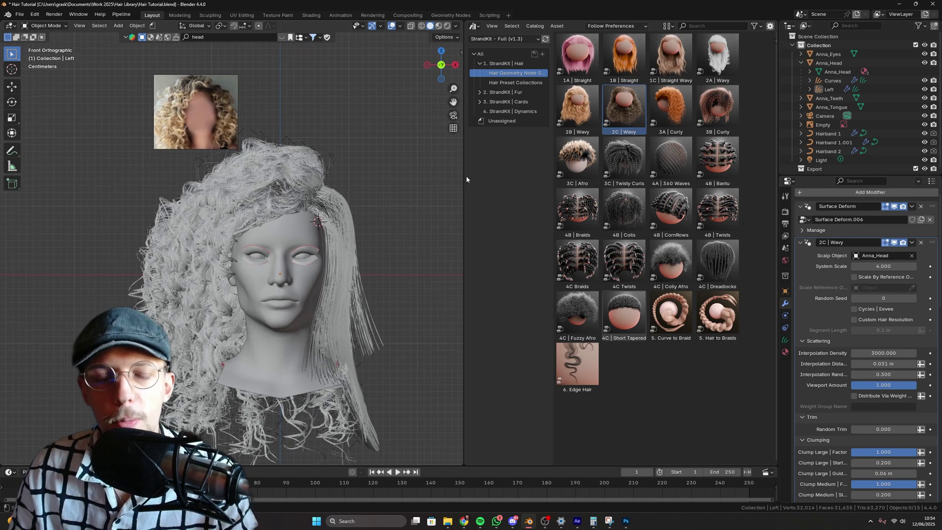
Step: Bring up the Left hair's modifier settings and switch the viewport to rendered shading with the hair deselected
{"action": "left_click", "coordinate": [785, 212]}
{"action": "scroll", "coordinate": [882, 230], "scroll_direction": "up", "scroll_amount": 1}
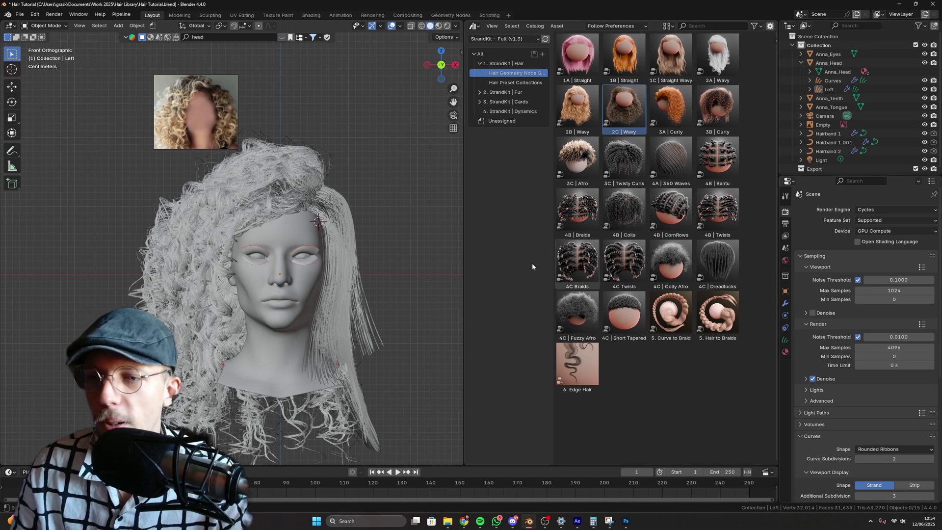
{"action": "left_click", "coordinate": [275, 177]}
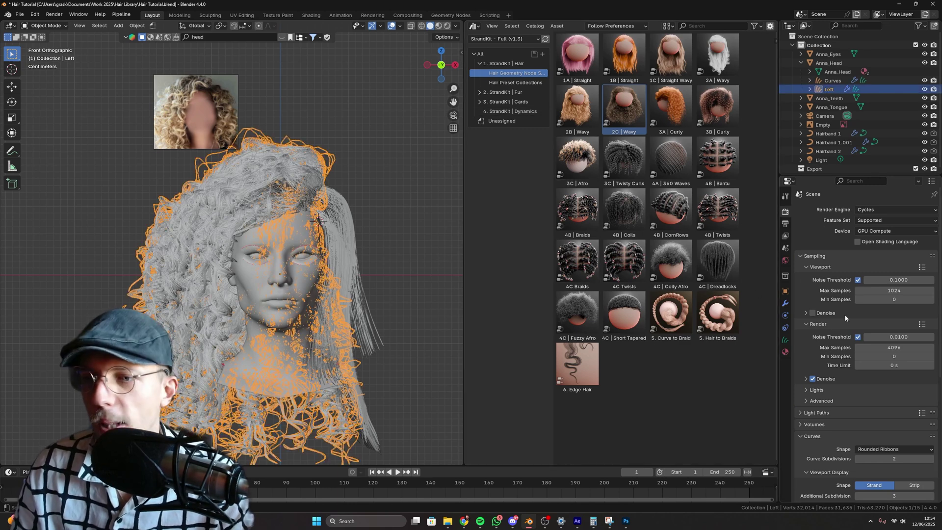
{"action": "left_click", "coordinate": [786, 304]}
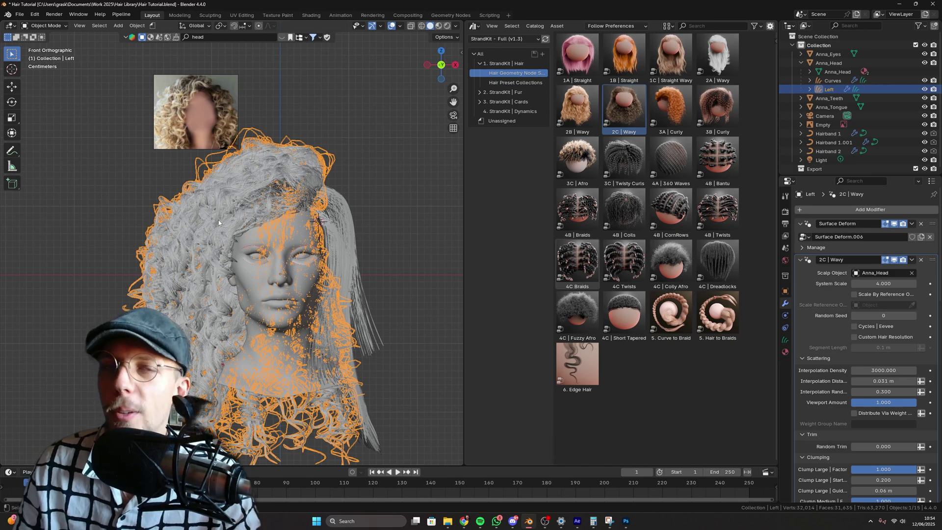
{"action": "left_click", "coordinate": [447, 26]}
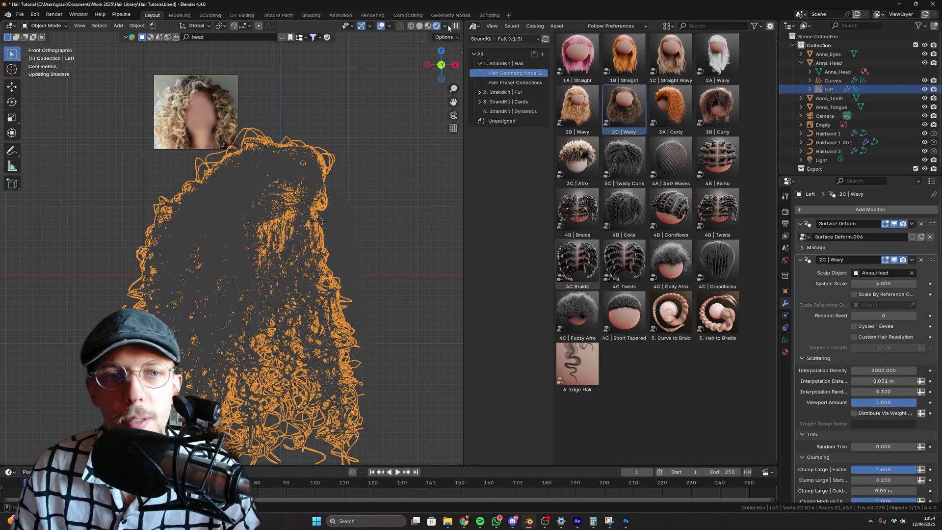
{"action": "left_click", "coordinate": [341, 145]}
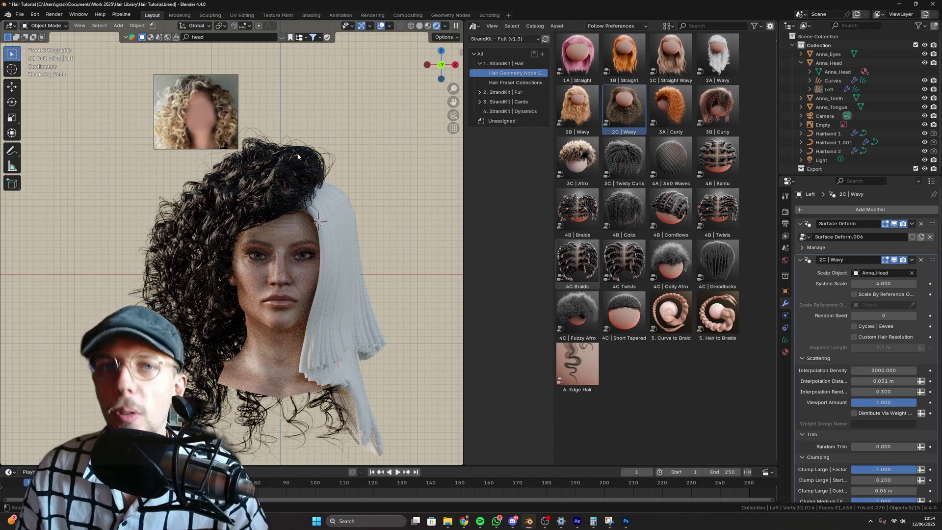
Step: Set the Melanin of the 2C Wavy hair material to 0.3 for a blonde colour
{"action": "scroll", "coordinate": [894, 320], "scroll_direction": "down", "scroll_amount": 20}
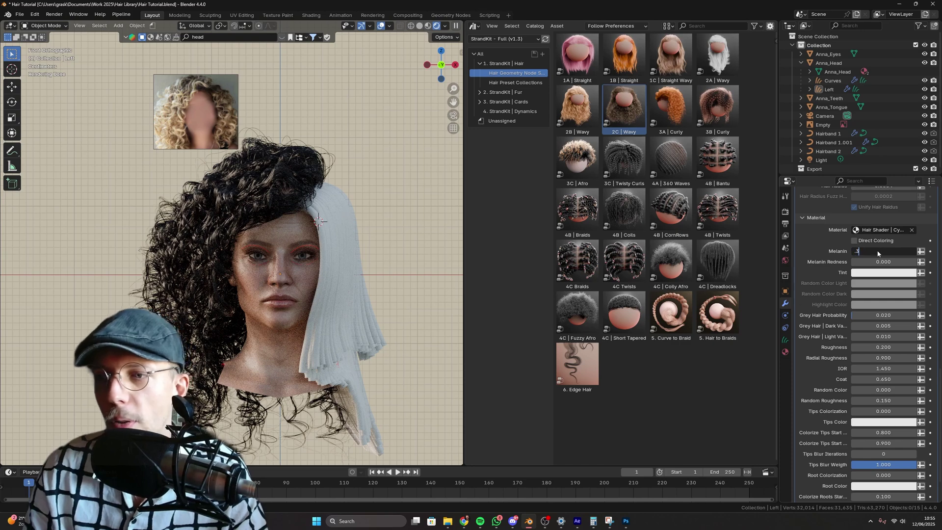
{"action": "key", "text": "Return"}
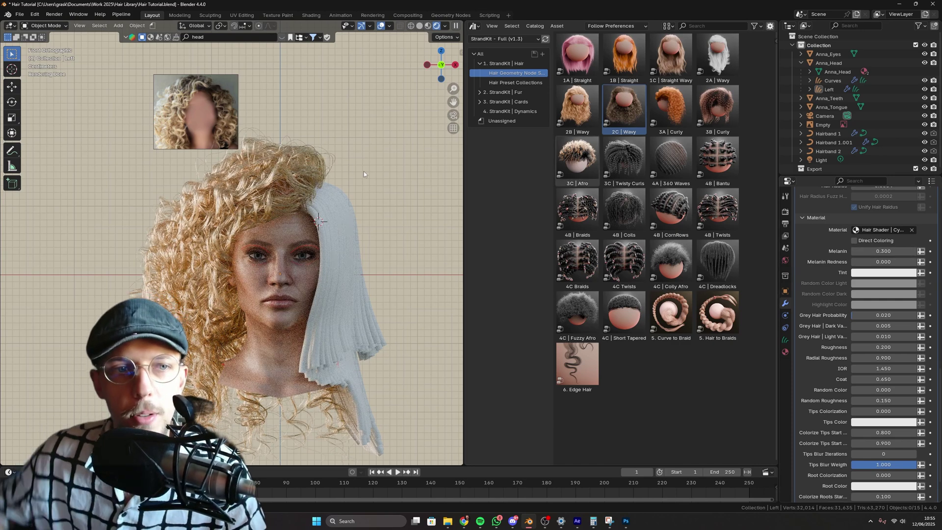
Step: Widen the properties editor so the full setting names fit, and enter 1 for the Clump Large Factor
{"action": "scroll", "coordinate": [826, 294], "scroll_direction": "up", "scroll_amount": 5}
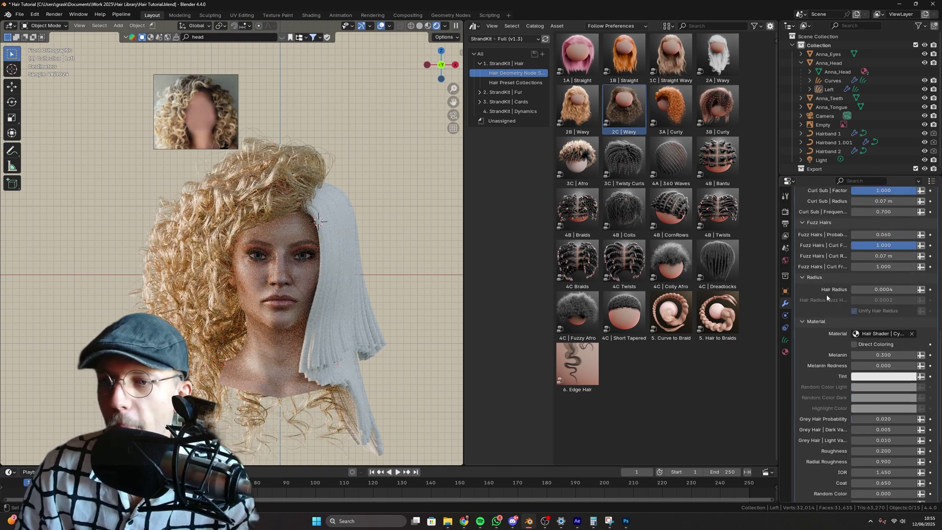
{"action": "scroll", "coordinate": [826, 294], "scroll_direction": "up", "scroll_amount": 4}
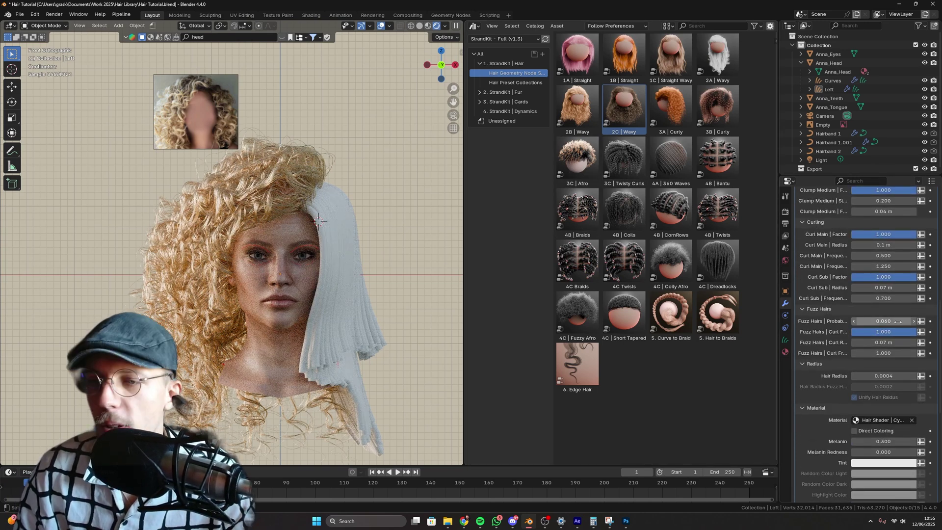
{"action": "scroll", "coordinate": [898, 321], "scroll_direction": "up", "scroll_amount": 3}
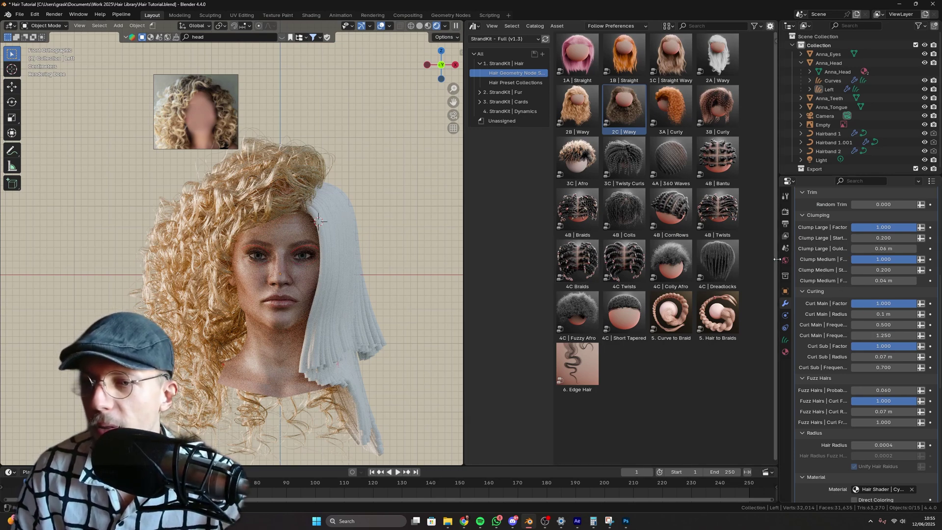
{"action": "left_click_drag", "start_coordinate": [777, 259], "coordinate": [730, 262]}
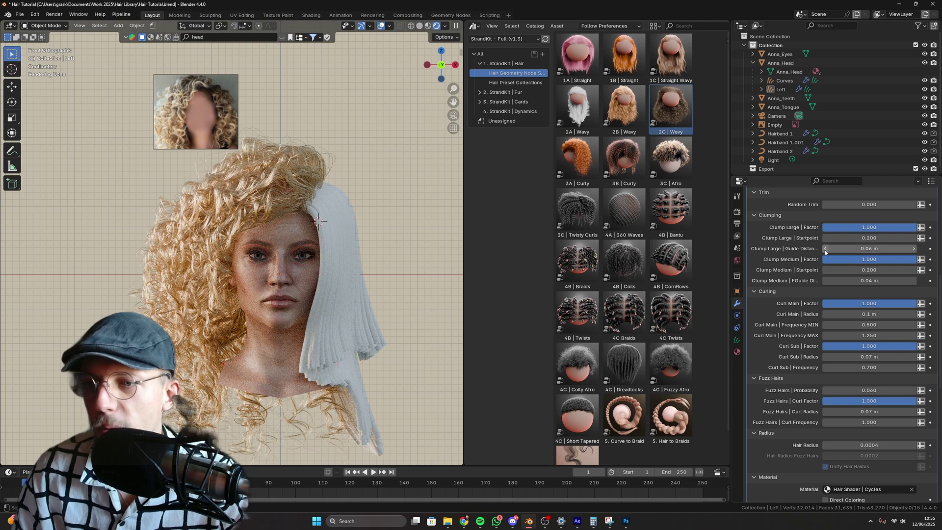
{"action": "left_click", "coordinate": [868, 230]}
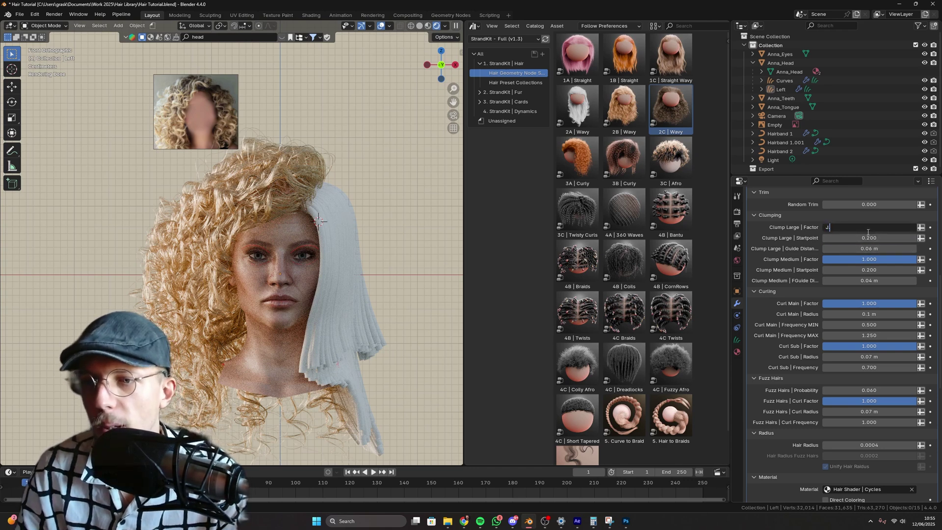
{"action": "type", "text": "1"}
{"action": "key", "text": "Return"}
Step: Reduce the Curl Main Factor to 0.8 and refine it to about 0.618
{"action": "scroll", "coordinate": [883, 311], "scroll_direction": "down", "scroll_amount": 1}
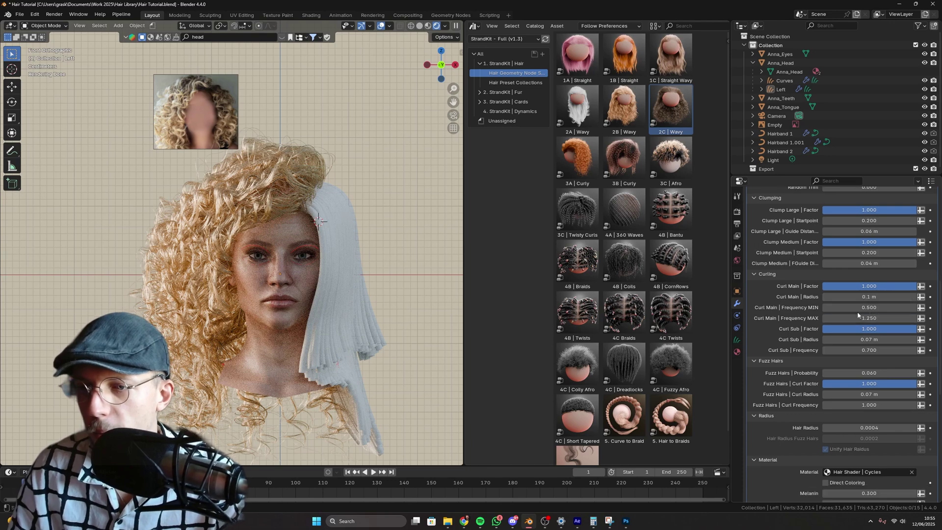
{"action": "left_click", "coordinate": [887, 286]}
{"action": "type", "text": ".8"}
{"action": "key", "text": "Return"}
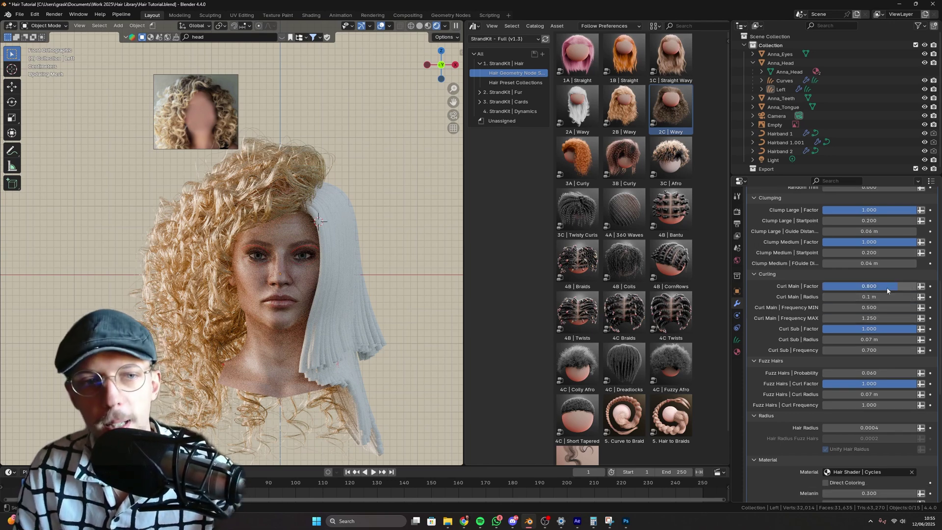
{"action": "mouse_move", "coordinate": [893, 289]}
{"action": "left_mouse_down"}
{"action": "mouse_move", "coordinate": [857, 289]}
{"action": "mouse_move", "coordinate": [880, 289]}
{"action": "left_mouse_up"}
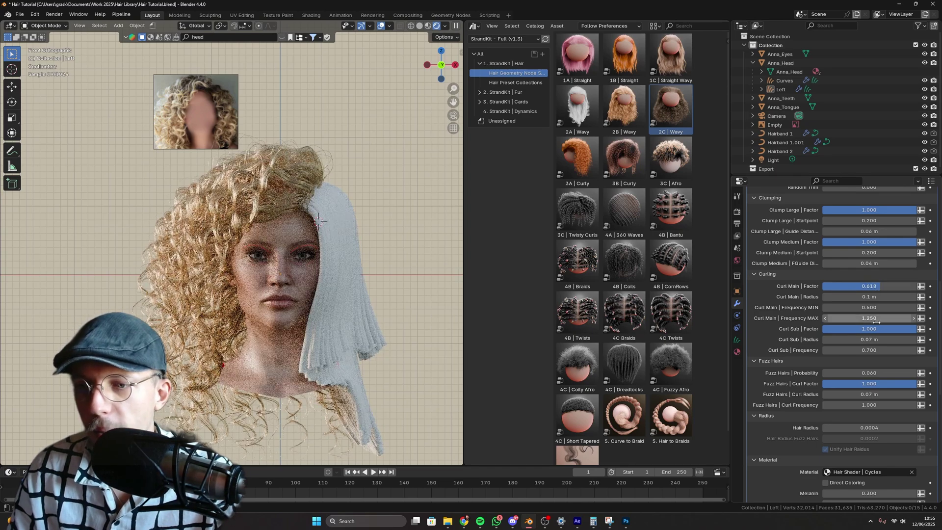
Step: Try a Curl Sub Factor of 0, settle on about 0.543, and raise Curl Main Frequency MIN to about 1.39
{"action": "left_click_drag", "start_coordinate": [869, 329], "coordinate": [775, 329]}
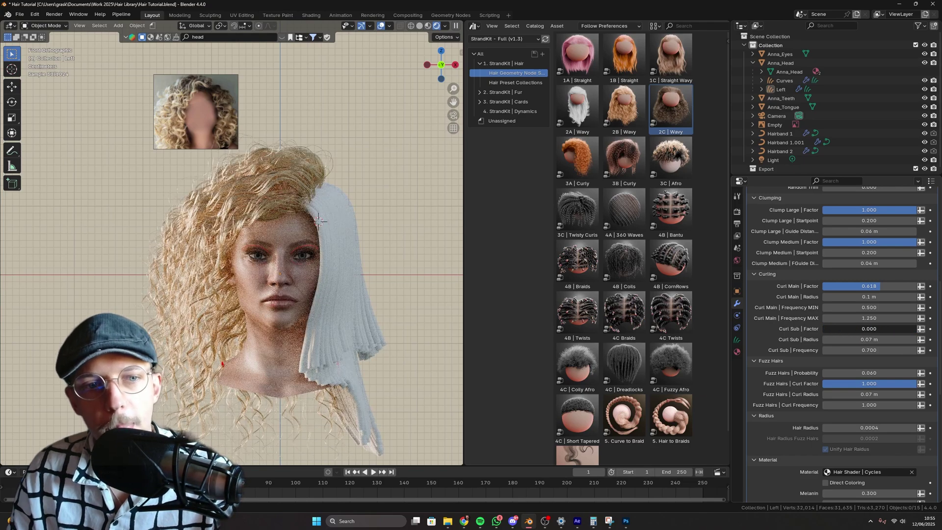
{"action": "left_click_drag", "start_coordinate": [834, 328], "coordinate": [875, 329]}
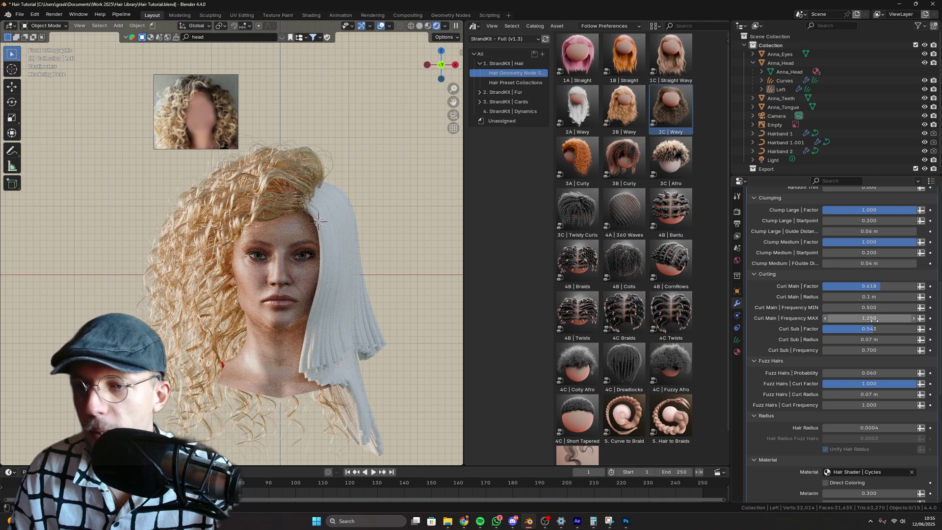
{"action": "left_click_drag", "start_coordinate": [857, 308], "coordinate": [889, 307]}
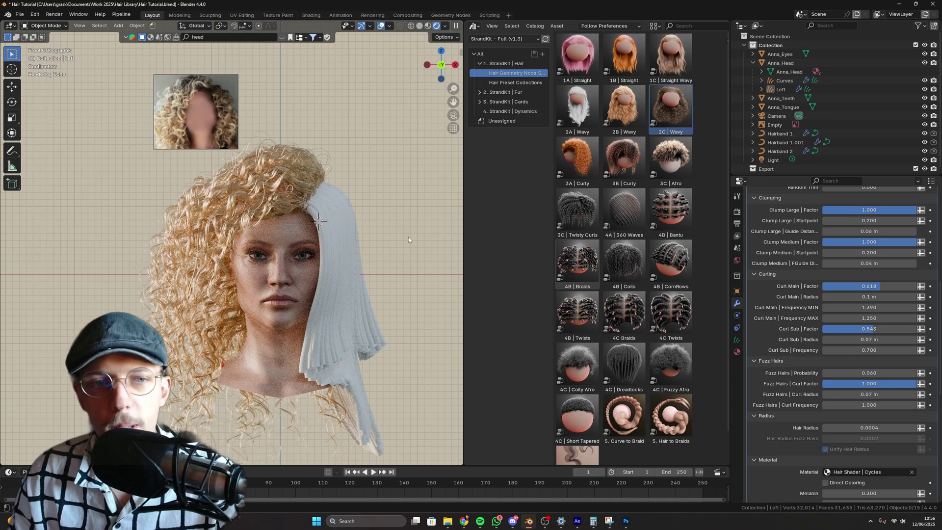
Step: Check the root shading in the reference photo and set the hair material's Root Colorization to 1
{"action": "scroll", "coordinate": [832, 312], "scroll_direction": "down", "scroll_amount": 5}
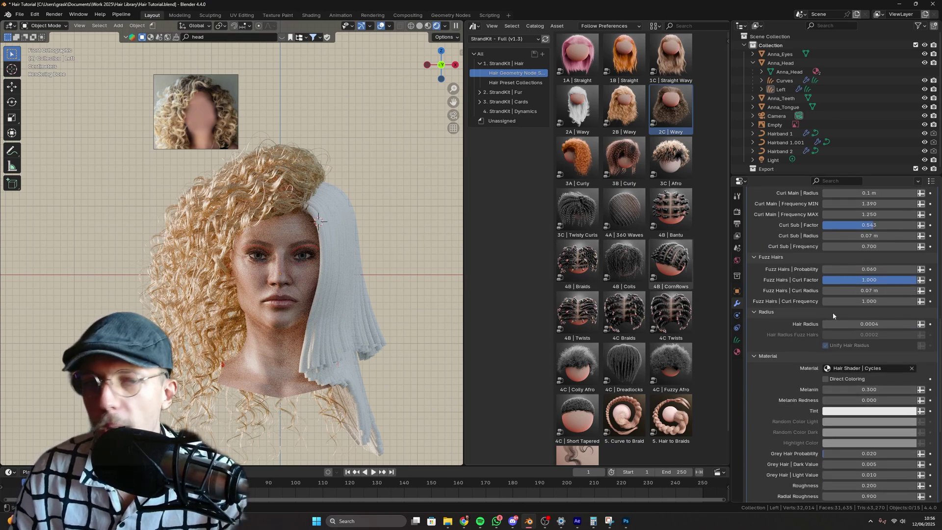
{"action": "scroll", "coordinate": [171, 100], "scroll_direction": "up", "scroll_amount": 1}
{"action": "scroll", "coordinate": [171, 100], "scroll_direction": "up", "scroll_amount": 3}
{"action": "scroll", "coordinate": [295, 266], "scroll_direction": "up", "scroll_amount": 2}
{"action": "scroll", "coordinate": [357, 210], "scroll_direction": "up", "scroll_amount": 2}
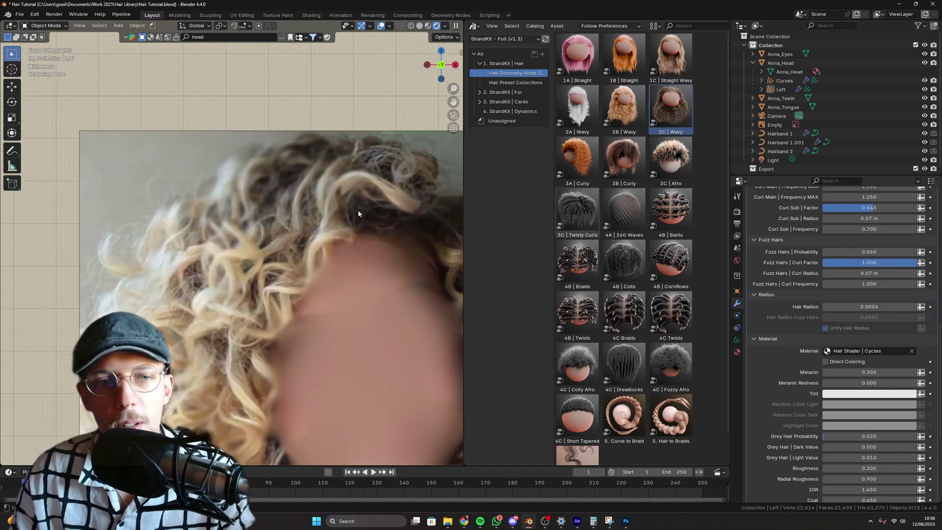
{"action": "scroll", "coordinate": [364, 223], "scroll_direction": "down", "scroll_amount": 6}
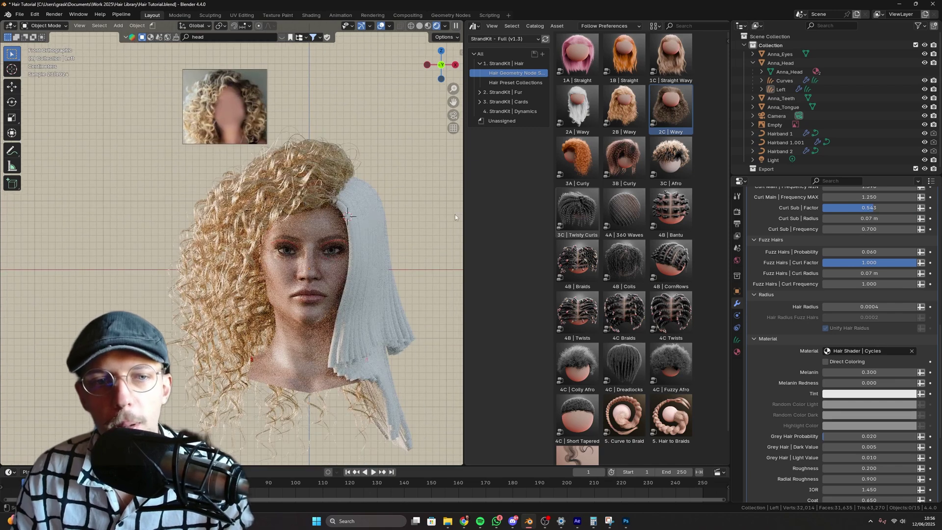
{"action": "scroll", "coordinate": [810, 305], "scroll_direction": "down", "scroll_amount": 6}
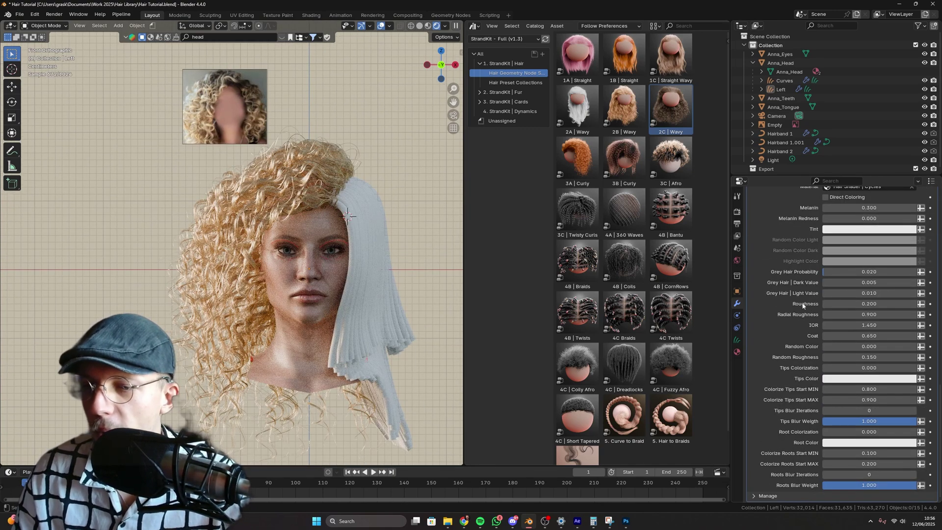
{"action": "left_click", "coordinate": [852, 431]}
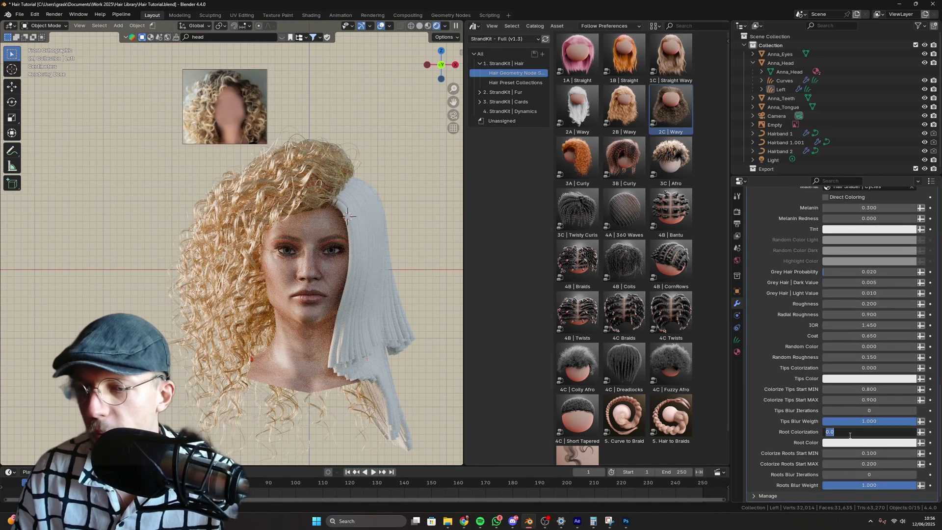
{"action": "type", "text": "1"}
{"action": "key", "text": "Return"}
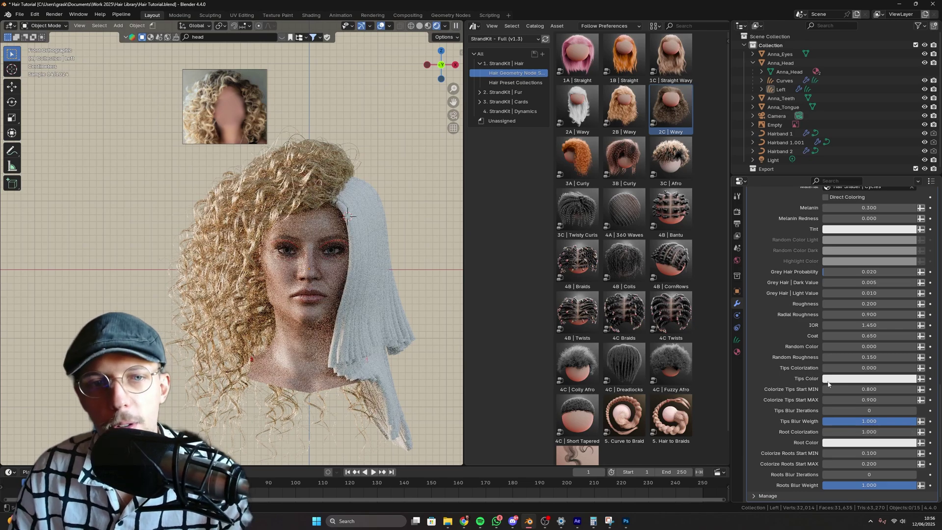
Step: Darken the Root Color to a deep brown, about #2F2611
{"action": "left_click", "coordinate": [880, 442]}
{"action": "left_click", "coordinate": [911, 359]}
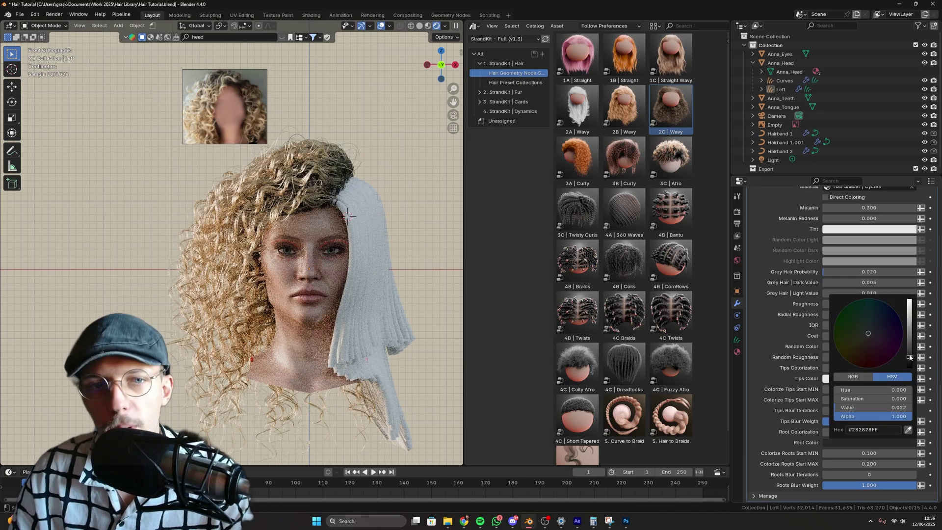
{"action": "left_click_drag", "start_coordinate": [868, 333], "coordinate": [853, 349]}
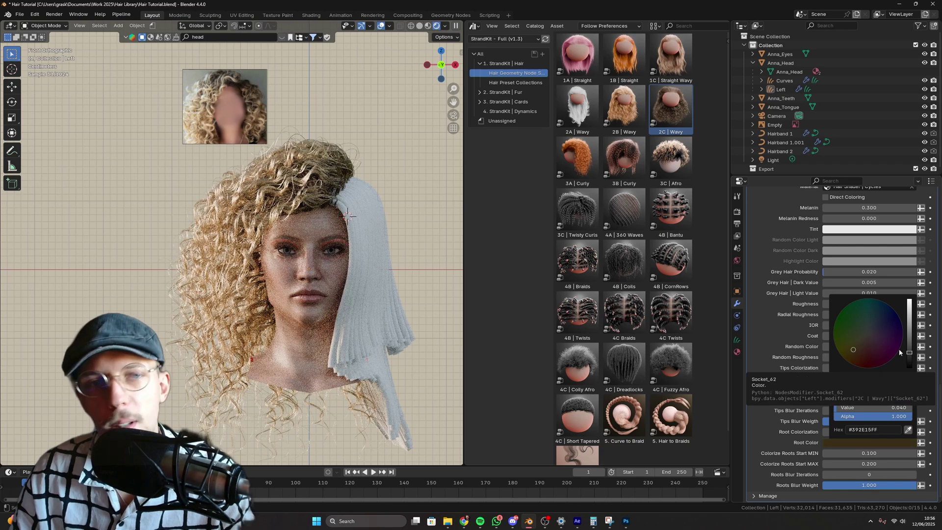
{"action": "left_click", "coordinate": [910, 360]}
{"action": "left_click_drag", "start_coordinate": [911, 361], "coordinate": [910, 359]}
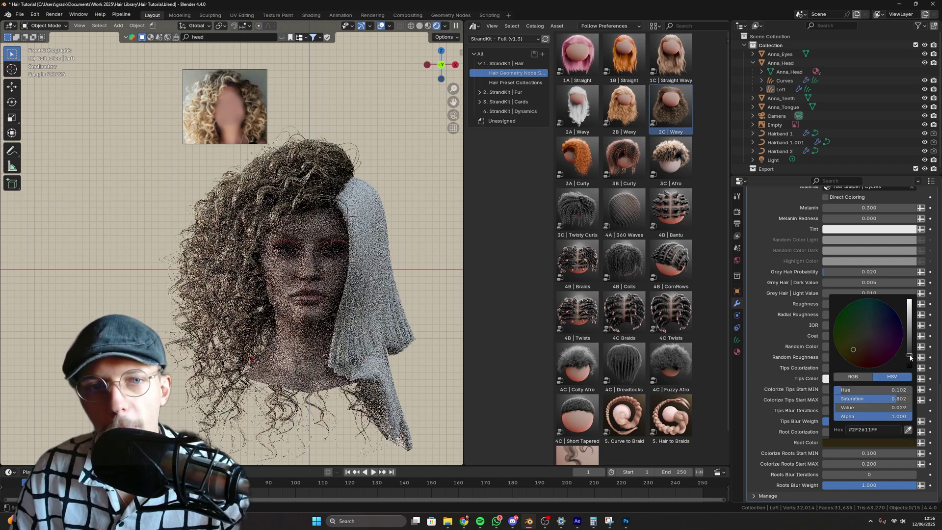
{"action": "left_click", "coordinate": [869, 454]}
{"action": "key", "text": "Return"}
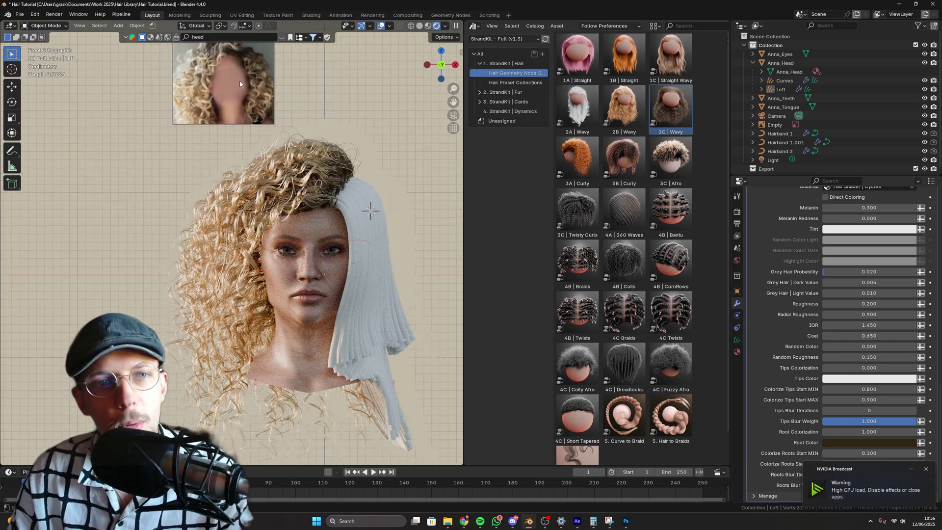
Step: Compare the roots with the reference photo and try Colorize Roots Start MIN at 0.3 and MAX at 0.4
{"action": "scroll", "coordinate": [272, 117], "scroll_direction": "up", "scroll_amount": 5}
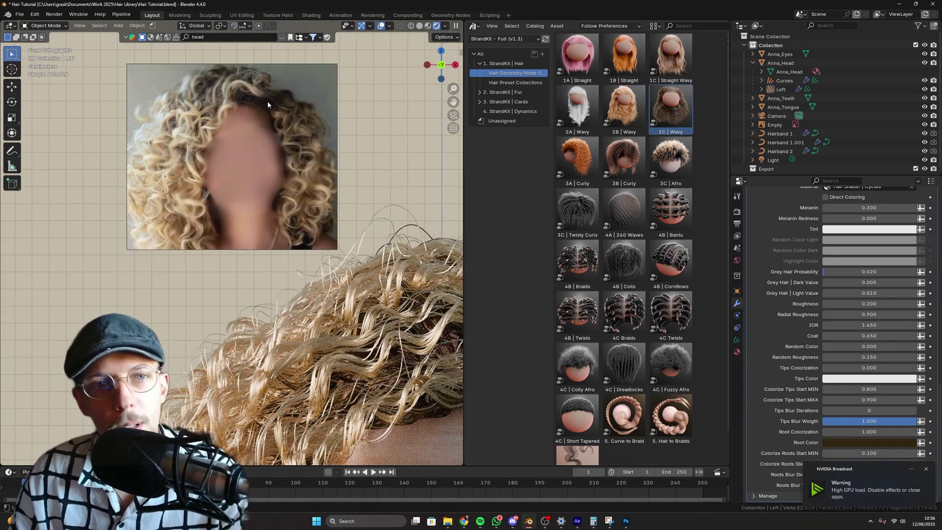
{"action": "scroll", "coordinate": [267, 102], "scroll_direction": "down", "scroll_amount": 3}
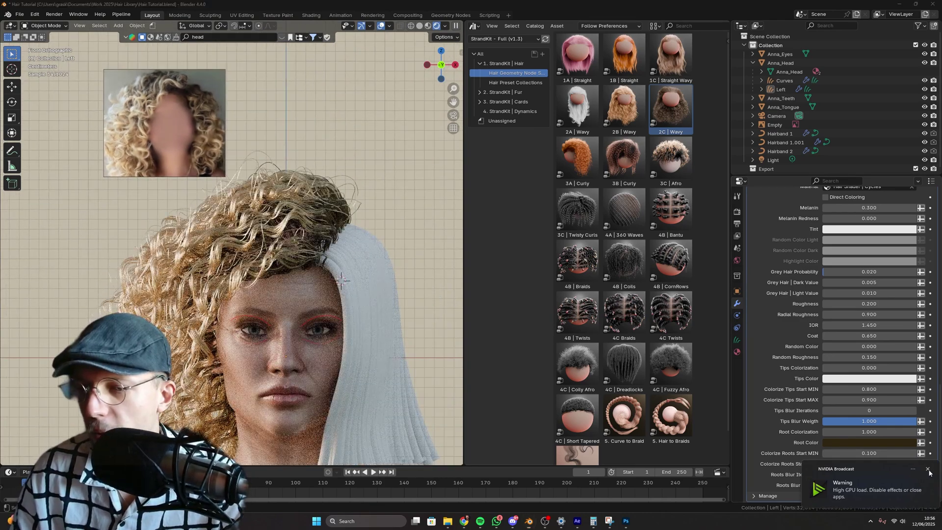
{"action": "left_click", "coordinate": [882, 455]}
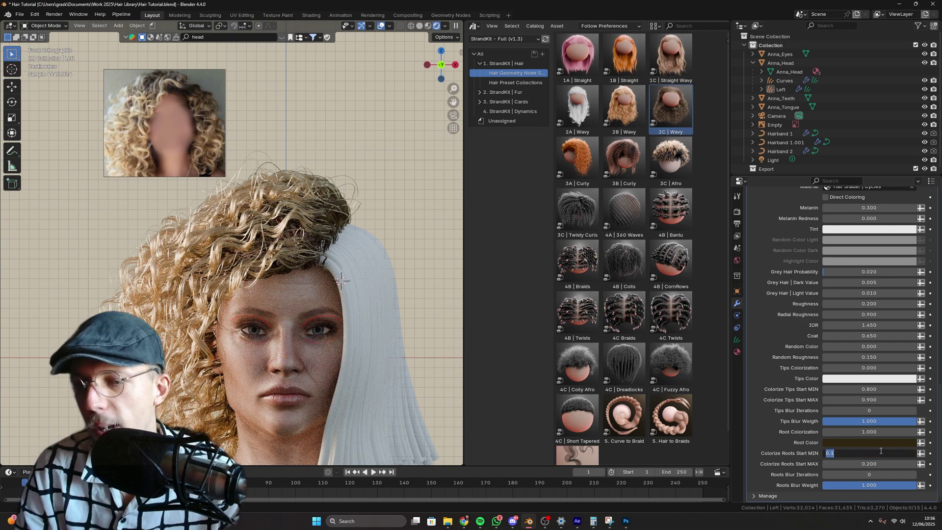
{"action": "type", "text": ".3"}
{"action": "key", "text": "Tab"}
{"action": "type", "text": ".4"}
{"action": "key", "text": "Return"}
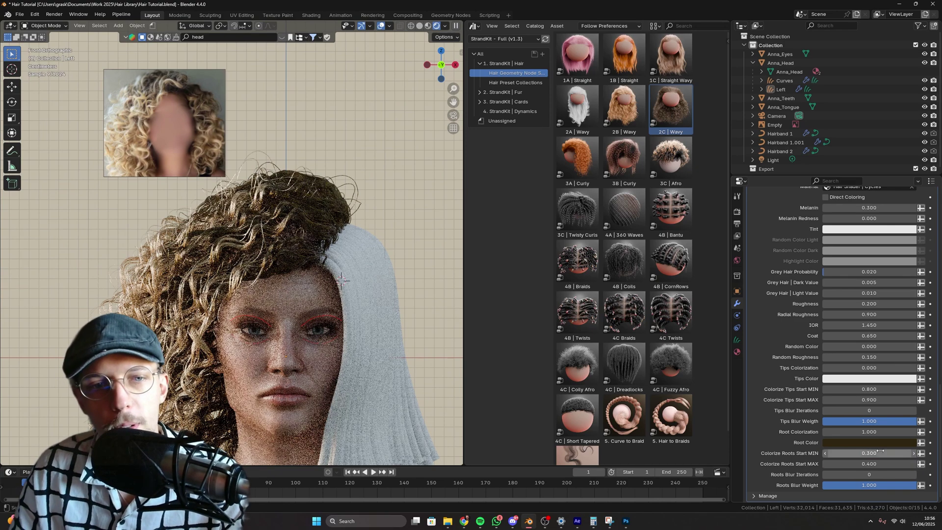
Step: Try a shorter root tint with Colorize Roots Start MIN at 0.2 and MAX at 0.25
{"action": "left_click", "coordinate": [875, 452]}
{"action": "type", "text": ".2"}
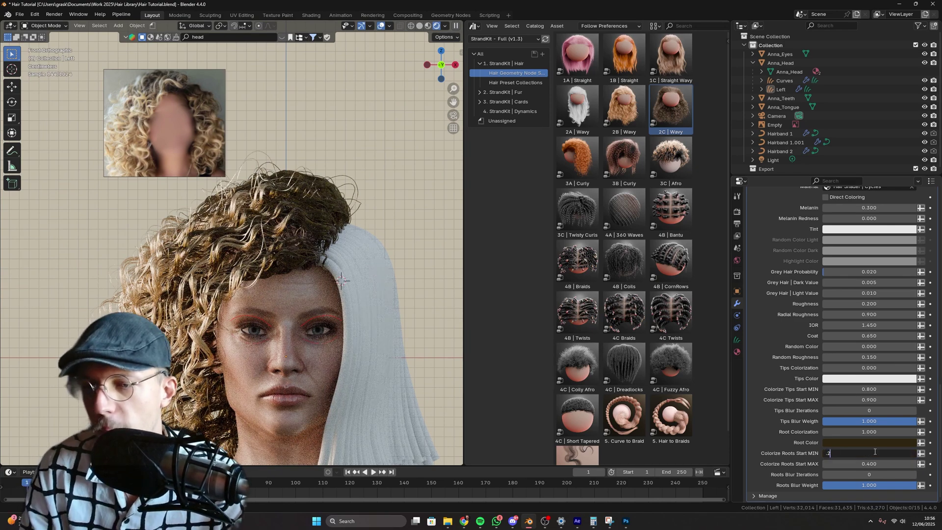
{"action": "key", "text": "Tab"}
{"action": "type", "text": ".25"}
{"action": "key", "text": "Return"}
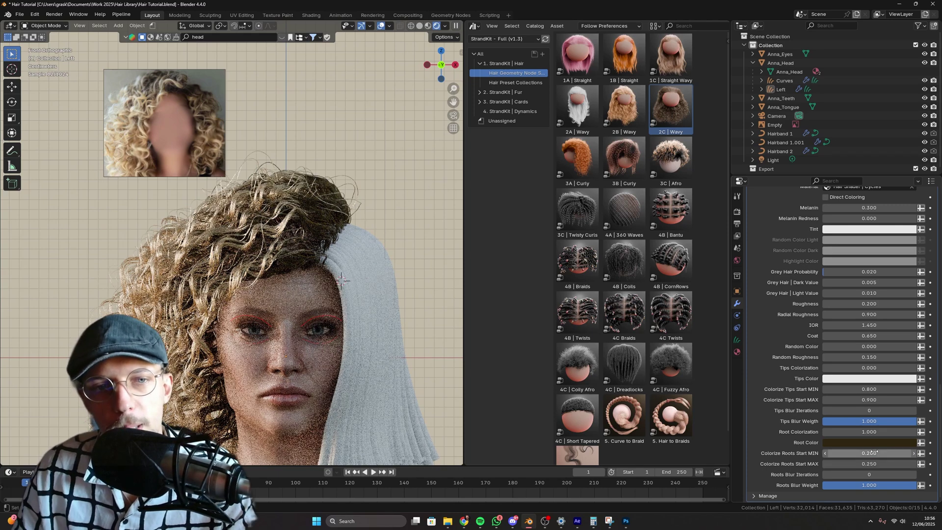
Step: Set Colorize Roots Start MIN to 0.15 and MAX to 0.2
{"action": "left_click", "coordinate": [873, 450]}
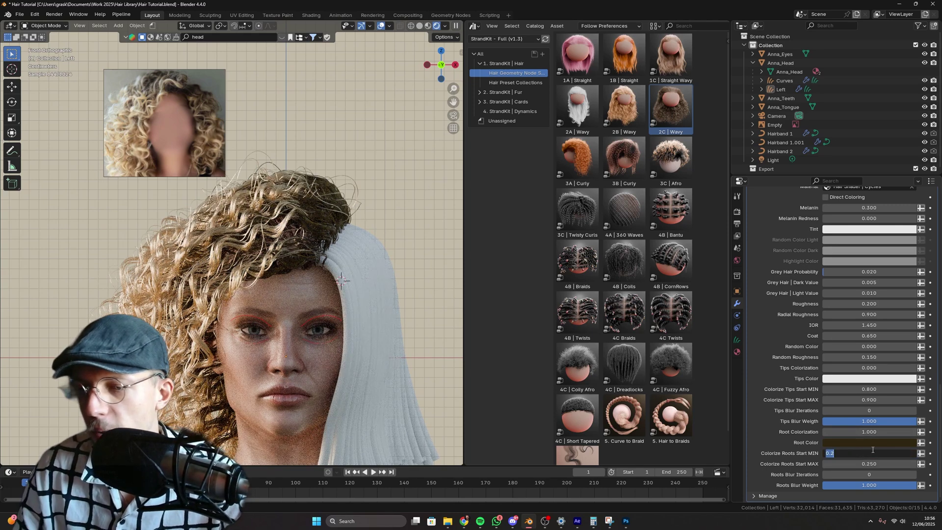
{"action": "type", "text": ".15"}
{"action": "key", "text": "Tab"}
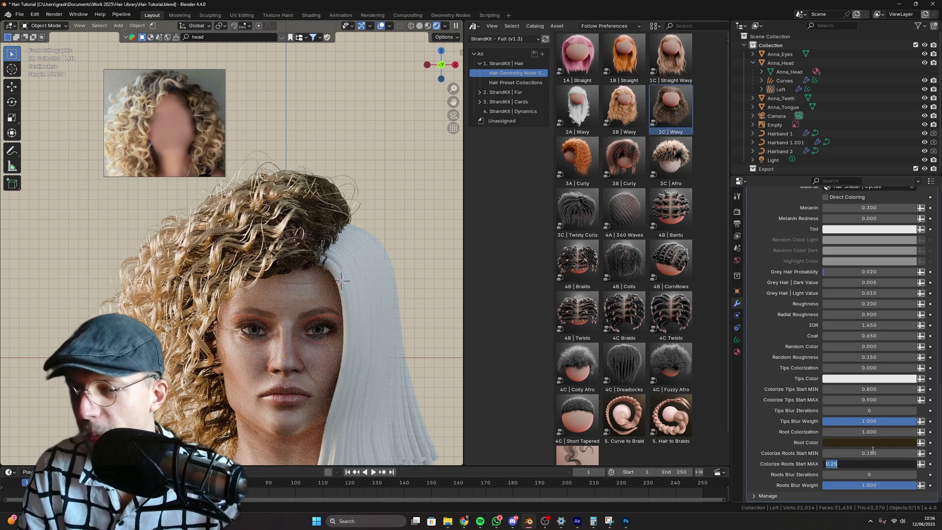
{"action": "type", "text": ".2"}
{"action": "key", "text": "Return"}
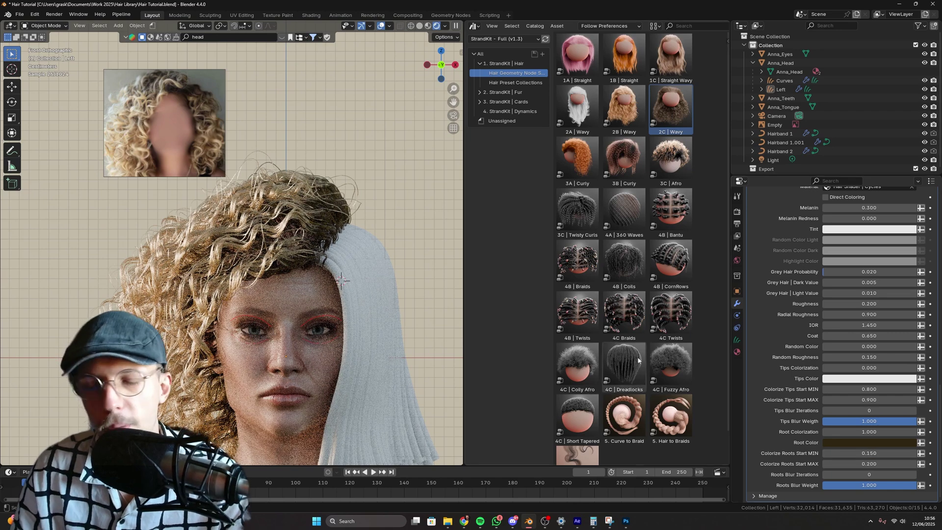
Step: Try a Root Colorization of 0.5 and settle on about 0.93
{"action": "left_click", "coordinate": [872, 436]}
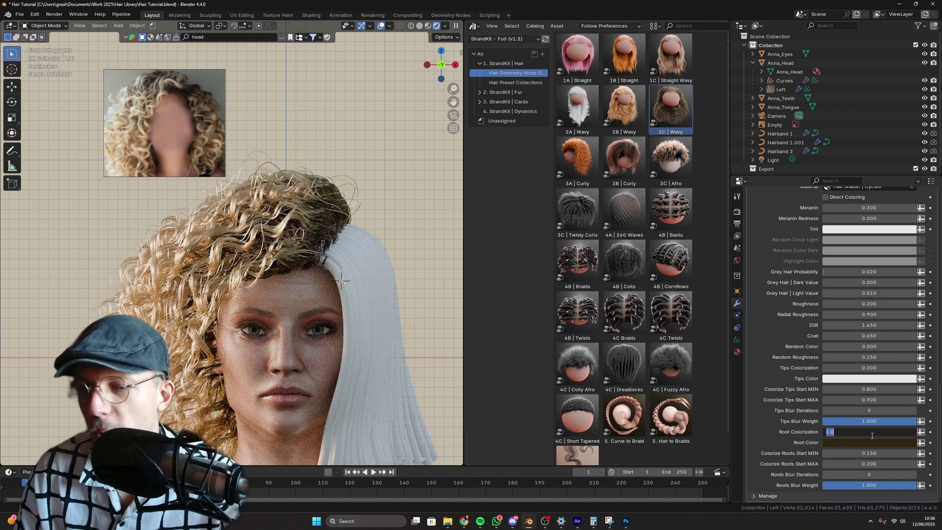
{"action": "type", "text": ".5"}
{"action": "key", "text": "Return"}
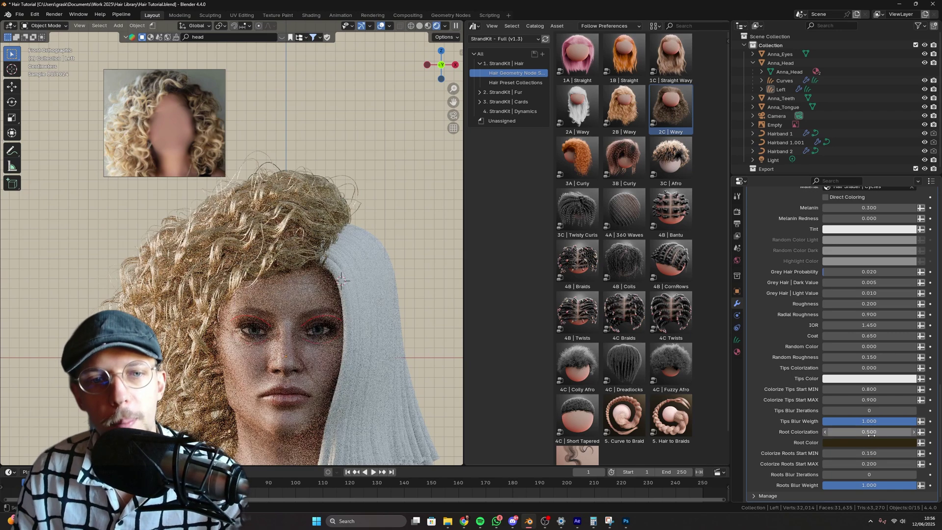
{"action": "left_click_drag", "start_coordinate": [872, 432], "coordinate": [922, 432]}
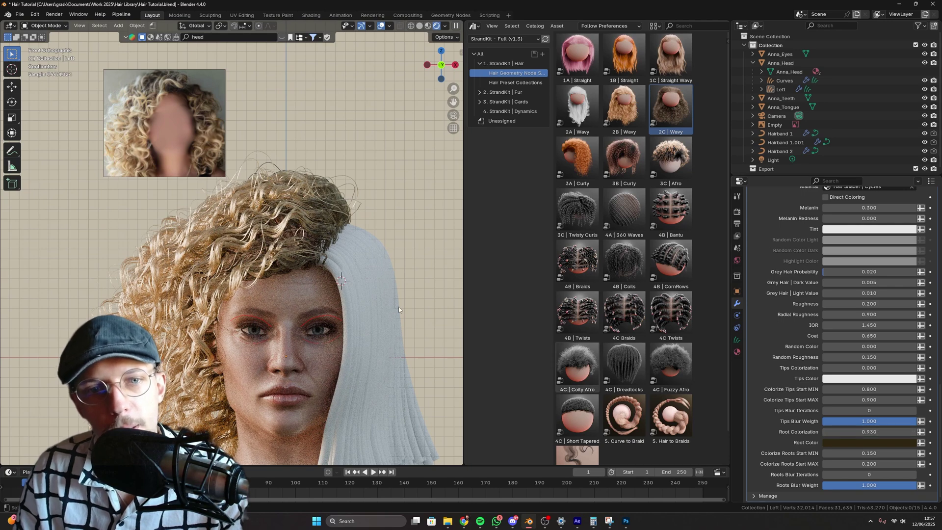
Step: Lighten the hair by reducing Melanin to 0.2 and further to 0.15
{"action": "scroll", "coordinate": [344, 300], "scroll_direction": "down", "scroll_amount": 2}
{"action": "scroll", "coordinate": [296, 295], "scroll_direction": "up", "scroll_amount": 1}
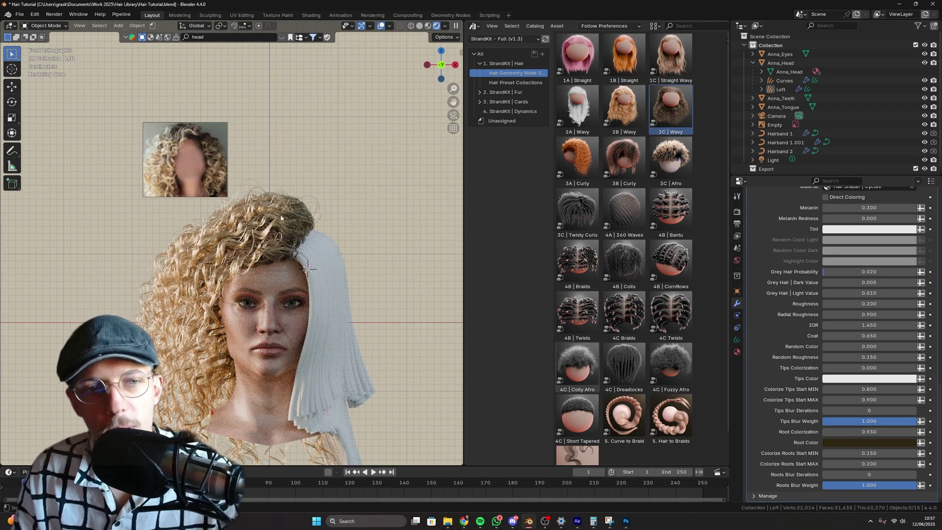
{"action": "scroll", "coordinate": [869, 245], "scroll_direction": "up", "scroll_amount": 3}
{"action": "double_click", "coordinate": [869, 259]}
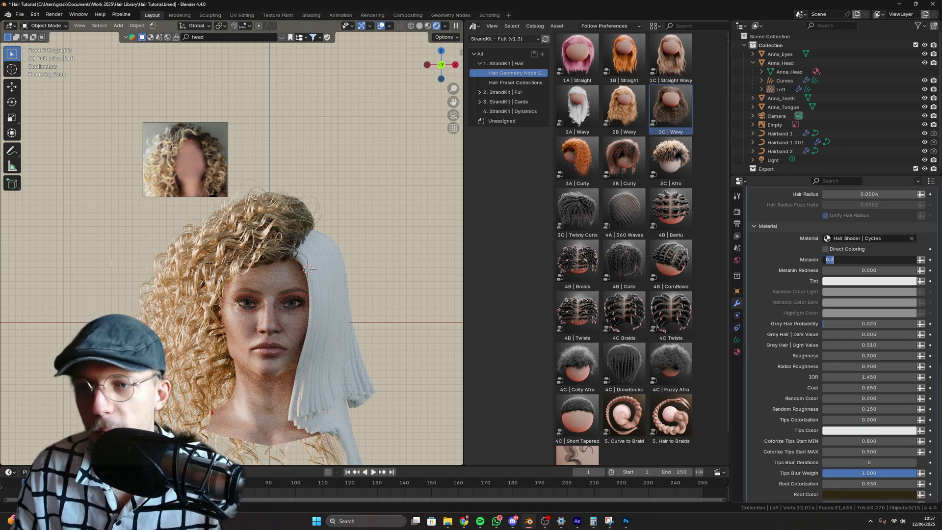
{"action": "type", "text": "0.2"}
{"action": "key", "text": "Return"}
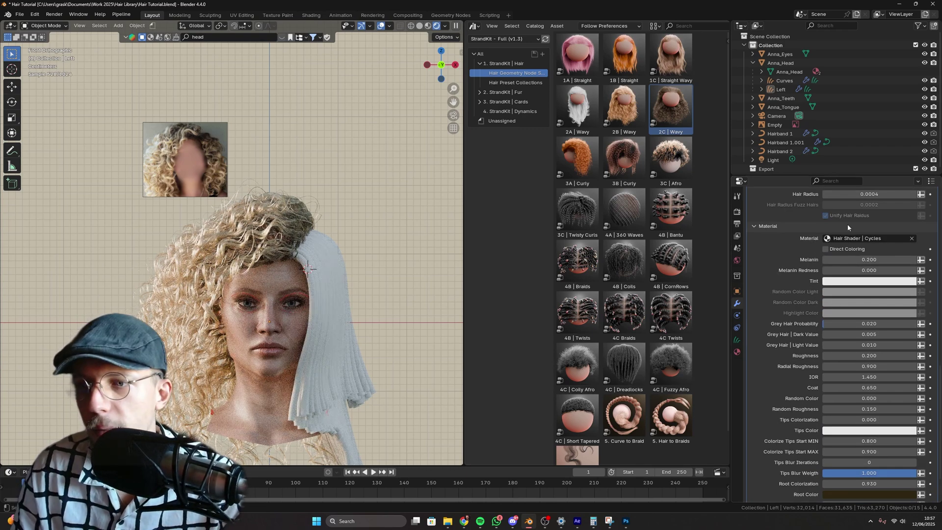
{"action": "double_click", "coordinate": [864, 258]}
{"action": "type", "text": "0.15"}
{"action": "key", "text": "Return"}
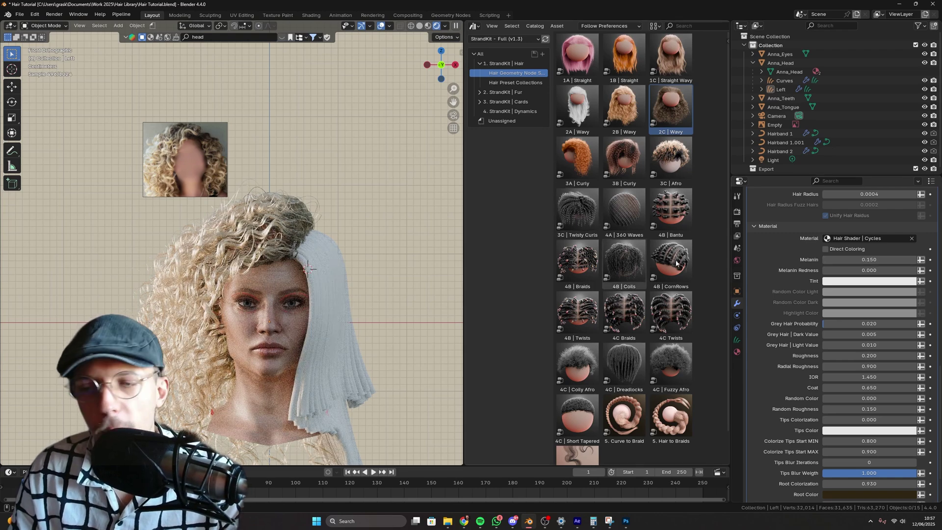
Step: Try a hair Roughness of 0.42 and settle on 0.5 for a less shiny look
{"action": "scroll", "coordinate": [796, 296], "scroll_direction": "down", "scroll_amount": 3}
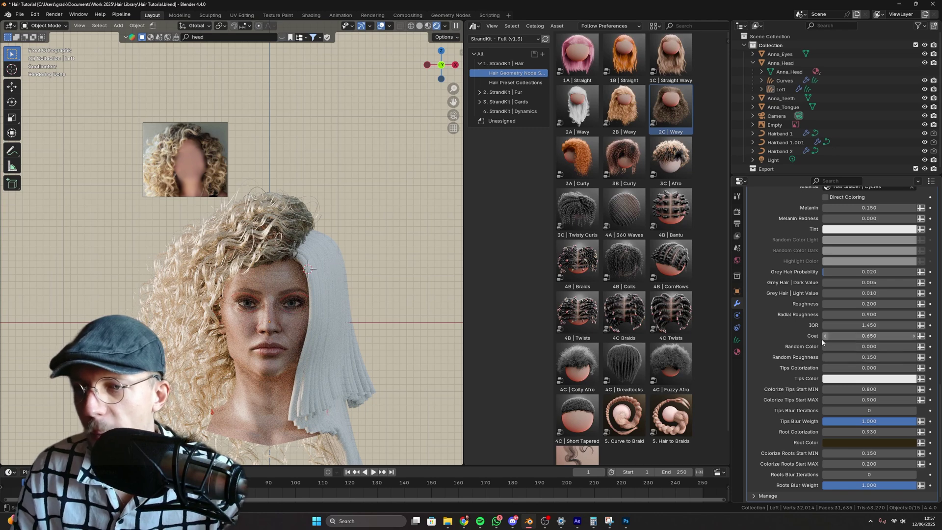
{"action": "left_click", "coordinate": [874, 305]}
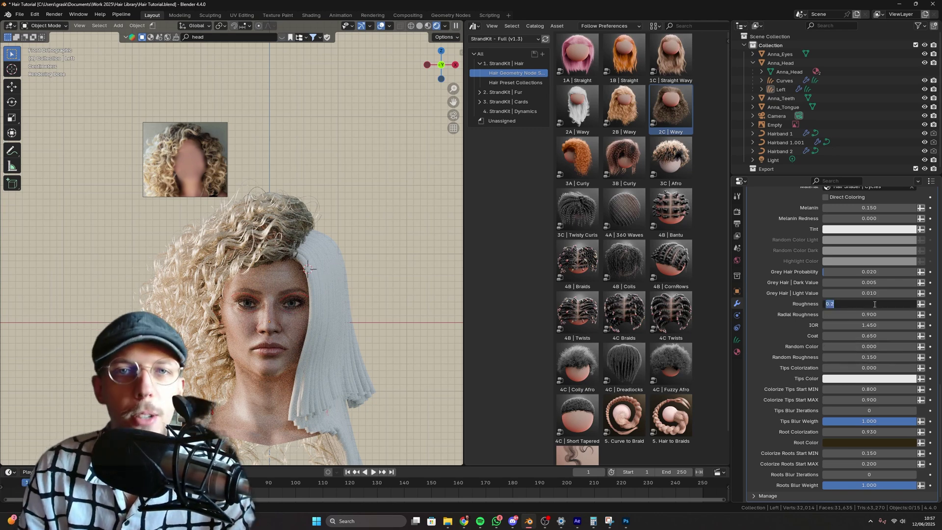
{"action": "type", "text": "0.4"}
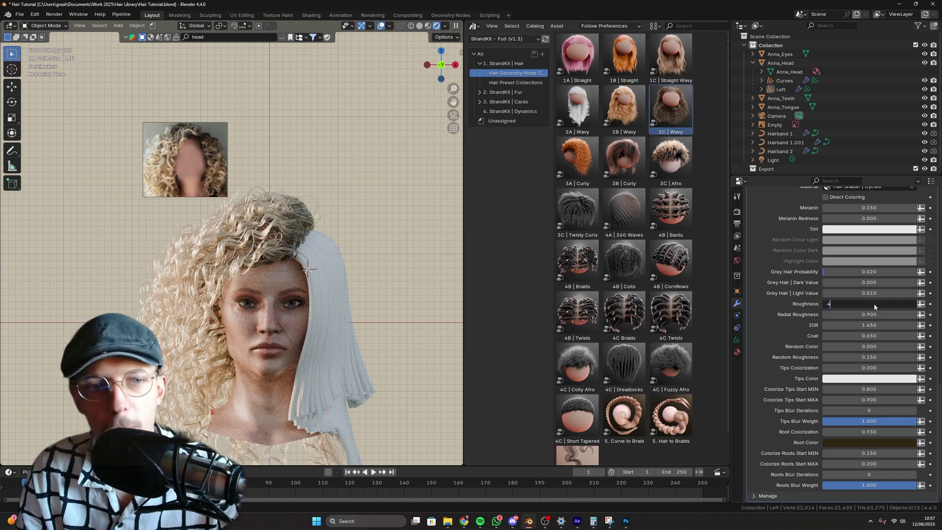
{"action": "key", "text": "Return"}
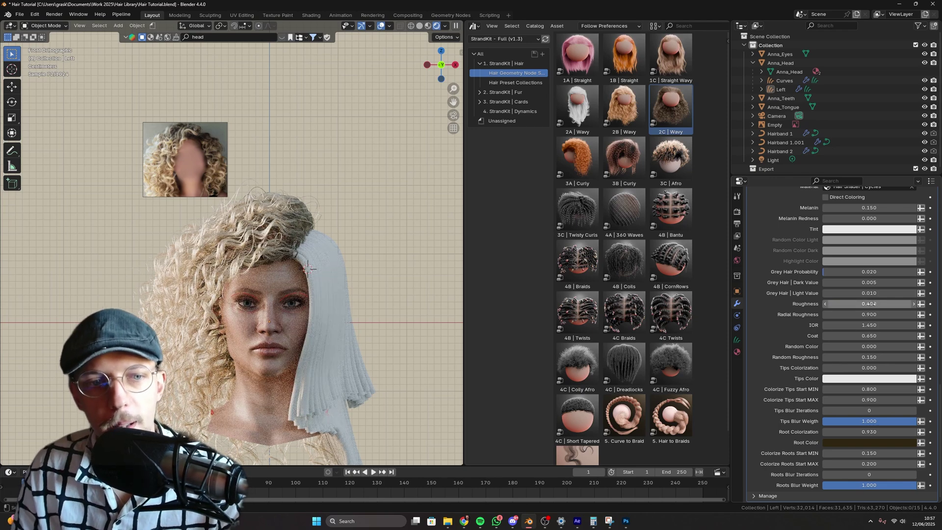
{"action": "left_click", "coordinate": [871, 305]}
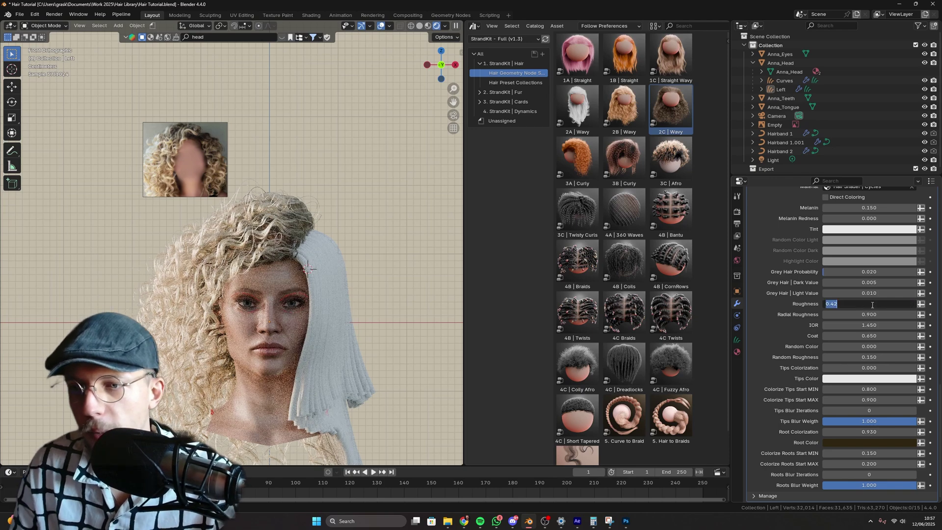
{"action": "type", "text": "0.5"}
{"action": "key", "text": "Return"}
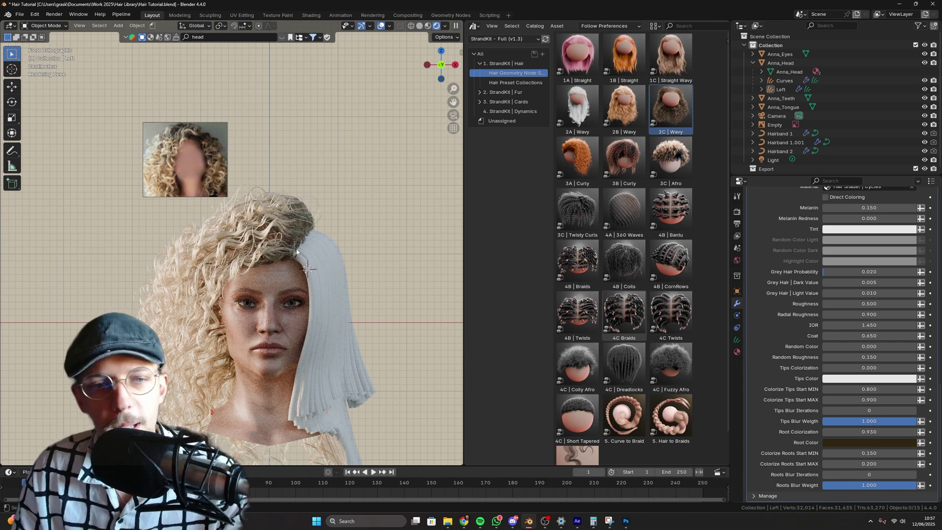
Step: Copy the modifiers from the Left hair object to the unstyled Curves hair object and deselect everything
{"action": "left_click", "coordinate": [285, 228]}
{"action": "left_click", "coordinate": [336, 266]}
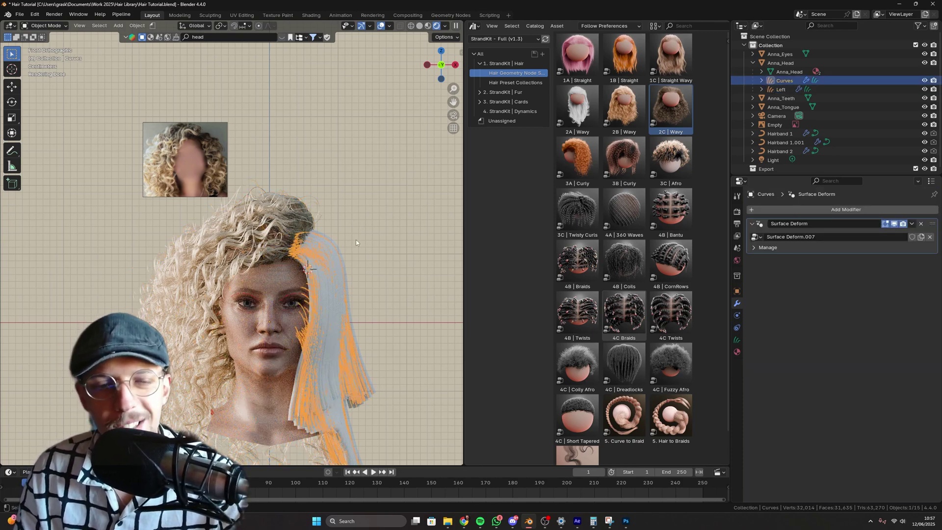
{"action": "left_click", "coordinate": [274, 218], "text": "shift"}
{"action": "key", "text": "ctrl+l"}
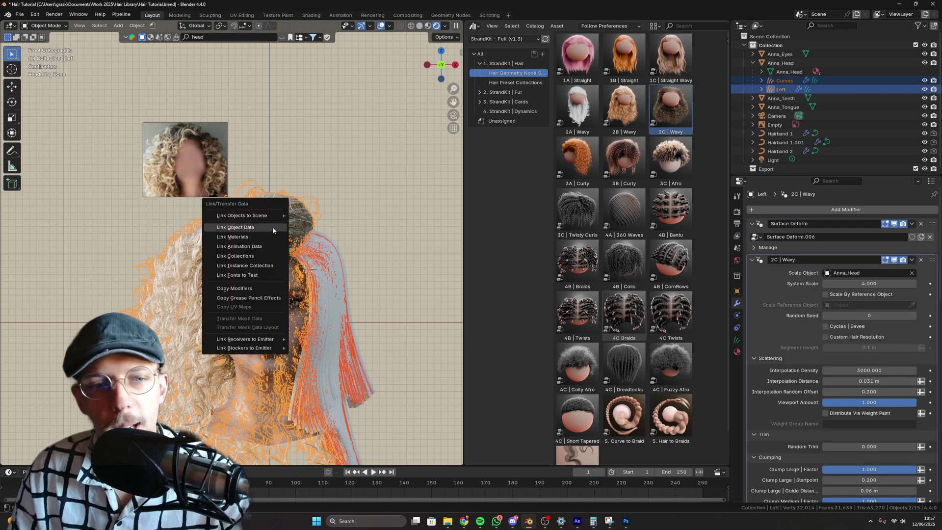
{"action": "left_click", "coordinate": [250, 289]}
{"action": "key", "text": "alt+a"}
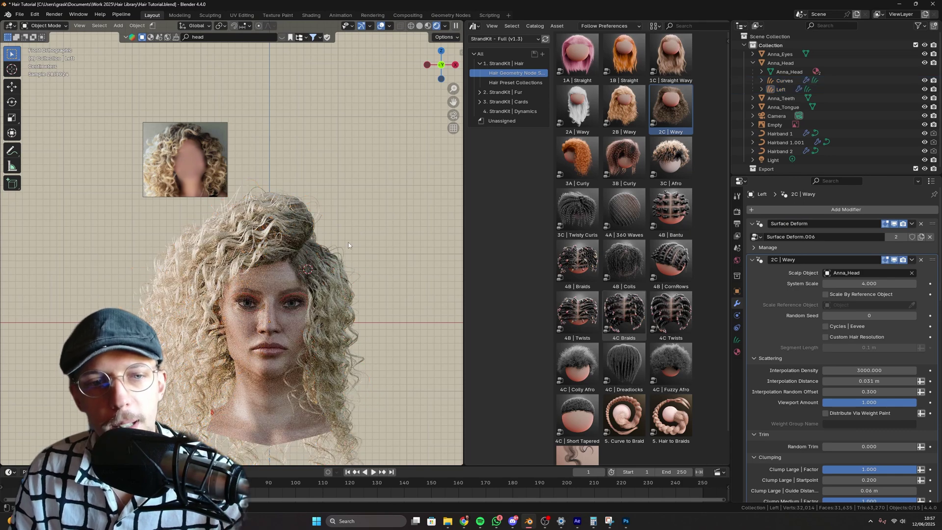
Step: Set the Left hair's Interpolation Distance to 0.05 m in its 2C Wavy modifier, with the viewport overlays hidden
{"action": "middle_click_drag", "start_coordinate": [279, 270], "coordinate": [310, 256], "text": "shift"}
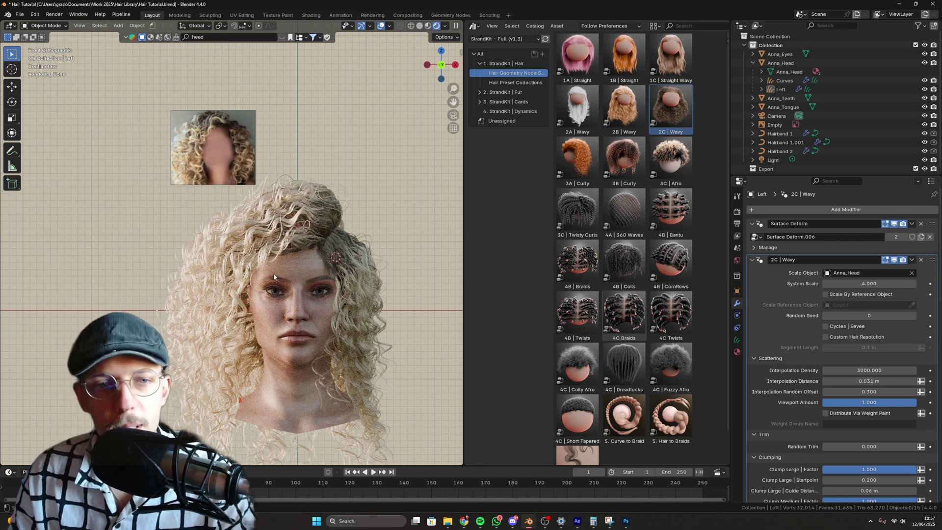
{"action": "left_click", "coordinate": [305, 217]}
{"action": "left_click", "coordinate": [381, 26]}
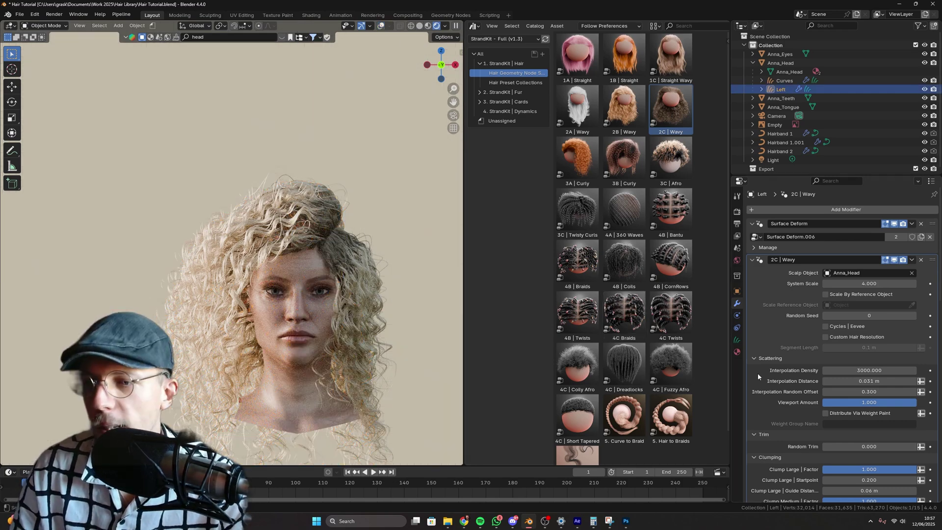
{"action": "left_click", "coordinate": [865, 382]}
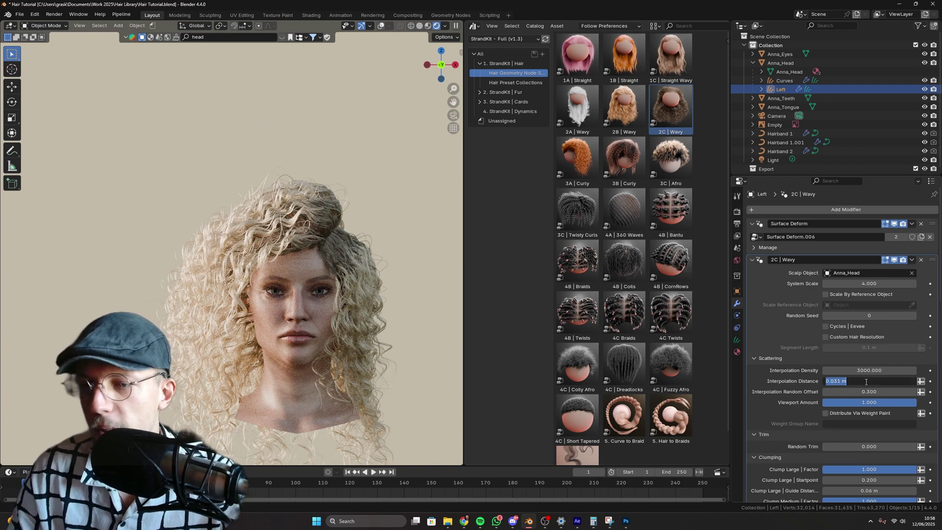
{"action": "key", "text": "Left"}
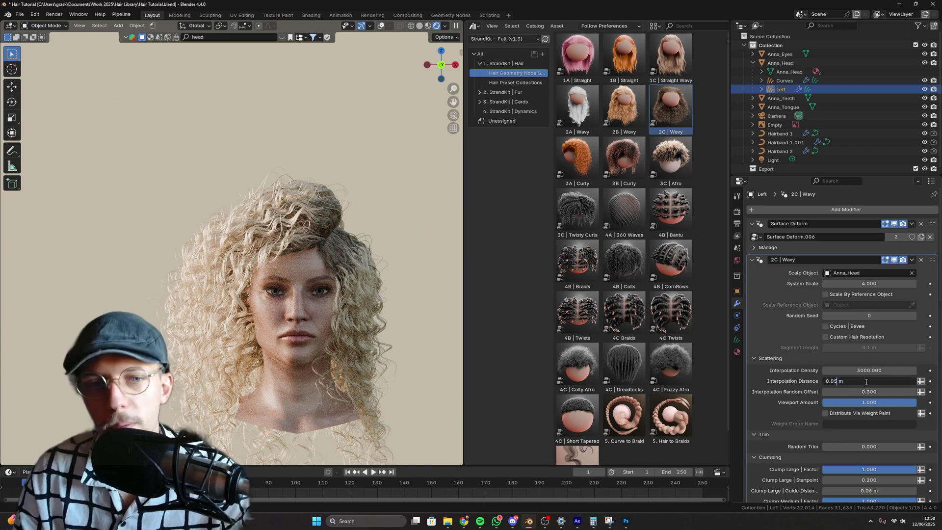
{"action": "key", "text": "Return"}
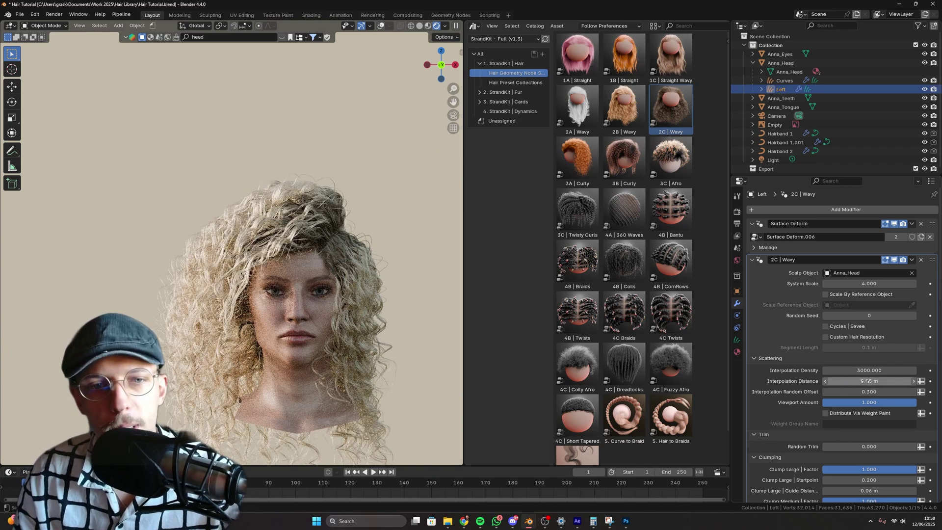
Step: Show the overlays again and copy the Left hair's modifiers to the Curves hair object, leaving nothing selected
{"action": "left_click", "coordinate": [381, 26]}
{"action": "left_click", "coordinate": [364, 287]}
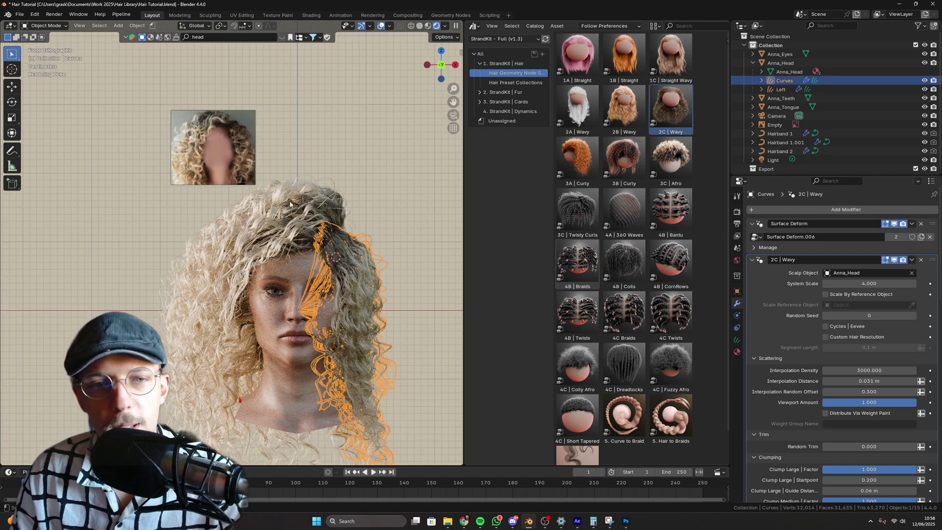
{"action": "left_click", "coordinate": [312, 198], "text": "shift"}
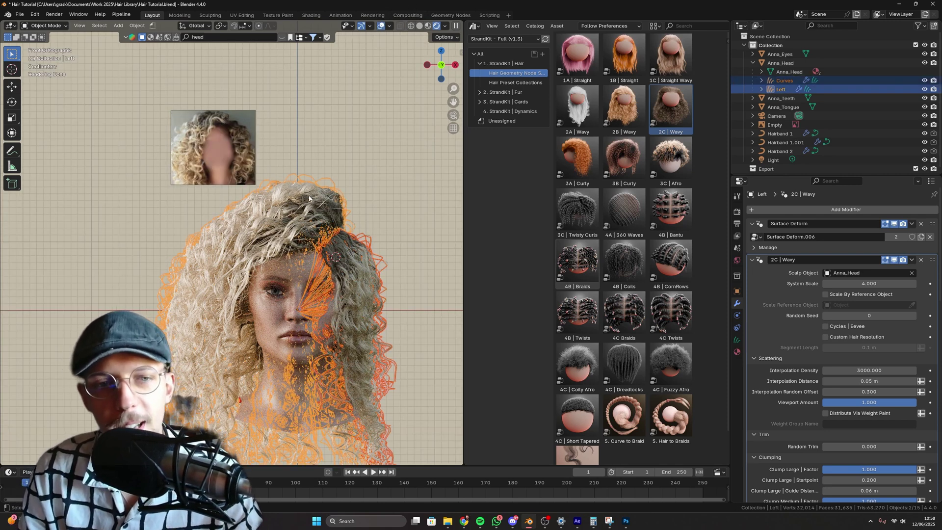
{"action": "key", "text": "ctrl+l"}
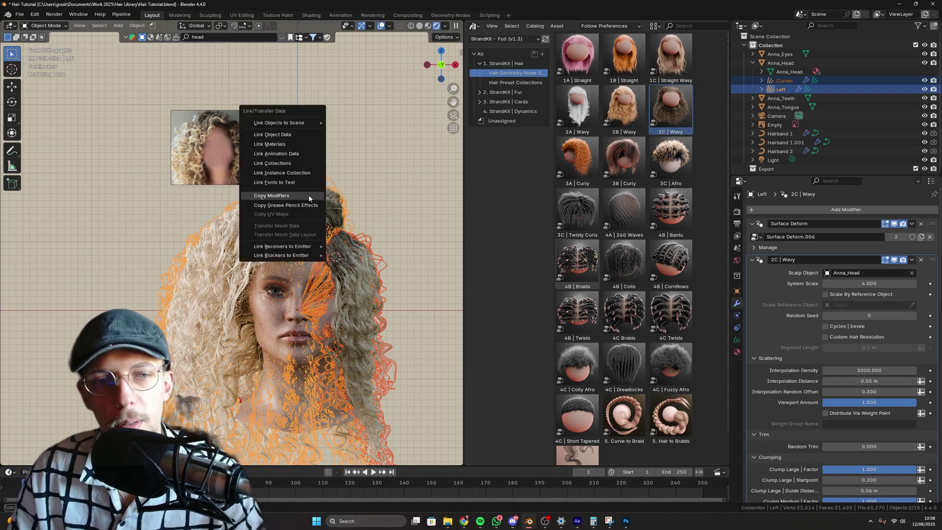
{"action": "left_click", "coordinate": [309, 197]}
{"action": "left_click", "coordinate": [392, 184]}
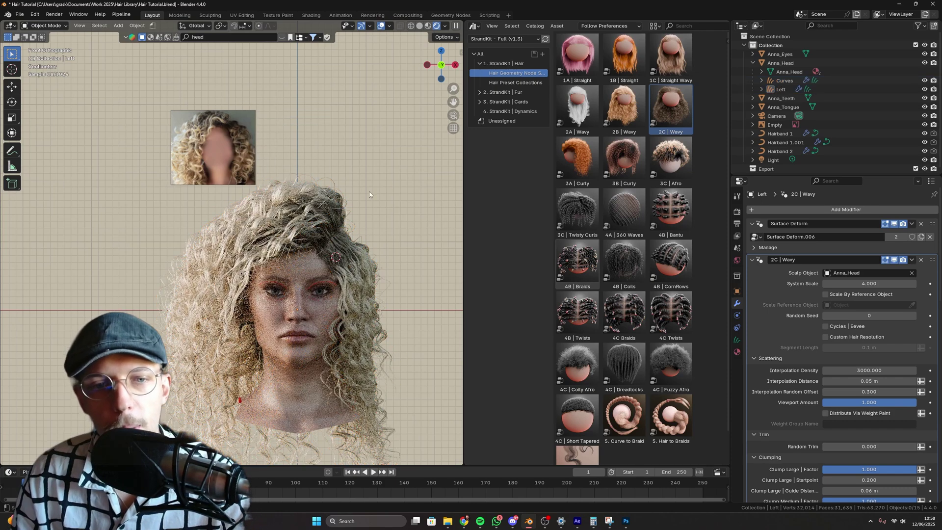
Step: Hide the overlays and thin the Left hair's strands by setting Hair Radius to 0.0003
{"action": "left_click", "coordinate": [330, 202]}
{"action": "key", "text": "shift+alt+z"}
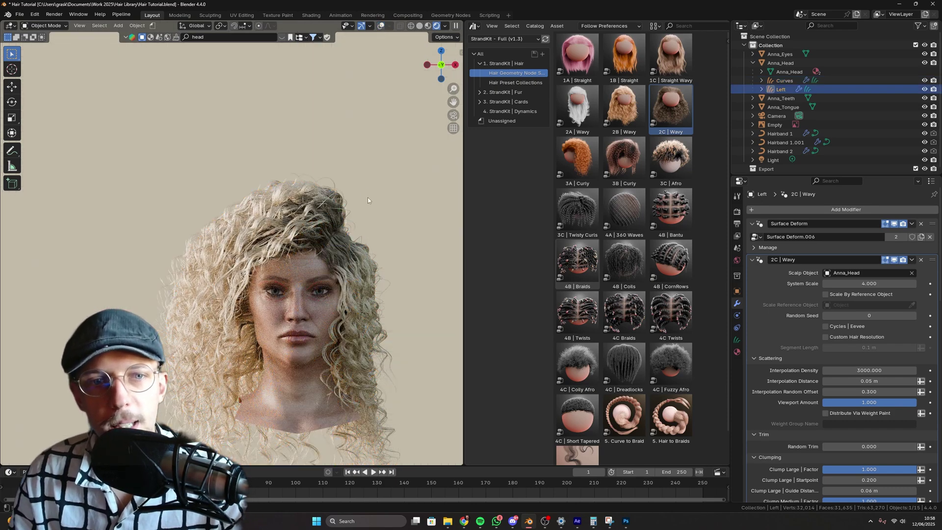
{"action": "scroll", "coordinate": [775, 278], "scroll_direction": "down", "scroll_amount": 20}
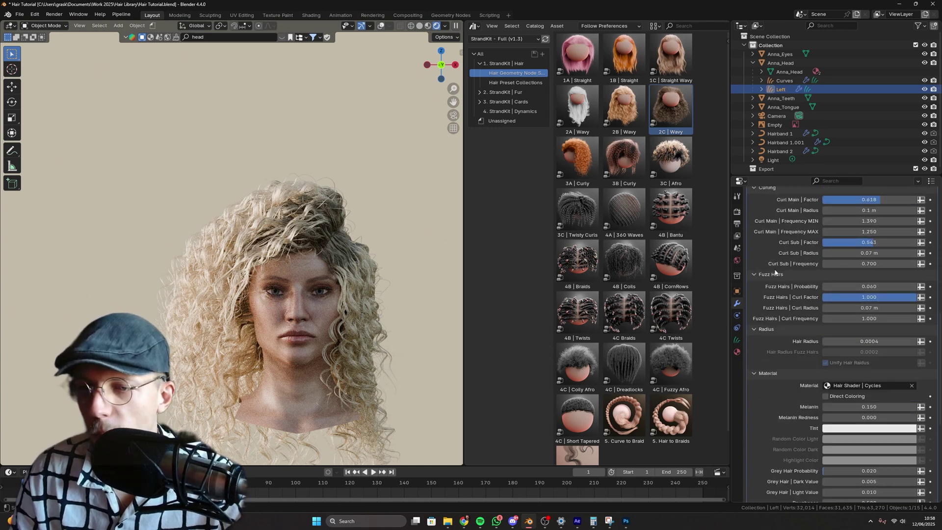
{"action": "scroll", "coordinate": [775, 278], "scroll_direction": "up", "scroll_amount": 2}
{"action": "left_click", "coordinate": [865, 255]}
{"action": "type", "text": "0.00042"}
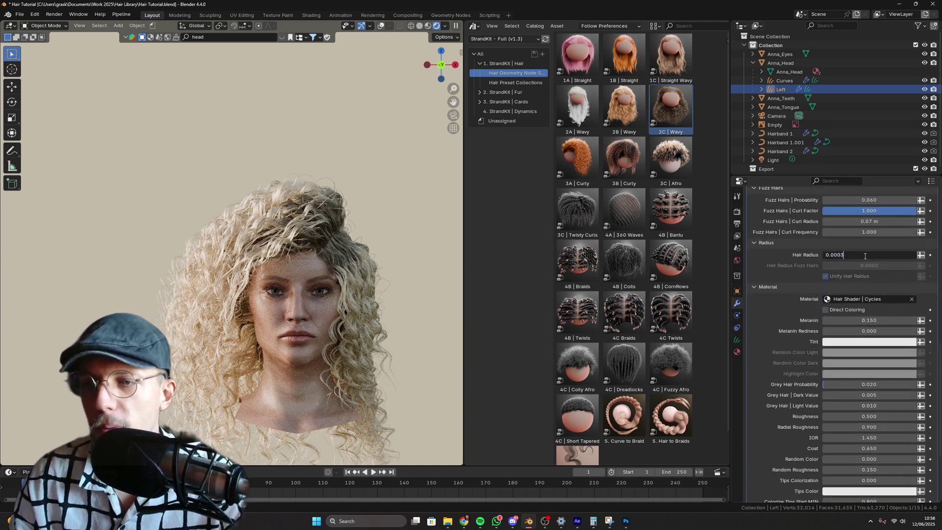
{"action": "key", "text": "Return"}
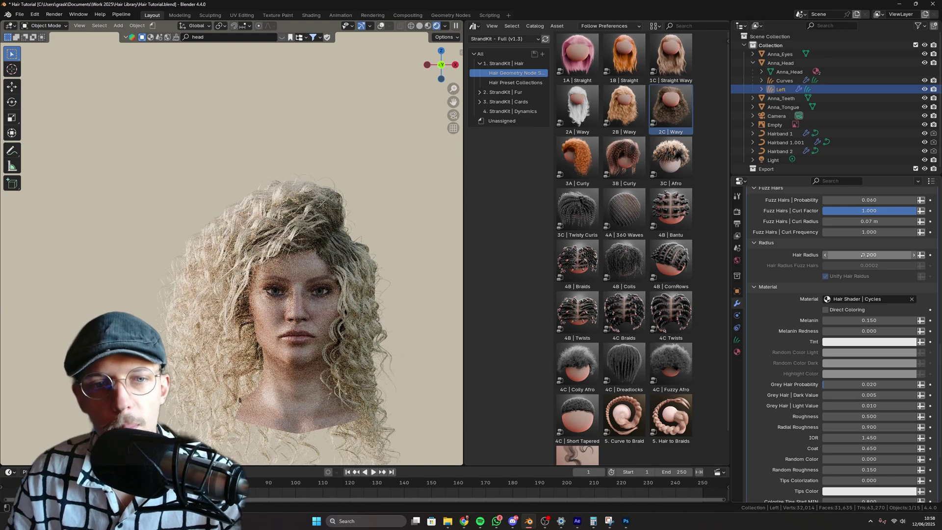
{"action": "left_click", "coordinate": [866, 254]}
{"action": "type", "text": "0.0003"}
{"action": "key", "text": "Return"}
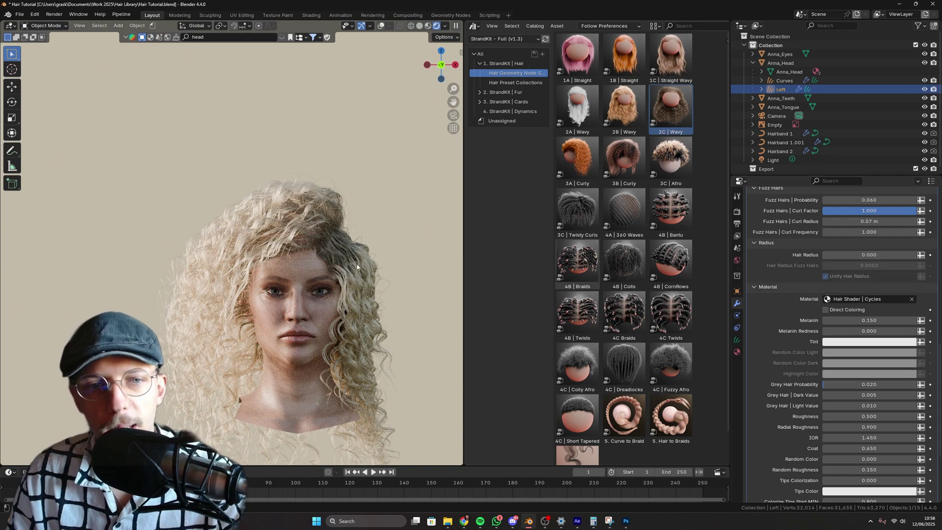
Step: Copy the Left hair's modifiers with the thinner radius to the Curves hair object, deselect everything and save the file
{"action": "left_click", "coordinate": [309, 207]}
{"action": "left_click", "coordinate": [310, 207], "text": "shift"}
{"action": "key", "text": "ctrl+l"}
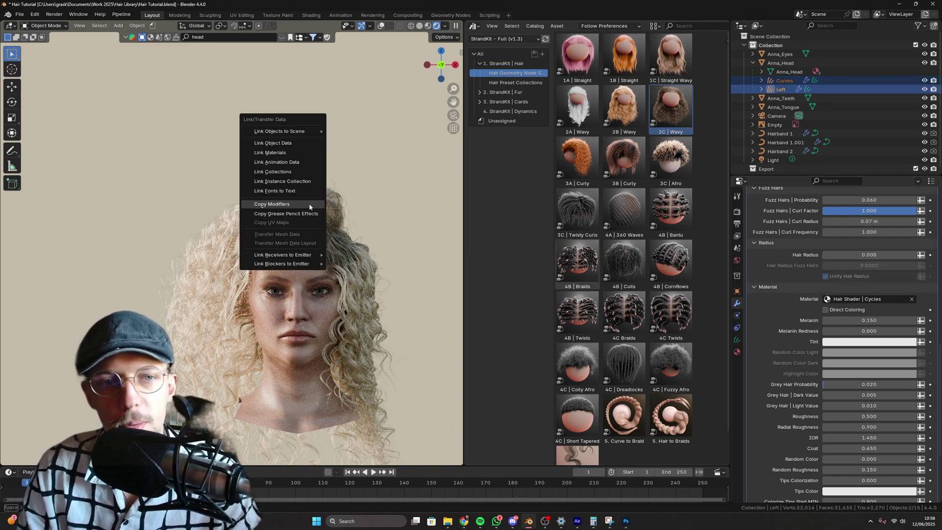
{"action": "left_click", "coordinate": [309, 207]}
{"action": "left_click", "coordinate": [396, 175]}
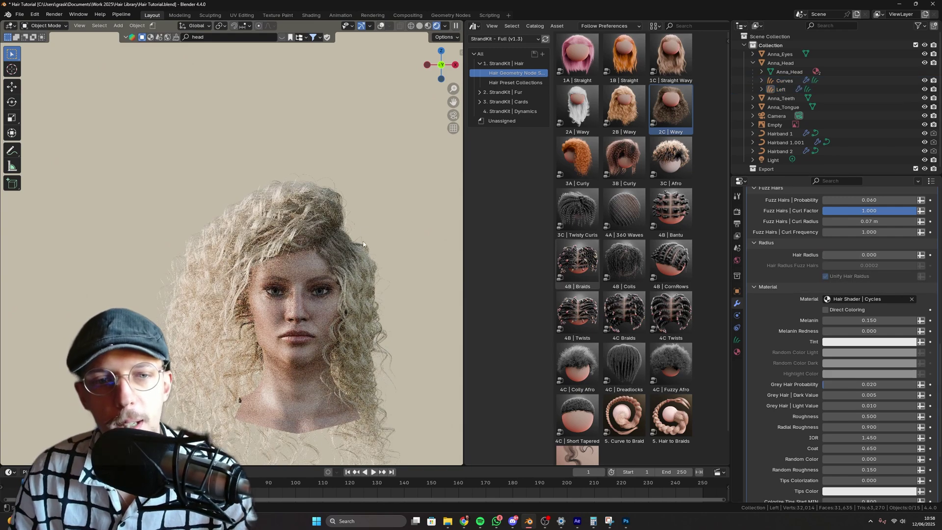
{"action": "key", "text": "ctrl+s"}
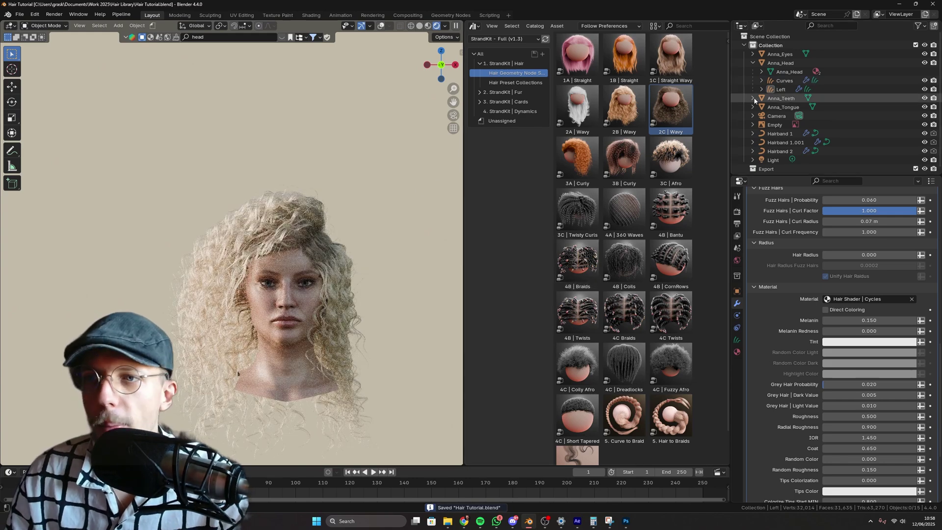
Step: Show the reference photo again and put the Left hair into Sculpt Mode with the Comb brush
{"action": "left_click", "coordinate": [381, 26]}
{"action": "middle_click_drag", "start_coordinate": [275, 222], "coordinate": [288, 204], "text": "shift"}
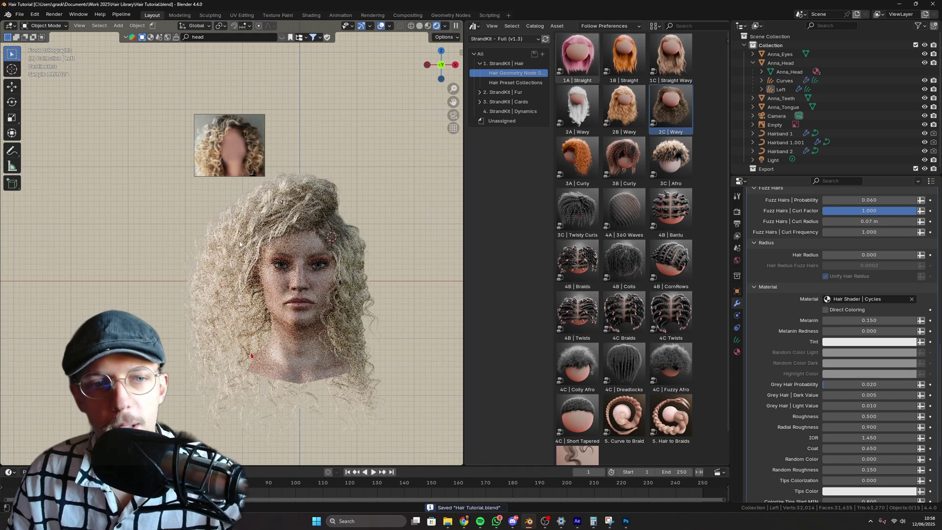
{"action": "left_click", "coordinate": [289, 204]}
{"action": "left_click", "coordinate": [44, 26]}
{"action": "left_click", "coordinate": [47, 55]}
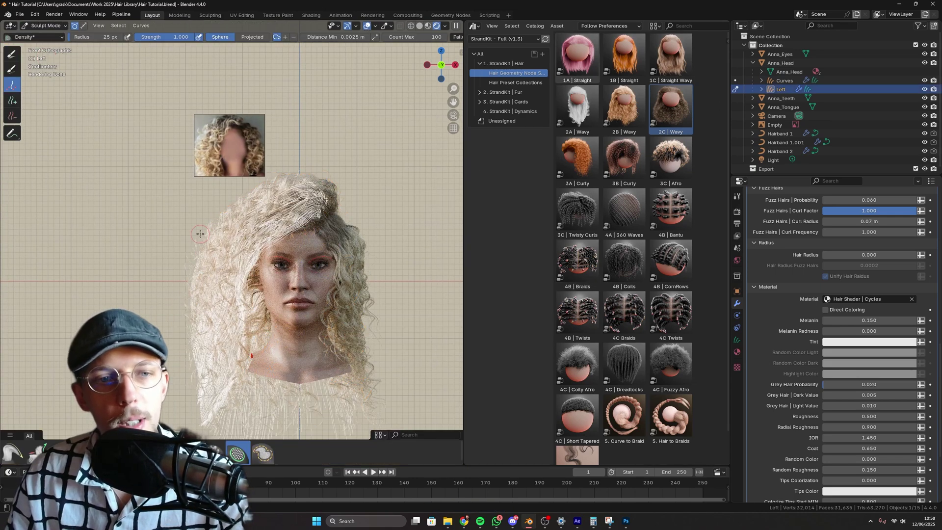
{"action": "key", "text": "c"}
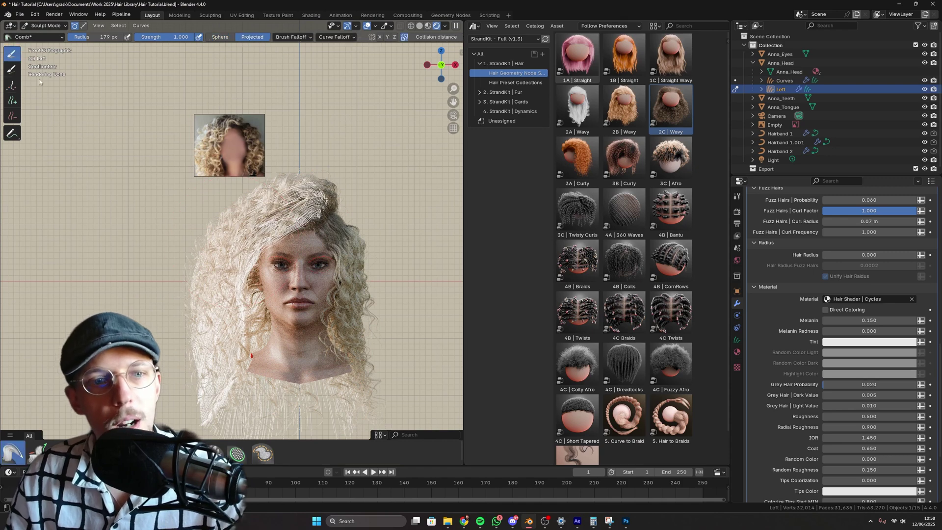
Step: Comb the outer side of the Left hair in toward the face with a brush radius of about 220 px
{"action": "left_click_drag", "start_coordinate": [212, 359], "coordinate": [226, 355]}
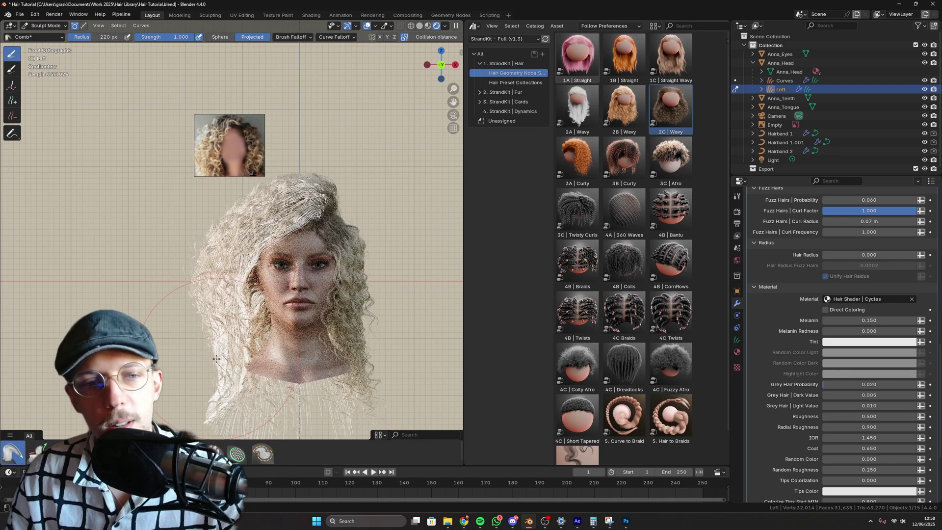
{"action": "key", "text": "f"}
{"action": "left_click", "coordinate": [194, 261]}
{"action": "left_click_drag", "start_coordinate": [197, 257], "coordinate": [222, 245]}
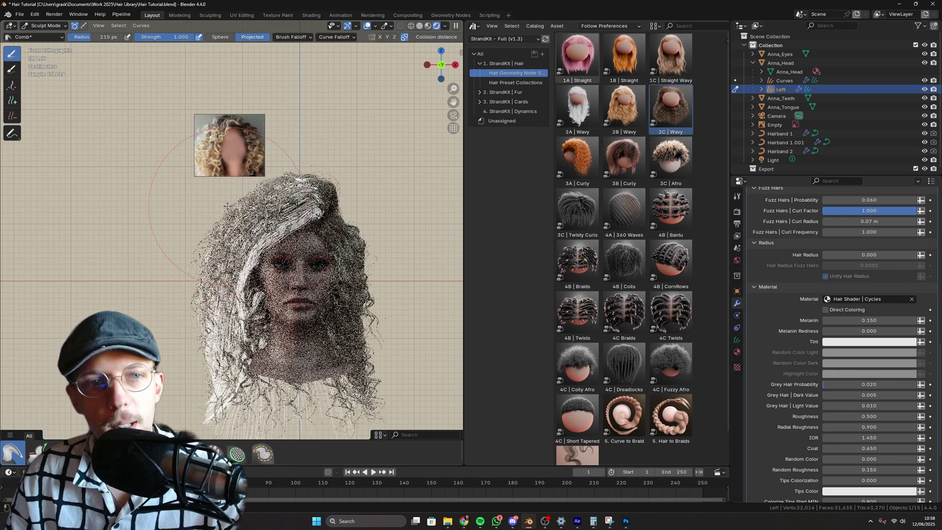
Step: Flatten the volume on top of the head with the Comb brush at a radius of about 215 to 238 px
{"action": "key", "text": "f"}
{"action": "left_click", "coordinate": [315, 172]}
{"action": "left_click_drag", "start_coordinate": [314, 172], "coordinate": [302, 191]}
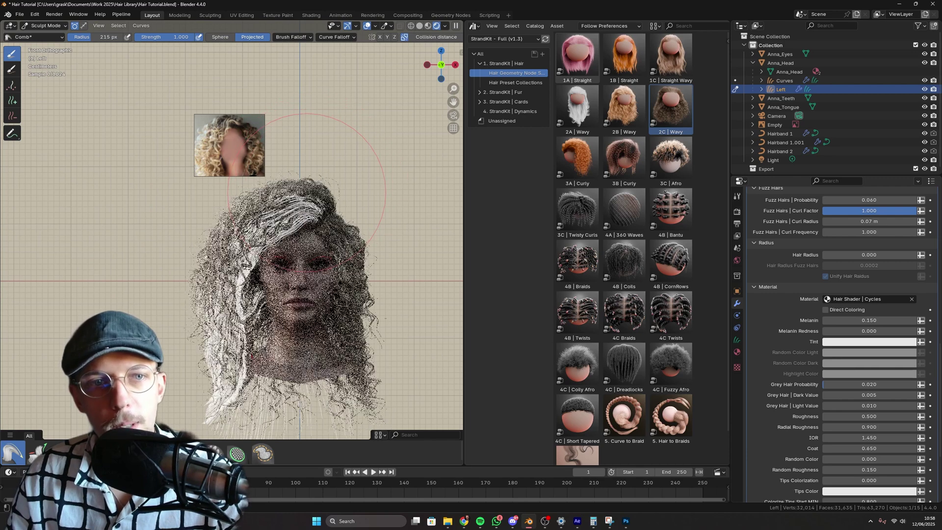
{"action": "key", "text": "f"}
{"action": "left_click", "coordinate": [298, 196]}
{"action": "key", "text": "f"}
{"action": "left_click", "coordinate": [301, 214]}
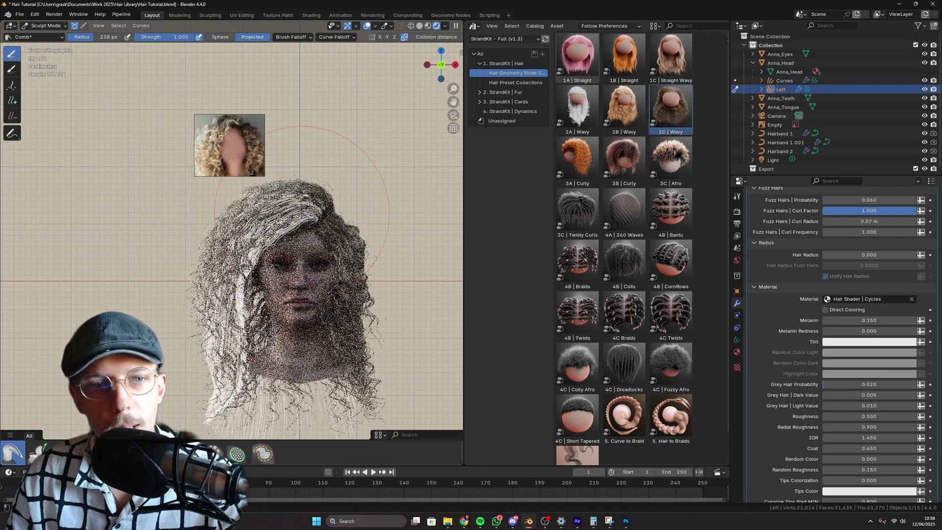
Step: Refine the hair beside the forehead and along the outer side with Comb brush radii between about 144 and 232 px
{"action": "key", "text": "f"}
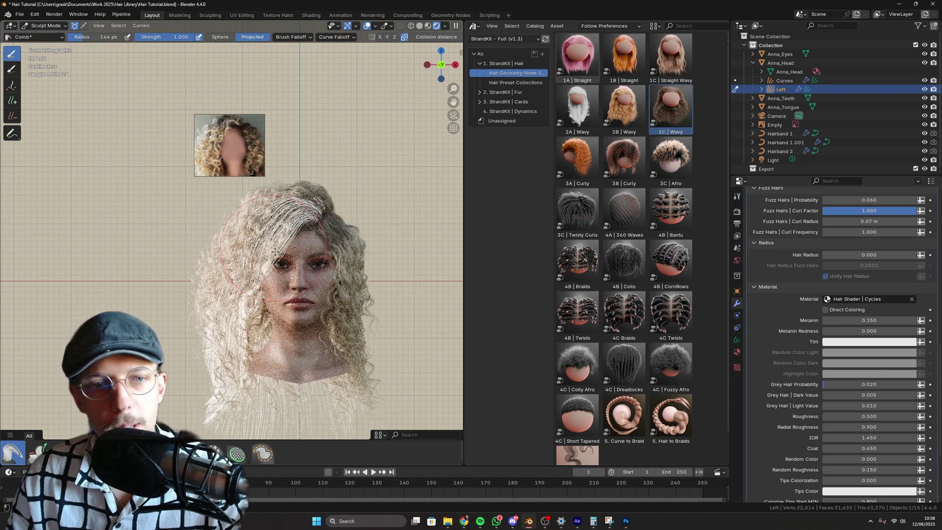
{"action": "left_click_drag", "start_coordinate": [275, 251], "coordinate": [274, 250]}
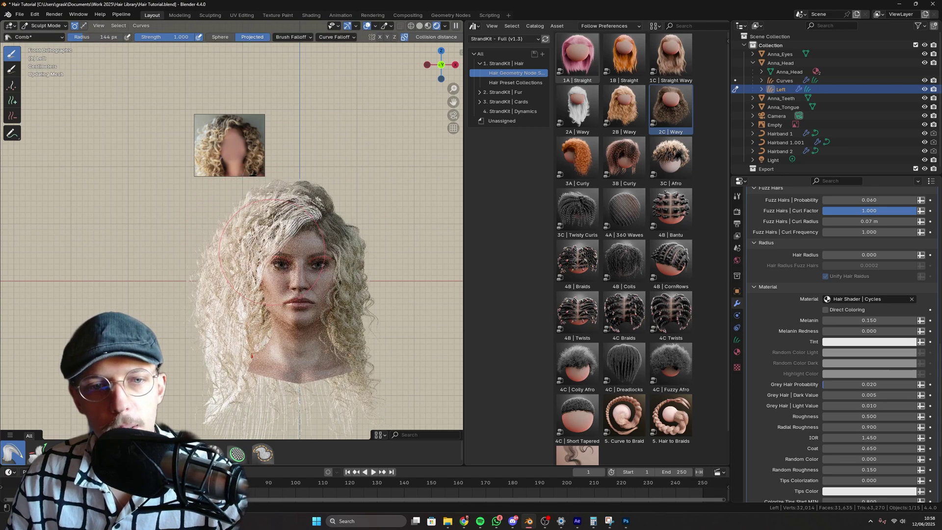
{"action": "key", "text": "f"}
{"action": "left_click", "coordinate": [294, 167]}
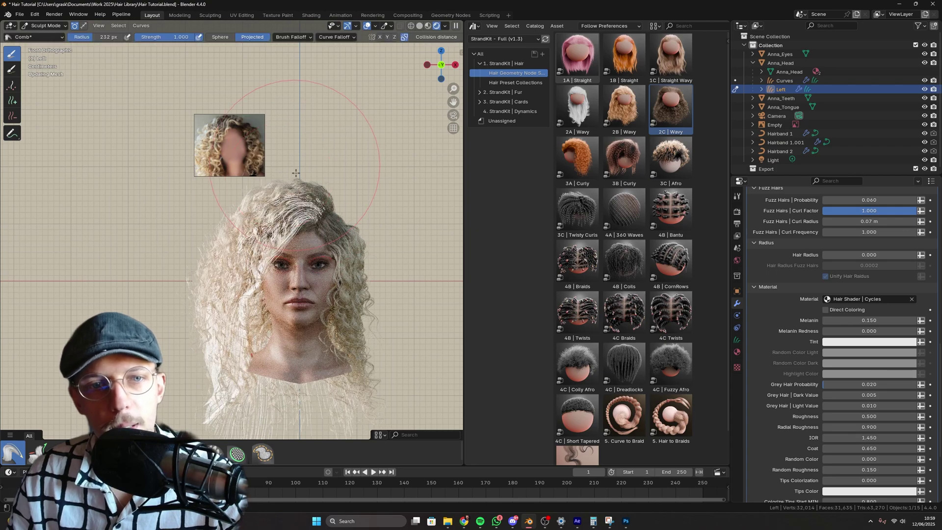
{"action": "middle_click_drag", "start_coordinate": [296, 173], "coordinate": [267, 239]}
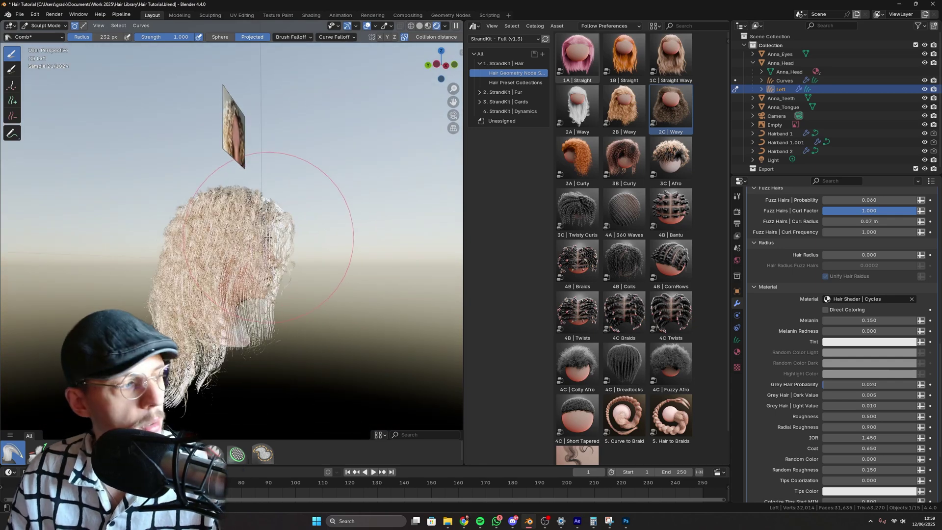
{"action": "key", "text": "KP_1"}
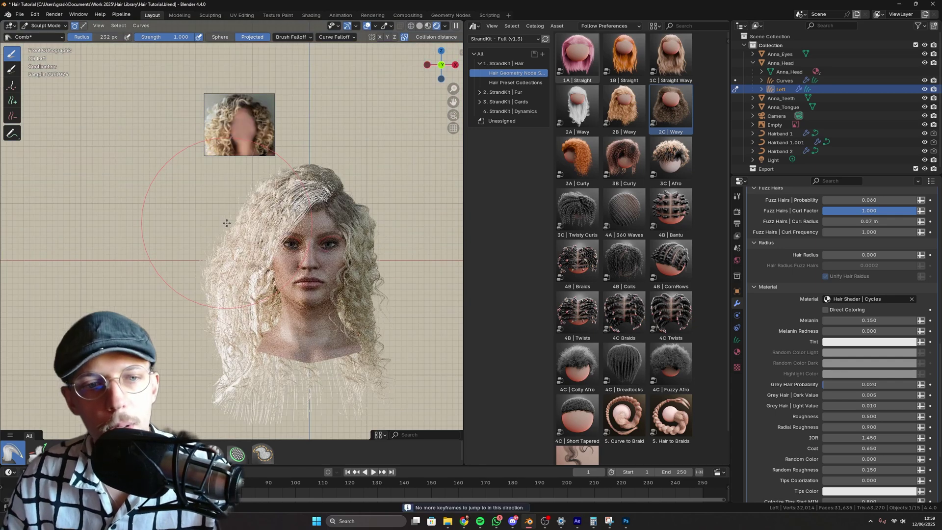
{"action": "key", "text": "f"}
{"action": "left_click", "coordinate": [244, 233]}
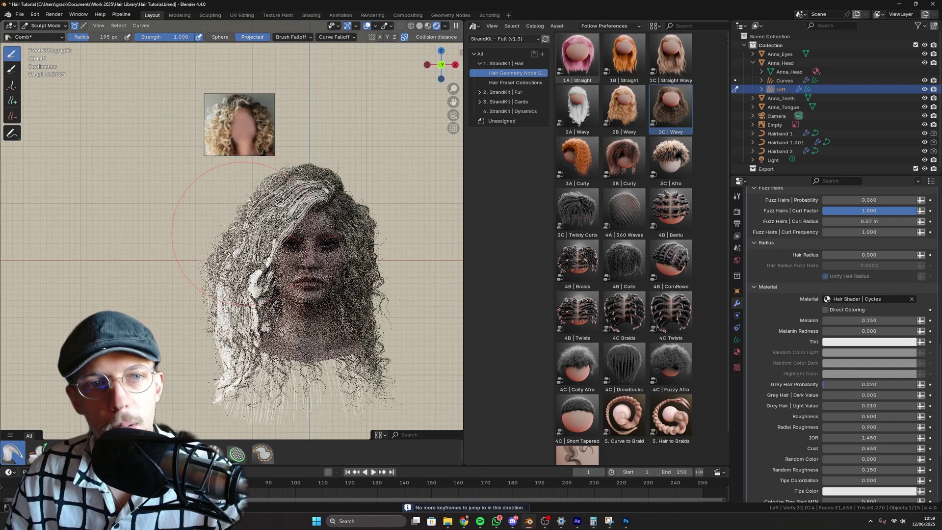
Step: Comb the front strands back toward the face from a side view with a brush radius of about 213 px
{"action": "key", "text": "f"}
{"action": "left_click", "coordinate": [216, 242]}
{"action": "mouse_move", "coordinate": [216, 242]}
{"action": "middle_mouse_down"}
{"action": "mouse_move", "coordinate": [201, 249]}
{"action": "mouse_move", "coordinate": [194, 230]}
{"action": "middle_mouse_up"}
{"action": "key", "text": "f"}
{"action": "left_click", "coordinate": [182, 196]}
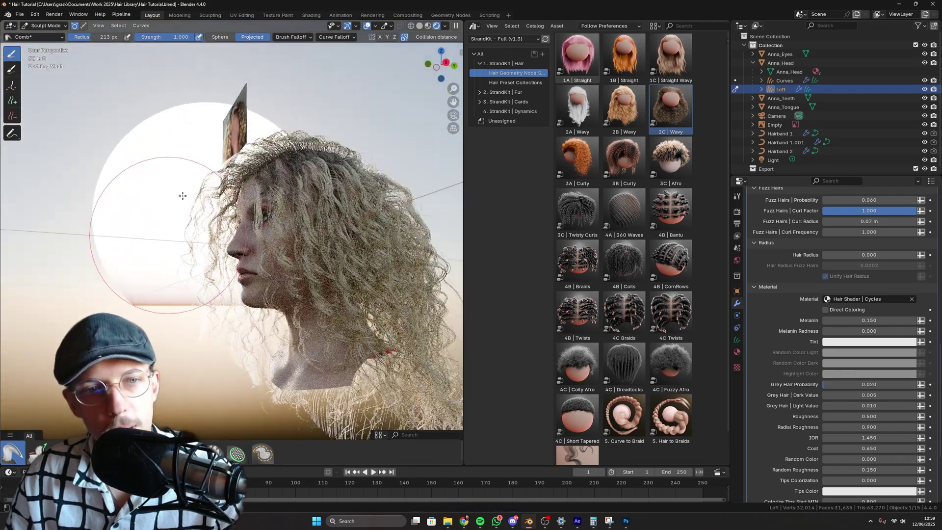
{"action": "left_click_drag", "start_coordinate": [182, 195], "coordinate": [196, 194]}
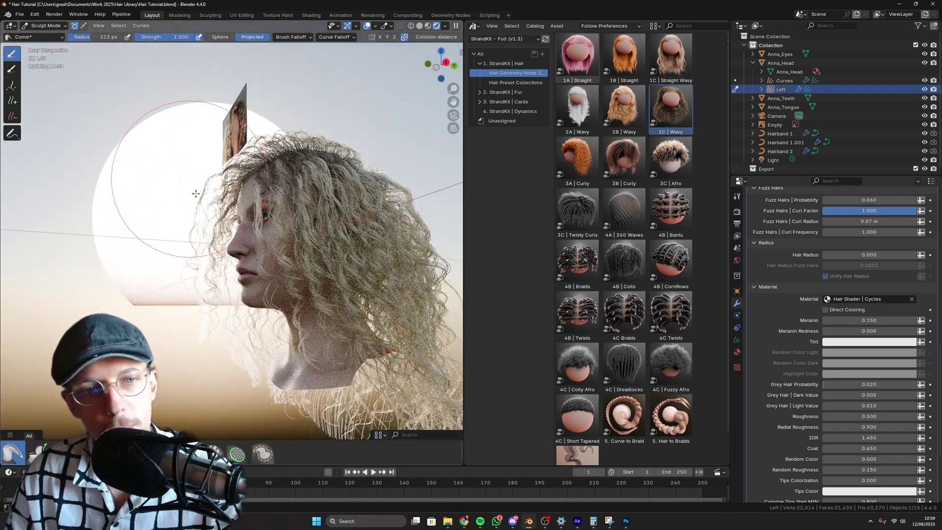
Step: Return the Left hair to Object Mode, deselect it and compare the front view with the reference photo
{"action": "left_click", "coordinate": [45, 26]}
{"action": "left_click", "coordinate": [48, 38]}
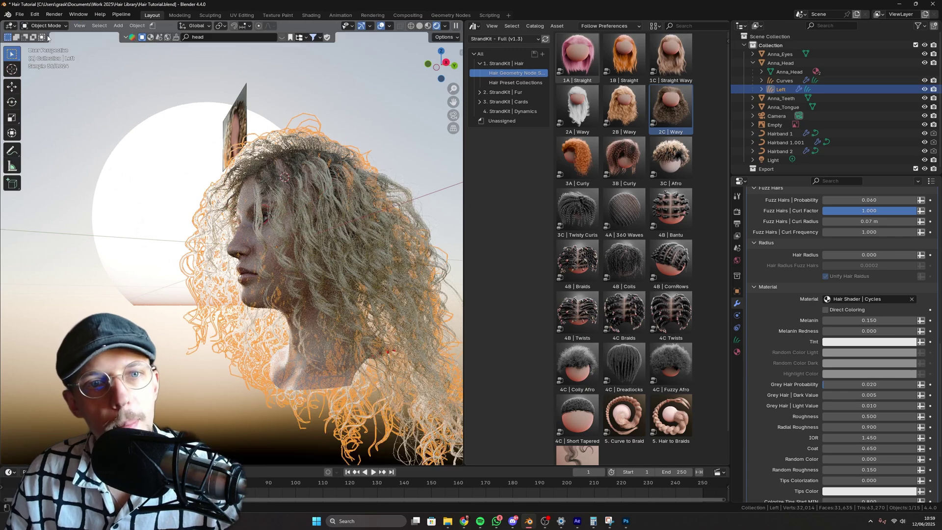
{"action": "left_click", "coordinate": [266, 87]}
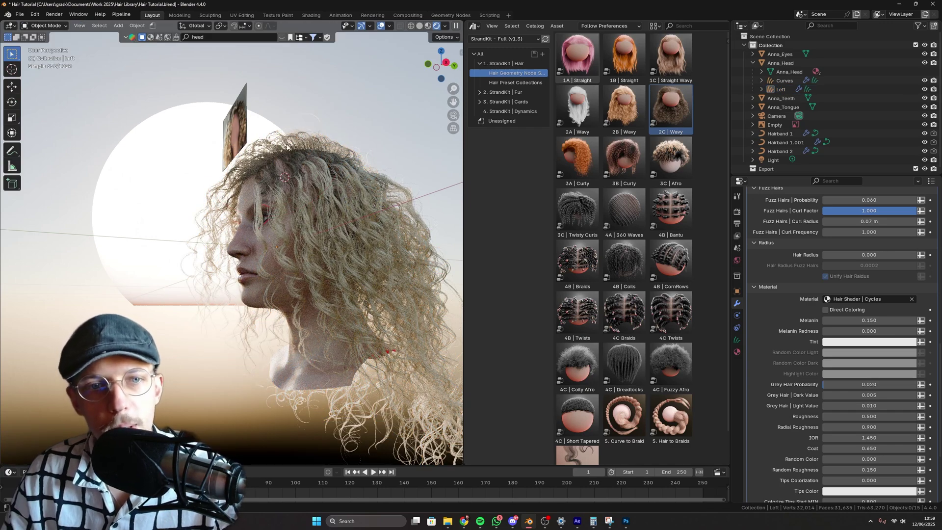
{"action": "key", "text": "KP_1"}
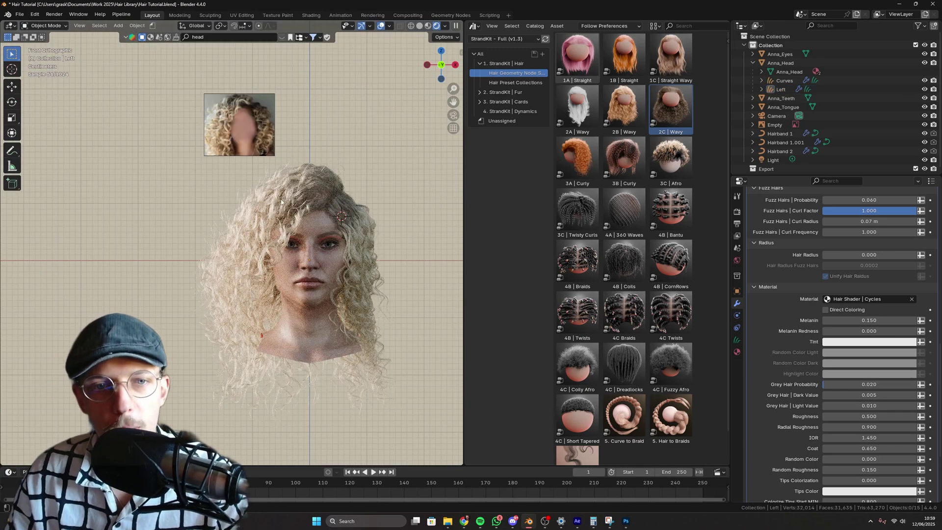
Step: Comb the Left hair from the front in Sculpt Mode with the brush radius reduced to 138 px
{"action": "left_click", "coordinate": [254, 202]}
{"action": "left_click", "coordinate": [45, 25]}
{"action": "left_click", "coordinate": [49, 54]}
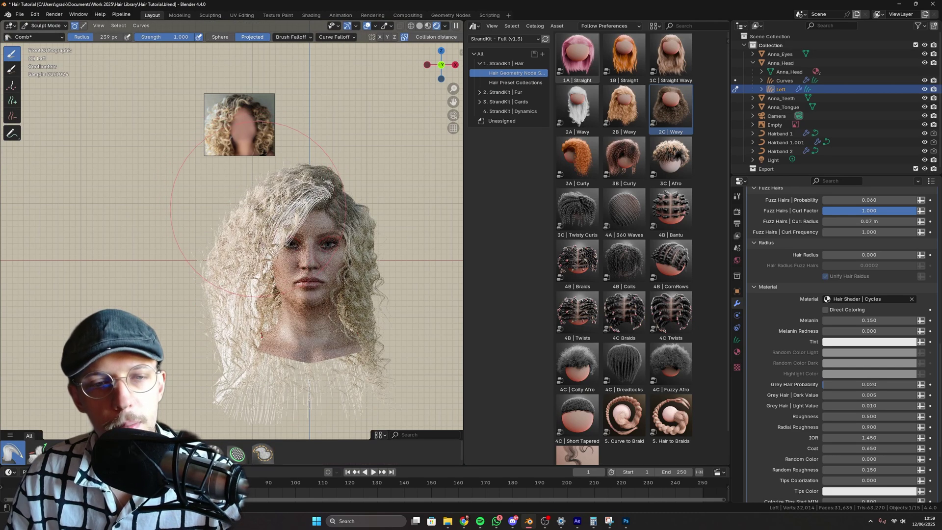
{"action": "key", "text": "bracketleft"}
{"action": "key", "text": "bracketleft"}
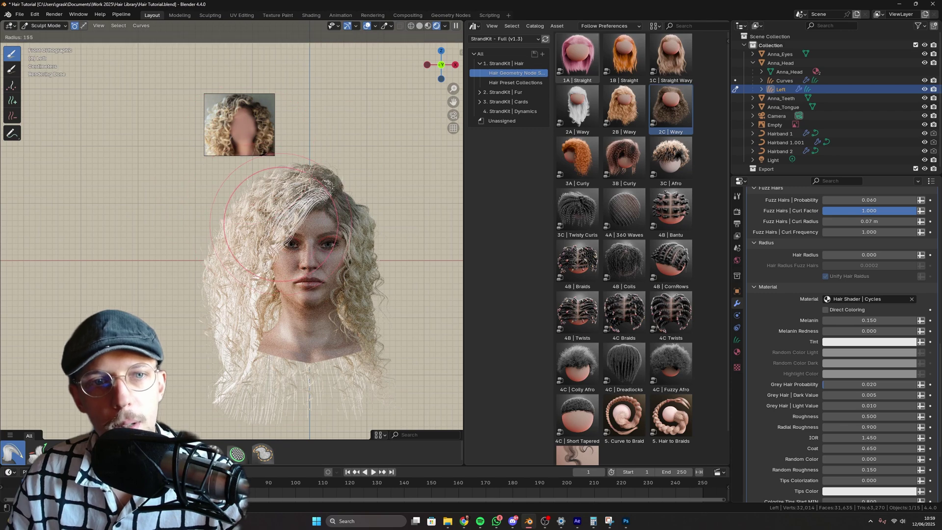
{"action": "middle_click_drag", "start_coordinate": [276, 214], "coordinate": [294, 226]}
{"action": "key", "text": "KP_1"}
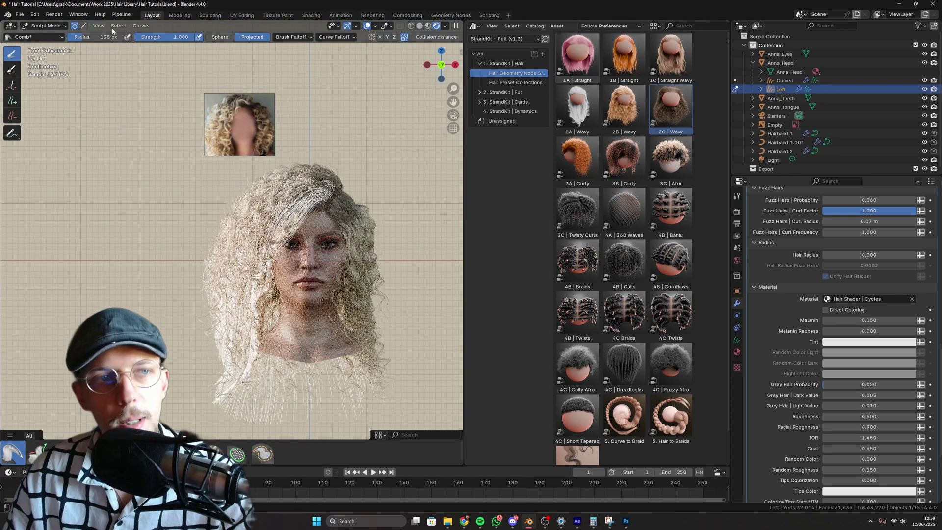
Step: Put the Left hair back in Object Mode, deselect it and inspect the rendered curls from the front
{"action": "left_click", "coordinate": [46, 26]}
{"action": "left_click", "coordinate": [44, 35]}
{"action": "left_click", "coordinate": [116, 125]}
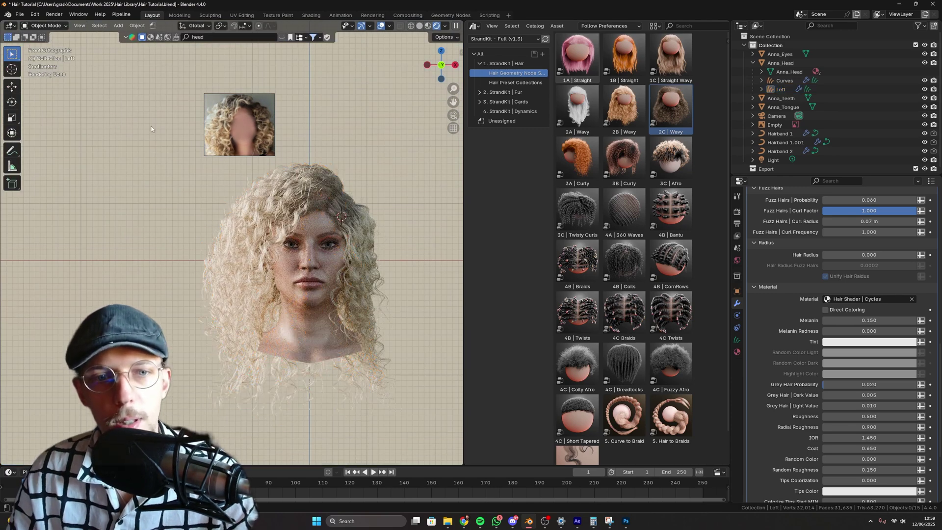
{"action": "scroll", "coordinate": [259, 193], "scroll_direction": "up", "scroll_amount": 2}
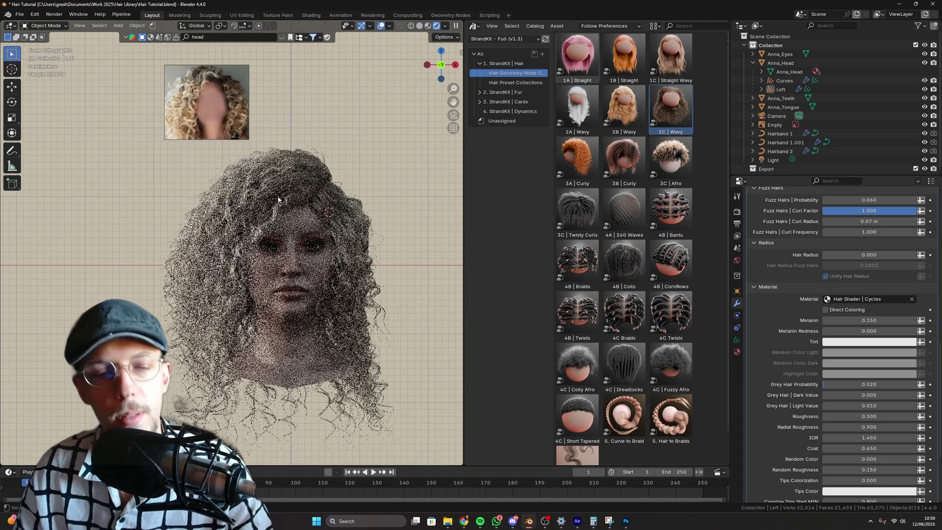
Step: Try a Curl Main | Factor of 1 on the Left hair and undo the change
{"action": "left_click", "coordinate": [279, 192]}
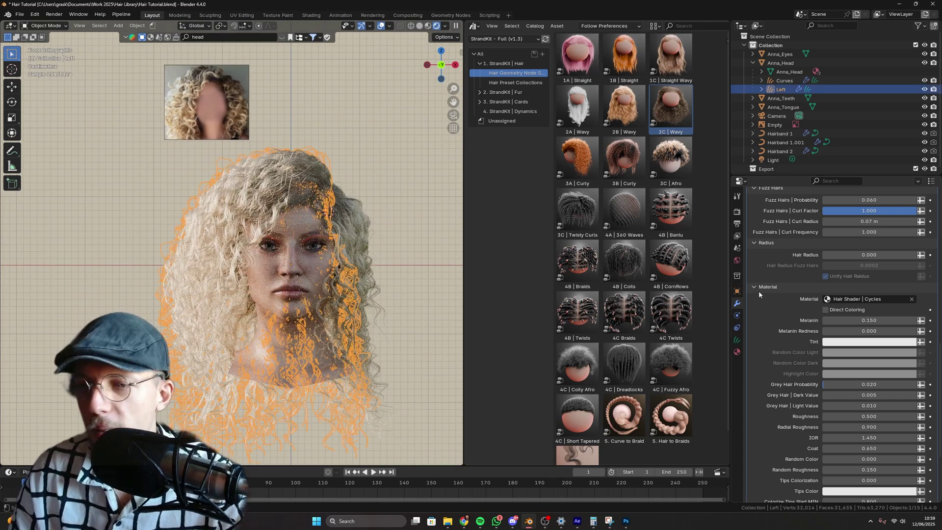
{"action": "scroll", "coordinate": [785, 307], "scroll_direction": "up", "scroll_amount": 6}
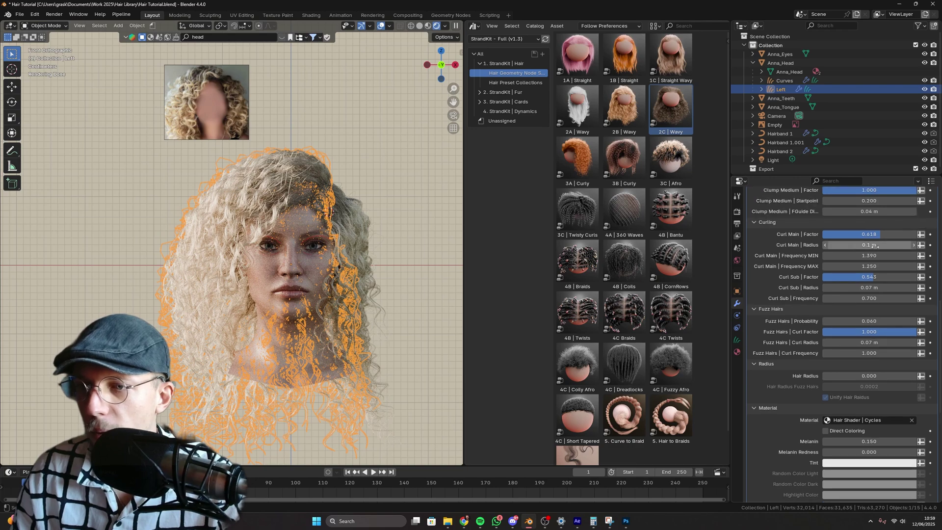
{"action": "left_click", "coordinate": [884, 234]}
{"action": "type", "text": "1"}
{"action": "key", "text": "Return"}
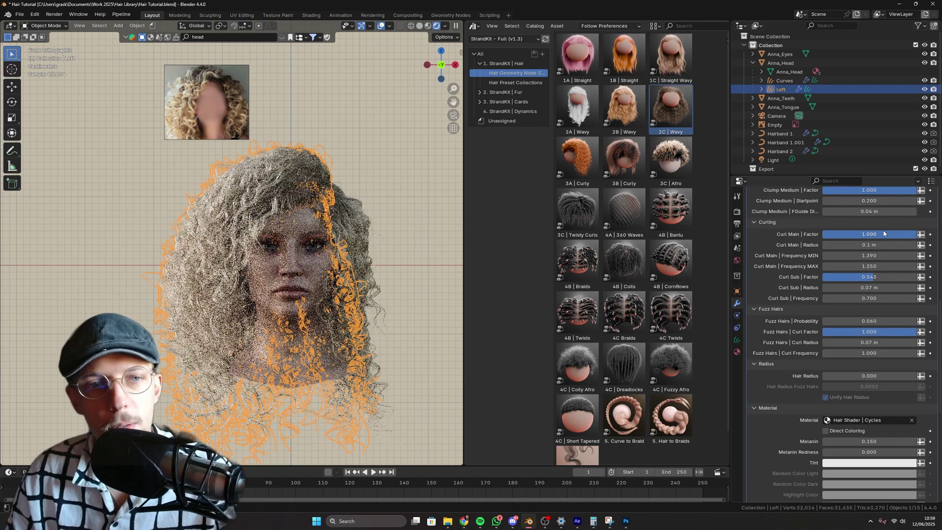
{"action": "key", "text": "ctrl+z"}
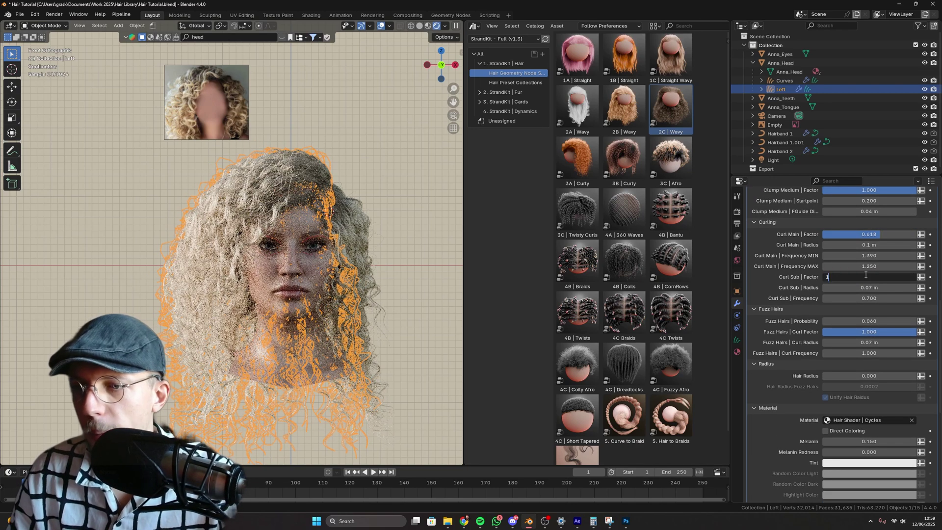
Step: Compare the curls with the reference photo, with and without viewport overlays, and save the file
{"action": "key", "text": "shift+alt+z"}
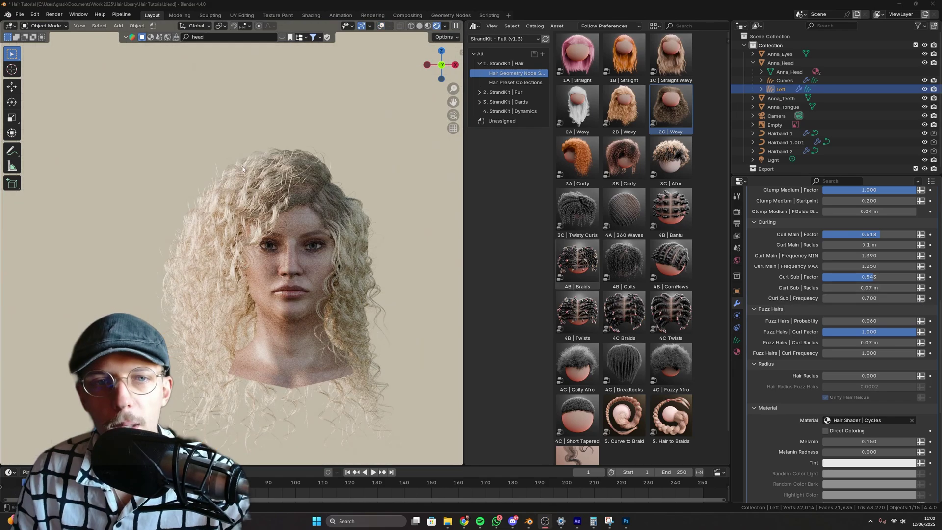
{"action": "left_click", "coordinate": [381, 25]}
{"action": "scroll", "coordinate": [279, 117], "scroll_direction": "up", "scroll_amount": 4}
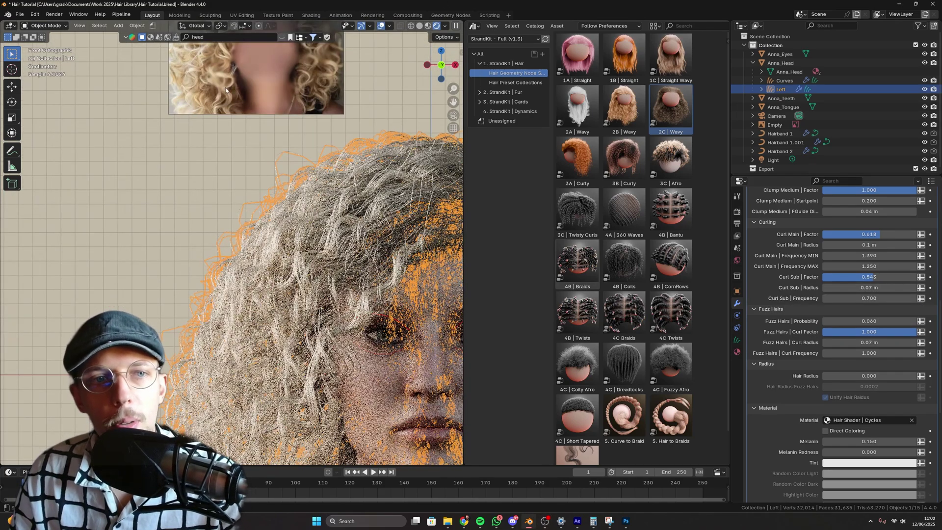
{"action": "scroll", "coordinate": [243, 95], "scroll_direction": "down", "scroll_amount": 4}
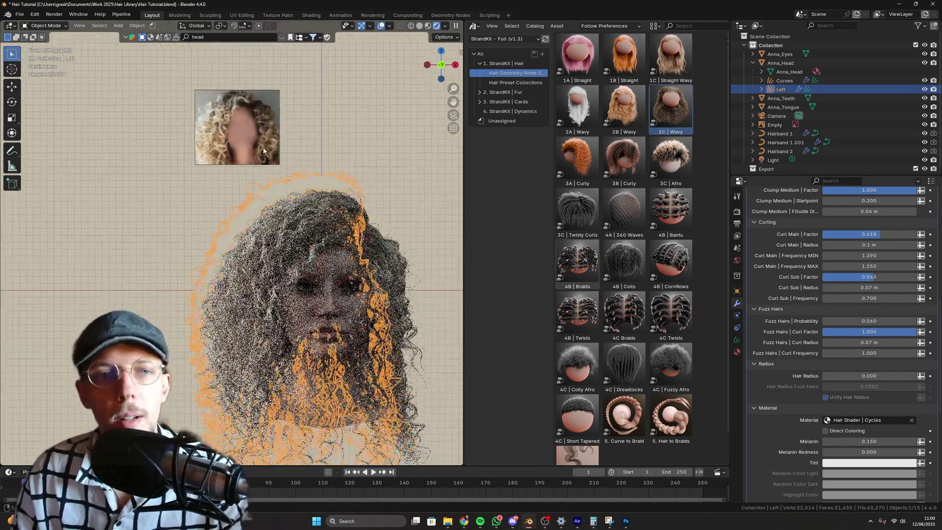
{"action": "key", "text": "ctrl+s"}
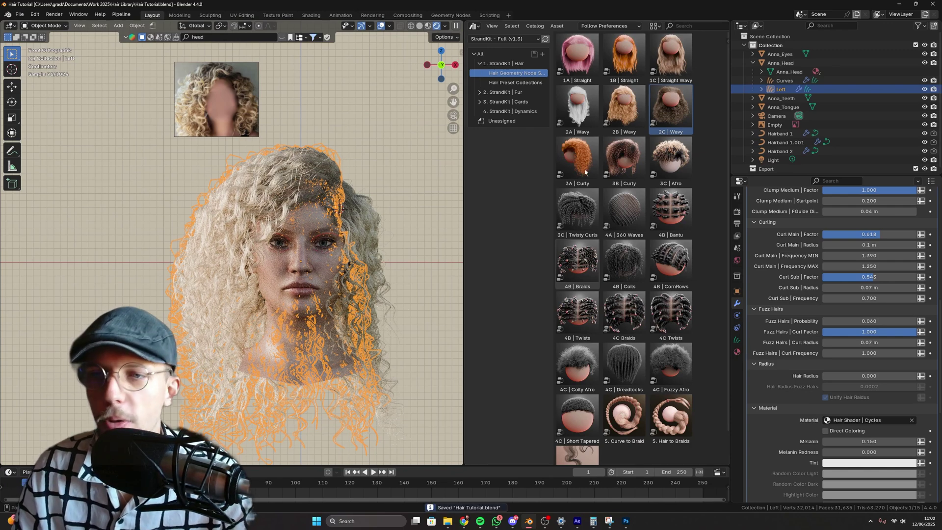
Step: Remove the 2C | Wavy modifier from both the Left and Curves hair objects
{"action": "scroll", "coordinate": [838, 223], "scroll_direction": "up", "scroll_amount": 8}
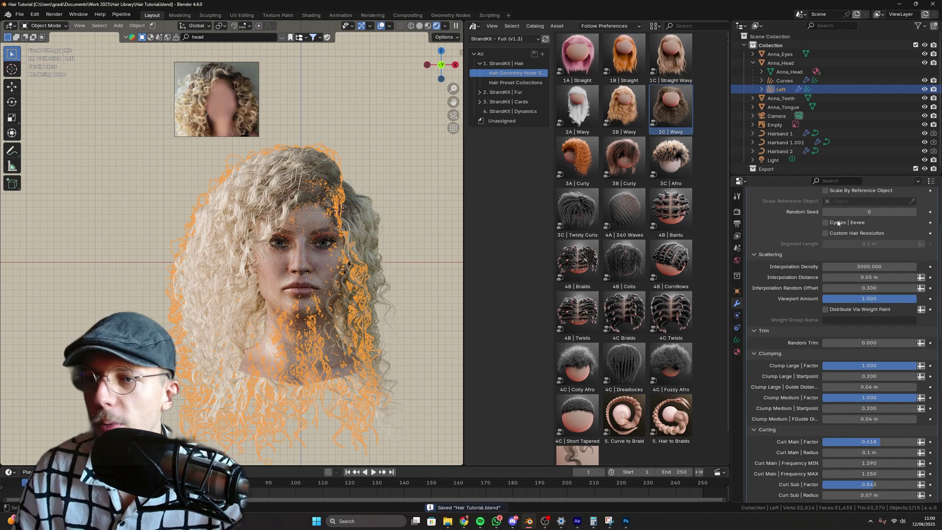
{"action": "scroll", "coordinate": [838, 224], "scroll_direction": "up", "scroll_amount": 4}
{"action": "left_click", "coordinate": [921, 259]}
{"action": "left_click", "coordinate": [784, 81]}
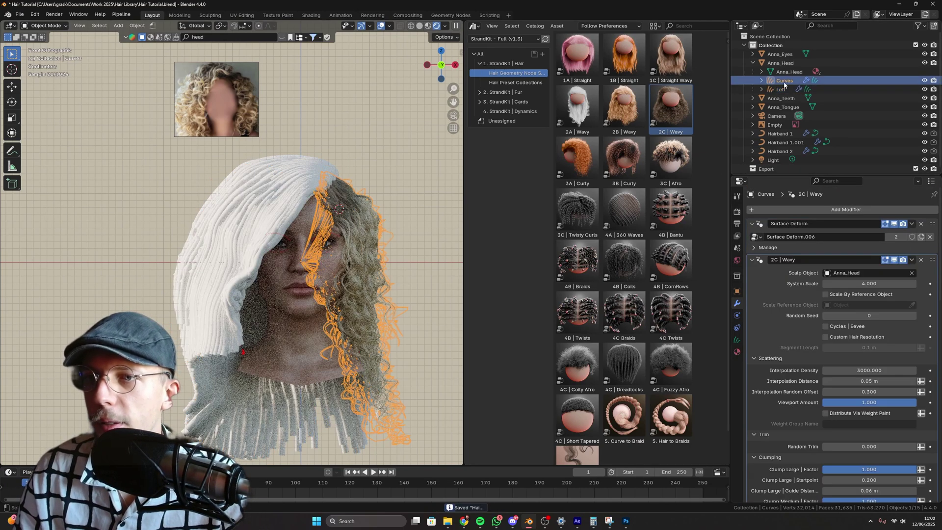
{"action": "left_click", "coordinate": [921, 260]}
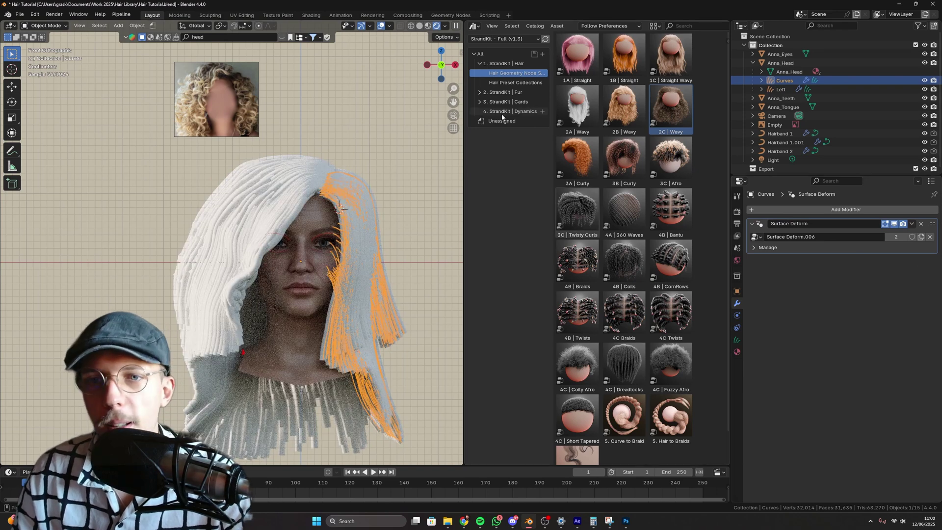
Step: Apply the 3B | Curly hair system to the Left hair with Anna_Head as its scalp object
{"action": "left_click", "coordinate": [629, 180]}
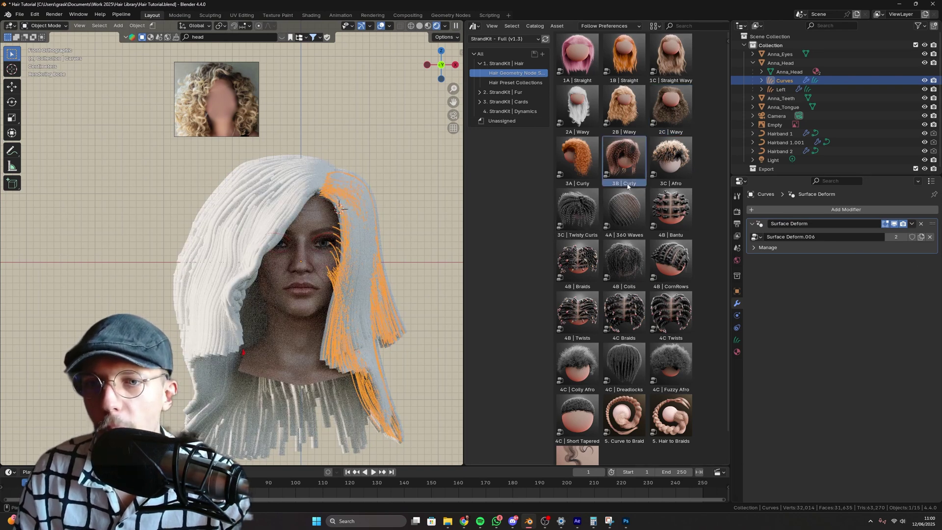
{"action": "left_click_drag", "start_coordinate": [630, 162], "coordinate": [289, 206]}
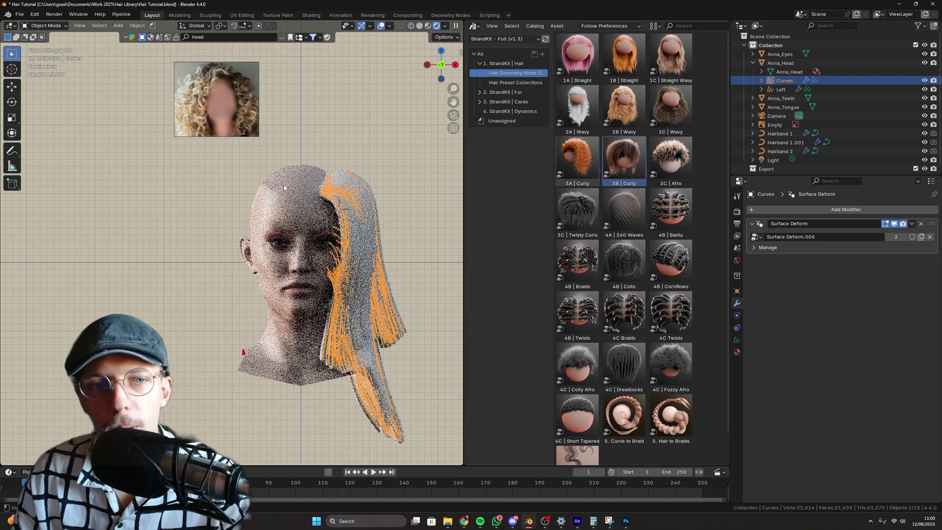
{"action": "left_click", "coordinate": [781, 89]}
{"action": "left_click", "coordinate": [912, 273]}
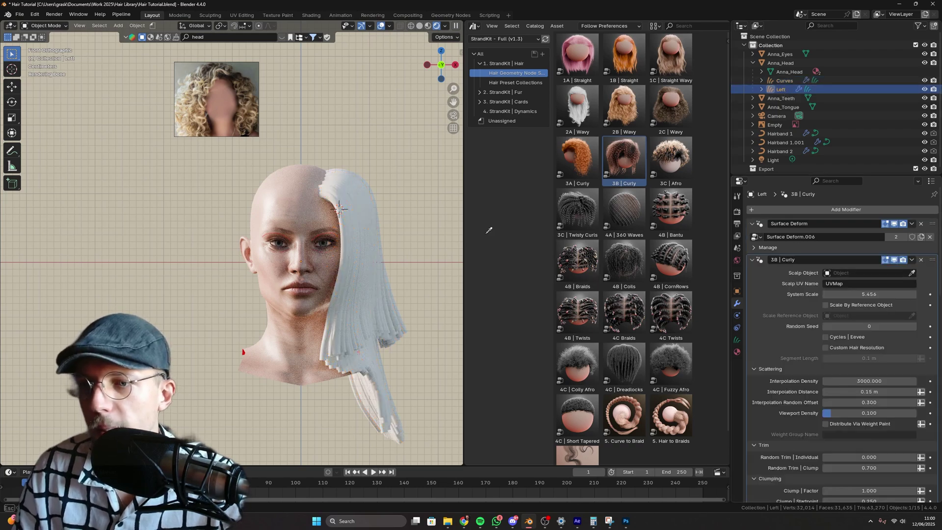
{"action": "left_click", "coordinate": [275, 191]}
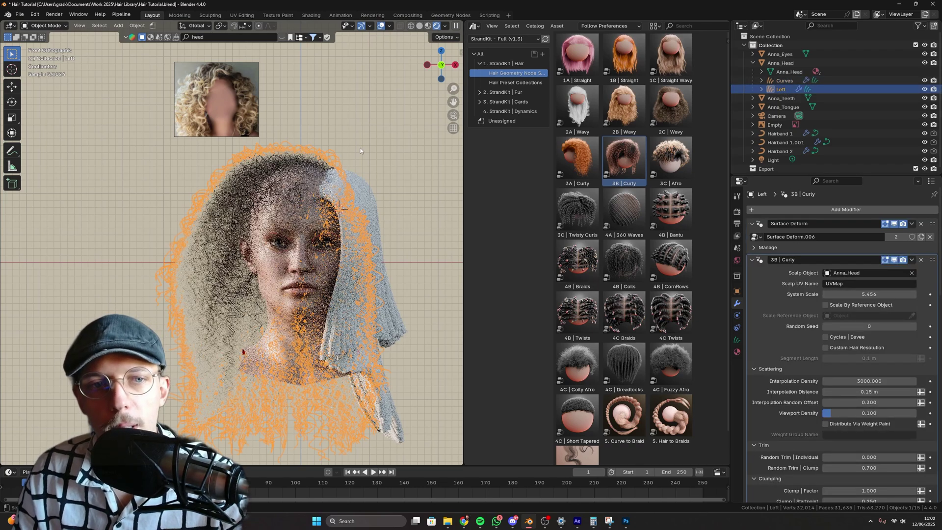
Step: Check the 3B | Curly strands in Solid shading and remove that modifier from the Left hair
{"action": "left_click", "coordinate": [298, 165]}
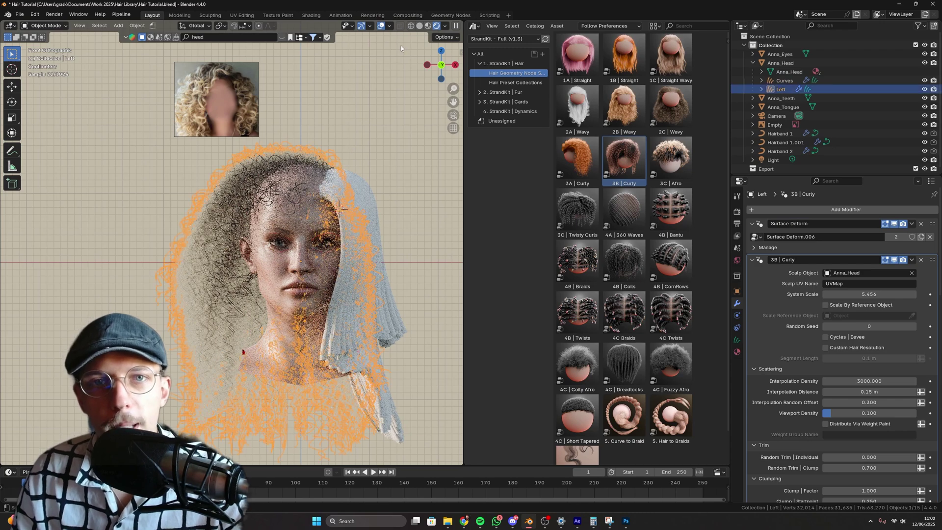
{"action": "left_click", "coordinate": [419, 26]}
{"action": "left_click", "coordinate": [375, 109]}
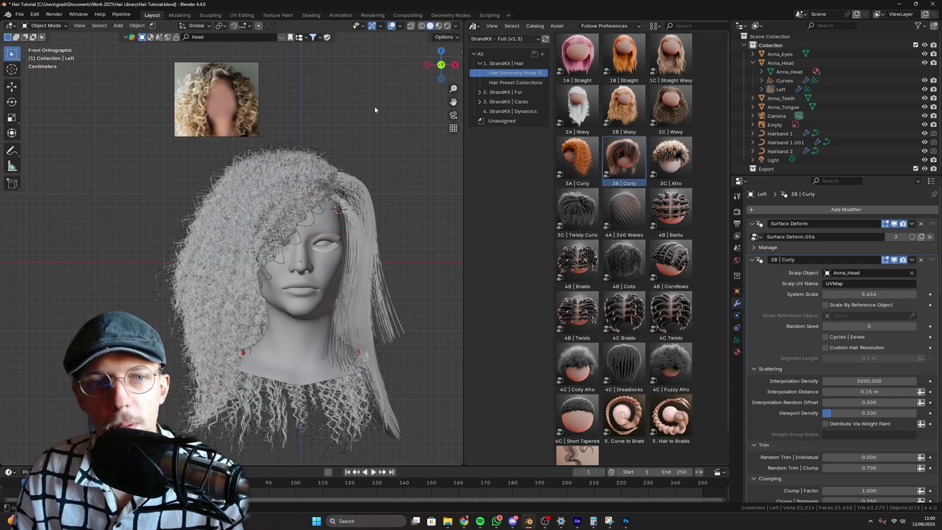
{"action": "left_click", "coordinate": [262, 173]}
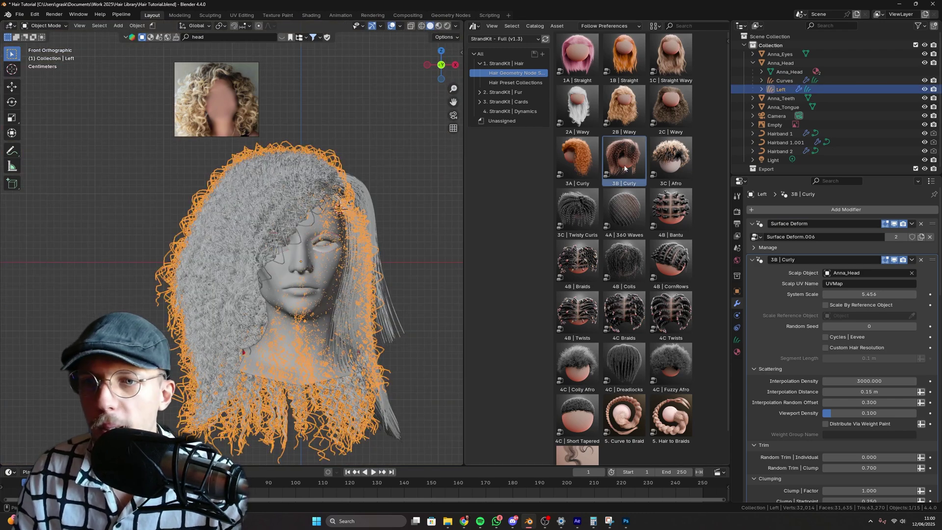
{"action": "key", "text": "x"}
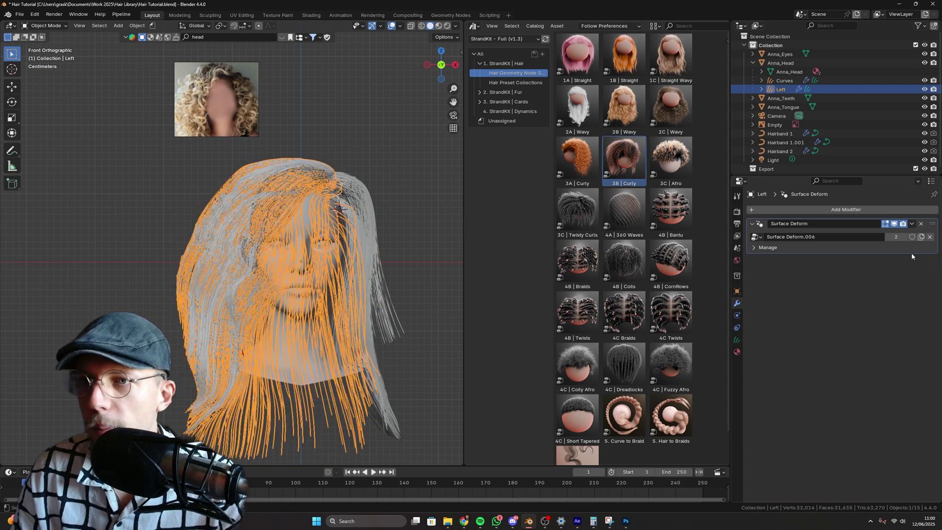
Step: Apply the 3C | Afro hair system to the Left hair with Anna_Head as its scalp object
{"action": "left_click_drag", "start_coordinate": [671, 158], "coordinate": [218, 195]}
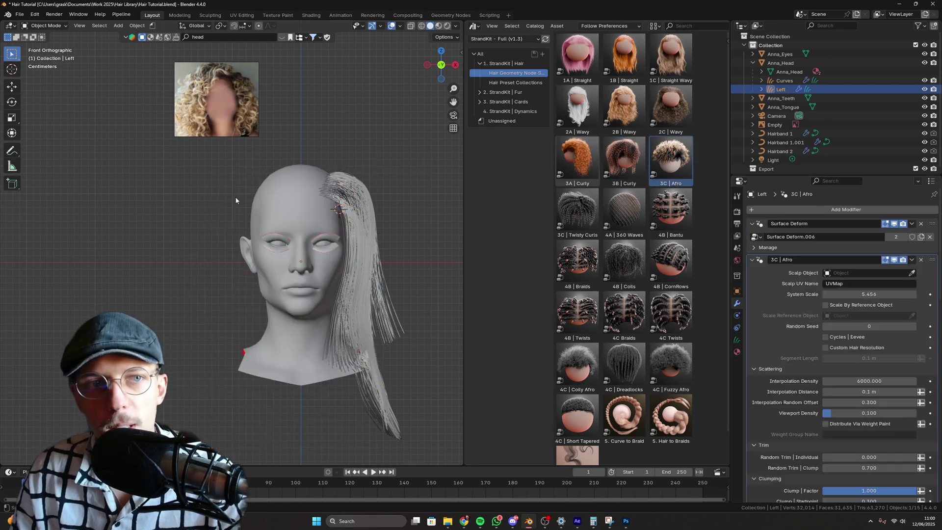
{"action": "left_click", "coordinate": [912, 272]}
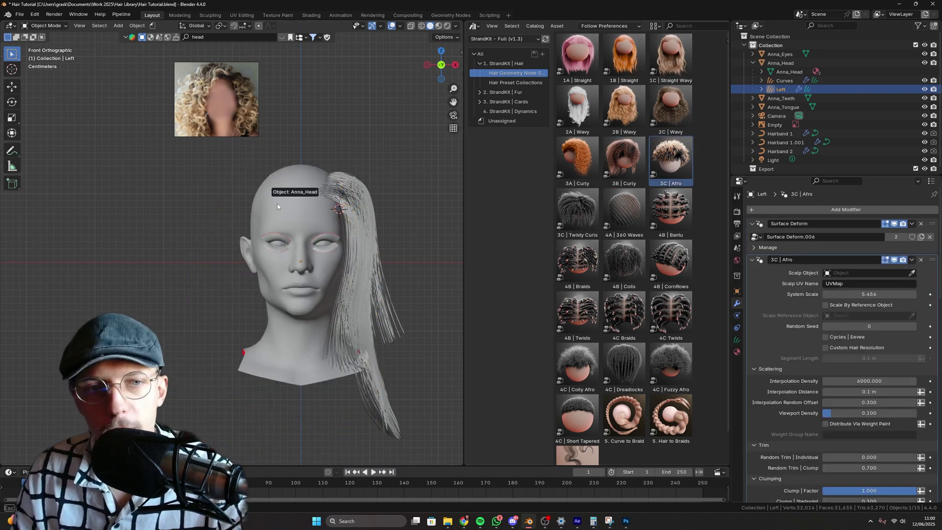
{"action": "left_click", "coordinate": [278, 205]}
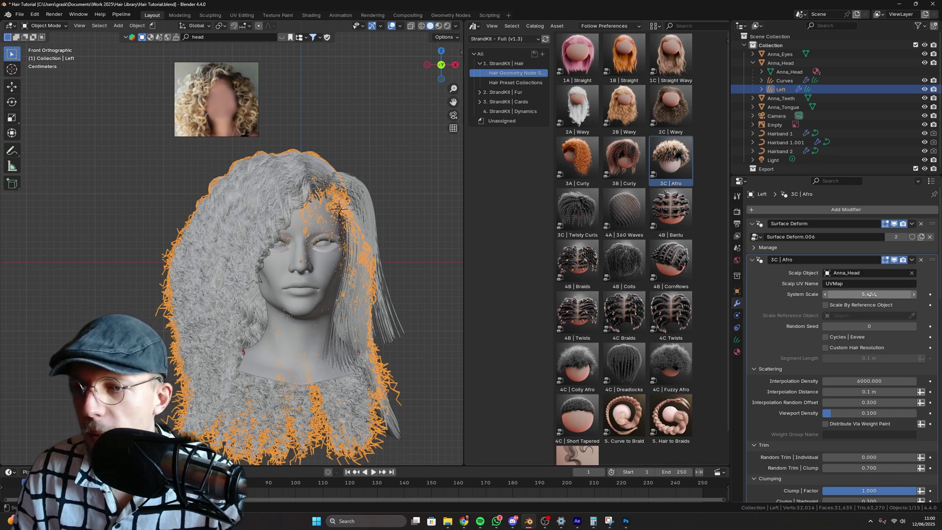
Step: Set the 3C | Afro System Scale to 4 and Viewport Density to 1, and view the deselected hair in Rendered shading
{"action": "left_click", "coordinate": [873, 295]}
{"action": "type", "text": "4"}
{"action": "key", "text": "Return"}
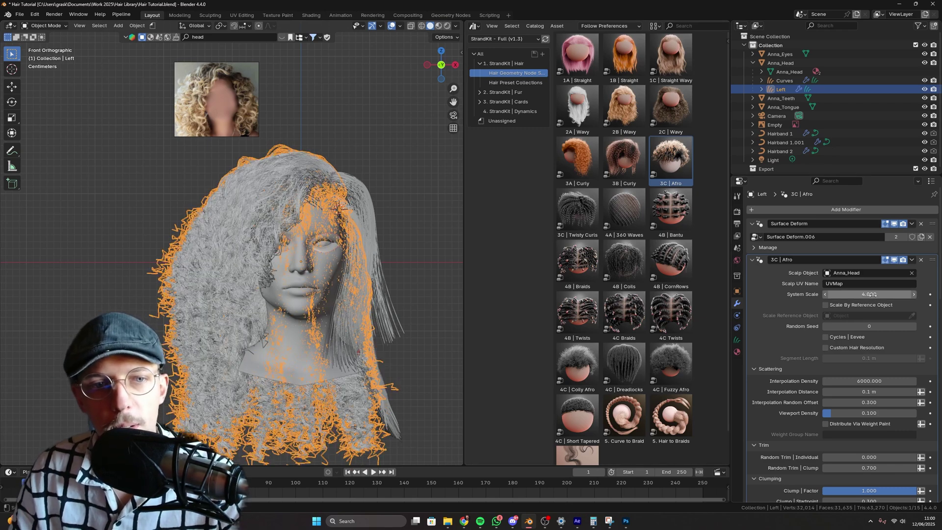
{"action": "left_click", "coordinate": [447, 26]}
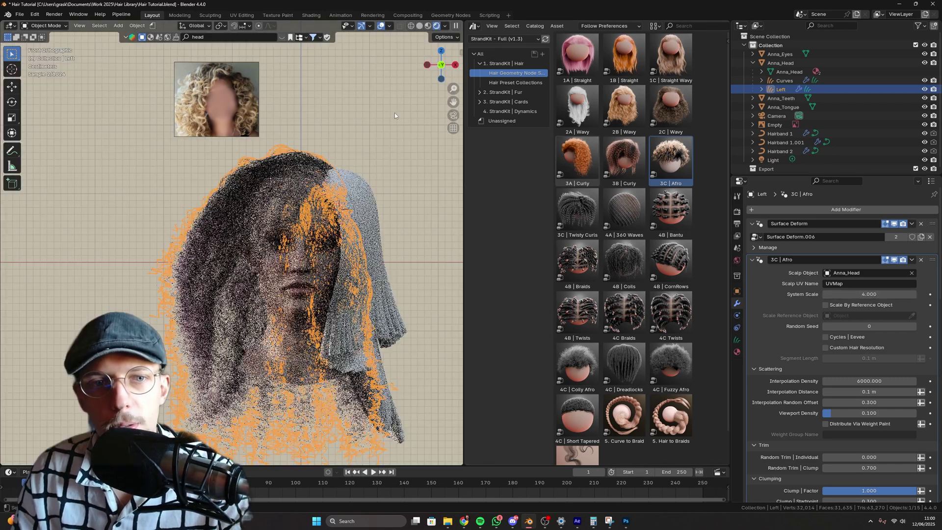
{"action": "left_click", "coordinate": [865, 414]}
{"action": "type", "text": "1"}
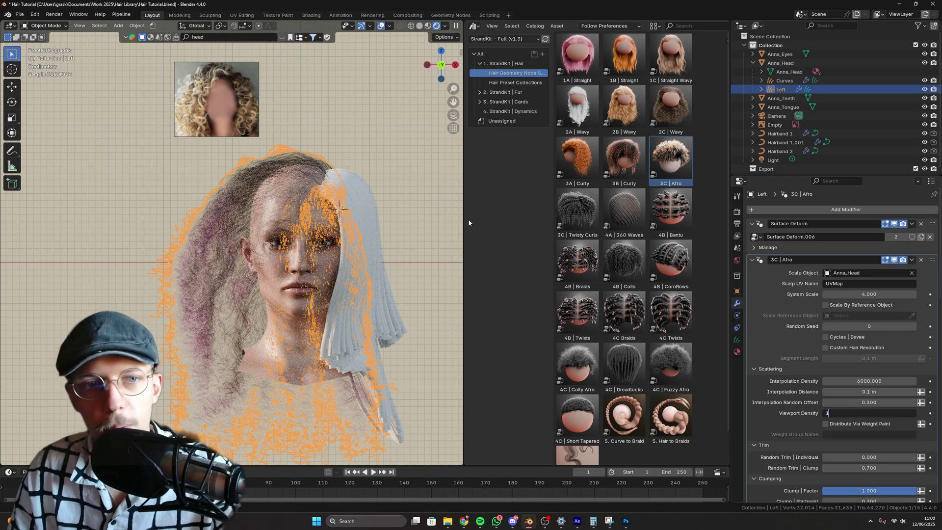
{"action": "key", "text": "Return"}
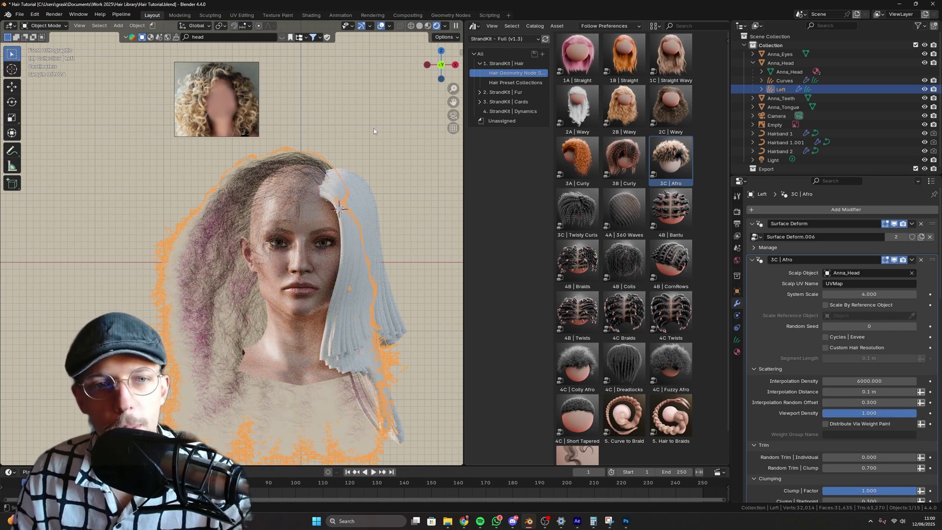
{"action": "left_click", "coordinate": [375, 124]}
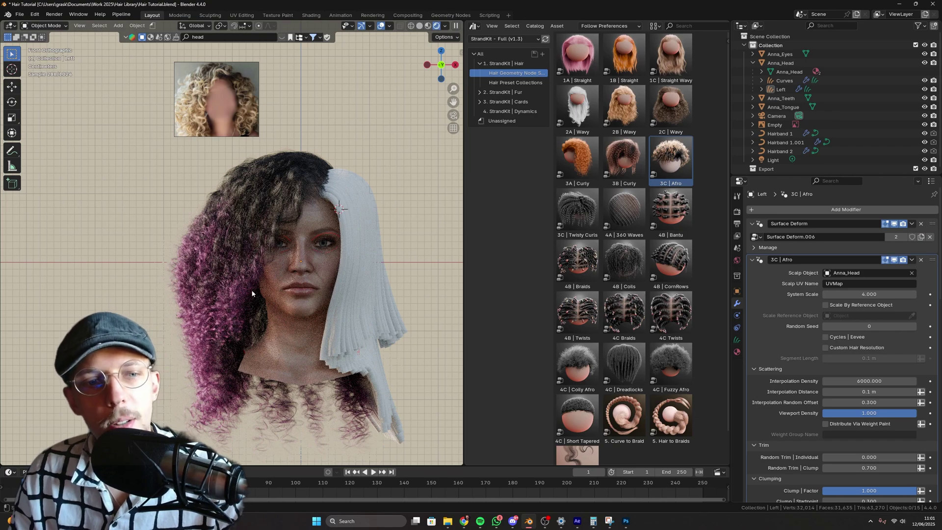
Step: Try a Curl Large Frequency of 0.5 and a Curl Small Frequency MAX of 1.5 on the Left hair's 3C | Afro modifier
{"action": "scroll", "coordinate": [211, 282], "scroll_direction": "down", "scroll_amount": 1}
{"action": "scroll", "coordinate": [808, 268], "scroll_direction": "down", "scroll_amount": 14}
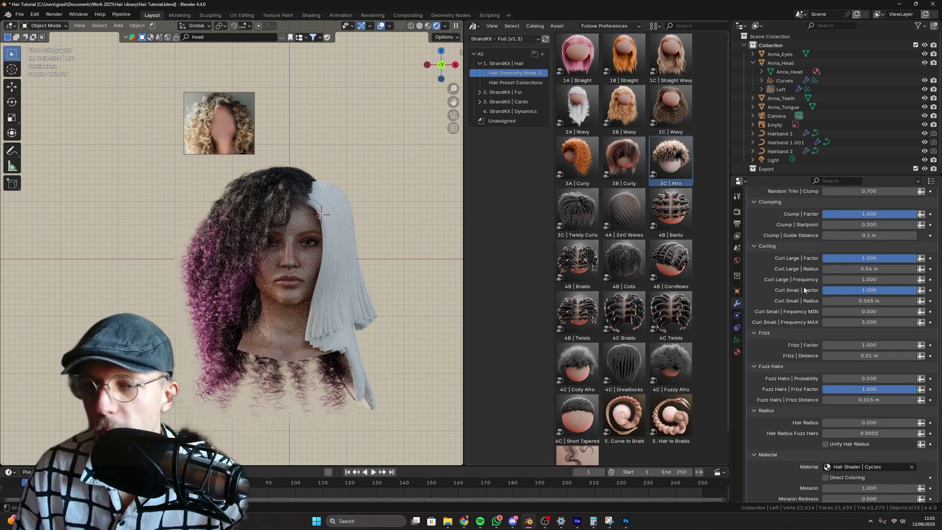
{"action": "scroll", "coordinate": [228, 289], "scroll_direction": "up", "scroll_amount": 2}
{"action": "scroll", "coordinate": [229, 288], "scroll_direction": "down", "scroll_amount": 1}
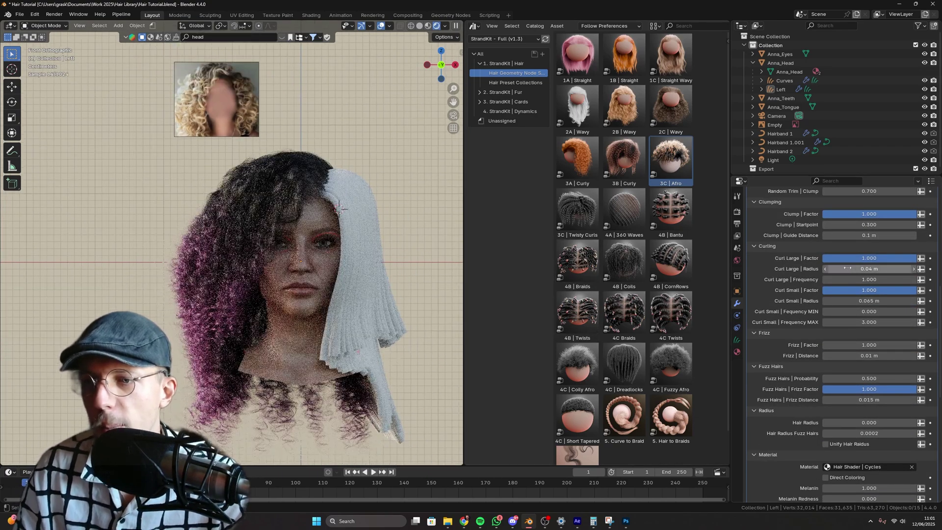
{"action": "left_click", "coordinate": [863, 280]}
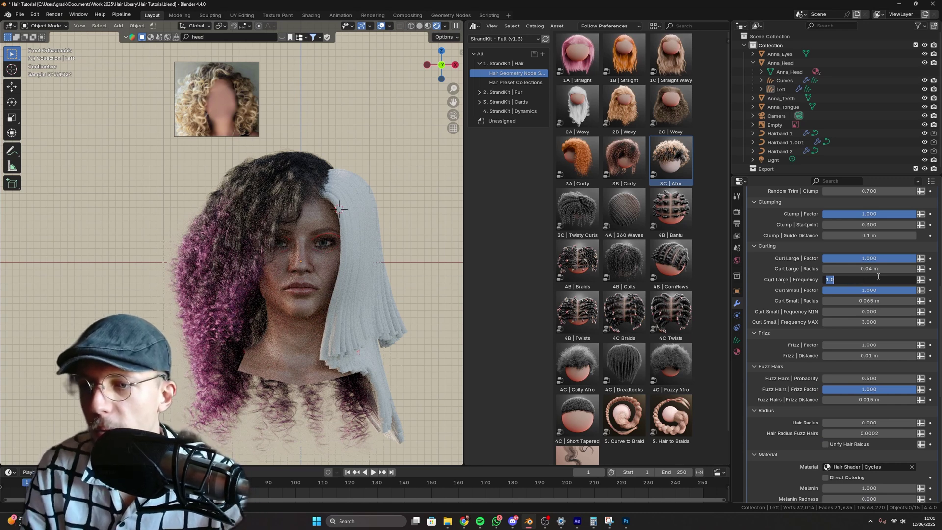
{"action": "type", "text": ".5"}
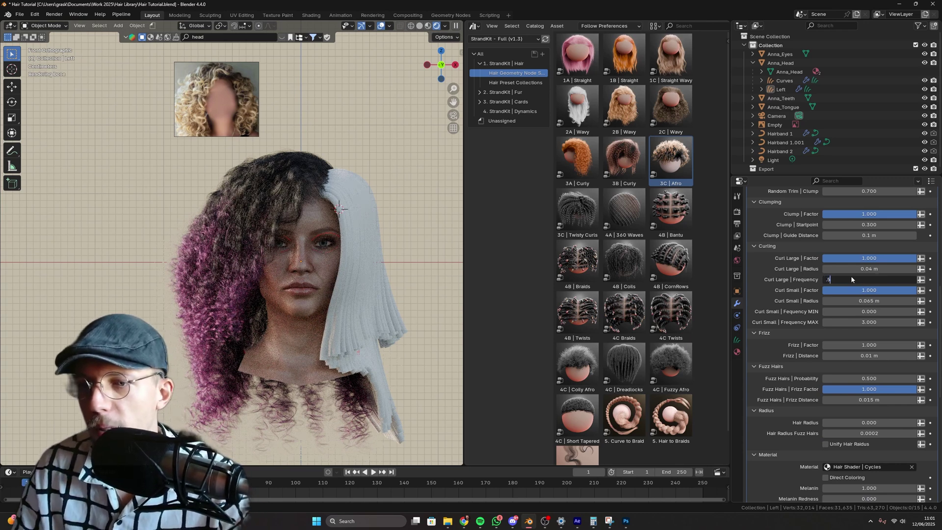
{"action": "key", "text": "Return"}
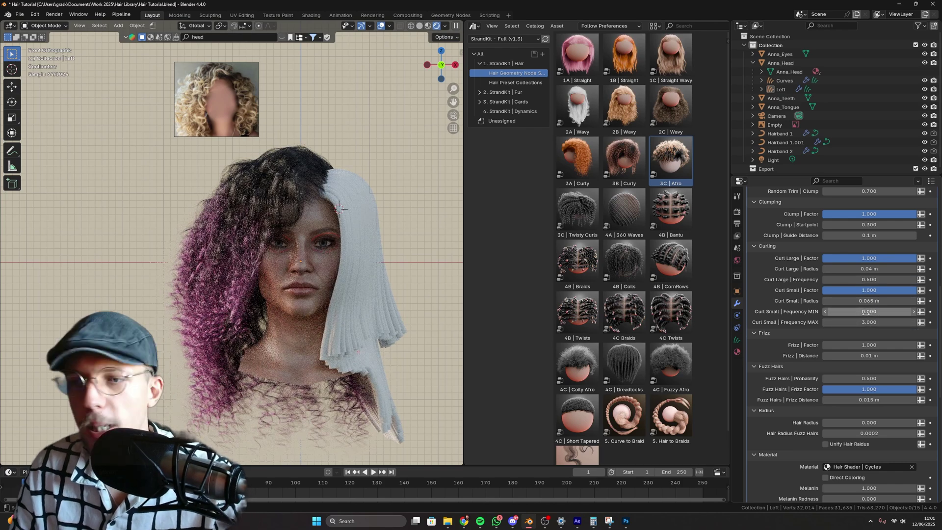
{"action": "left_click", "coordinate": [869, 323]}
{"action": "type", "text": "1.5"}
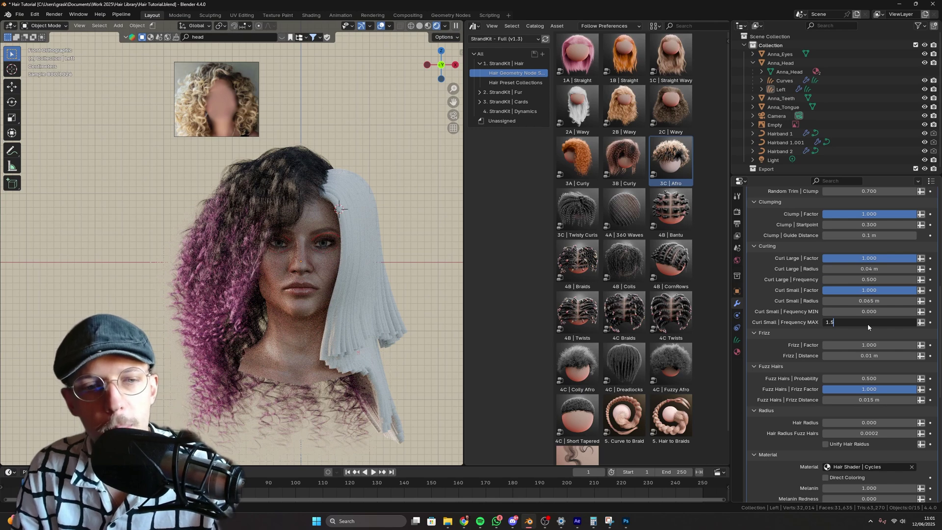
{"action": "key", "text": "Return"}
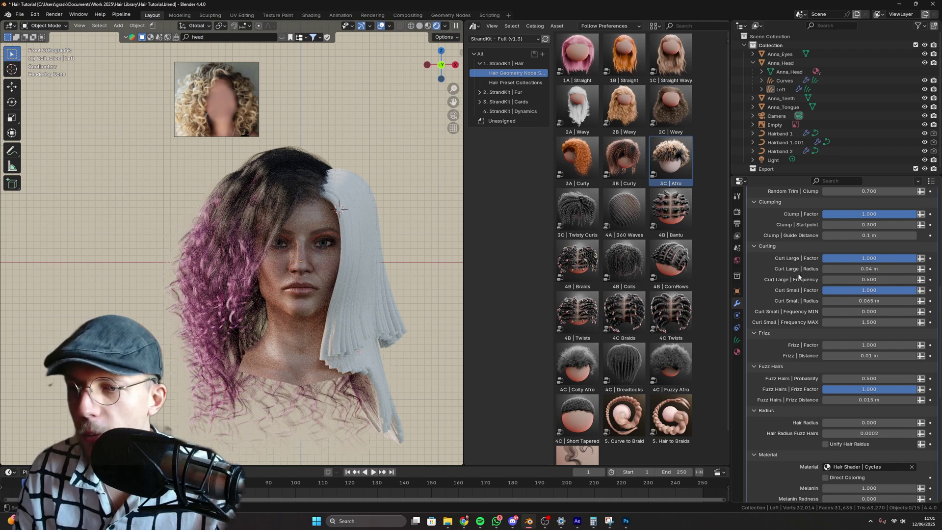
Step: Raise the Curl Large Frequency of the 3C | Afro hair, trying 1 and settling on 2
{"action": "left_click", "coordinate": [857, 279]}
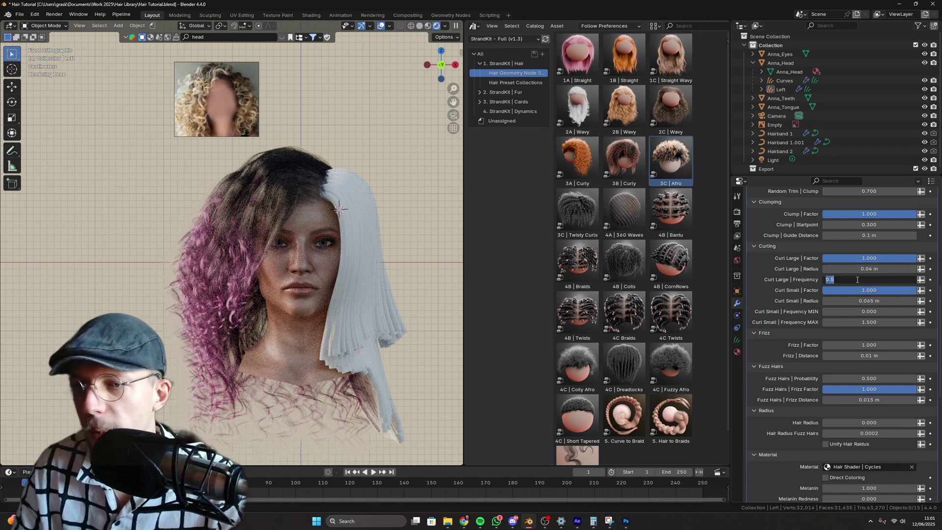
{"action": "type", "text": "1"}
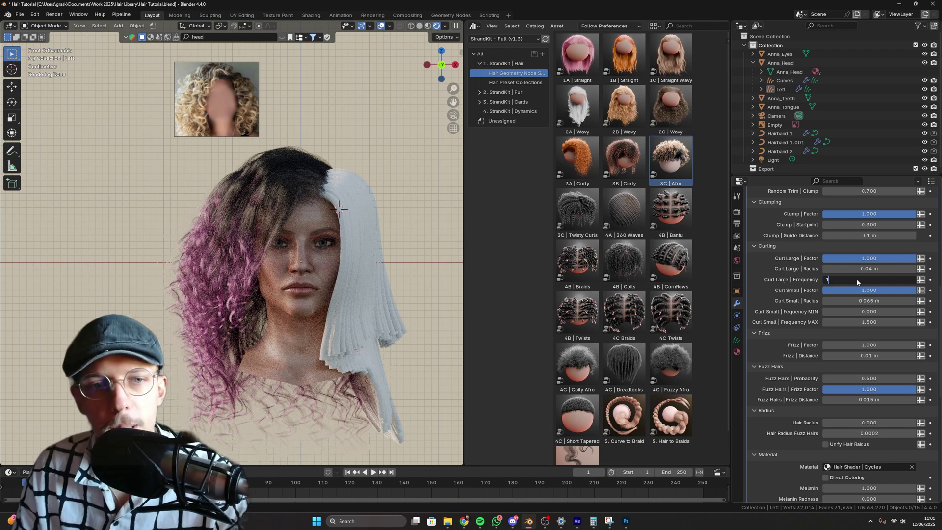
{"action": "key", "text": "Return"}
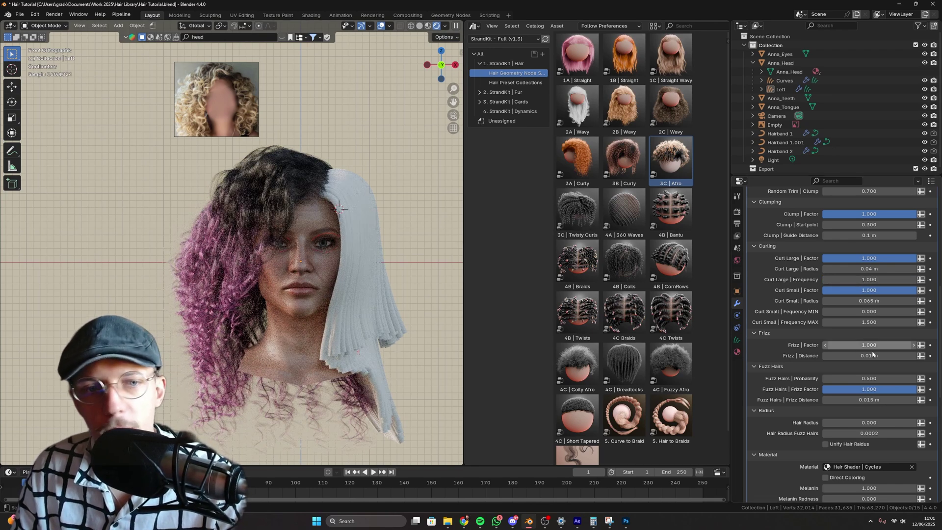
{"action": "left_click", "coordinate": [866, 279]}
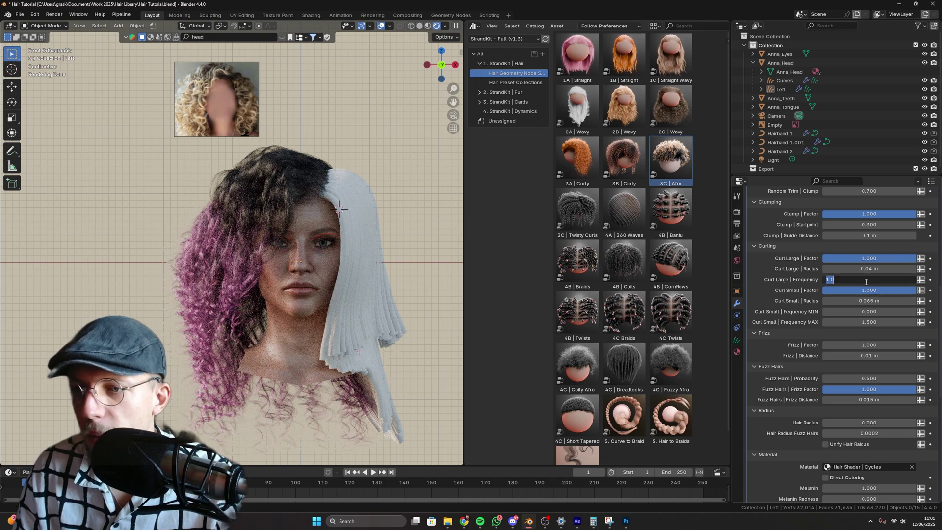
{"action": "type", "text": "2"}
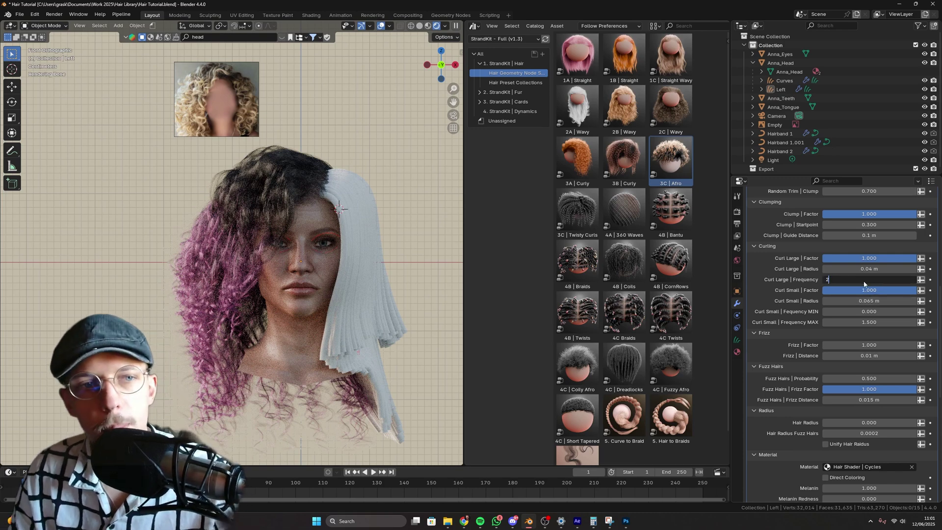
{"action": "key", "text": "Return"}
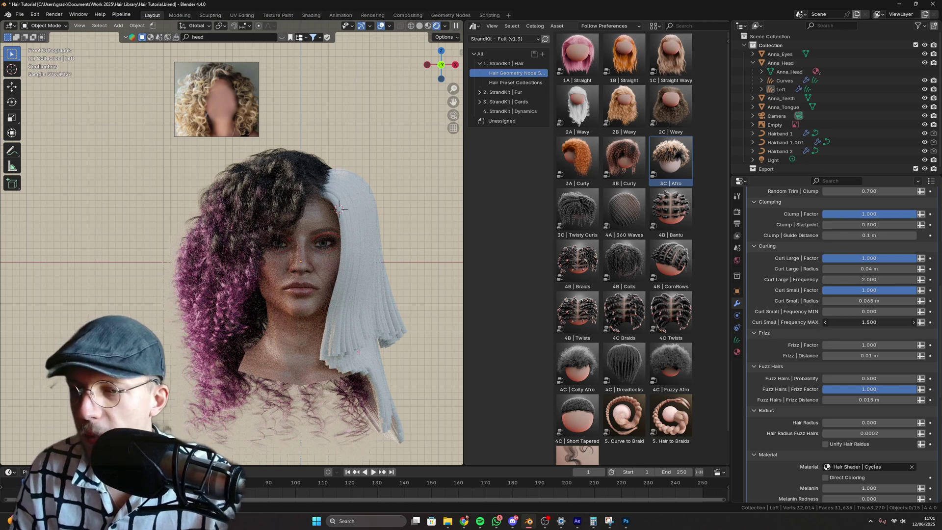
Step: Lower the Curl Small Frequency MAX of the 3C | Afro hair, trying 1 and settling on 0.5
{"action": "left_click", "coordinate": [870, 322]}
{"action": "type", "text": "1"}
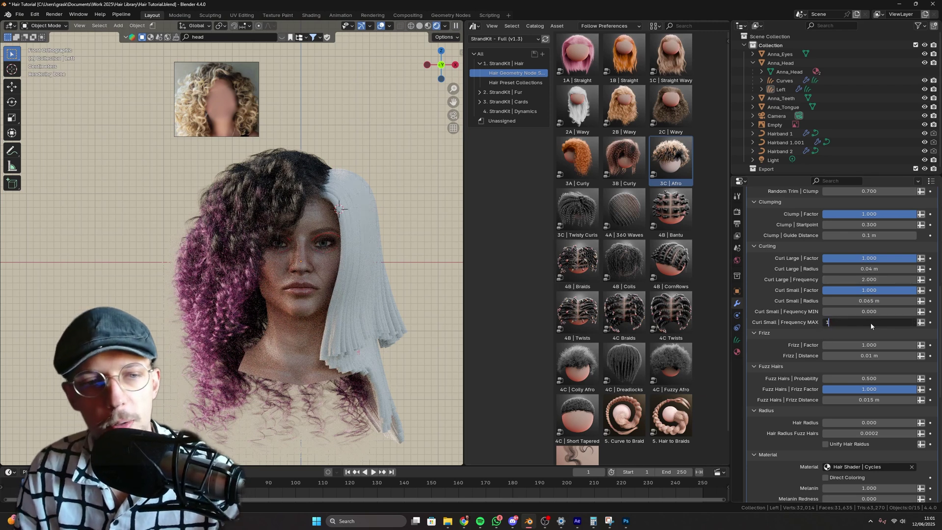
{"action": "key", "text": "Return"}
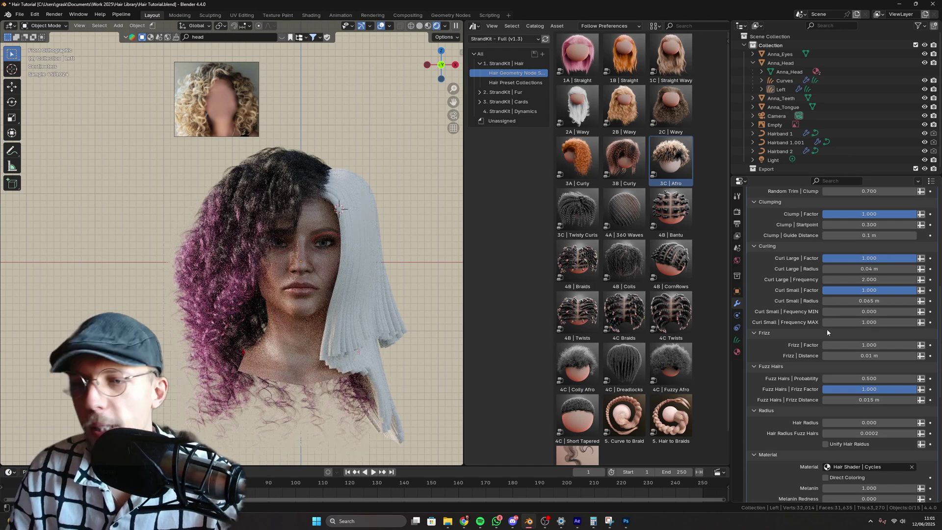
{"action": "left_click", "coordinate": [849, 323]}
{"action": "type", "text": ".5"}
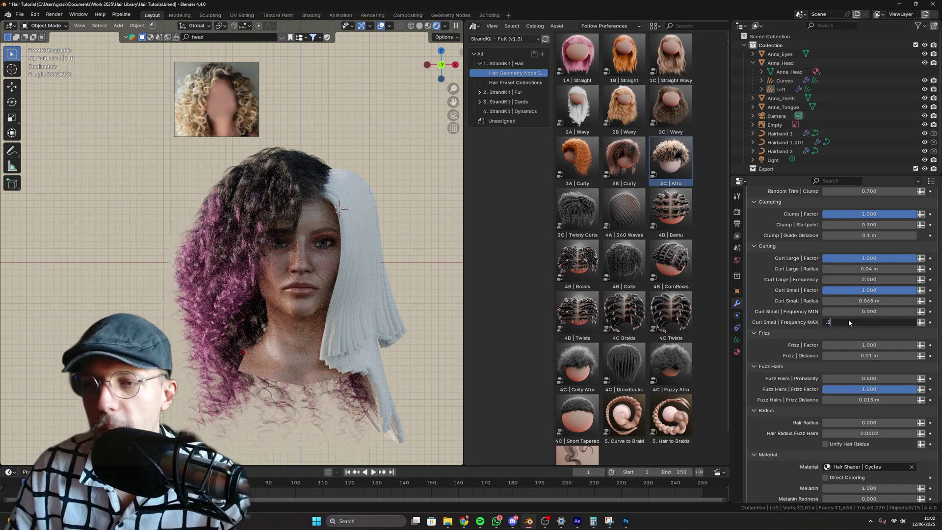
{"action": "key", "text": "Return"}
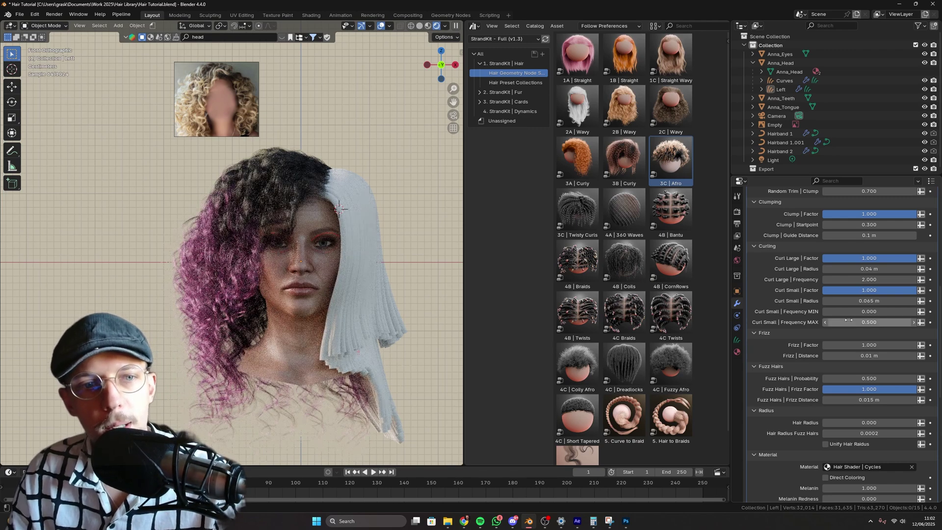
Step: Set the Clump Startpoint of the 3C | Afro hair to 0.15
{"action": "scroll", "coordinate": [796, 273], "scroll_direction": "up", "scroll_amount": 3}
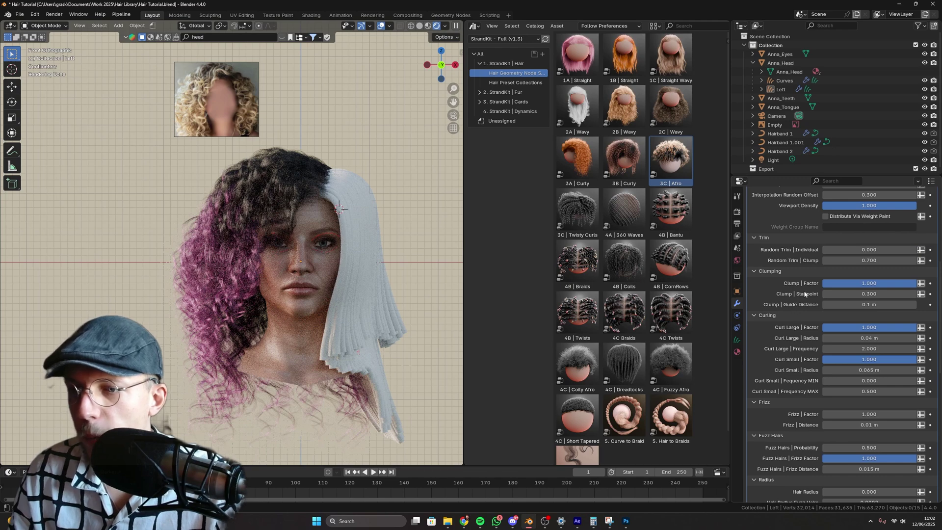
{"action": "left_click", "coordinate": [873, 304]}
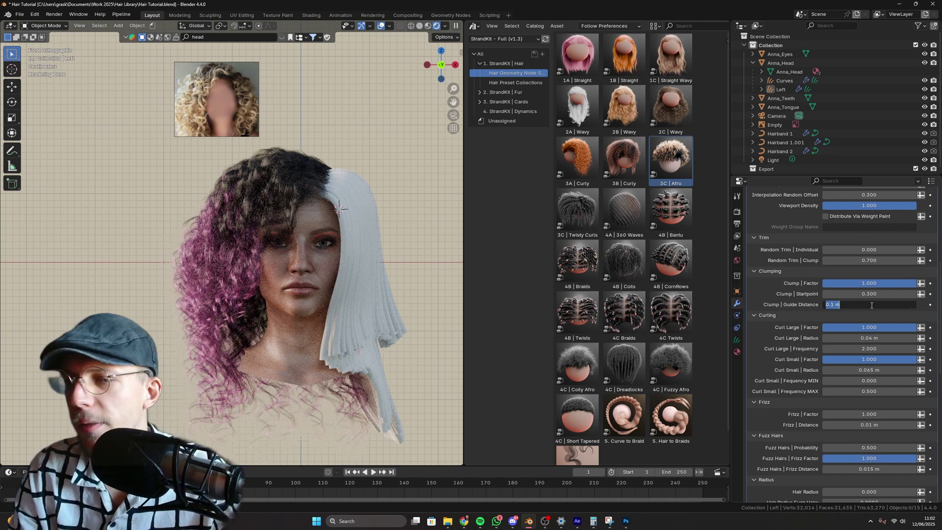
{"action": "key", "text": "Return"}
{"action": "left_click", "coordinate": [865, 295]}
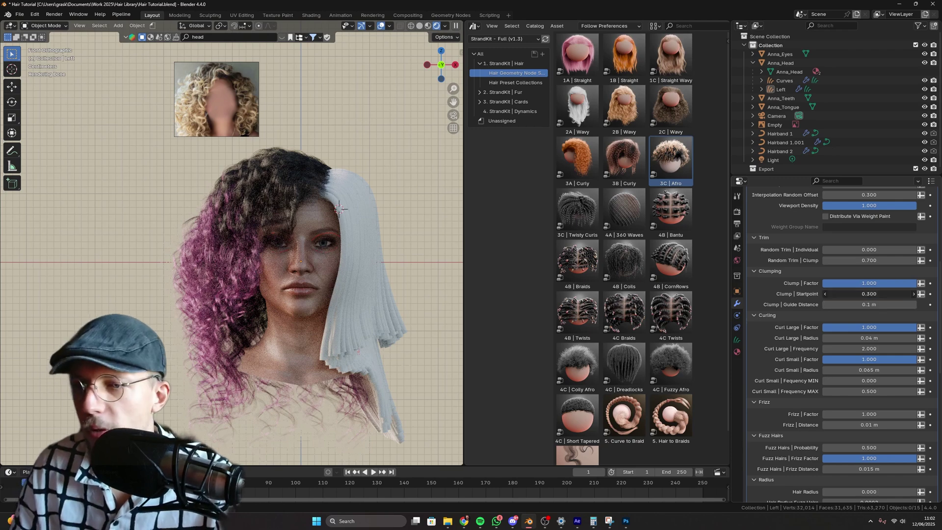
{"action": "type", "text": ".15"}
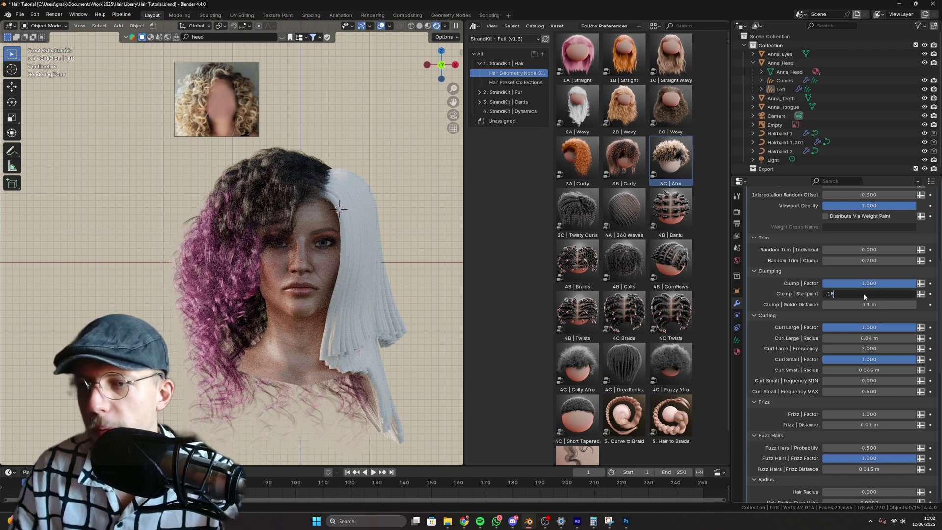
{"action": "key", "text": "Return"}
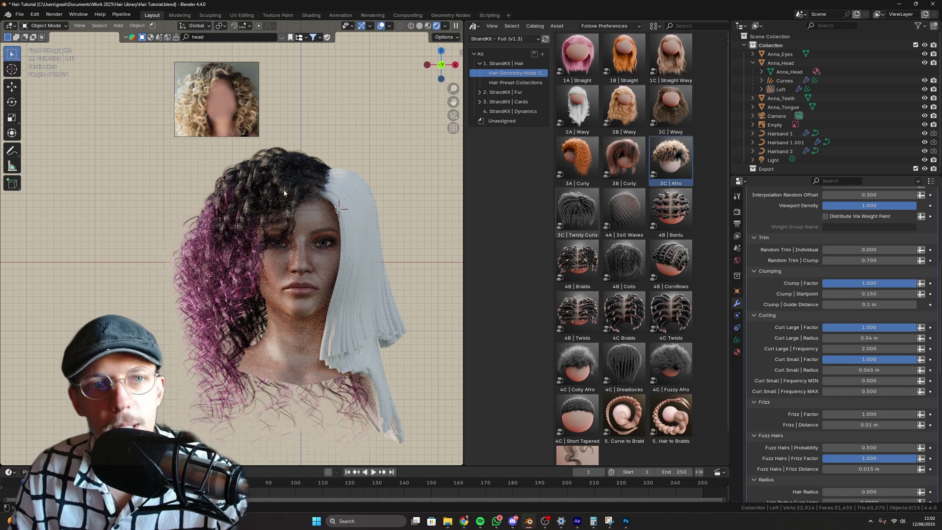
Step: Increase the Clump Guide Distance of the 3C | Afro hair, trying 0.2 m and settling on 0.15 m
{"action": "left_click", "coordinate": [871, 306]}
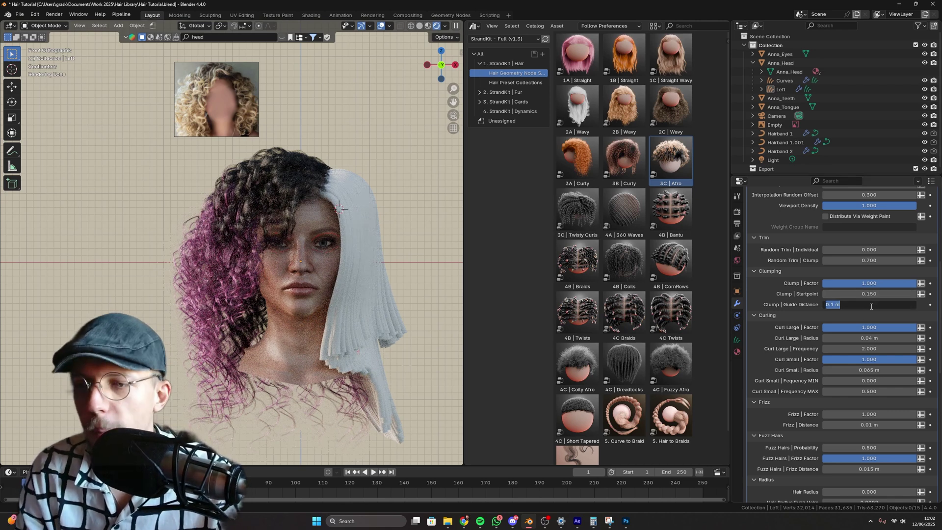
{"action": "type", "text": ".2"}
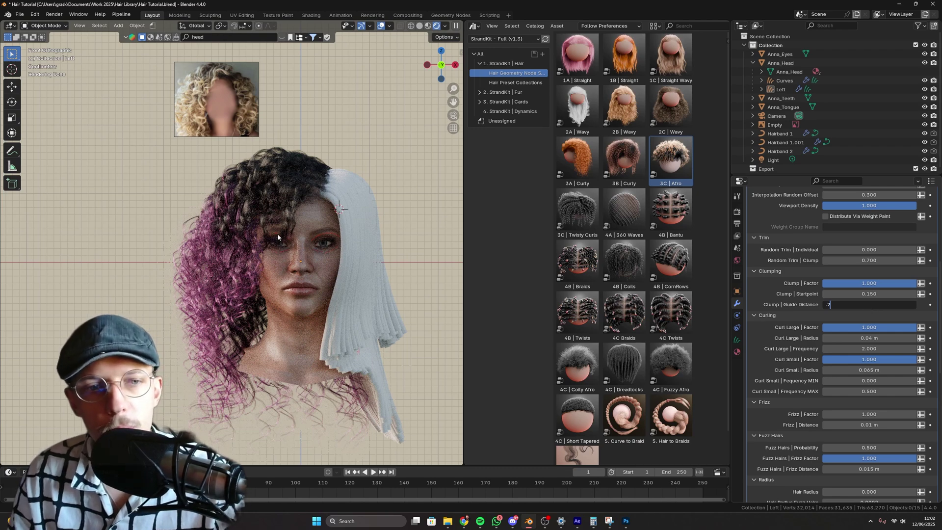
{"action": "key", "text": "Return"}
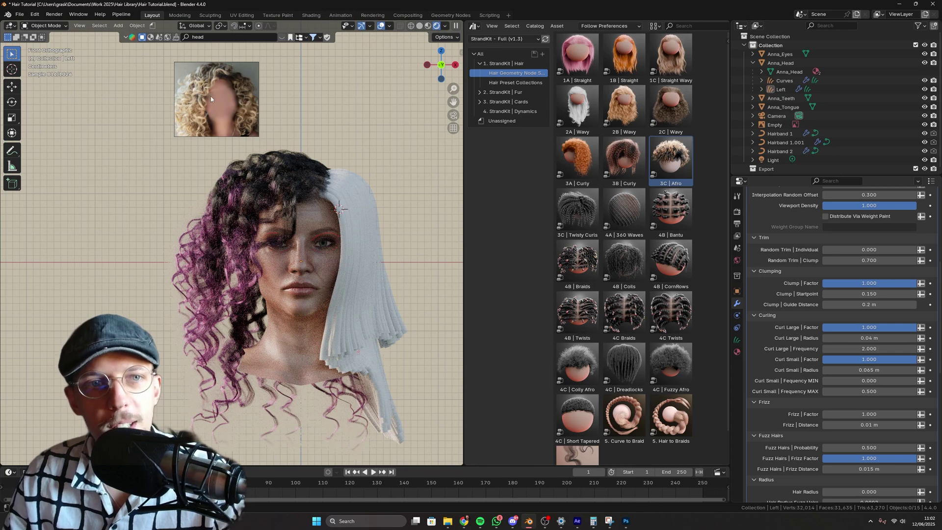
{"action": "left_click", "coordinate": [870, 304]}
{"action": "type", "text": ".15"}
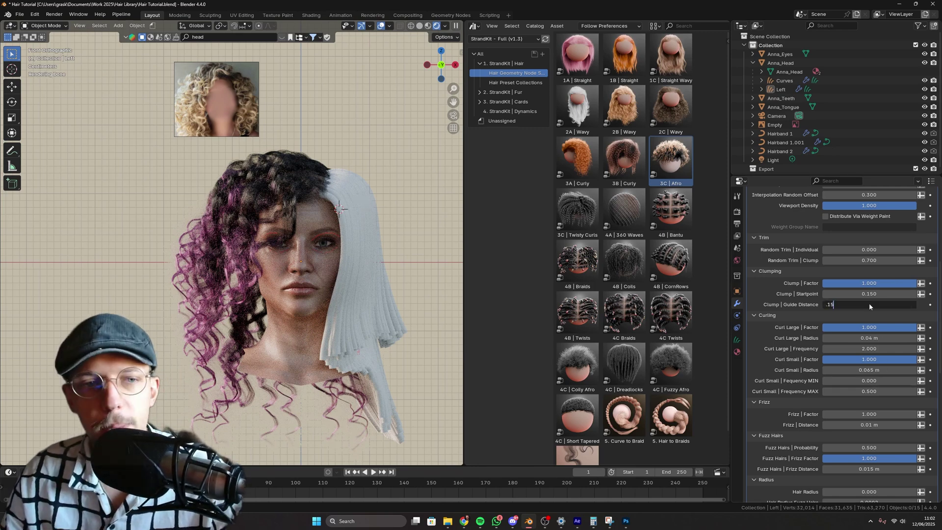
{"action": "key", "text": "Return"}
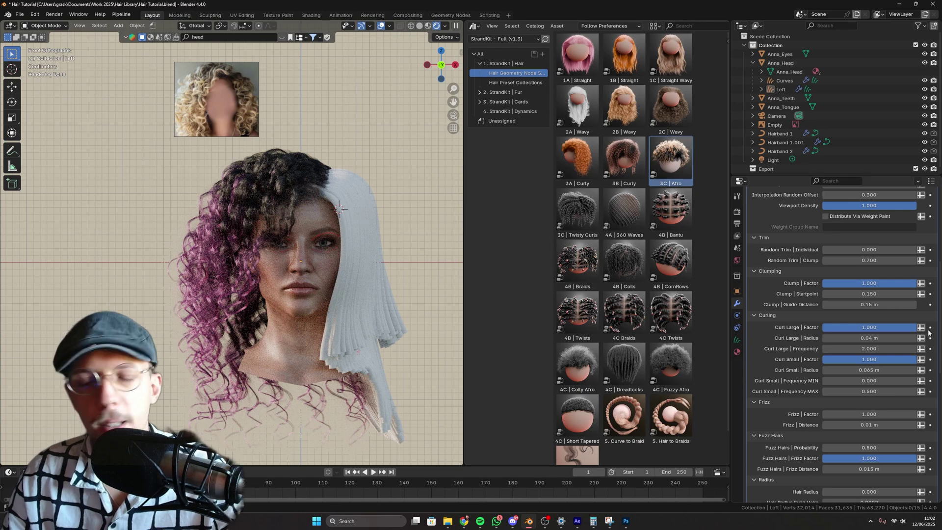
Step: Set the hair material's Melanin to 0.2 for a blonde base color
{"action": "scroll", "coordinate": [828, 312], "scroll_direction": "down", "scroll_amount": 14}
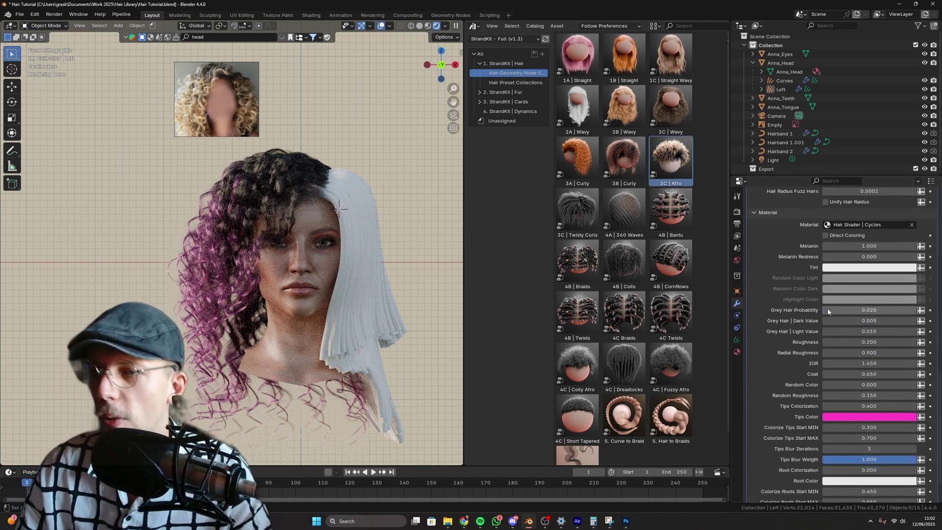
{"action": "left_click", "coordinate": [856, 246]}
{"action": "type", "text": "2"}
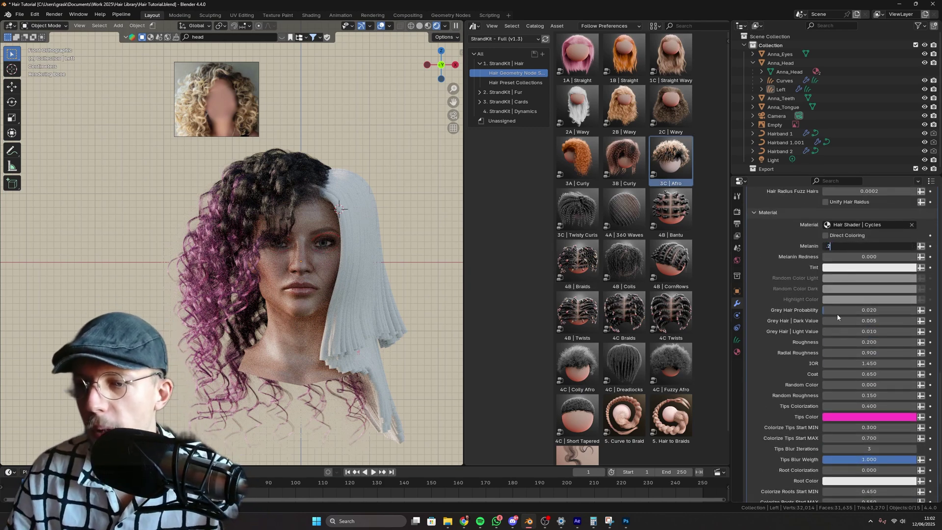
{"action": "key", "text": "Return"}
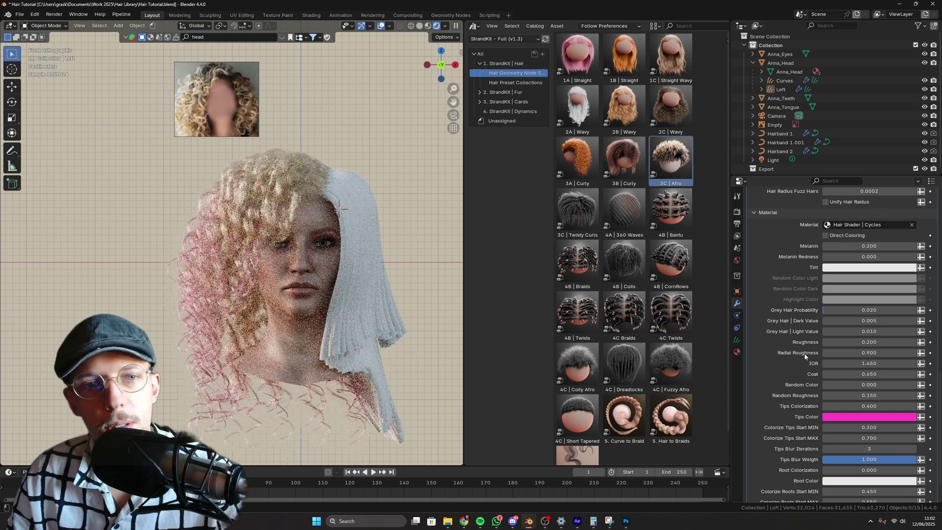
Step: Remove the pink from the hair ends by setting Tips Colorization to 0
{"action": "scroll", "coordinate": [804, 352], "scroll_direction": "down", "scroll_amount": 2}
{"action": "scroll", "coordinate": [806, 357], "scroll_direction": "down", "scroll_amount": 1}
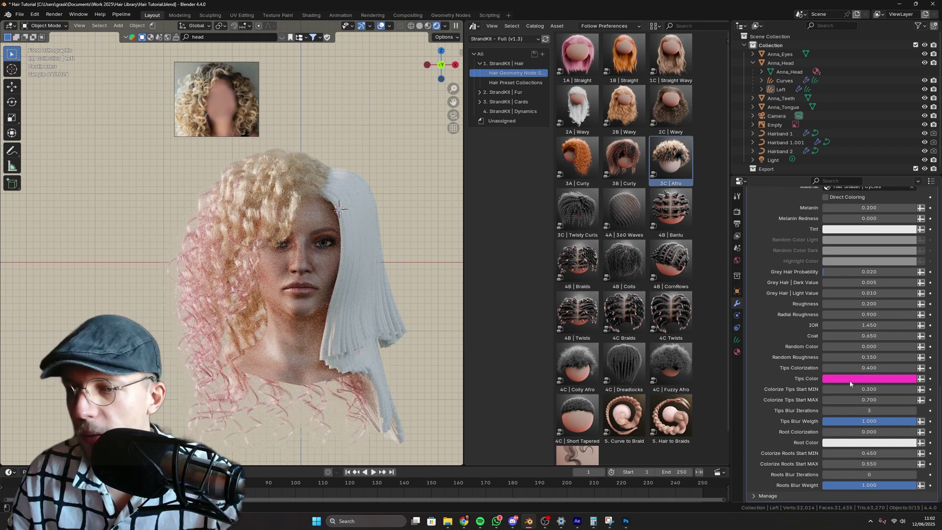
{"action": "left_click_drag", "start_coordinate": [851, 369], "coordinate": [850, 372]}
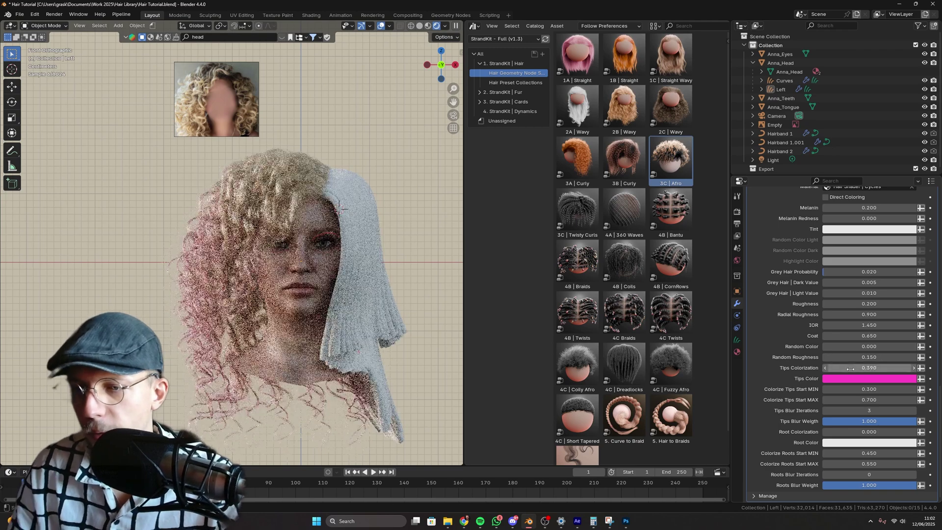
{"action": "type", "text": "0"}
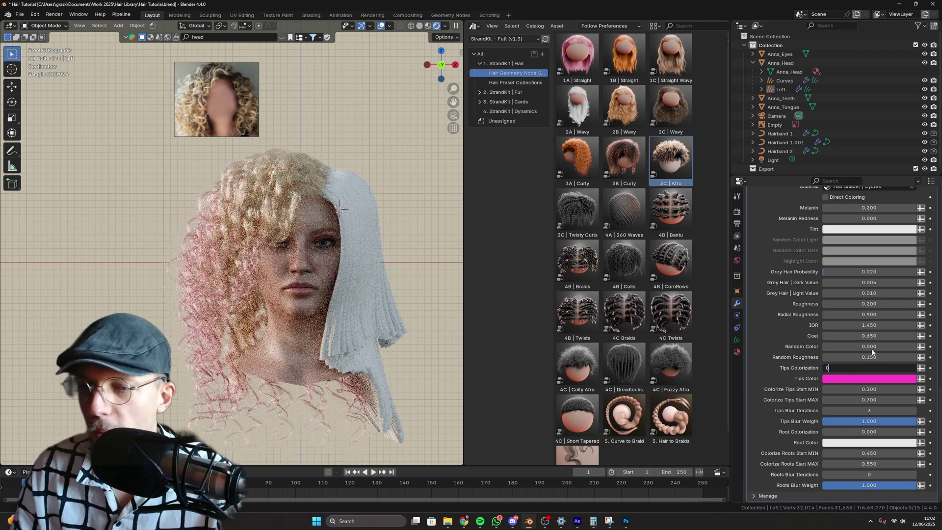
{"action": "key", "text": "Return"}
Step: Enable Root Colorization on the hair and pick a very dark brown, hex 17110B, as the Root Color
{"action": "left_click", "coordinate": [855, 432]}
{"action": "type", "text": "1"}
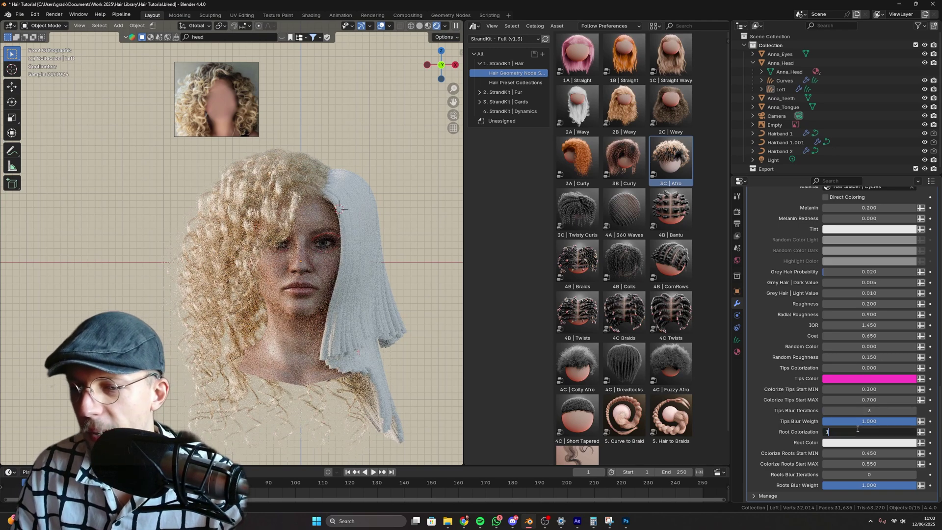
{"action": "key", "text": "BackSpace"}
{"action": "type", "text": ".9"}
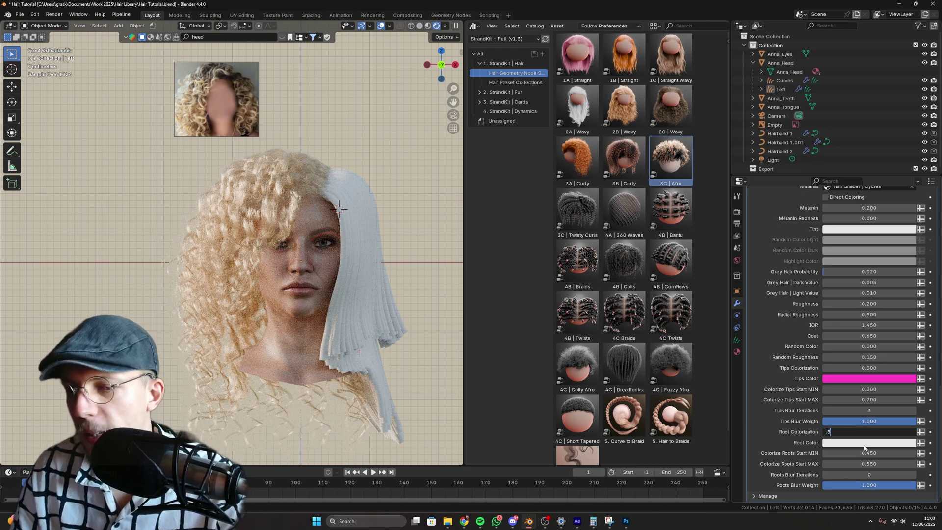
{"action": "left_click", "coordinate": [864, 444]}
{"action": "left_click", "coordinate": [865, 444]}
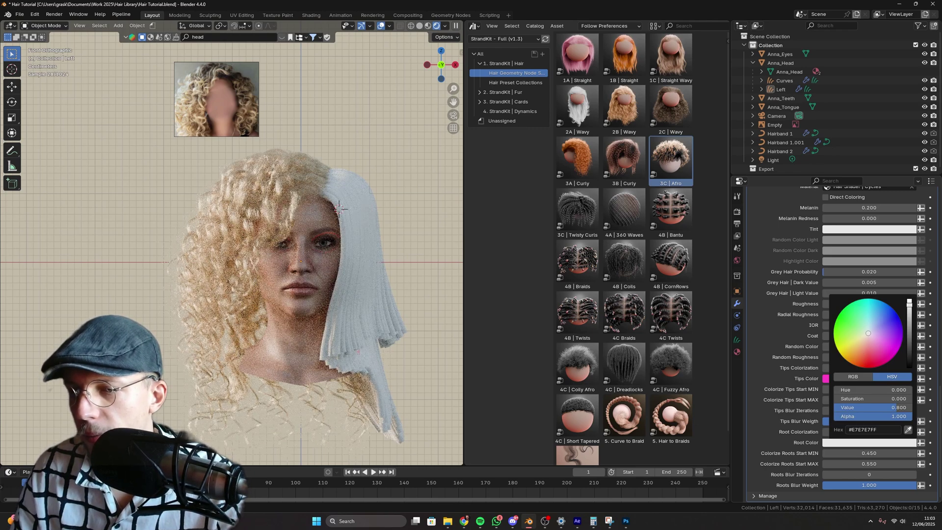
{"action": "left_click", "coordinate": [860, 349]}
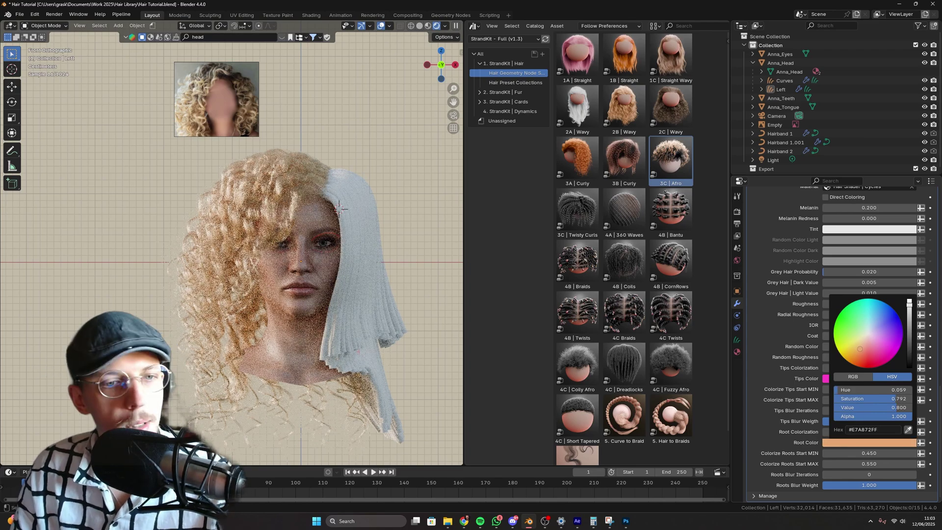
{"action": "left_click_drag", "start_coordinate": [909, 303], "coordinate": [910, 352]}
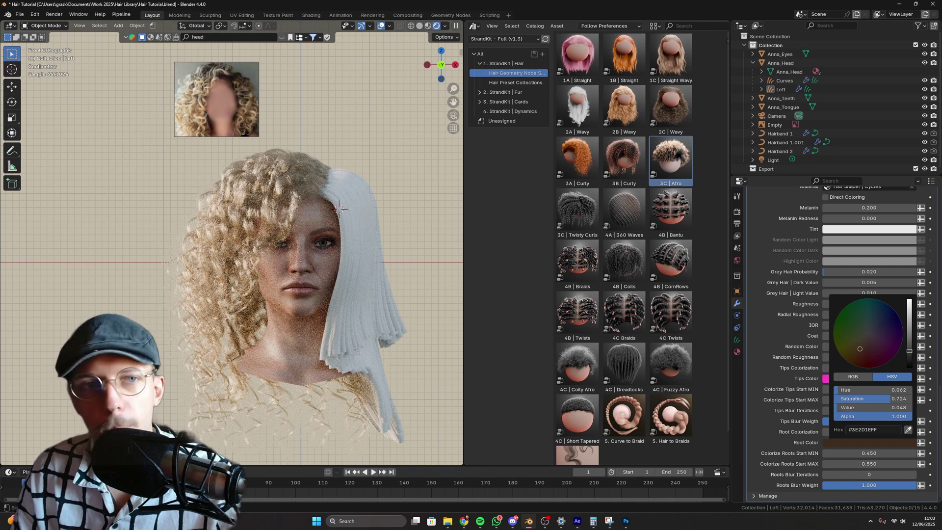
{"action": "left_click", "coordinate": [910, 354]}
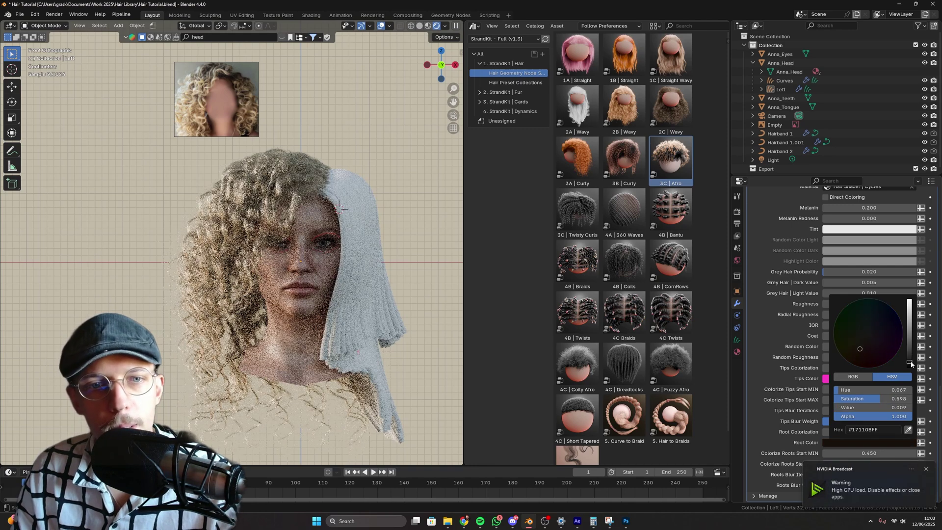
Step: Raise Root Colorization to 1 and lighten the Root Color slightly to a dark brown
{"action": "left_click", "coordinate": [878, 432]}
{"action": "type", "text": "1"}
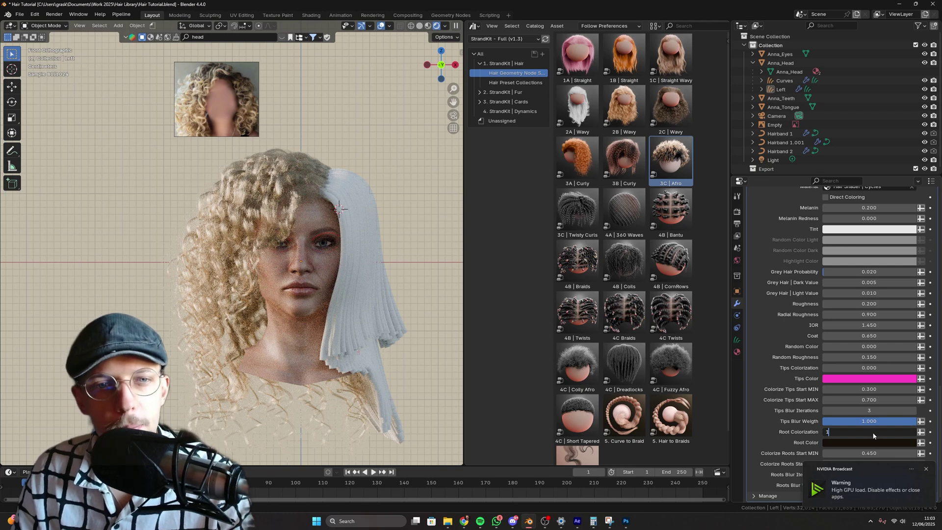
{"action": "key", "text": "Return"}
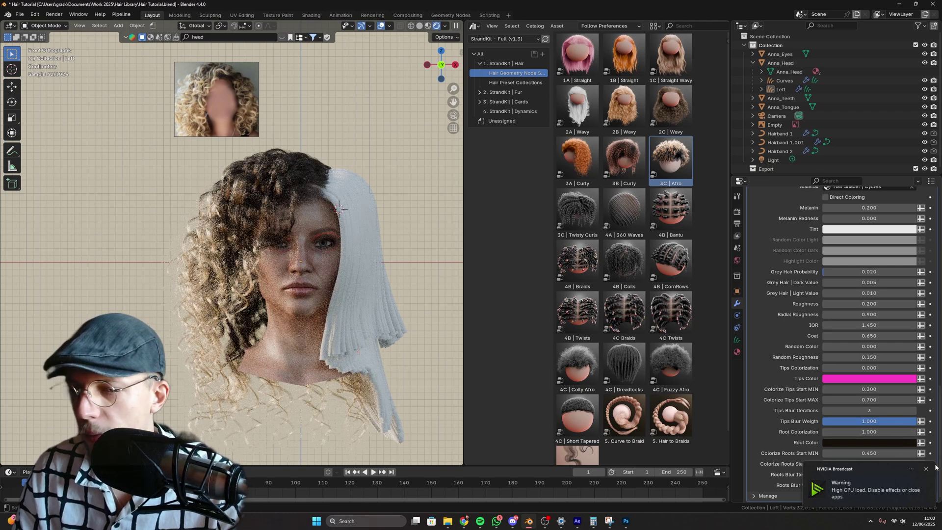
{"action": "left_click", "coordinate": [926, 469]}
{"action": "left_click", "coordinate": [888, 442]}
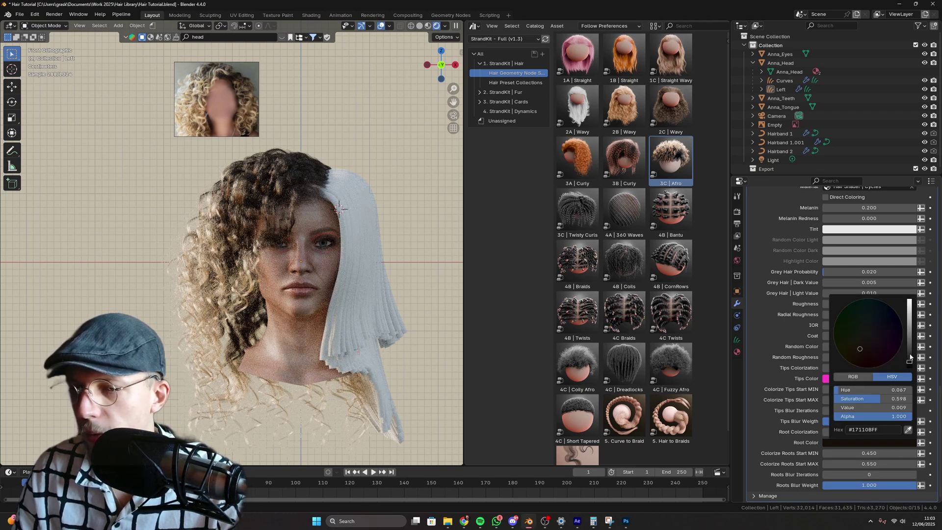
{"action": "left_click_drag", "start_coordinate": [909, 363], "coordinate": [910, 357]}
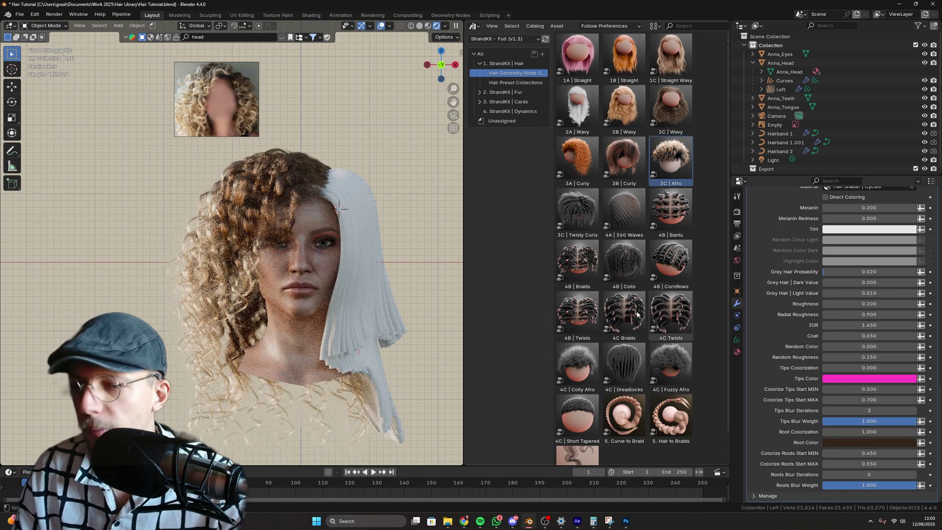
Step: Confine the dark root color near the scalp by setting Colorize Roots Start MIN to 0.1 and MAX to 0.2
{"action": "left_click", "coordinate": [872, 452]}
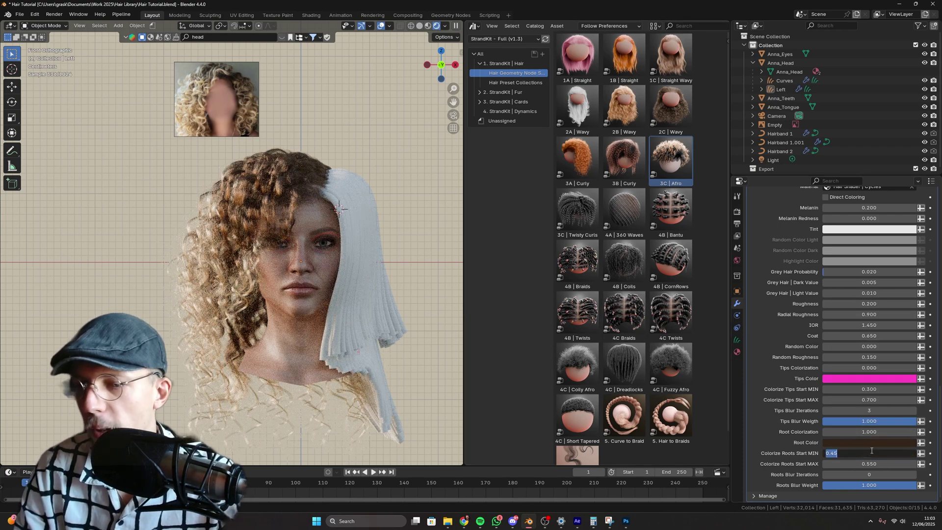
{"action": "type", "text": ".1"}
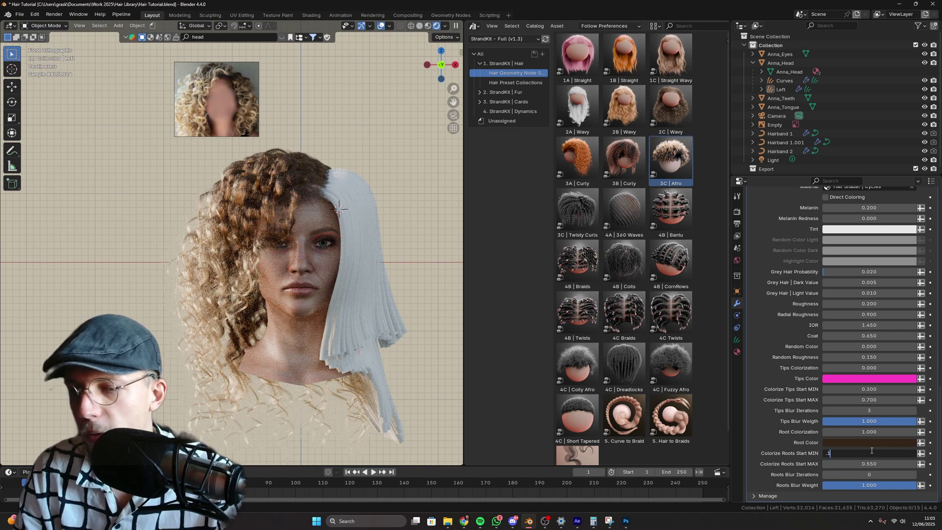
{"action": "key", "text": "Tab"}
{"action": "type", "text": ".2"}
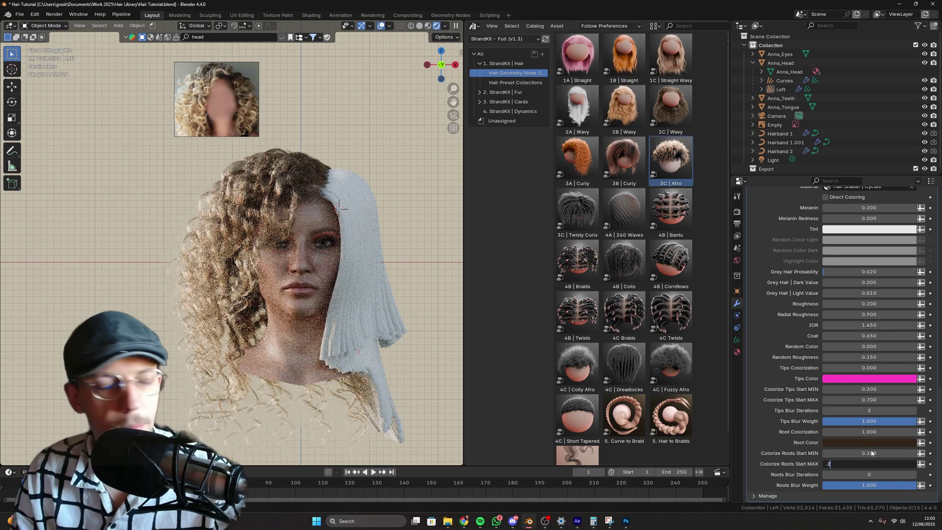
{"action": "key", "text": "Return"}
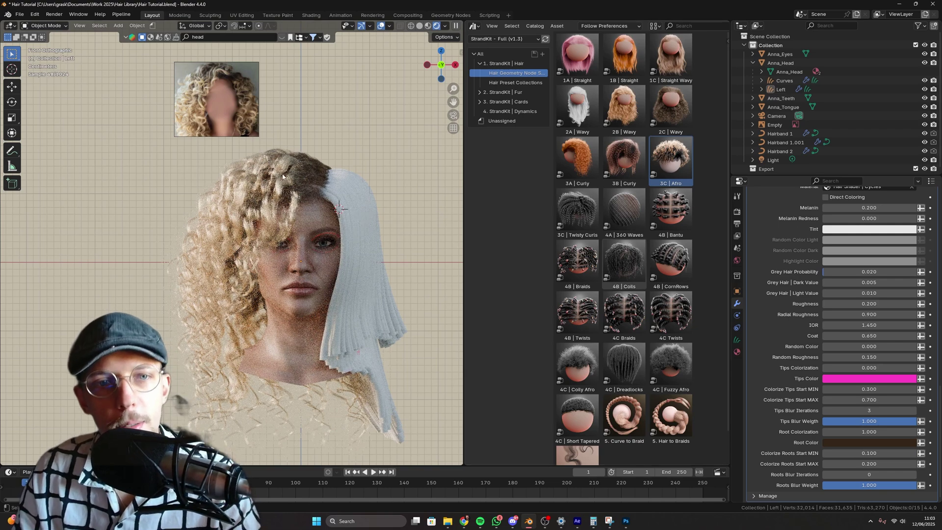
Step: Copy the modifiers of the curly Left hair object onto the plain white Curves hair object
{"action": "left_click", "coordinate": [364, 190]}
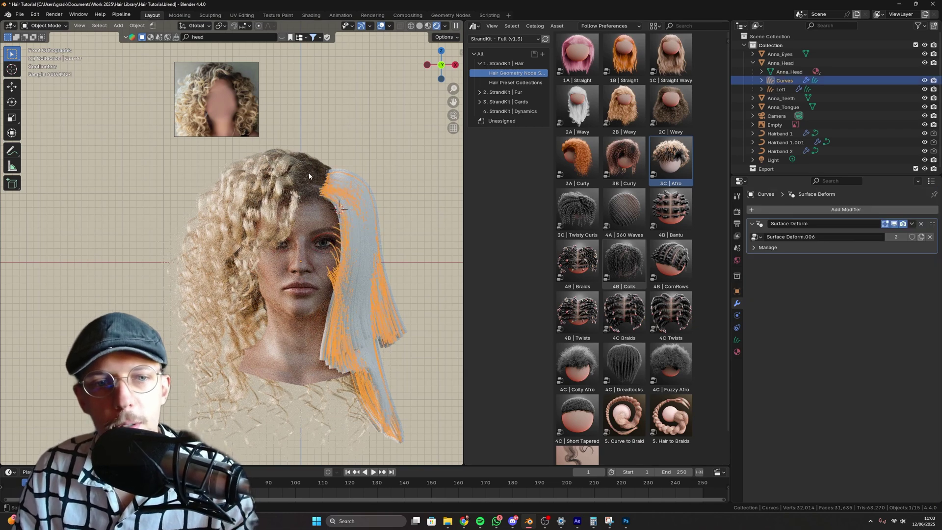
{"action": "left_click", "coordinate": [294, 171], "text": "shift"}
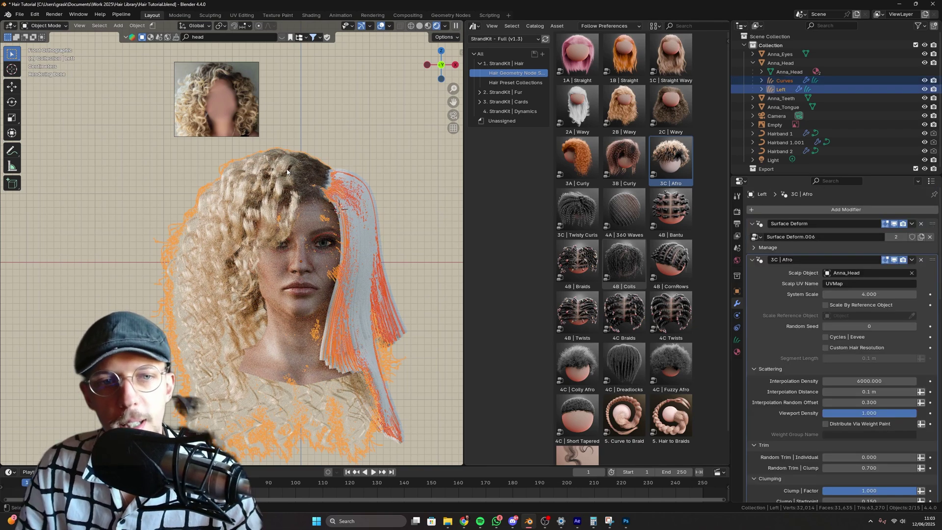
{"action": "key", "text": "ctrl+l"}
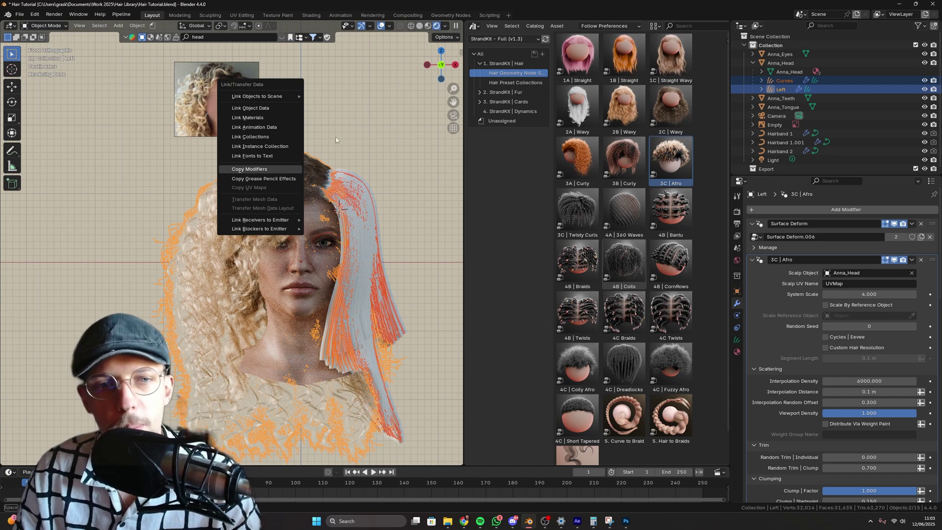
{"action": "key", "text": "Return"}
{"action": "left_click", "coordinate": [311, 105]}
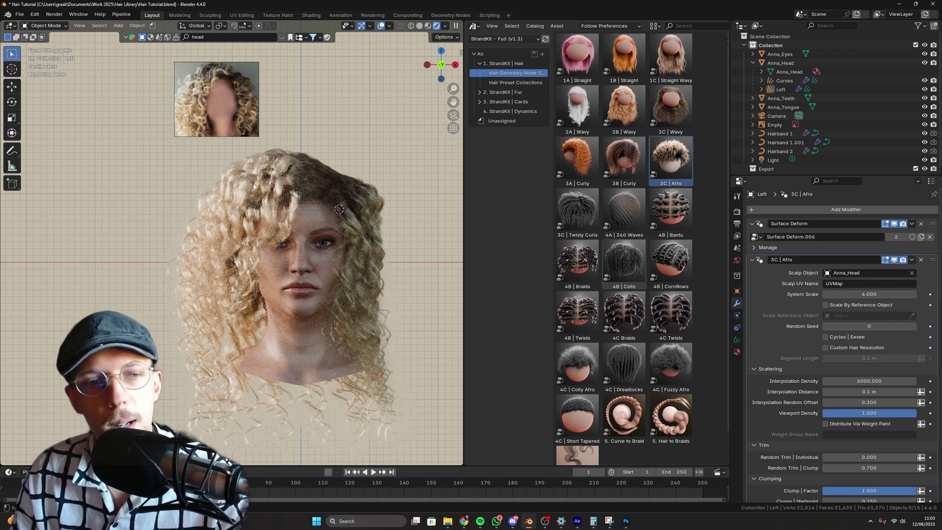
Step: Set the Clump Startpoint of the Left hair object to 0.1, reviewing the curls with the viewport overlays hidden
{"action": "left_click", "coordinate": [295, 196]}
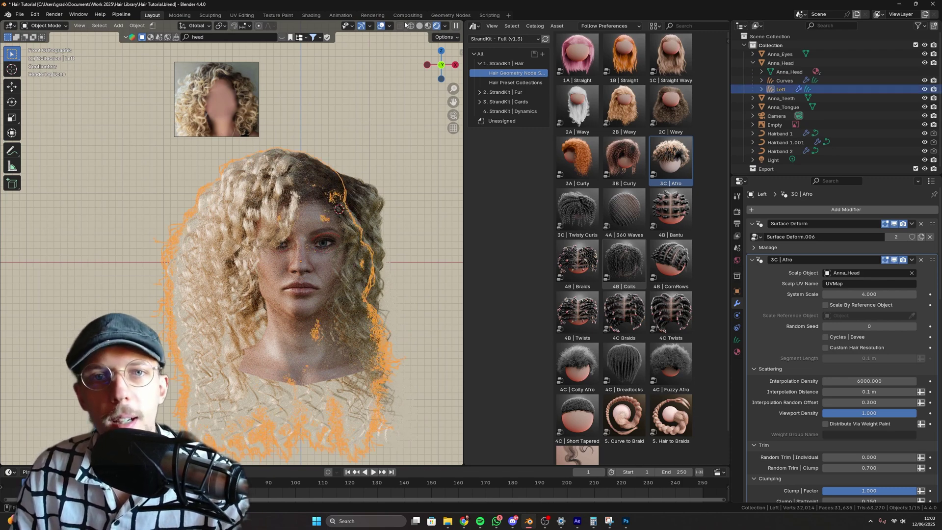
{"action": "left_click", "coordinate": [381, 25]}
{"action": "scroll", "coordinate": [786, 318], "scroll_direction": "down", "scroll_amount": 4}
{"action": "scroll", "coordinate": [787, 318], "scroll_direction": "down", "scroll_amount": 5}
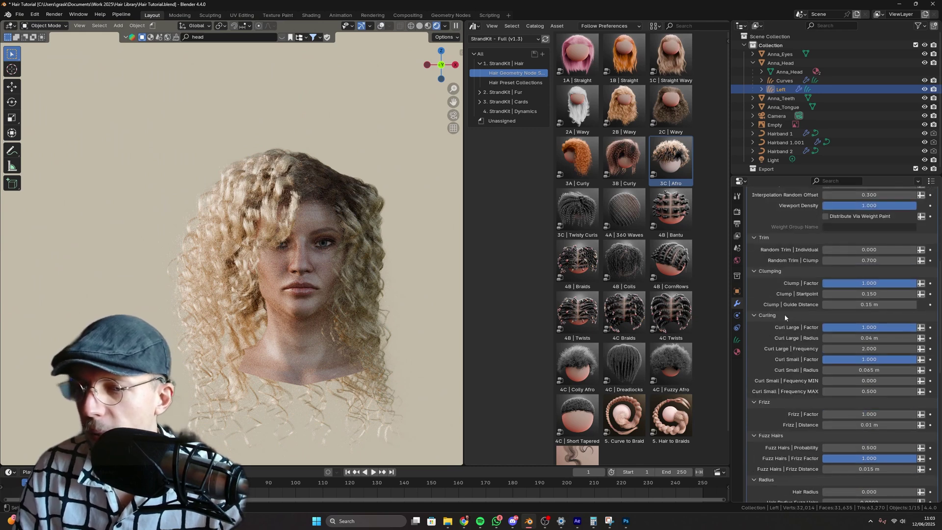
{"action": "left_click", "coordinate": [854, 306]}
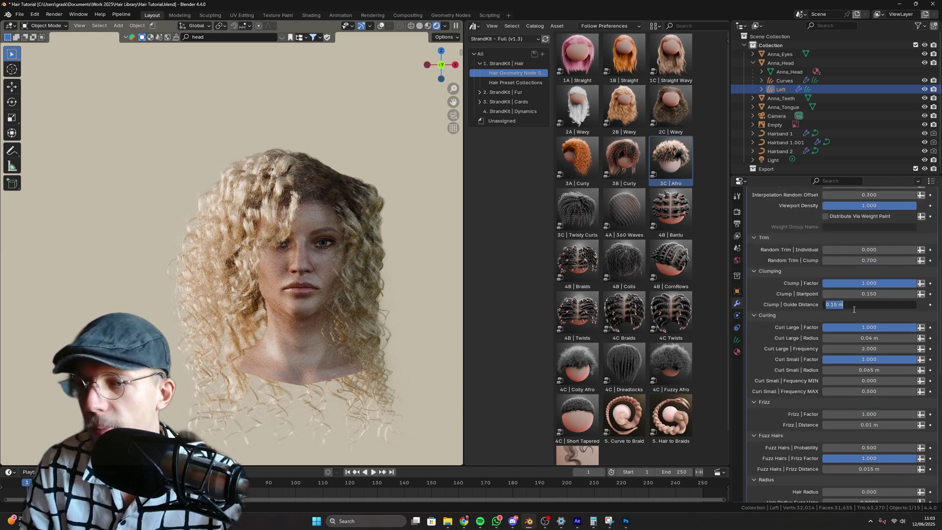
{"action": "key", "text": "Return"}
{"action": "left_click", "coordinate": [860, 294]}
{"action": "type", "text": ".1"}
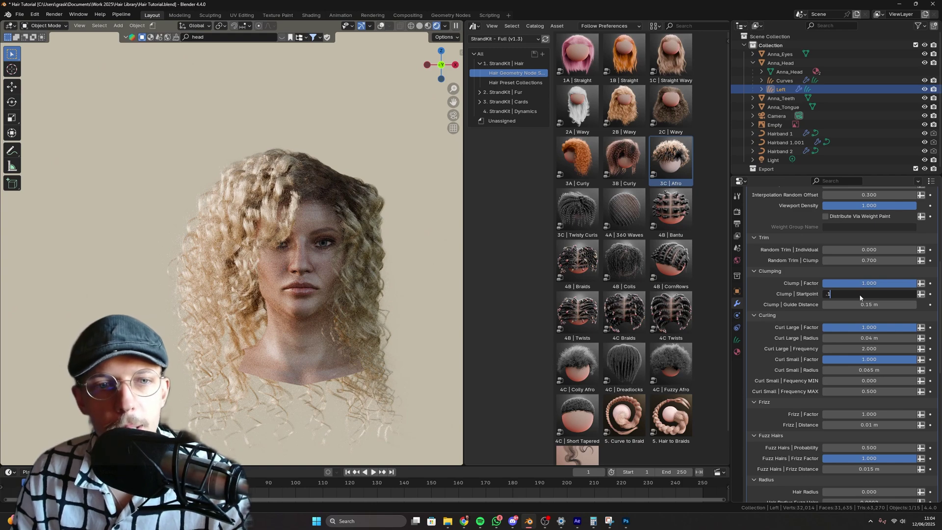
{"action": "key", "text": "Return"}
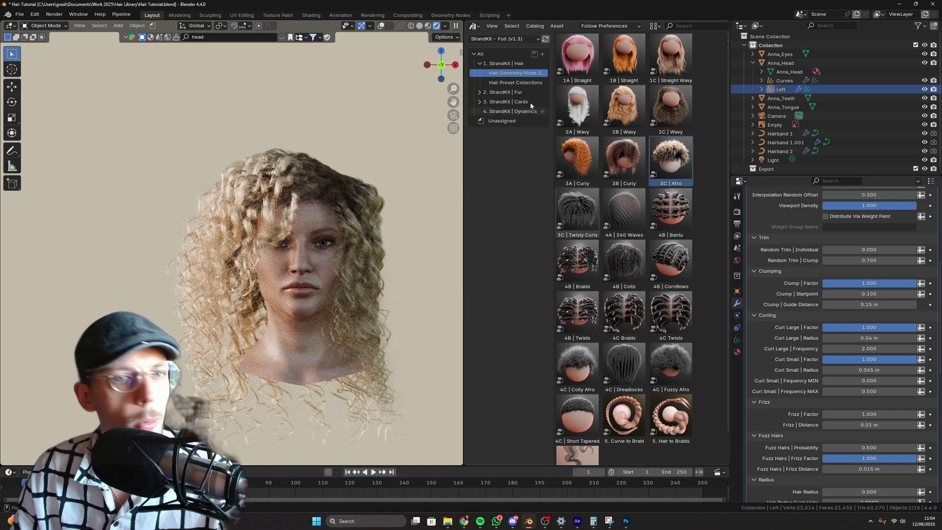
{"action": "left_click", "coordinate": [381, 26]}
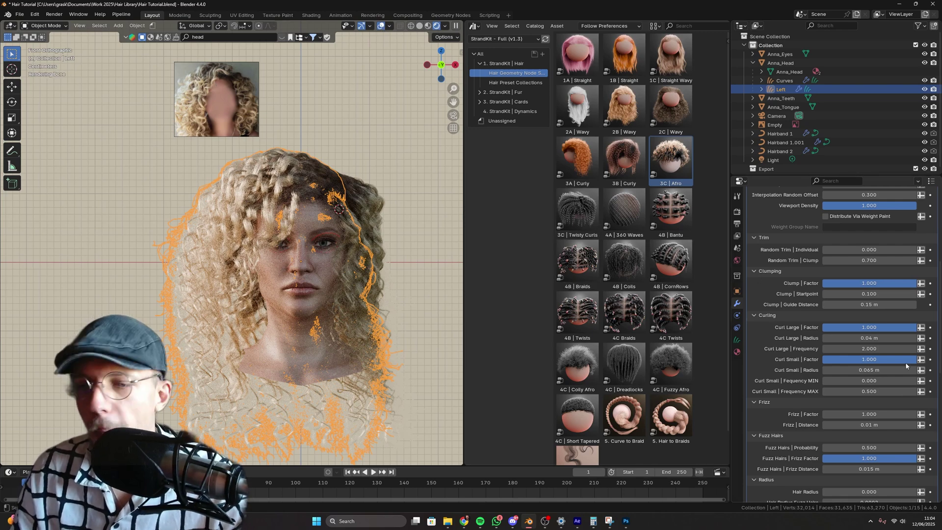
Step: Try a Curl Large Frequency of 3 on the Left hair, then set it back to 2
{"action": "scroll", "coordinate": [847, 346], "scroll_direction": "down", "scroll_amount": 1}
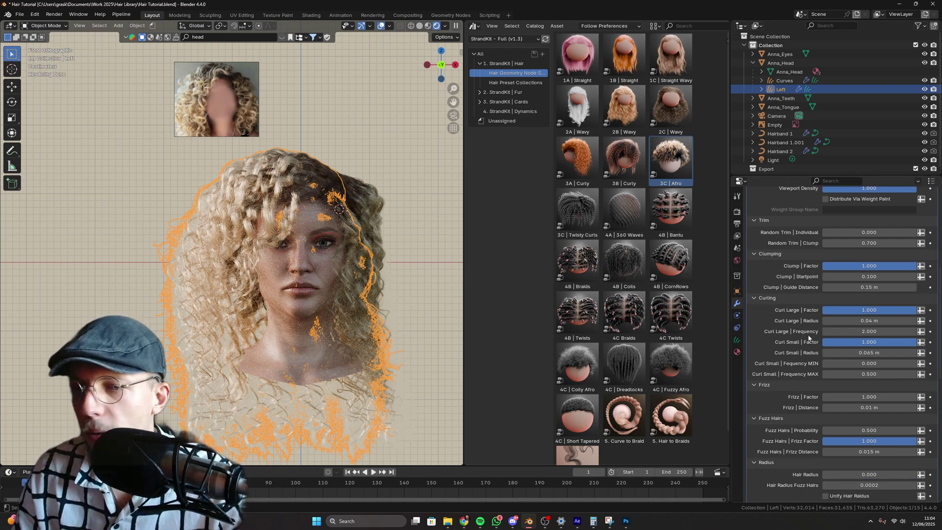
{"action": "left_click", "coordinate": [871, 331]}
{"action": "type", "text": "3"}
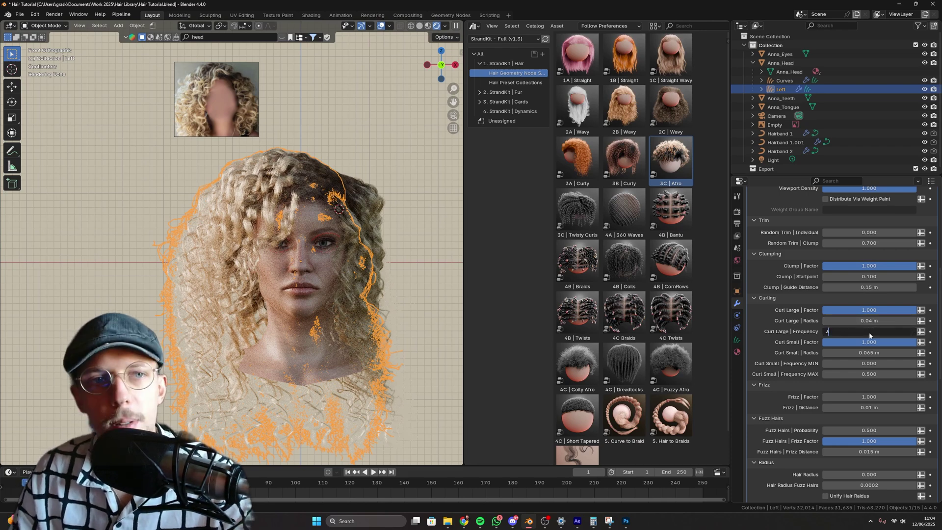
{"action": "key", "text": "Return"}
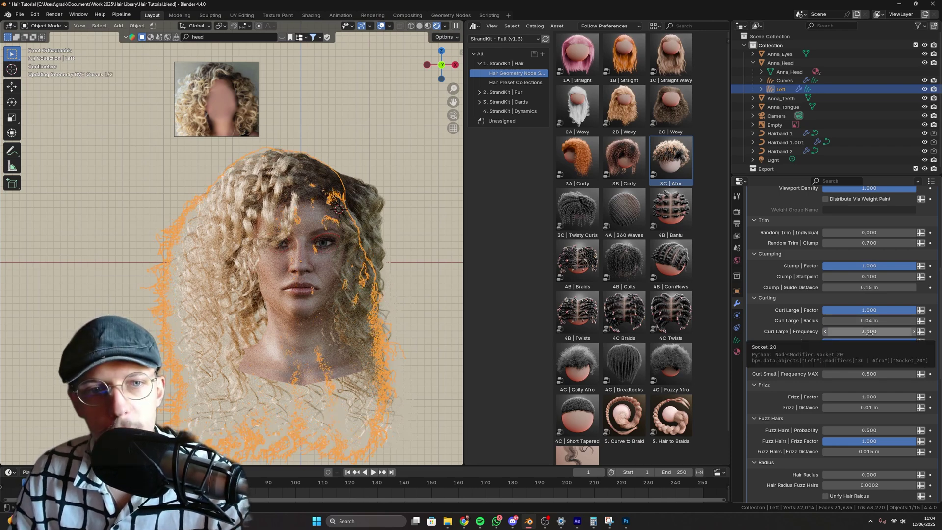
{"action": "type", "text": "2"}
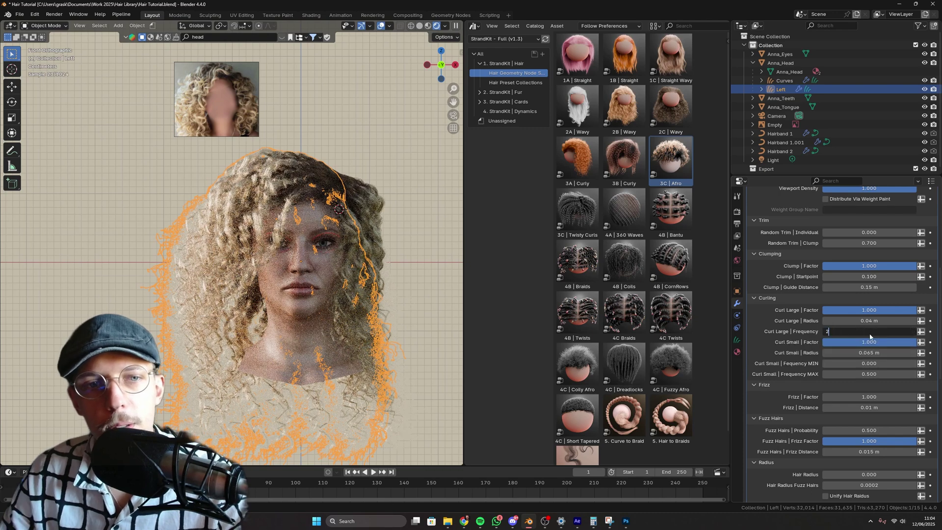
{"action": "key", "text": "Return"}
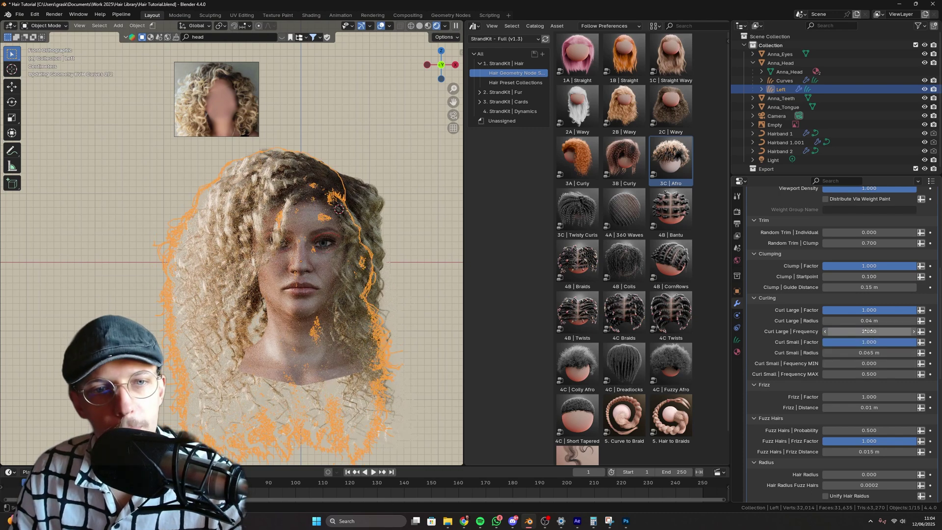
Step: Lower the Left hair's Curl Large Frequency, trying 1 and settling on 1.5, and check the curls without viewport overlays
{"action": "double_click", "coordinate": [869, 332]}
{"action": "type", "text": "1"}
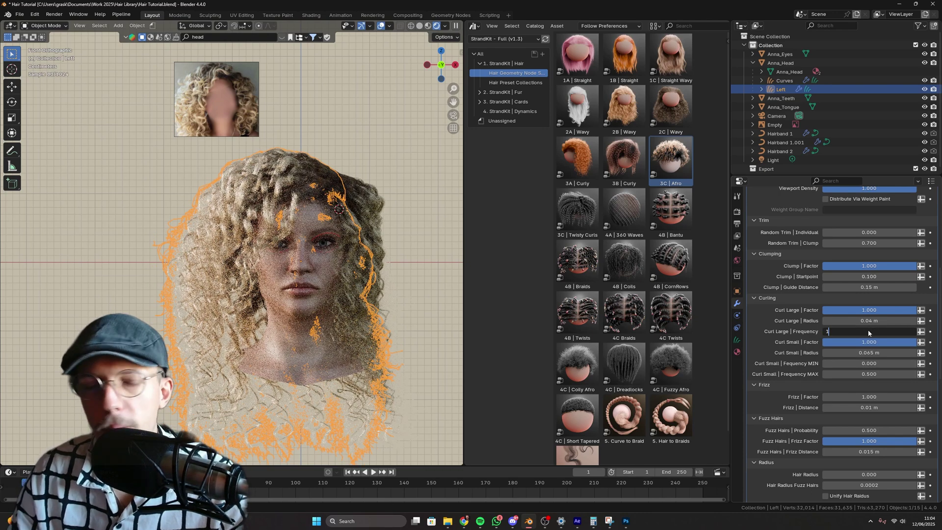
{"action": "type", "text": ".5"}
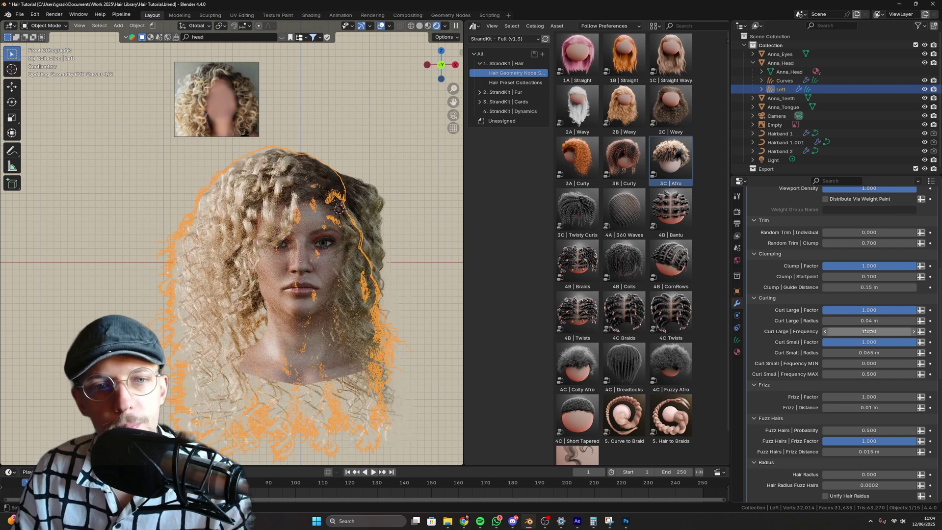
{"action": "key", "text": "Return"}
{"action": "double_click", "coordinate": [868, 331]}
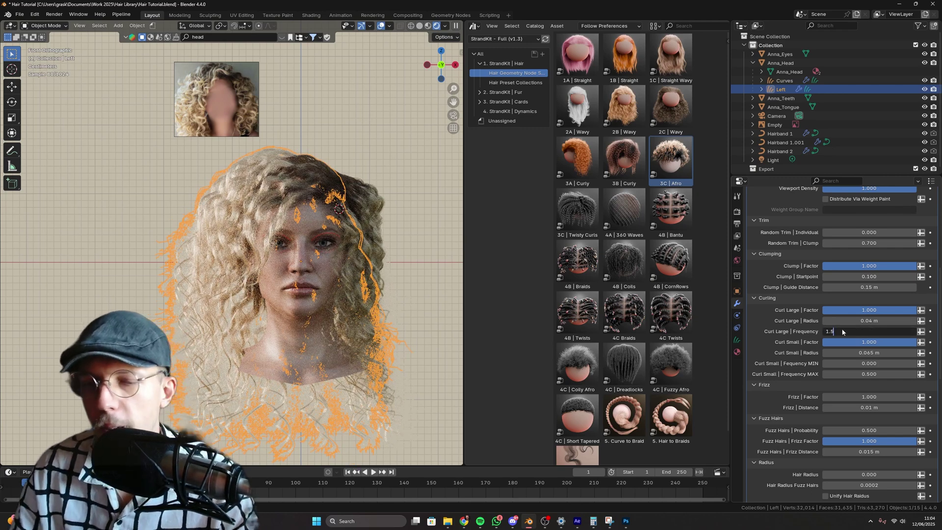
{"action": "key", "text": "Return"}
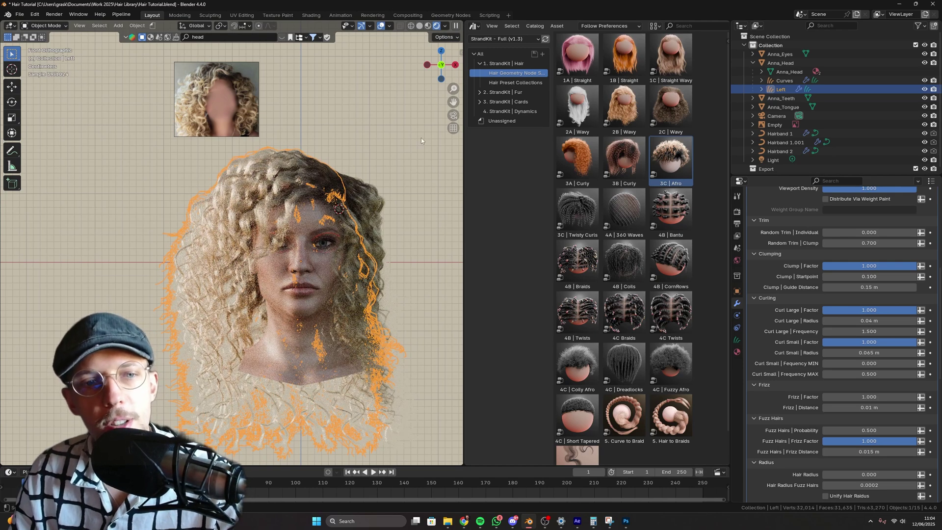
{"action": "left_click", "coordinate": [381, 26]}
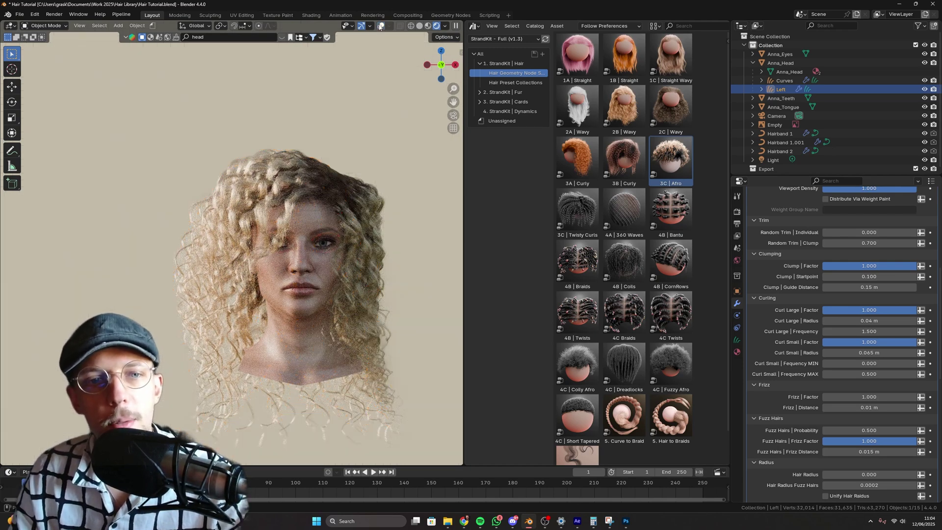
{"action": "left_click", "coordinate": [381, 27]}
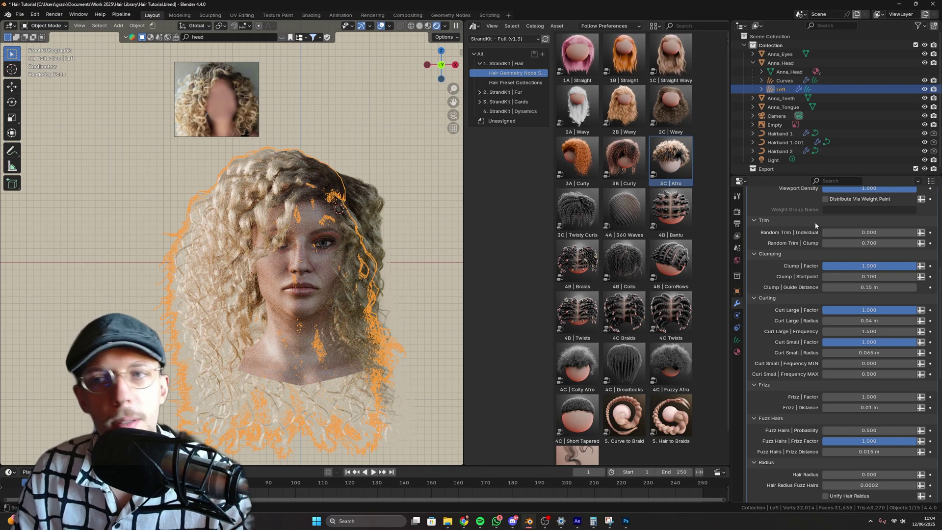
Step: Set the Left hair's Viewport Density to 0.1 and switch the viewport to solid shading
{"action": "scroll", "coordinate": [814, 225], "scroll_direction": "up", "scroll_amount": 5}
{"action": "left_click", "coordinate": [863, 274]}
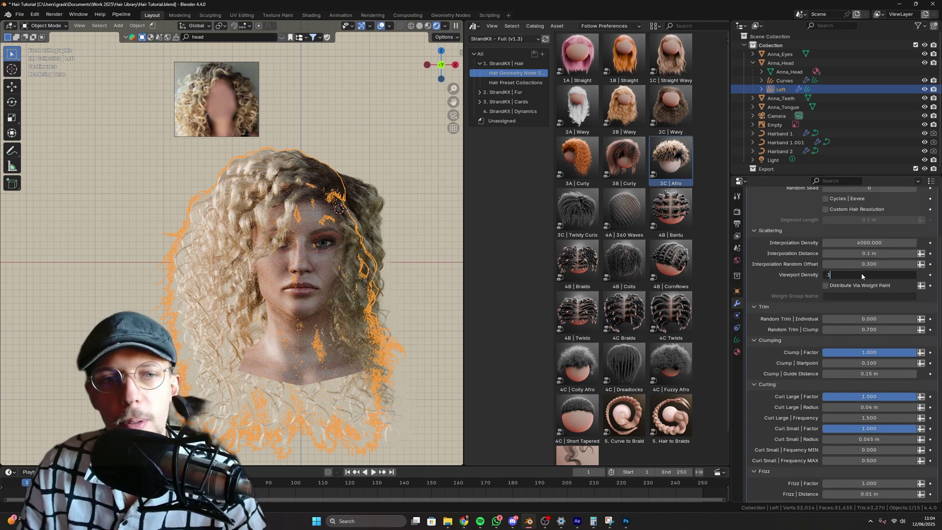
{"action": "type", "text": ".1"}
{"action": "key", "text": "Return"}
{"action": "left_click", "coordinate": [420, 26]}
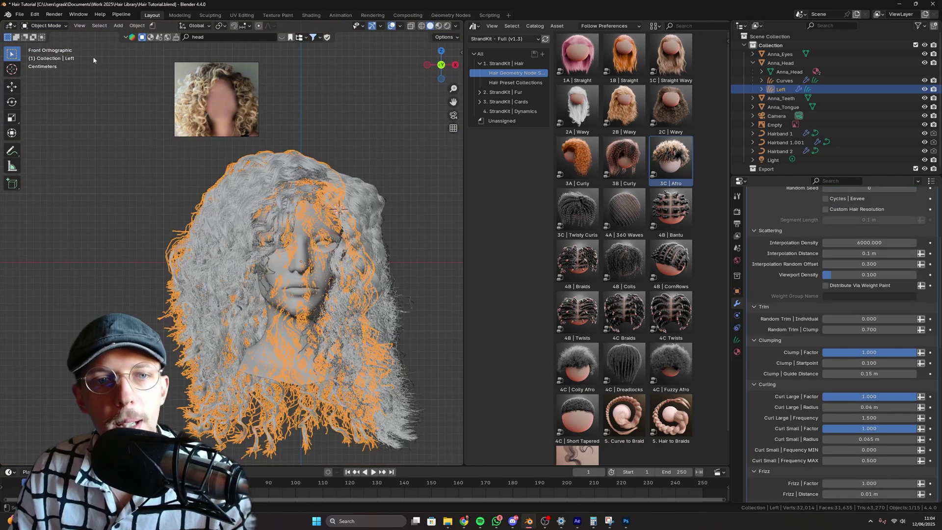
Step: Comb the Left hair in Sculpt Mode around the crown, fringe and side, varying the brush radius between 113 and 207 px
{"action": "left_click", "coordinate": [45, 25]}
{"action": "left_click", "coordinate": [44, 53]}
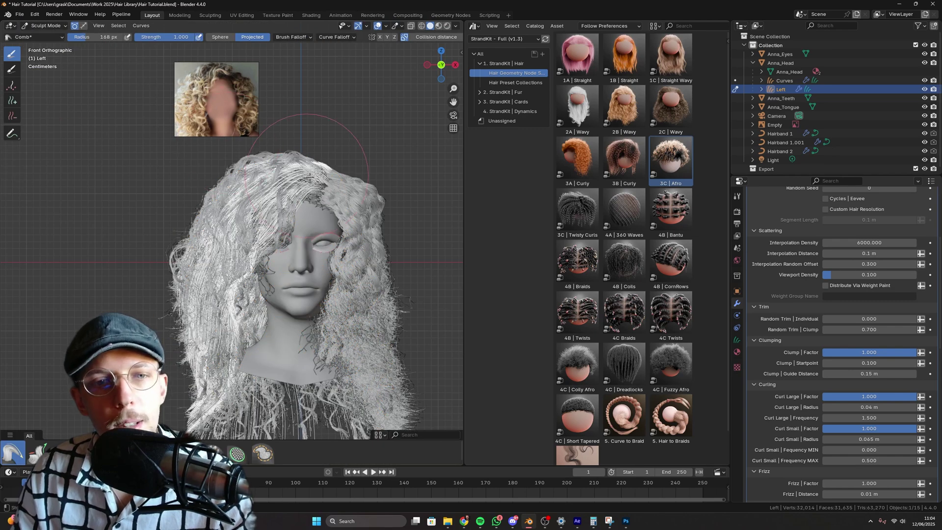
{"action": "mouse_move", "coordinate": [307, 176]}
{"action": "left_mouse_down"}
{"action": "mouse_move", "coordinate": [325, 165]}
{"action": "mouse_move", "coordinate": [313, 169]}
{"action": "left_mouse_up"}
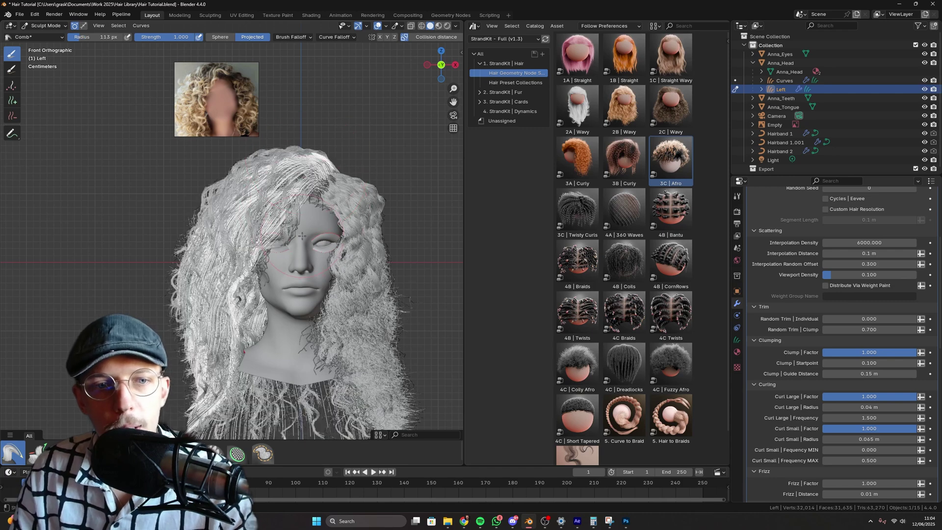
{"action": "left_click_drag", "start_coordinate": [302, 236], "coordinate": [283, 234]}
{"action": "mouse_move", "coordinate": [274, 236]}
{"action": "middle_mouse_down"}
{"action": "mouse_move", "coordinate": [249, 301]}
{"action": "mouse_move", "coordinate": [242, 287]}
{"action": "mouse_move", "coordinate": [325, 296]}
{"action": "mouse_move", "coordinate": [316, 236]}
{"action": "middle_mouse_up"}
{"action": "left_click_drag", "start_coordinate": [216, 296], "coordinate": [215, 261]}
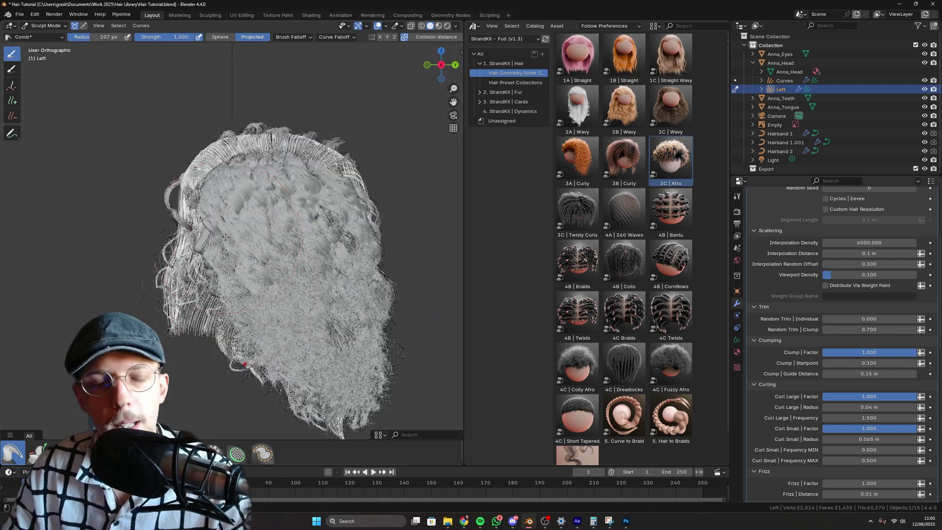
{"action": "key", "text": "KP_1"}
{"action": "left_click", "coordinate": [53, 28]}
{"action": "left_click", "coordinate": [46, 39]}
Step: Comb the Curves hair section outward near the parting in Sculpt Mode, reducing the brush radius to 174 px
{"action": "left_click", "coordinate": [390, 195]}
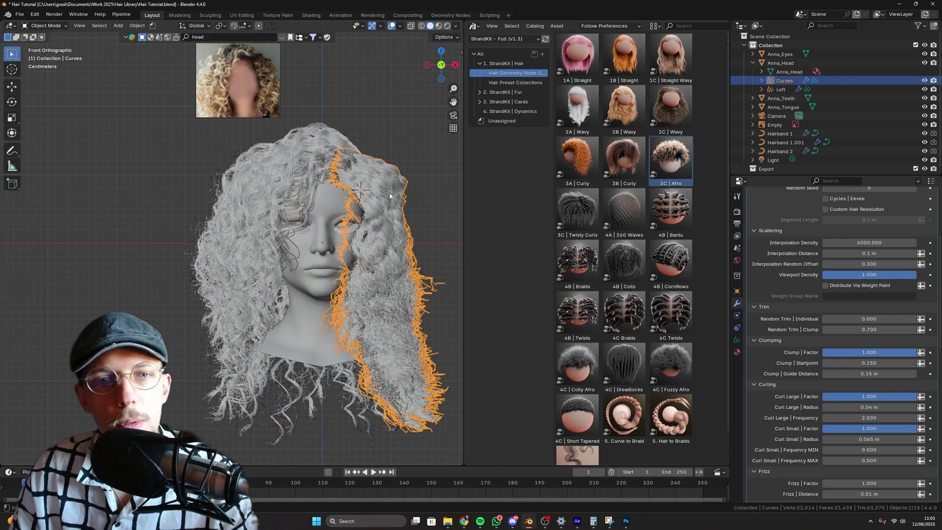
{"action": "left_click", "coordinate": [51, 28]}
{"action": "left_click", "coordinate": [47, 56]}
{"action": "scroll", "coordinate": [314, 193], "scroll_direction": "up", "scroll_amount": 1}
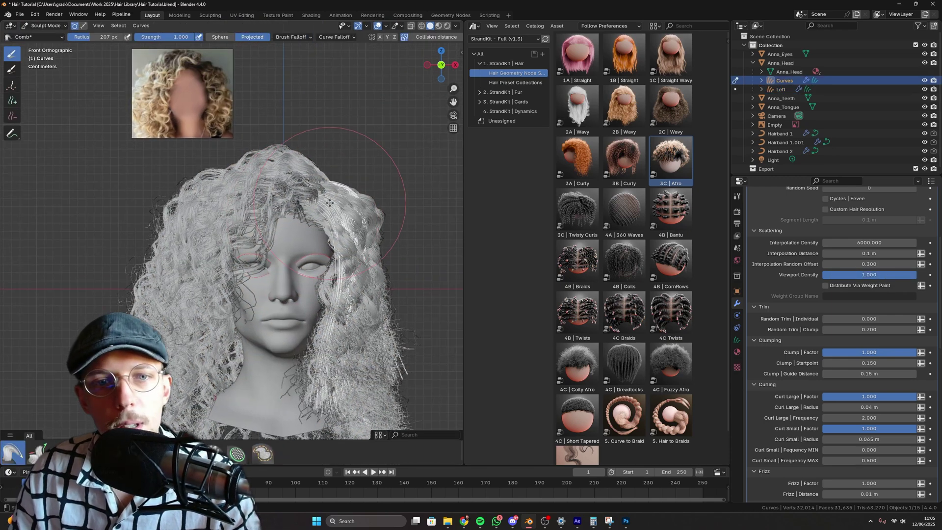
{"action": "mouse_move", "coordinate": [316, 193]}
{"action": "left_mouse_down"}
{"action": "mouse_move", "coordinate": [332, 185]}
{"action": "mouse_move", "coordinate": [326, 201]}
{"action": "mouse_move", "coordinate": [318, 178]}
{"action": "mouse_move", "coordinate": [369, 216]}
{"action": "mouse_move", "coordinate": [380, 202]}
{"action": "left_mouse_up"}
{"action": "key", "text": "f"}
{"action": "left_click", "coordinate": [322, 206]}
{"action": "key", "text": "f"}
{"action": "left_click", "coordinate": [385, 201]}
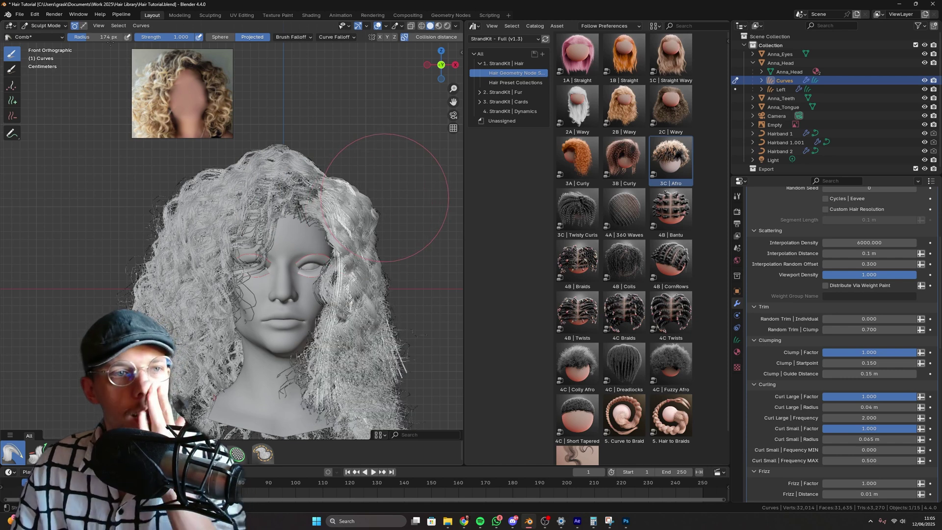
{"action": "left_click", "coordinate": [46, 25]}
{"action": "left_click", "coordinate": [44, 33]}
Step: Set the Curves hair's Interpolation Density to 12000 and Interpolation Distance to 0.05 m
{"action": "scroll", "coordinate": [825, 330], "scroll_direction": "up", "scroll_amount": 3}
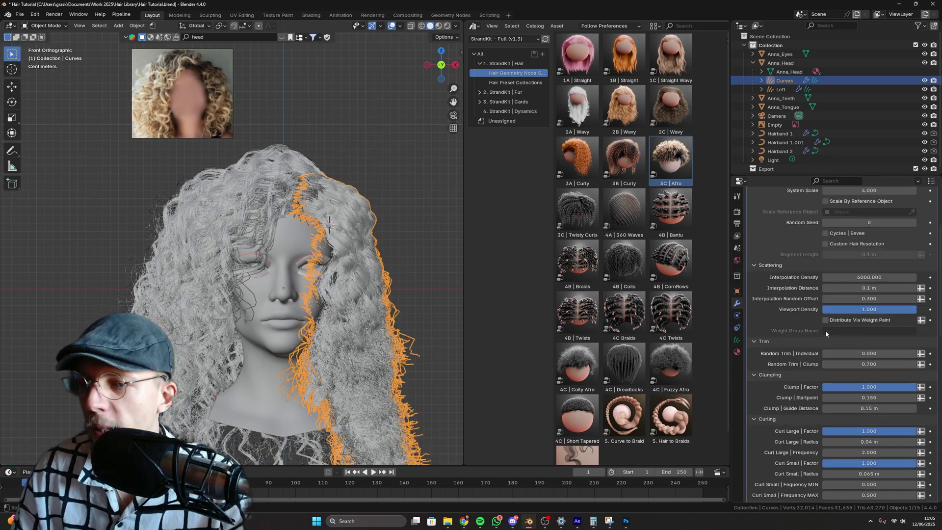
{"action": "scroll", "coordinate": [826, 331], "scroll_direction": "down", "scroll_amount": 2}
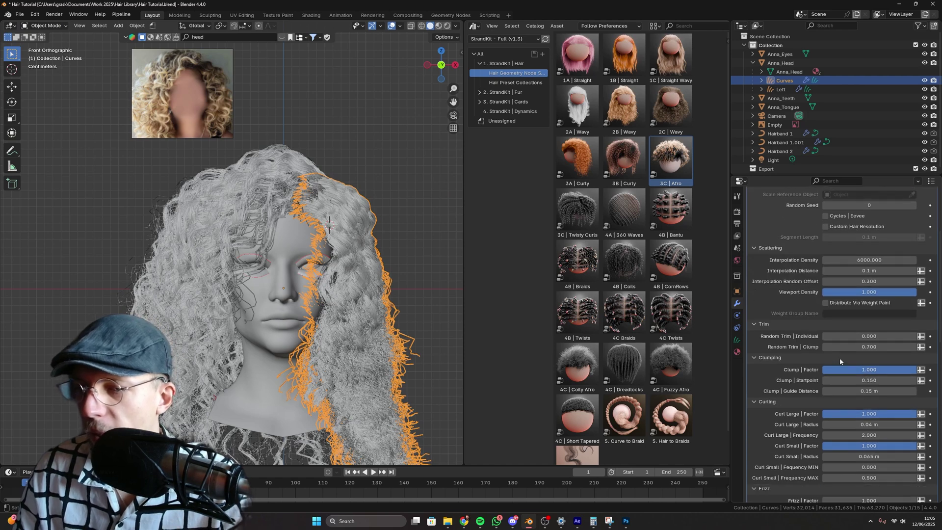
{"action": "scroll", "coordinate": [830, 348], "scroll_direction": "up", "scroll_amount": 2}
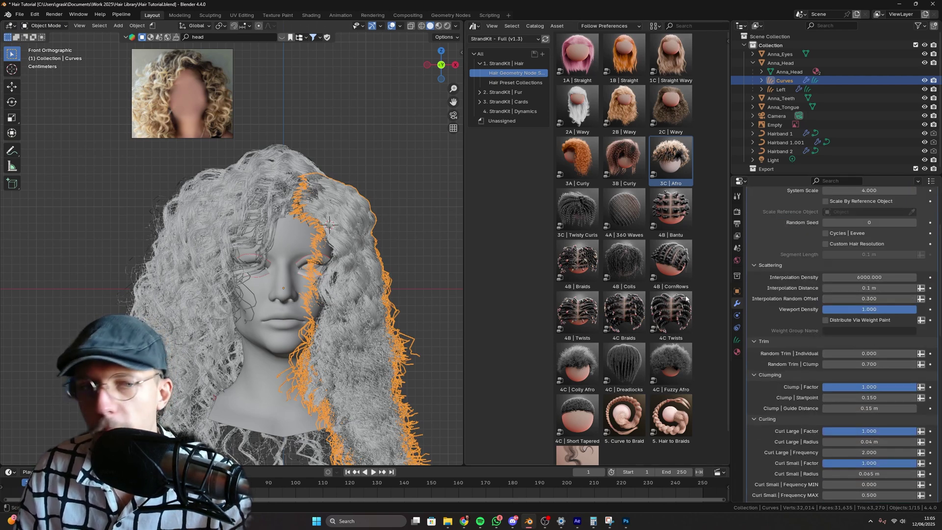
{"action": "left_click", "coordinate": [881, 278]}
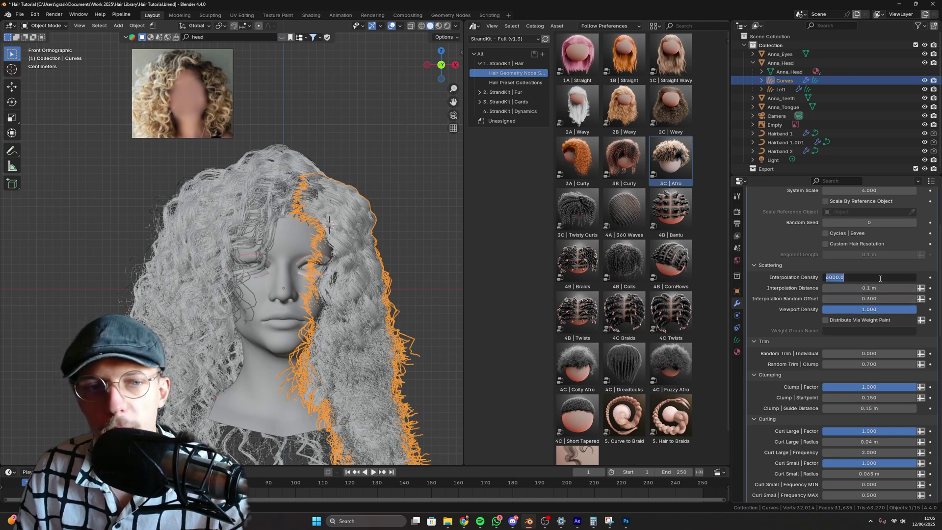
{"action": "type", "text": "12"}
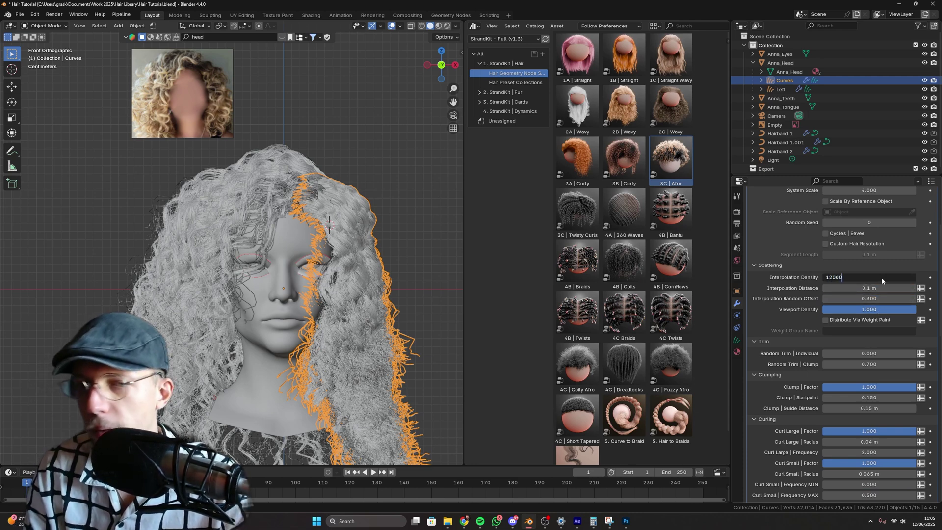
{"action": "key", "text": "Return"}
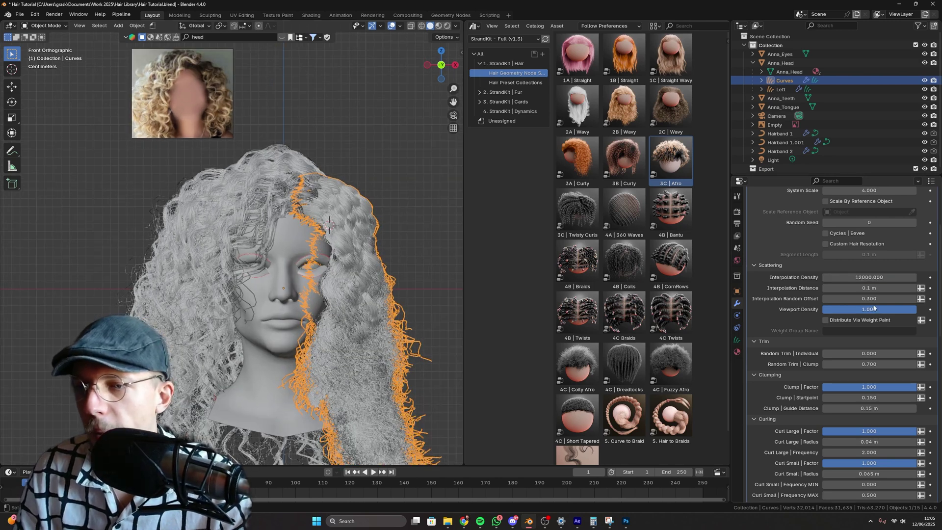
{"action": "left_click", "coordinate": [875, 289]}
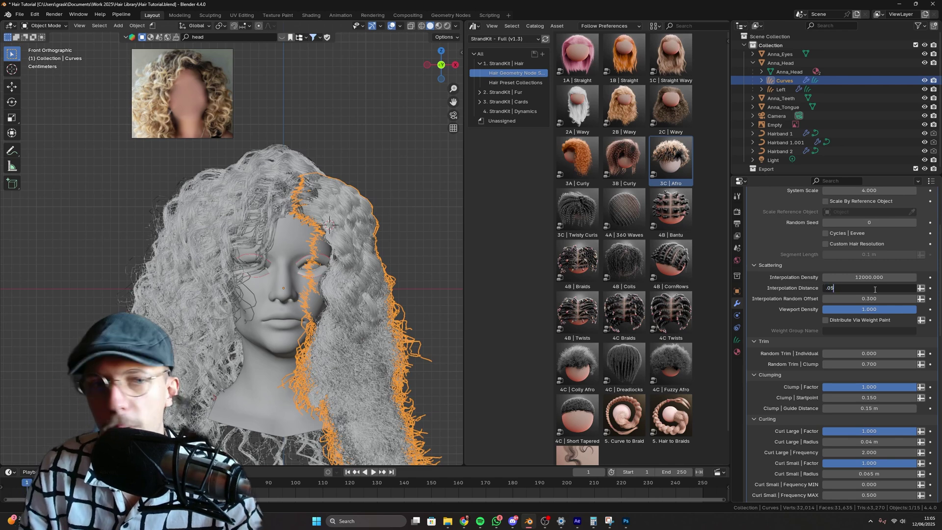
{"action": "key", "text": "Return"}
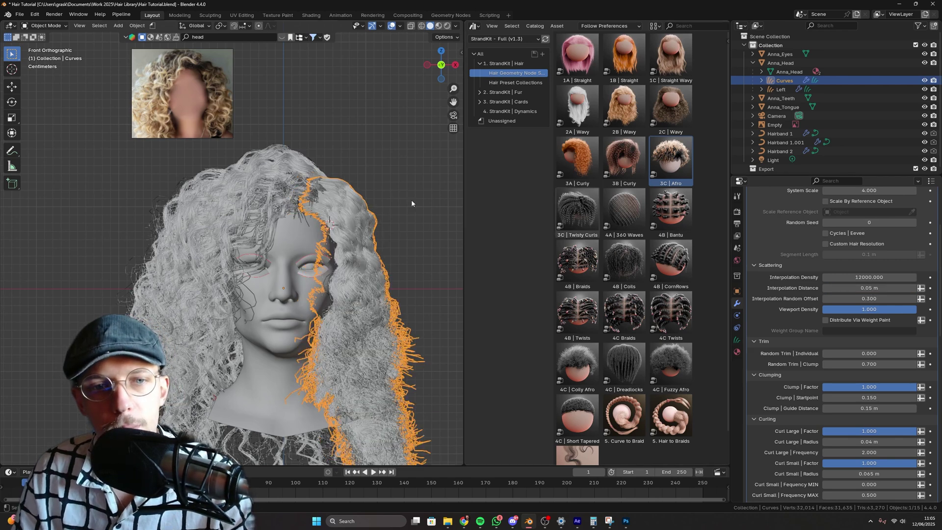
Step: Copy the modifiers of the Curves hair object onto the Left hair object
{"action": "left_click", "coordinate": [346, 202]}
{"action": "left_click", "coordinate": [367, 211], "text": "shift"}
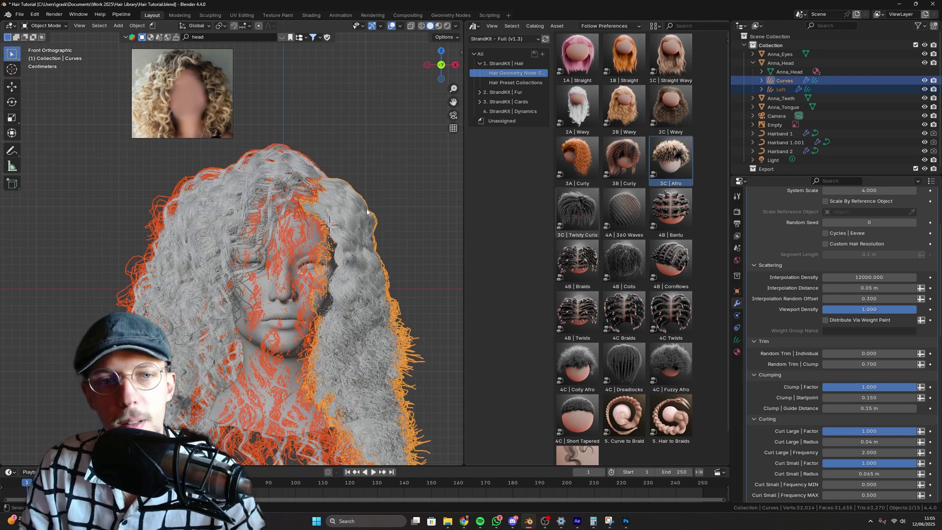
{"action": "key", "text": "ctrl+l"}
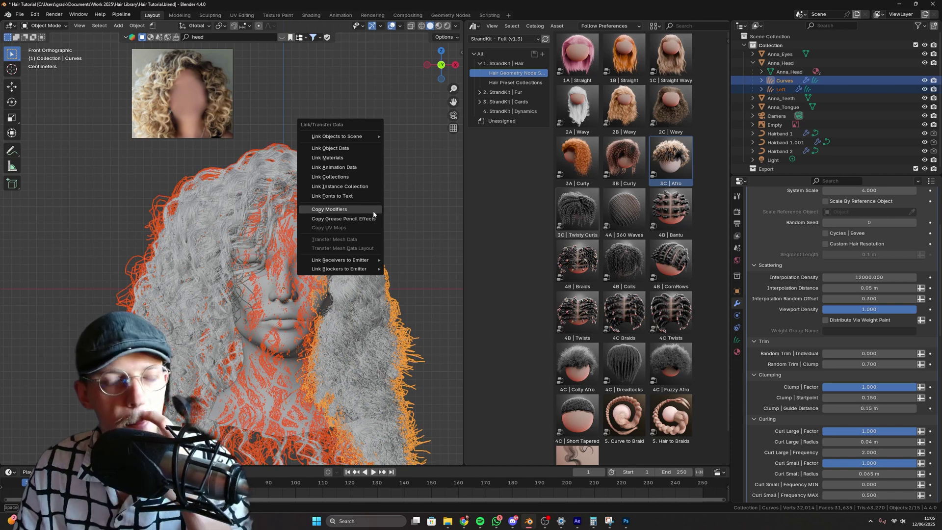
{"action": "left_click", "coordinate": [375, 213]}
{"action": "left_click", "coordinate": [383, 155]}
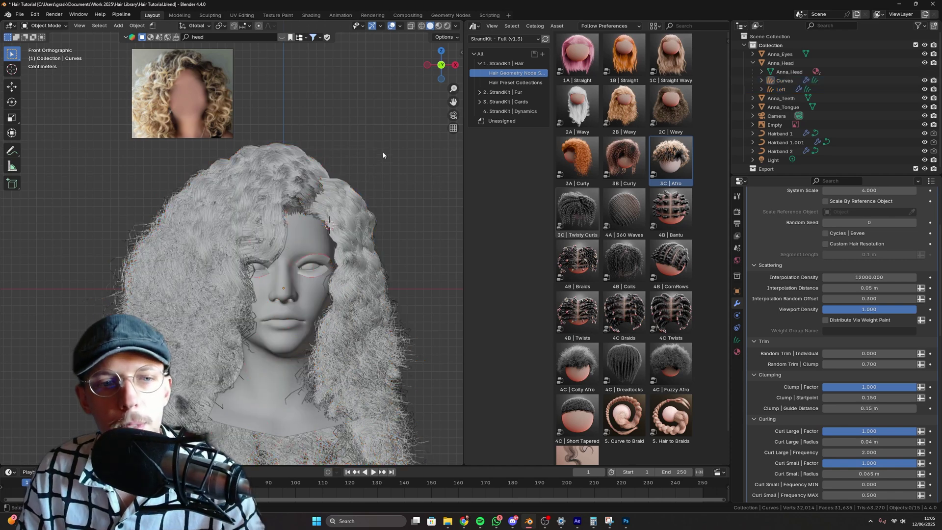
Step: Set the Left hair's Interpolation Density to 6000
{"action": "left_click", "coordinate": [255, 209]}
{"action": "left_click", "coordinate": [885, 278]}
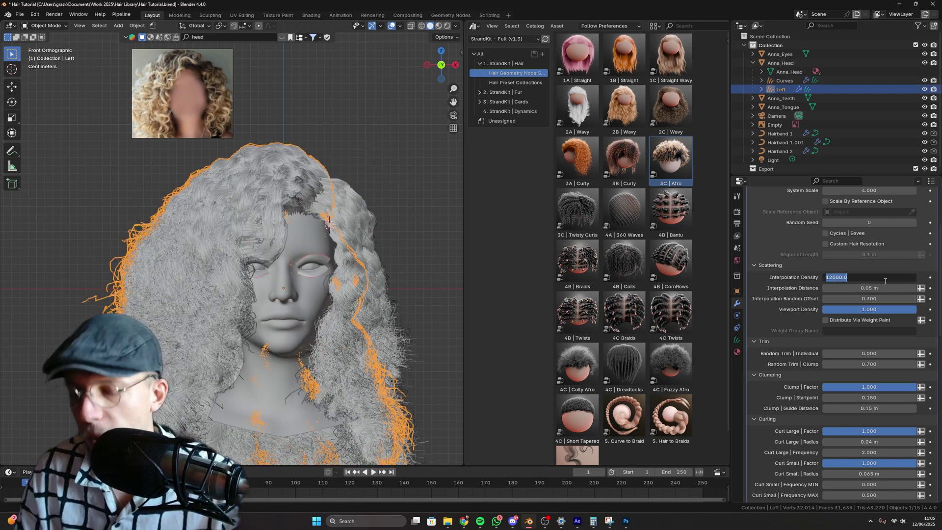
{"action": "type", "text": "6000"}
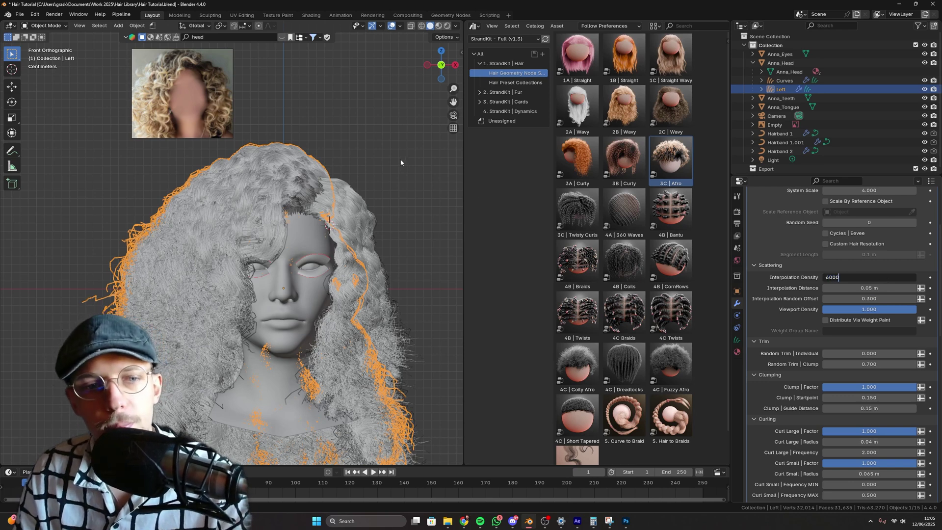
{"action": "key", "text": "Return"}
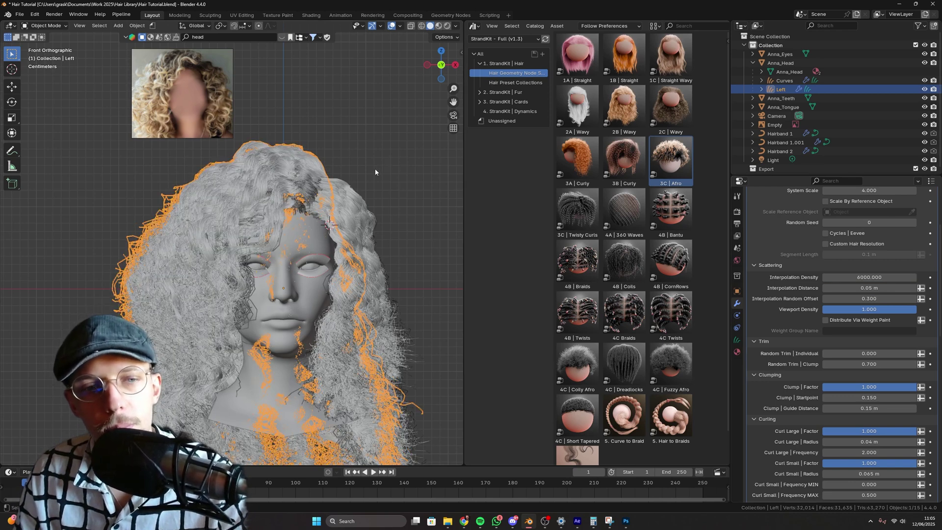
{"action": "scroll", "coordinate": [305, 187], "scroll_direction": "up", "scroll_amount": 3}
{"action": "scroll", "coordinate": [241, 199], "scroll_direction": "down", "scroll_amount": 3}
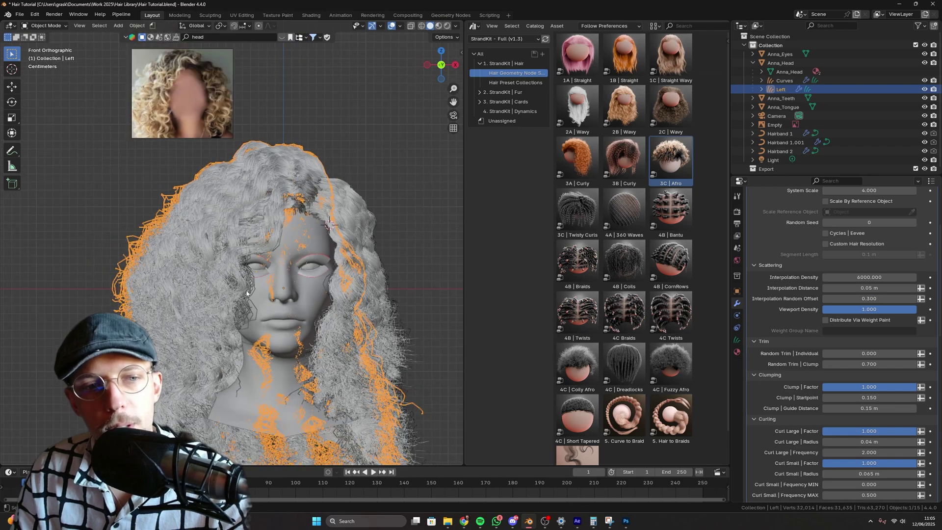
Step: Set the Left hair's Fuzz Hairs Probability to 0.1
{"action": "scroll", "coordinate": [814, 308], "scroll_direction": "down", "scroll_amount": 10}
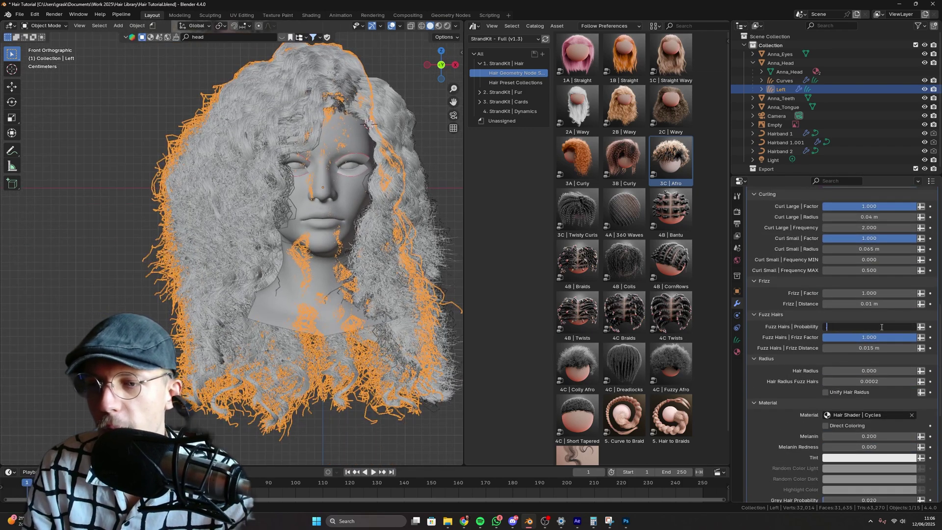
{"action": "type", "text": "0.1"}
{"action": "key", "text": "Return"}
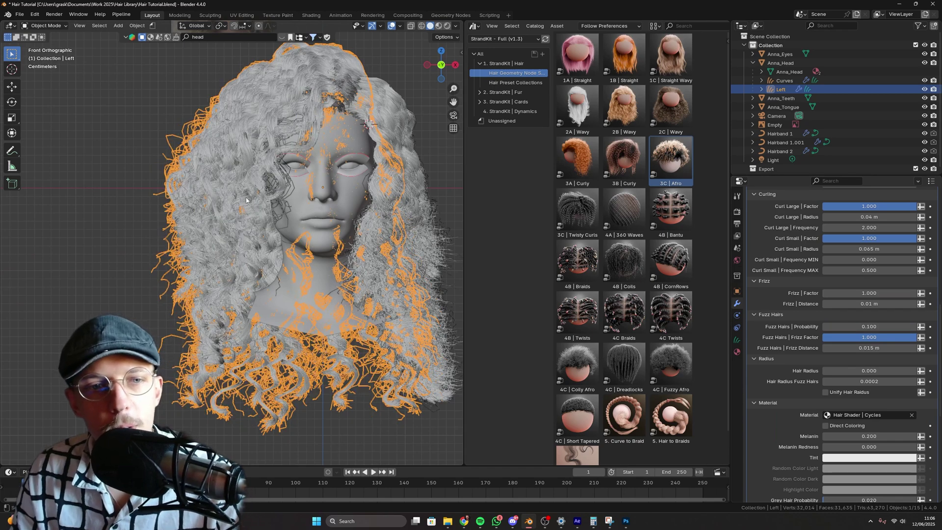
Step: Copy the modifiers of the Left hair object onto the Curves hair object and deselect everything
{"action": "scroll", "coordinate": [303, 161], "scroll_direction": "up", "scroll_amount": 2}
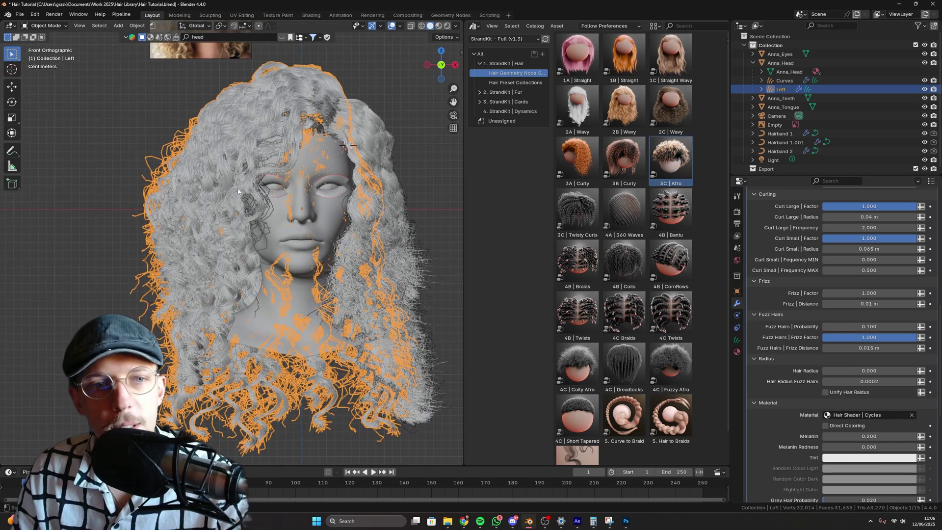
{"action": "left_click", "coordinate": [393, 217]}
{"action": "left_click", "coordinate": [225, 173], "text": "shift"}
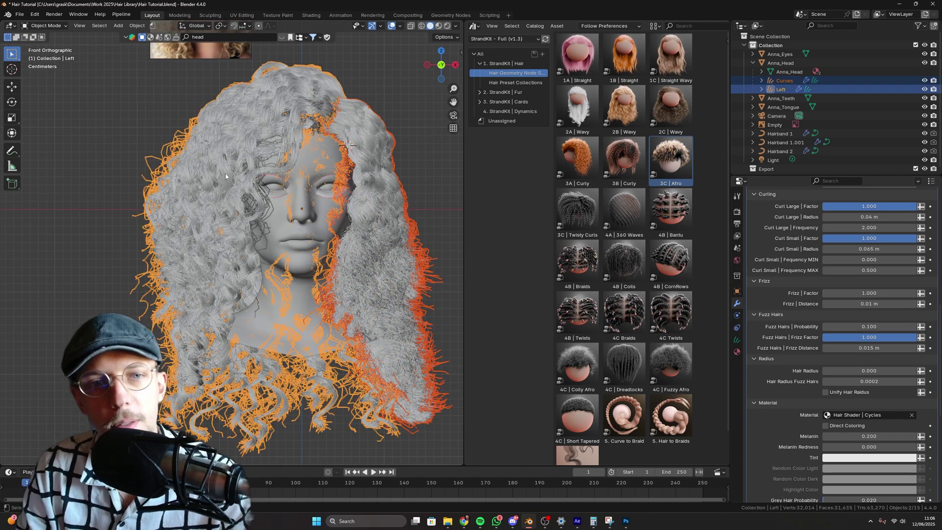
{"action": "key", "text": "ctrl+l"}
{"action": "left_click", "coordinate": [225, 174]}
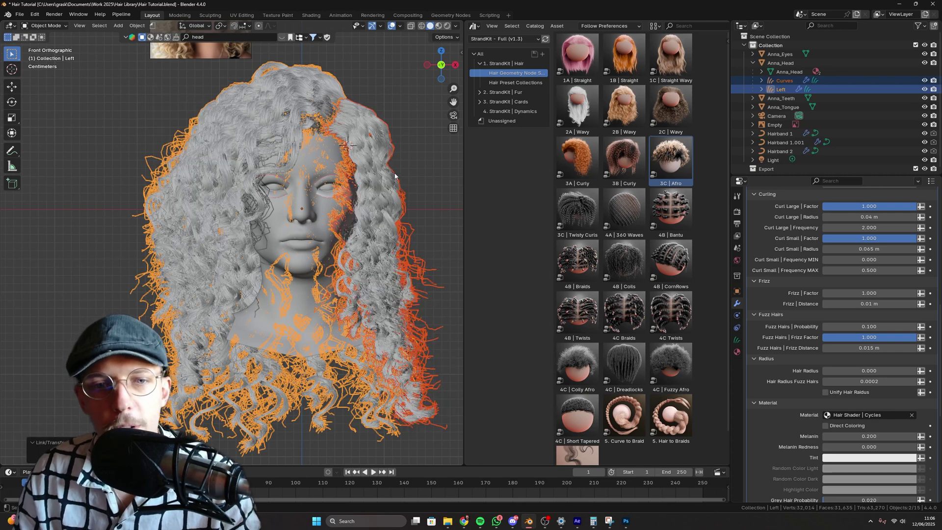
{"action": "key", "text": "alt+a"}
Step: Mark the flyaway strands along the outer edge of the hair in the reference photo with annotation strokes
{"action": "scroll", "coordinate": [223, 199], "scroll_direction": "up", "scroll_amount": 6}
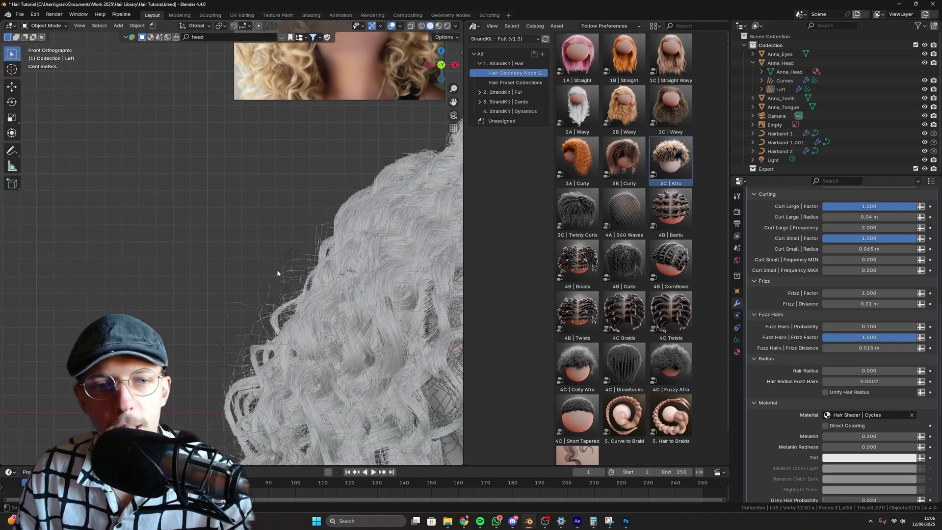
{"action": "middle_click_drag", "start_coordinate": [342, 177], "coordinate": [330, 326], "text": "shift"}
{"action": "scroll", "coordinate": [352, 129], "scroll_direction": "up", "scroll_amount": 5}
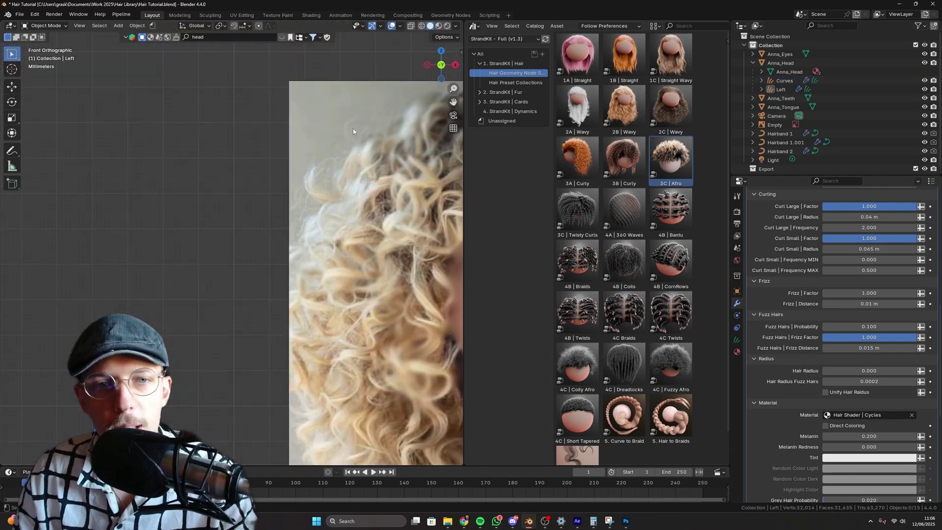
{"action": "left_click_drag", "start_coordinate": [293, 129], "coordinate": [262, 127]}
{"action": "left_click_drag", "start_coordinate": [254, 174], "coordinate": [229, 176]}
{"action": "mouse_move", "coordinate": [246, 185]}
{"action": "left_mouse_down"}
{"action": "mouse_move", "coordinate": [221, 181]}
{"action": "mouse_move", "coordinate": [229, 191]}
{"action": "mouse_move", "coordinate": [218, 212]}
{"action": "left_mouse_up"}
{"action": "left_click_drag", "start_coordinate": [229, 229], "coordinate": [212, 225]}
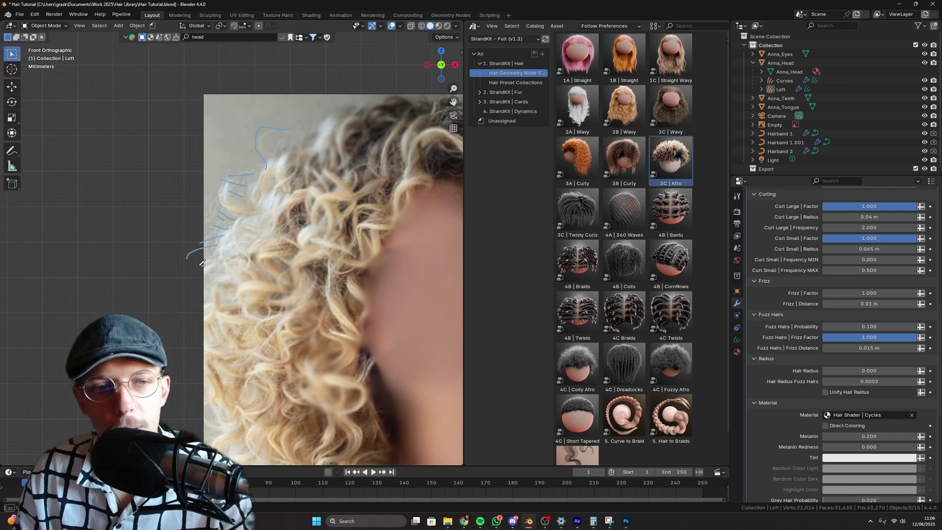
{"action": "left_click_drag", "start_coordinate": [204, 265], "coordinate": [200, 266]}
{"action": "left_click_drag", "start_coordinate": [227, 268], "coordinate": [206, 284]}
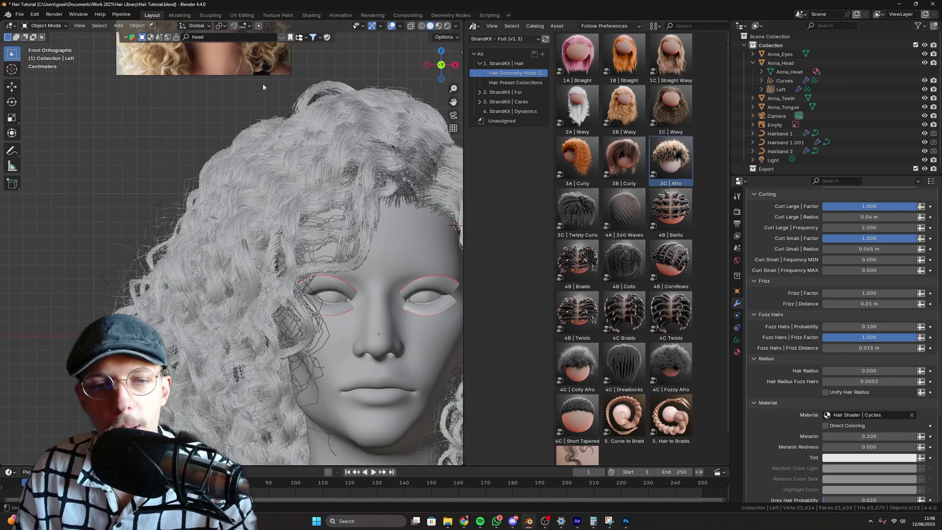
Step: Switch the viewport to rendered shading and compare both hair sections with the reference photo
{"action": "scroll", "coordinate": [275, 137], "scroll_direction": "down", "scroll_amount": 2}
{"action": "scroll", "coordinate": [288, 184], "scroll_direction": "up", "scroll_amount": 3}
{"action": "middle_click_drag", "start_coordinate": [341, 196], "coordinate": [298, 265], "text": "shift"}
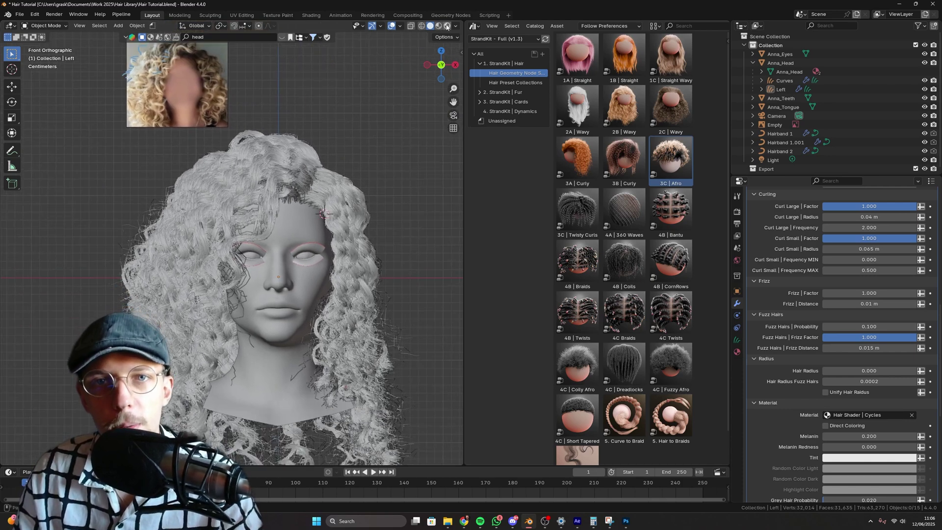
{"action": "left_click", "coordinate": [447, 26]}
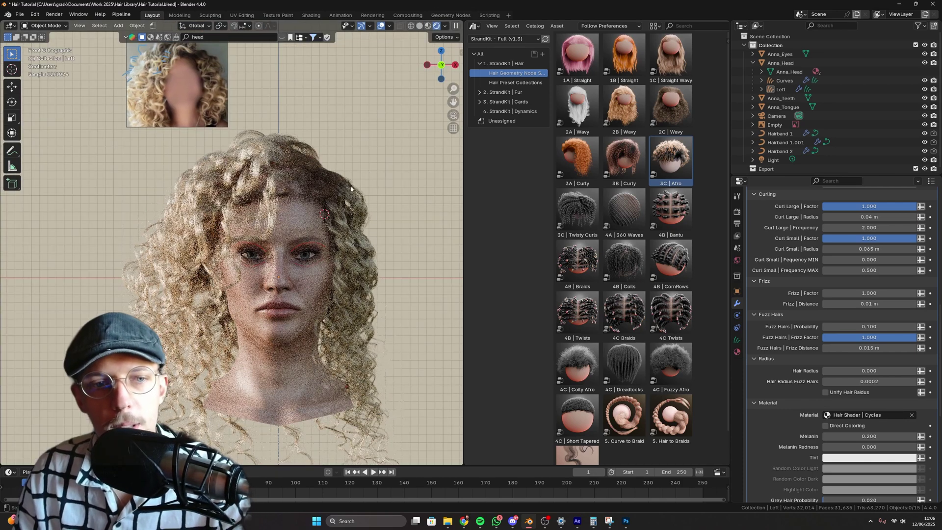
{"action": "middle_click_drag", "start_coordinate": [310, 186], "coordinate": [347, 166], "text": "shift"}
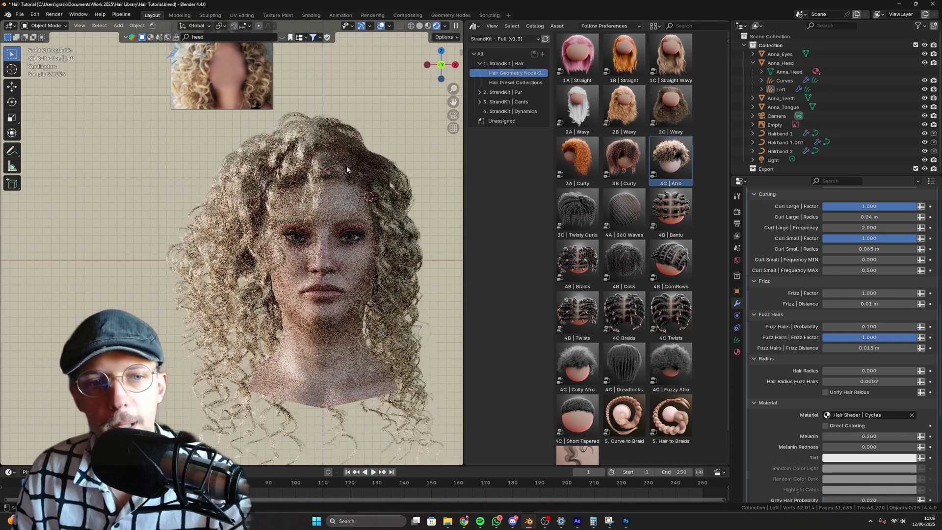
Step: Set the Roughness in the Left hair's material settings to 0.5
{"action": "left_click", "coordinate": [346, 166]}
{"action": "scroll", "coordinate": [814, 345], "scroll_direction": "down", "scroll_amount": 5}
{"action": "scroll", "coordinate": [821, 332], "scroll_direction": "down", "scroll_amount": 5}
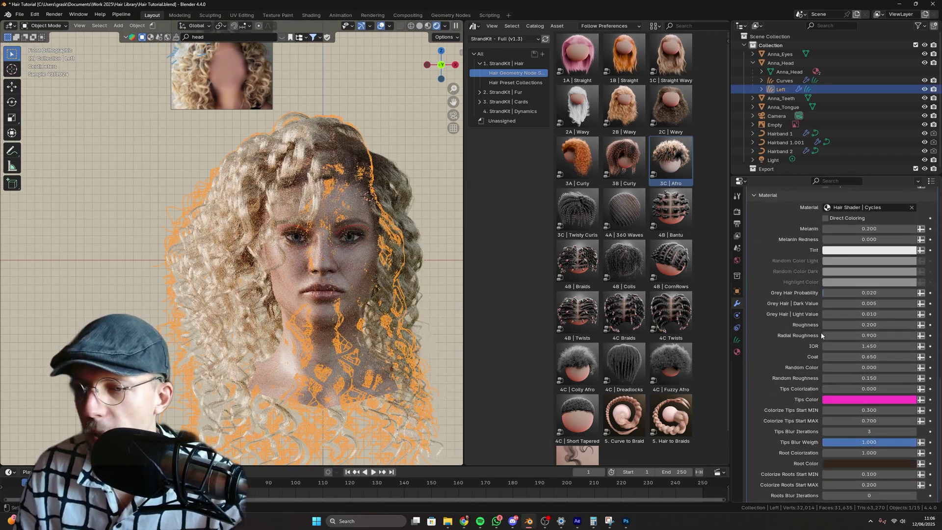
{"action": "left_click", "coordinate": [860, 304]}
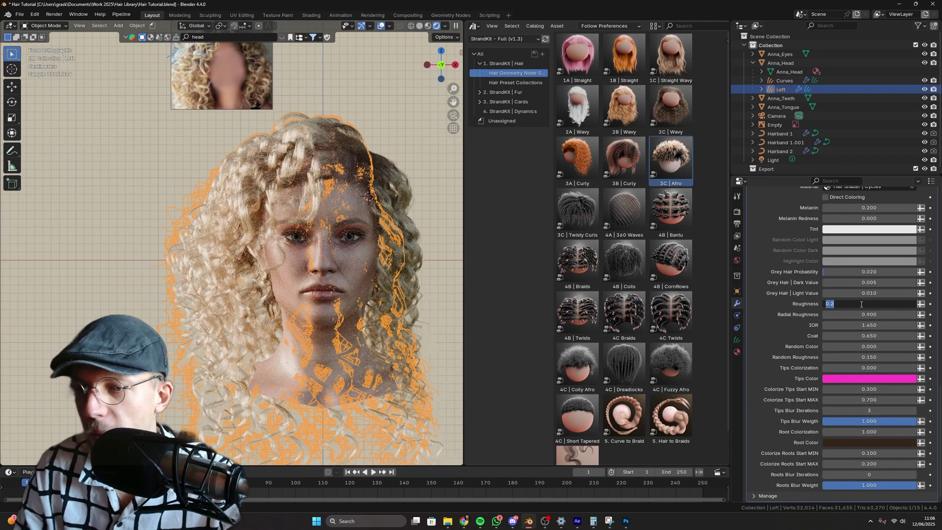
{"action": "key", "text": "BackSpace"}
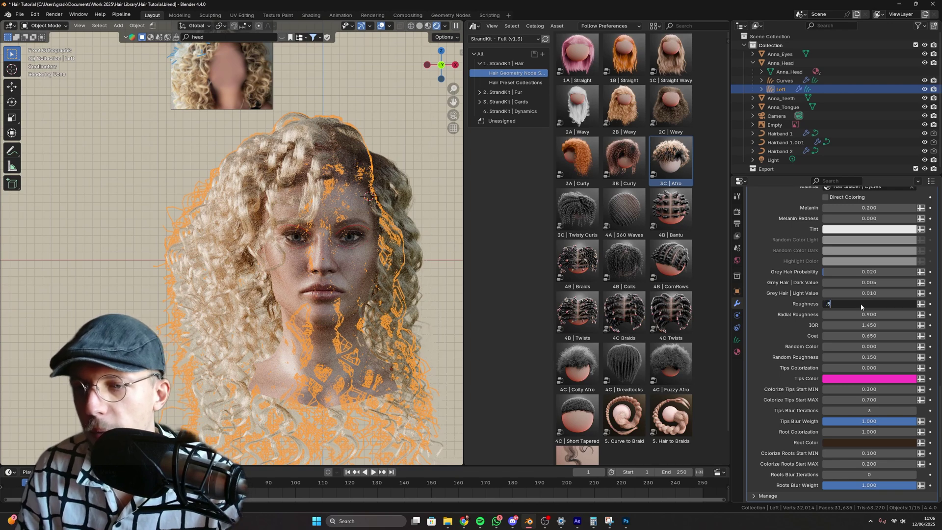
{"action": "type", "text": ".5"}
{"action": "key", "text": "Return"}
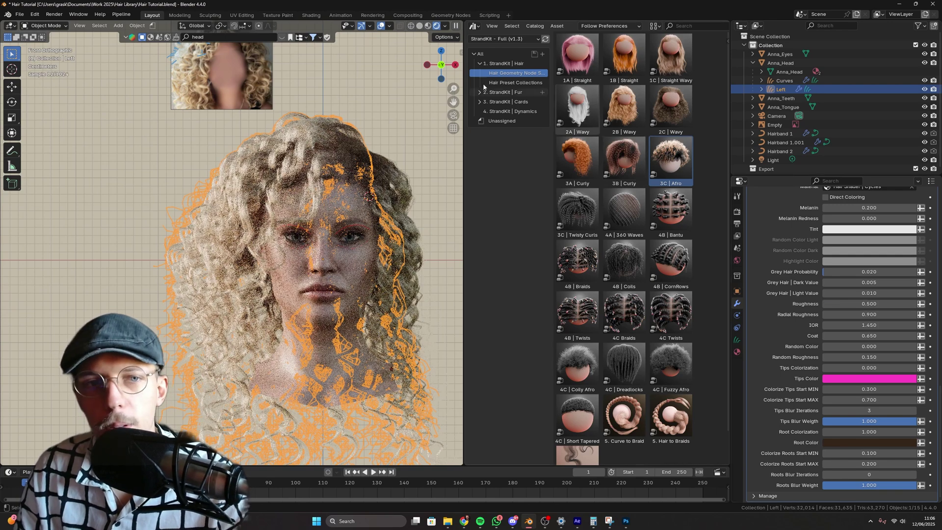
Step: Hide the viewport overlays and set the Left hair's Melanin to 0.15
{"action": "left_click", "coordinate": [381, 26]}
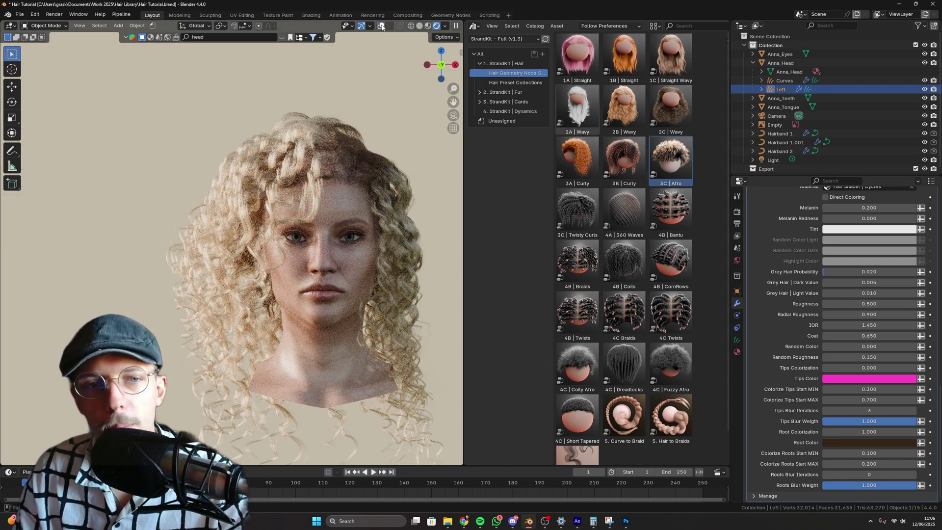
{"action": "scroll", "coordinate": [857, 273], "scroll_direction": "up", "scroll_amount": 4}
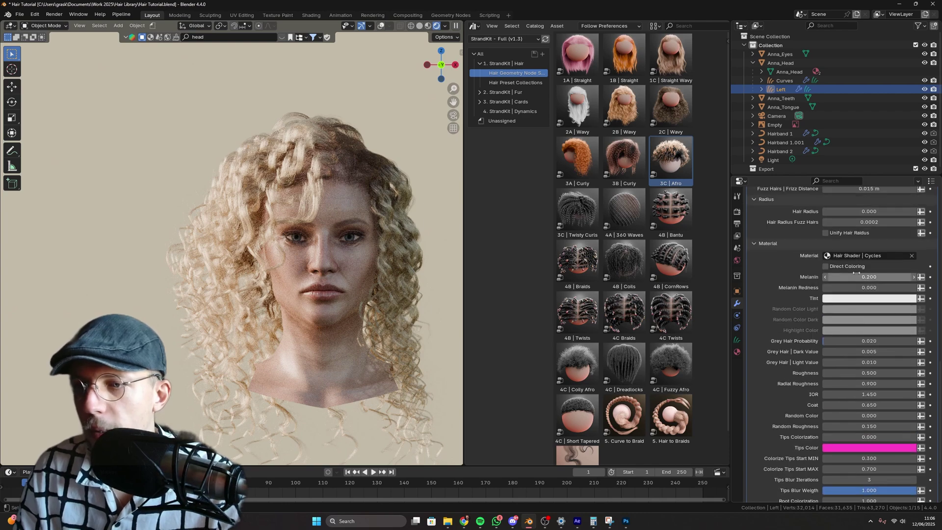
{"action": "left_click_drag", "start_coordinate": [856, 272], "coordinate": [856, 273]}
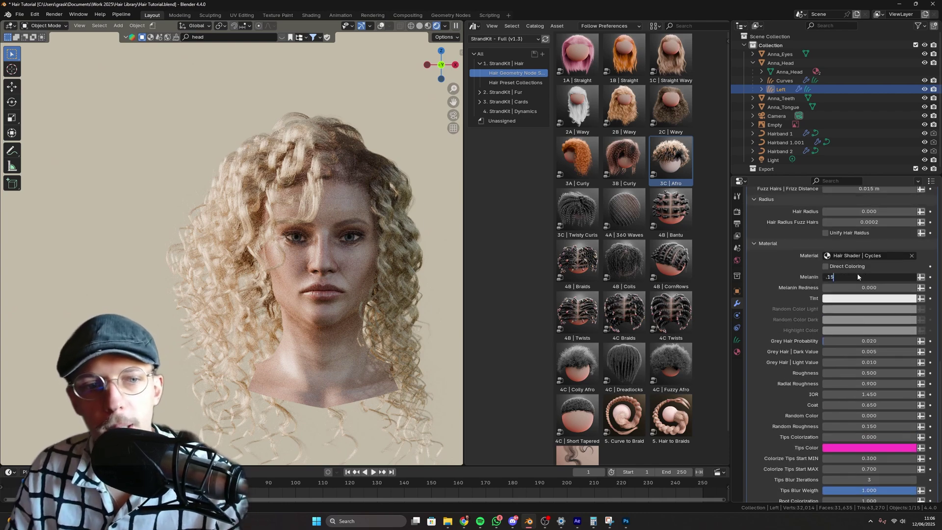
{"action": "type", "text": ".15"}
{"action": "key", "text": "Return"}
Step: Replace the asset browser with the Shader Editor, showing the World nodes with the Sky Texture node in view
{"action": "left_click", "coordinate": [474, 25]}
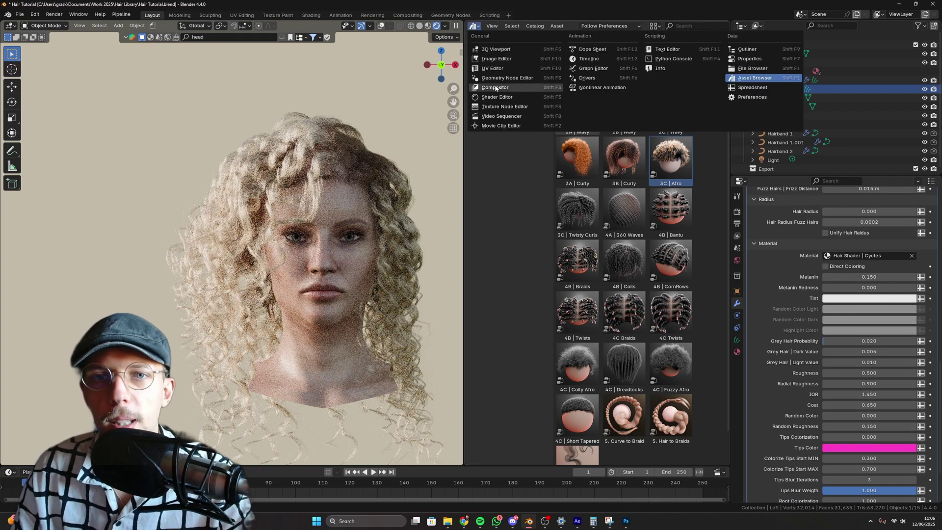
{"action": "left_click", "coordinate": [497, 97]}
{"action": "left_click", "coordinate": [502, 26]}
{"action": "left_click", "coordinate": [511, 58]}
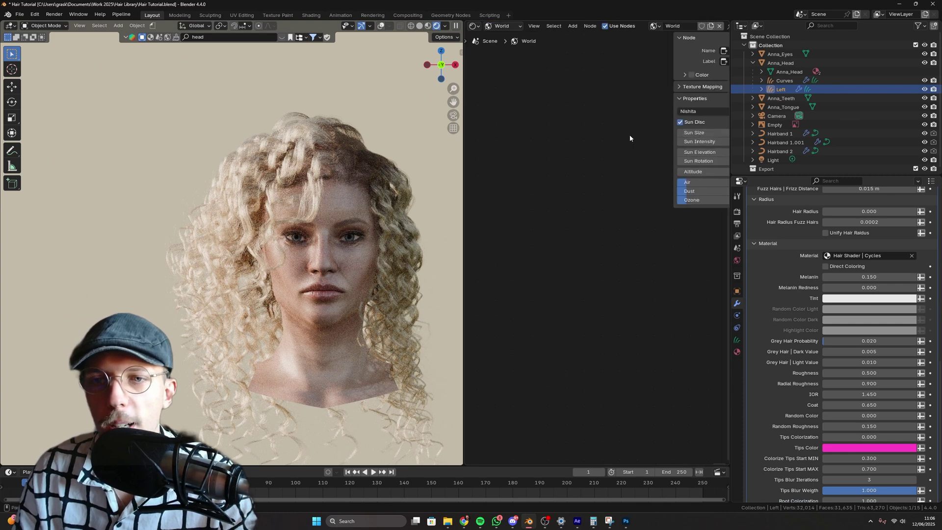
{"action": "key", "text": "n"}
{"action": "middle_click_drag", "start_coordinate": [601, 229], "coordinate": [539, 195]}
{"action": "scroll", "coordinate": [569, 206], "scroll_direction": "up", "scroll_amount": 12}
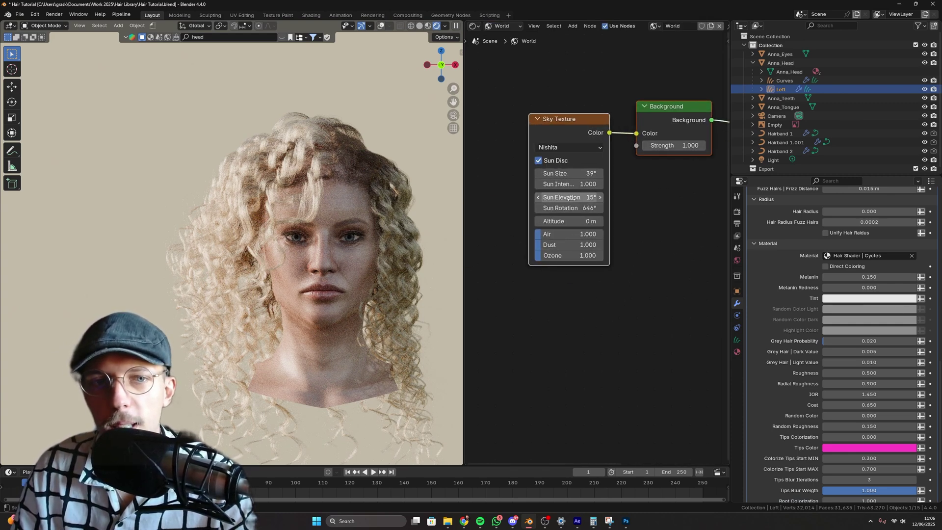
Step: Set the Left hair's Interpolation Density to 12000 and its Interpolation Distance to 0.07 m
{"action": "left_click", "coordinate": [368, 160]}
{"action": "scroll", "coordinate": [782, 297], "scroll_direction": "up", "scroll_amount": 15}
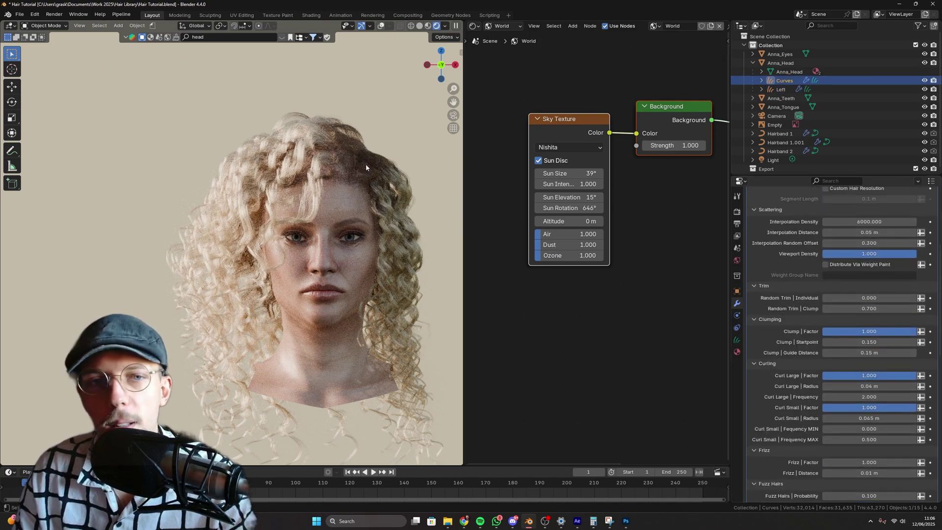
{"action": "middle_click_drag", "start_coordinate": [369, 169], "coordinate": [345, 197]}
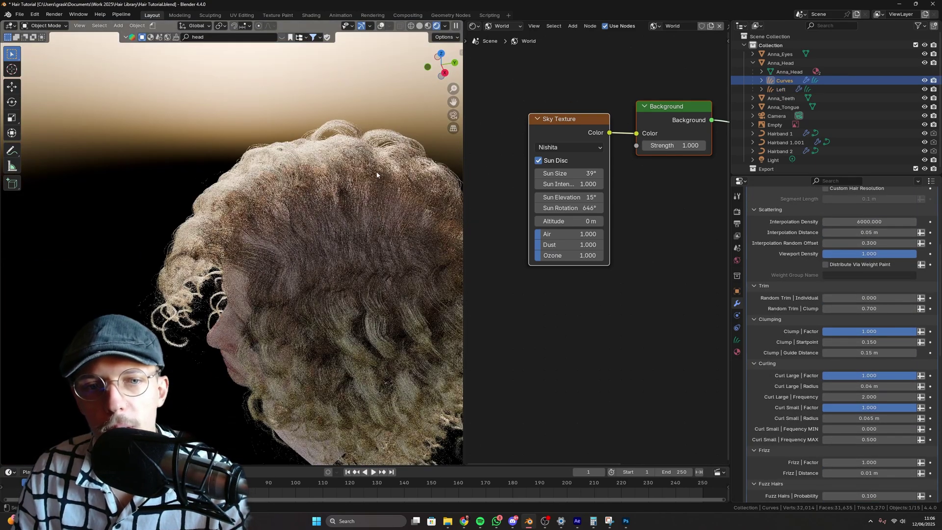
{"action": "left_click", "coordinate": [781, 89]}
{"action": "scroll", "coordinate": [869, 299], "scroll_direction": "up", "scroll_amount": 4}
{"action": "left_click", "coordinate": [867, 308]}
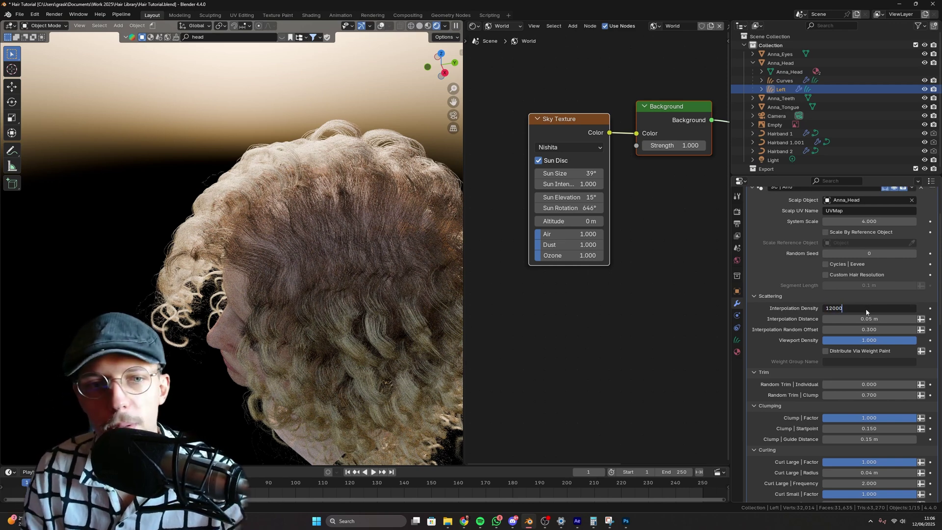
{"action": "key", "text": "Return"}
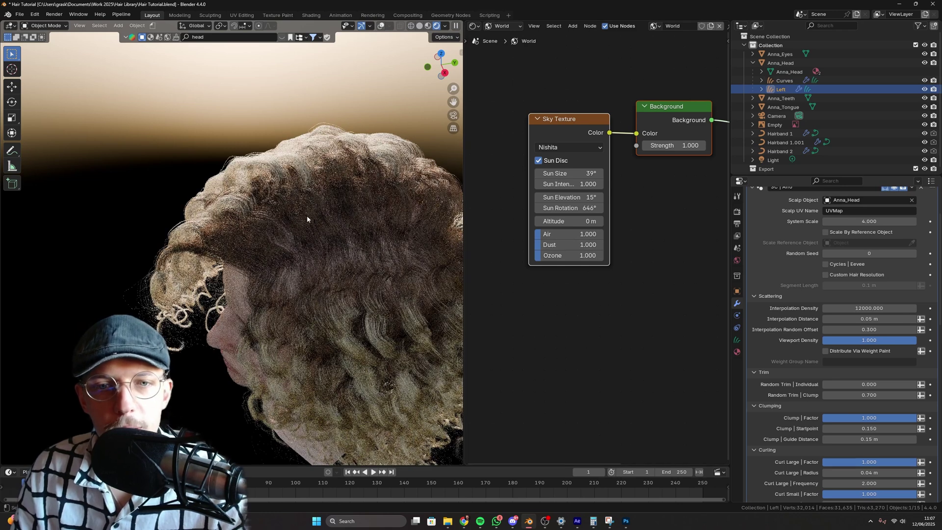
{"action": "left_click", "coordinate": [883, 320]}
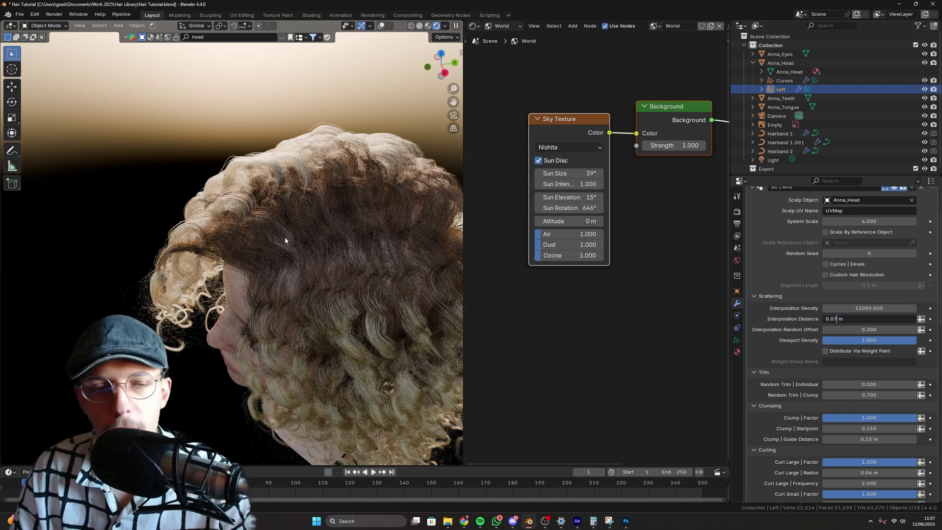
{"action": "key", "text": "Return"}
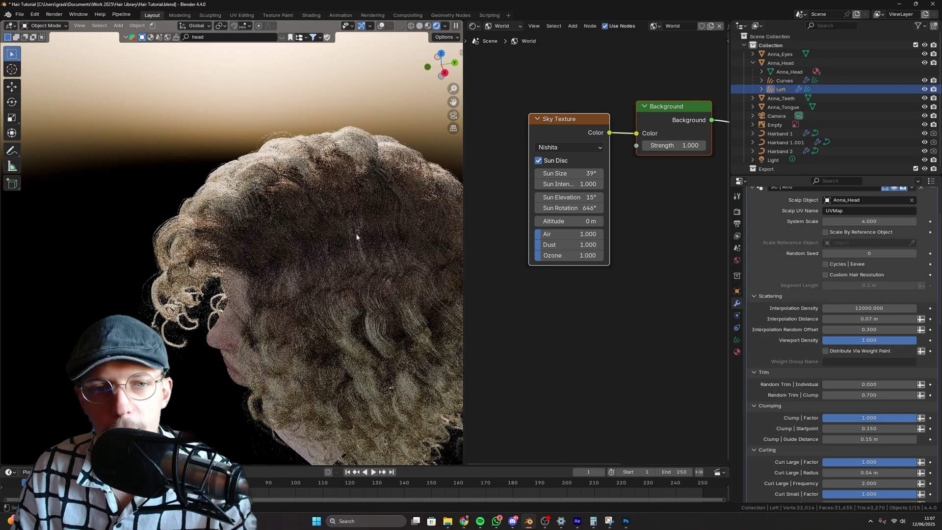
Step: Copy the modifiers of the Left hair object onto the Curves hair object
{"action": "middle_click_drag", "start_coordinate": [354, 252], "coordinate": [381, 226]}
{"action": "scroll", "coordinate": [383, 227], "scroll_direction": "down", "scroll_amount": 3}
{"action": "left_click", "coordinate": [326, 196]}
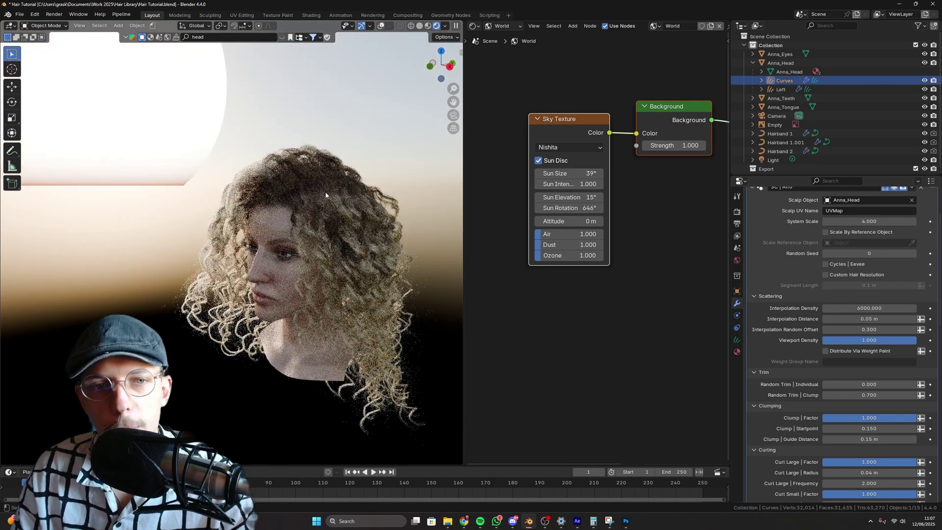
{"action": "key", "text": "ctrl+l"}
{"action": "left_click", "coordinate": [306, 171]}
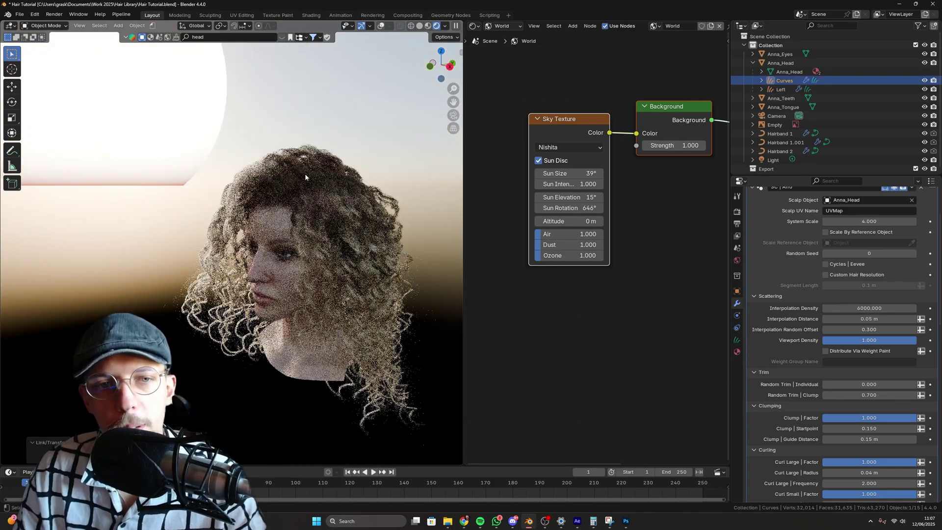
{"action": "left_click", "coordinate": [287, 172], "text": "shift"}
{"action": "key", "text": "ctrl+l"}
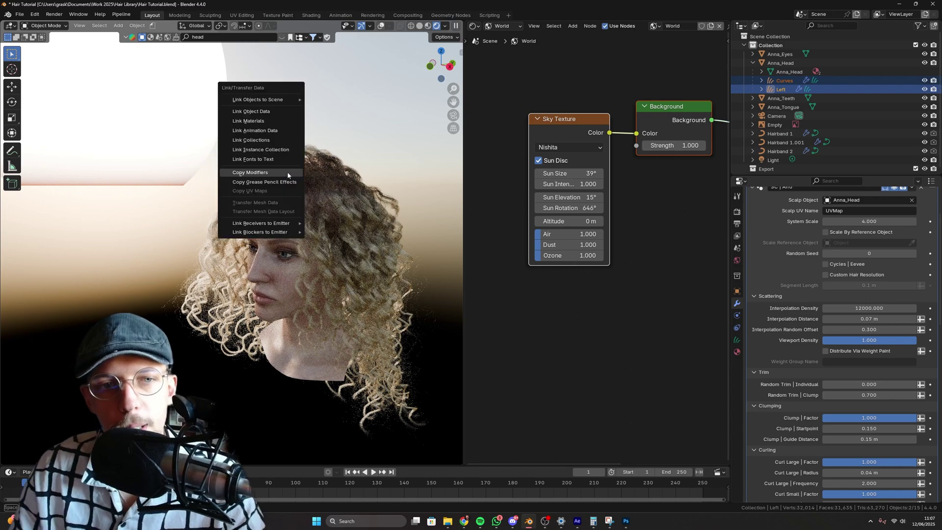
{"action": "key", "text": "Return"}
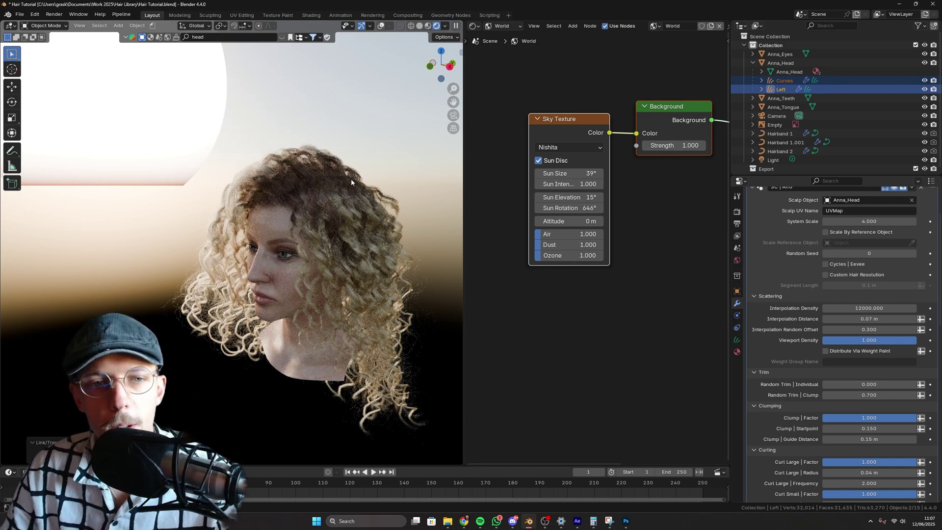
Step: View the head from the front and change the Sky Texture's Sun Rotation to 971°
{"action": "key", "text": "KP_1"}
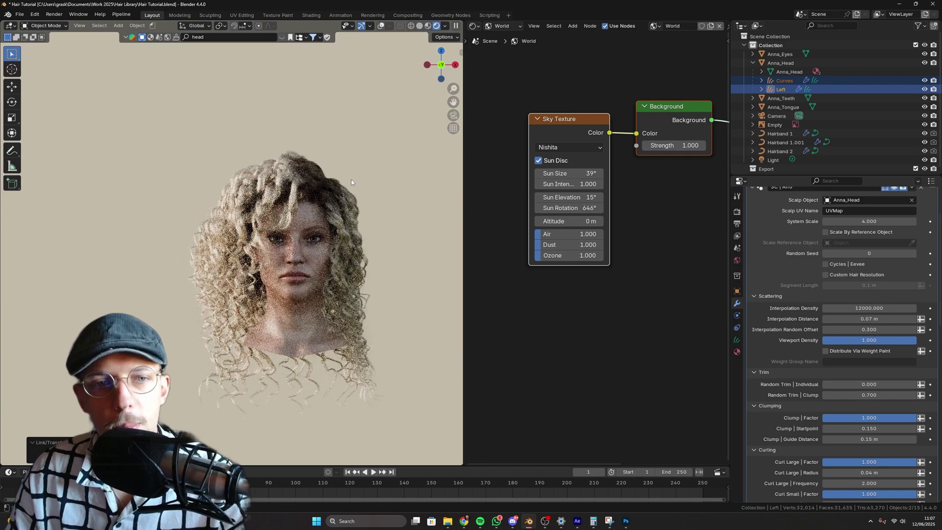
{"action": "scroll", "coordinate": [355, 183], "scroll_direction": "up", "scroll_amount": 2}
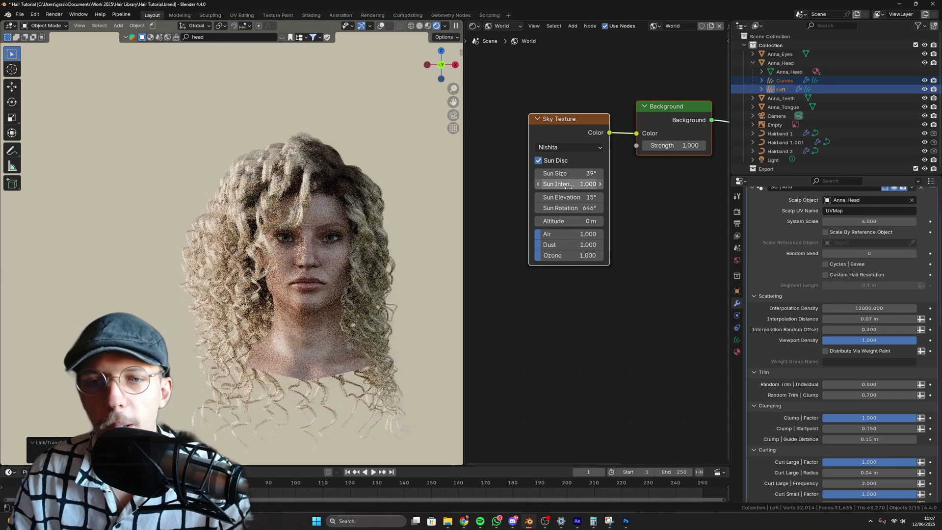
{"action": "left_click_drag", "start_coordinate": [564, 208], "coordinate": [734, 208]}
{"action": "left_click_drag", "start_coordinate": [569, 208], "coordinate": [560, 208]}
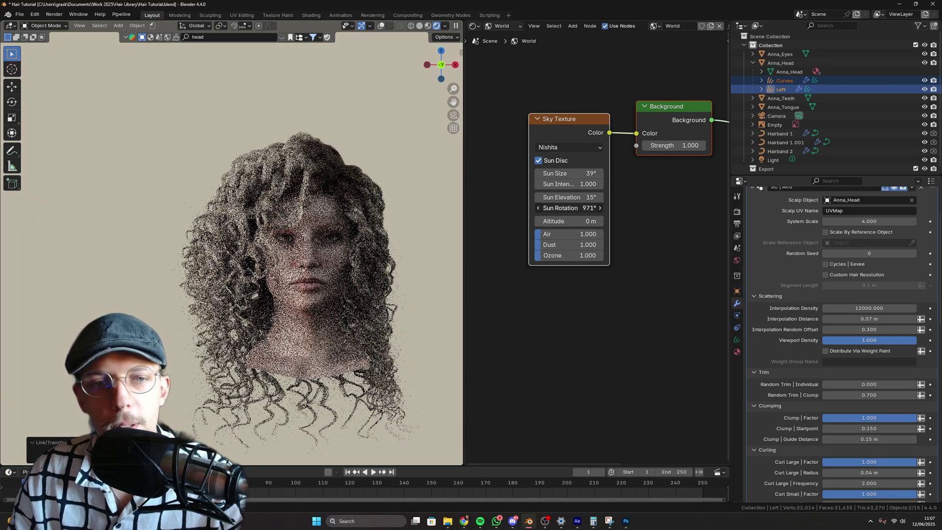
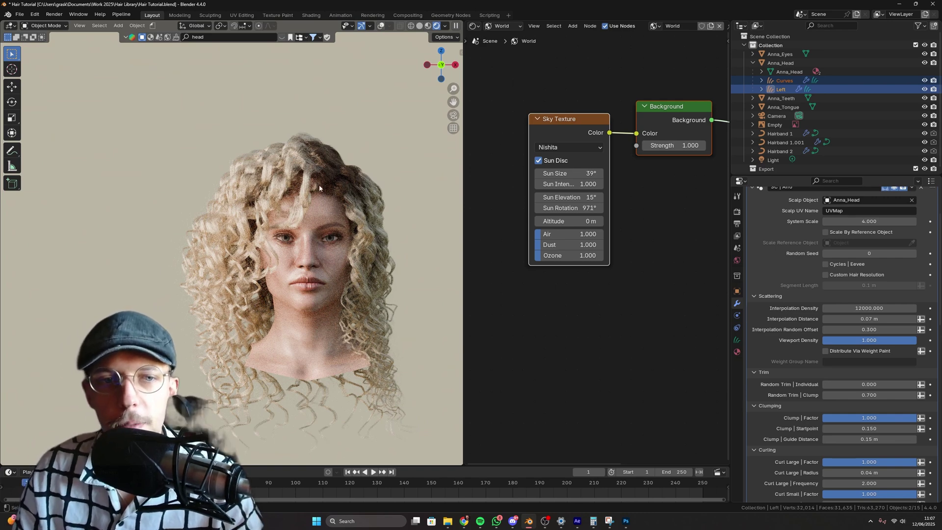
Step: Show the viewport overlays and move the reference photo slightly down and outward beside the hair
{"action": "left_click", "coordinate": [381, 25]}
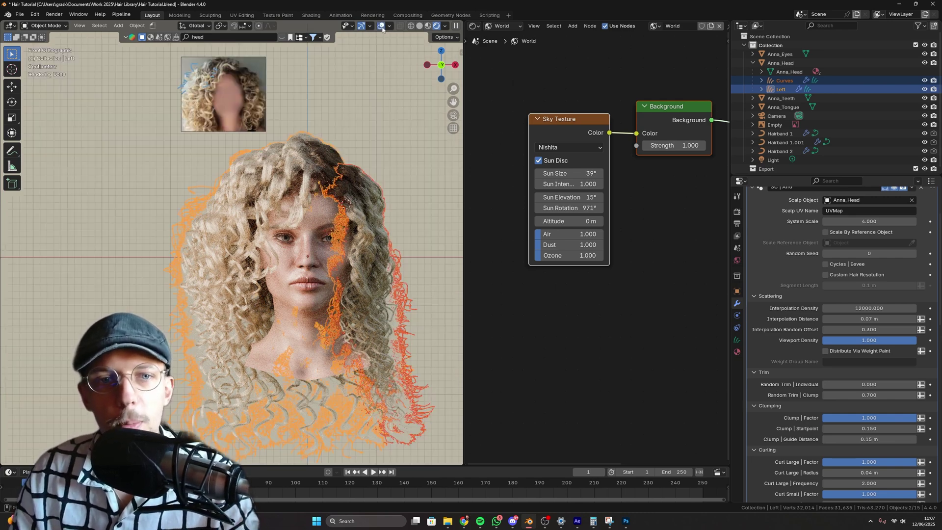
{"action": "left_click", "coordinate": [280, 96]}
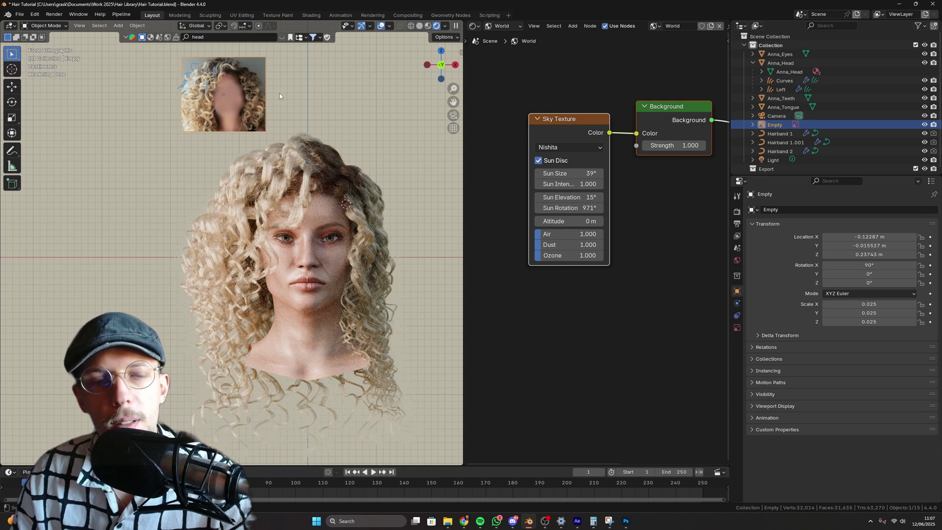
{"action": "left_click_drag", "start_coordinate": [281, 95], "coordinate": [261, 110]}
Step: Try Clump Startpoint values of 0.1 and 0.05 on the Left hair and restore it to 0.15
{"action": "left_click", "coordinate": [309, 147]}
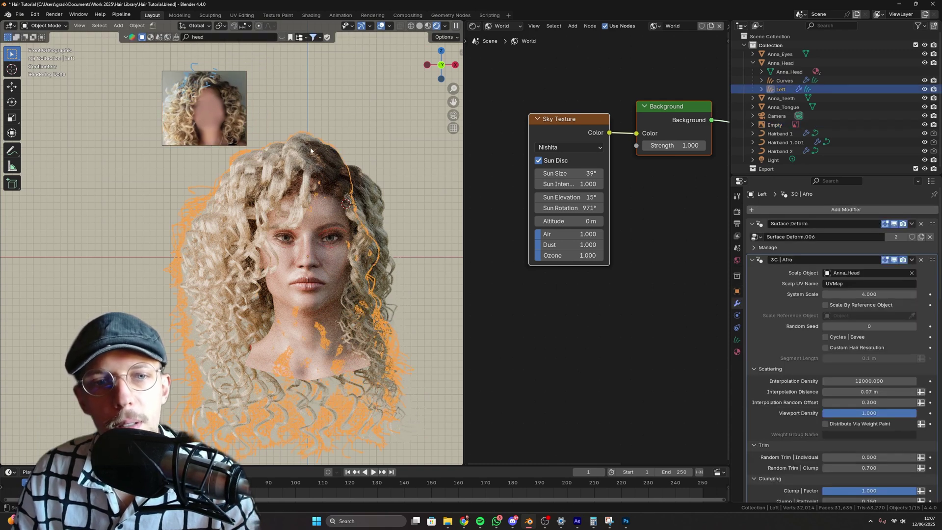
{"action": "scroll", "coordinate": [793, 296], "scroll_direction": "down", "scroll_amount": 10}
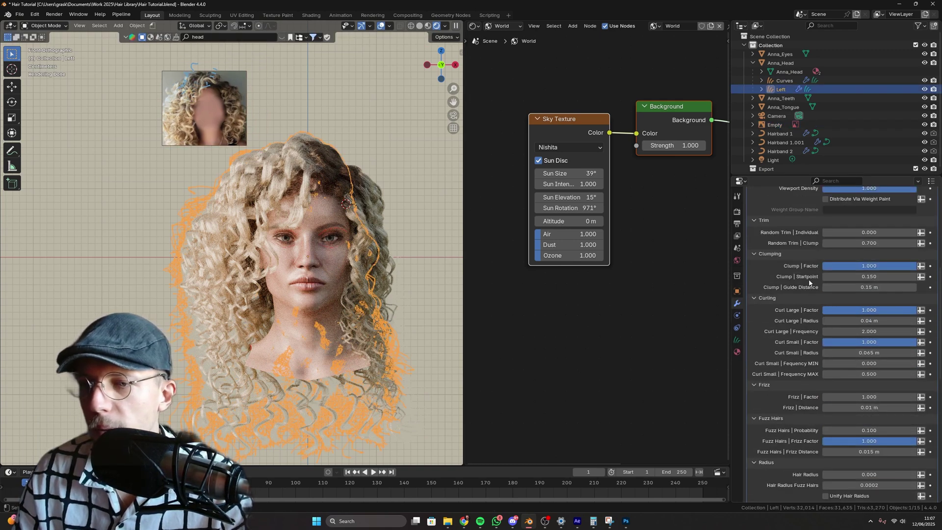
{"action": "double_click", "coordinate": [873, 277]}
{"action": "type", "text": ".1"}
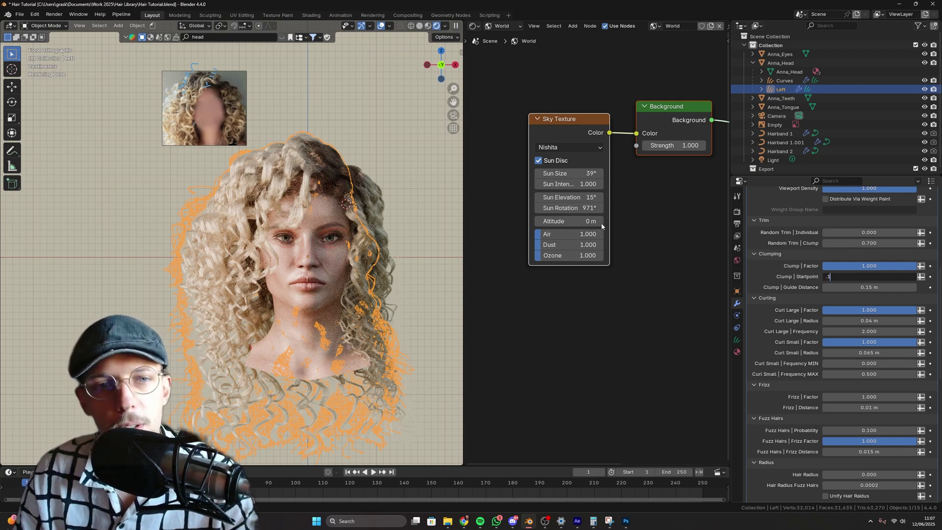
{"action": "key", "text": "Return"}
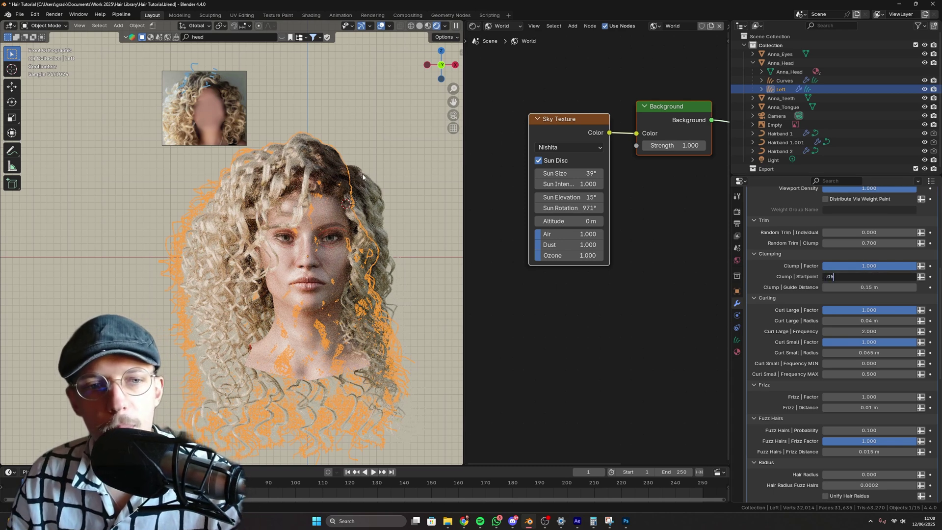
{"action": "key", "text": "Return"}
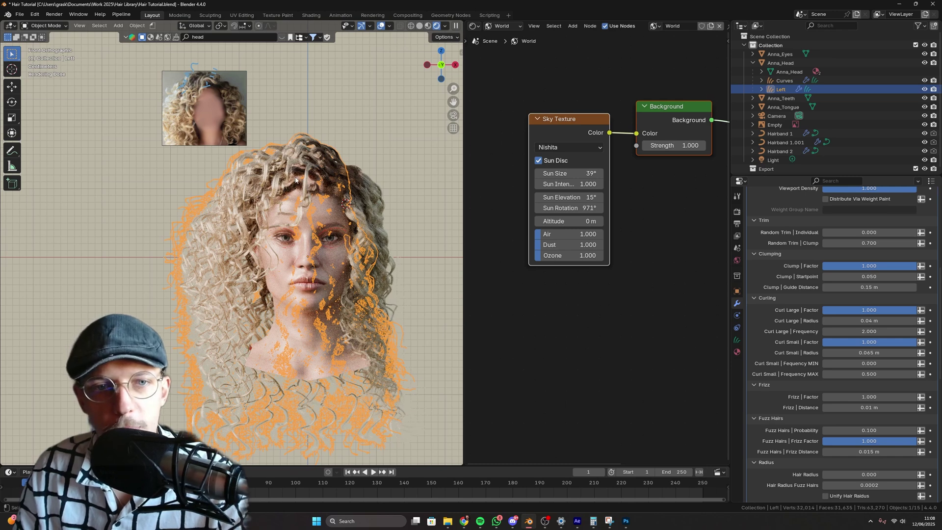
{"action": "left_click", "coordinate": [883, 277]}
{"action": "type", "text": ".15"}
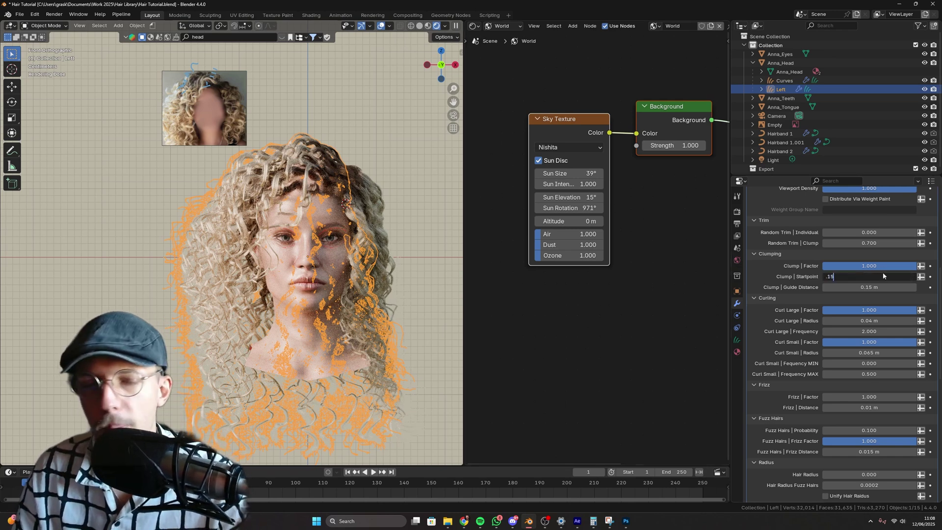
{"action": "key", "text": "Return"}
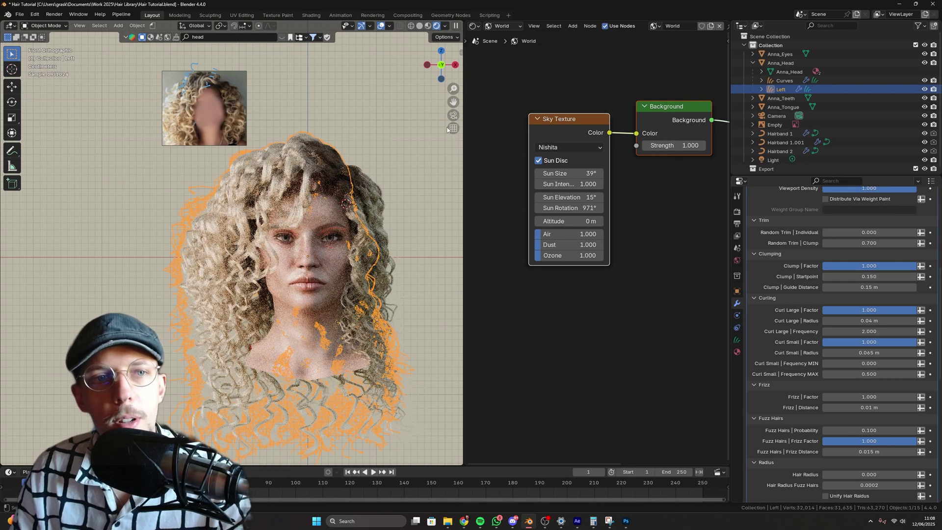
Step: Deselect everything and hide the viewport overlays for a clean view of the rendered hair
{"action": "left_click", "coordinate": [356, 138]}
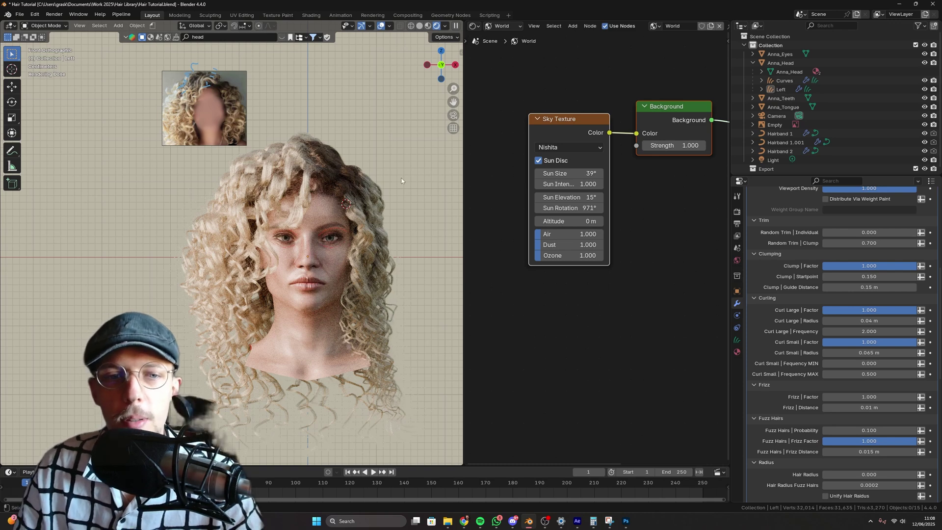
{"action": "left_click", "coordinate": [381, 25]}
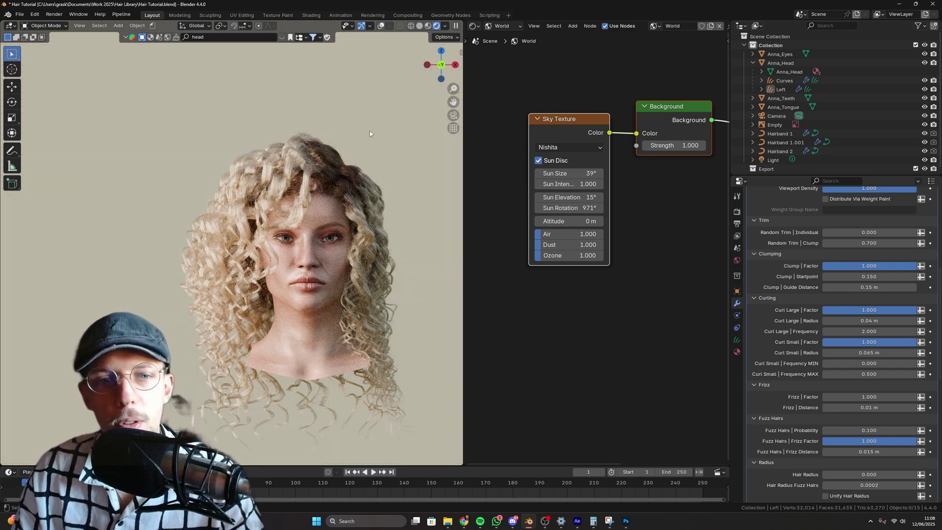